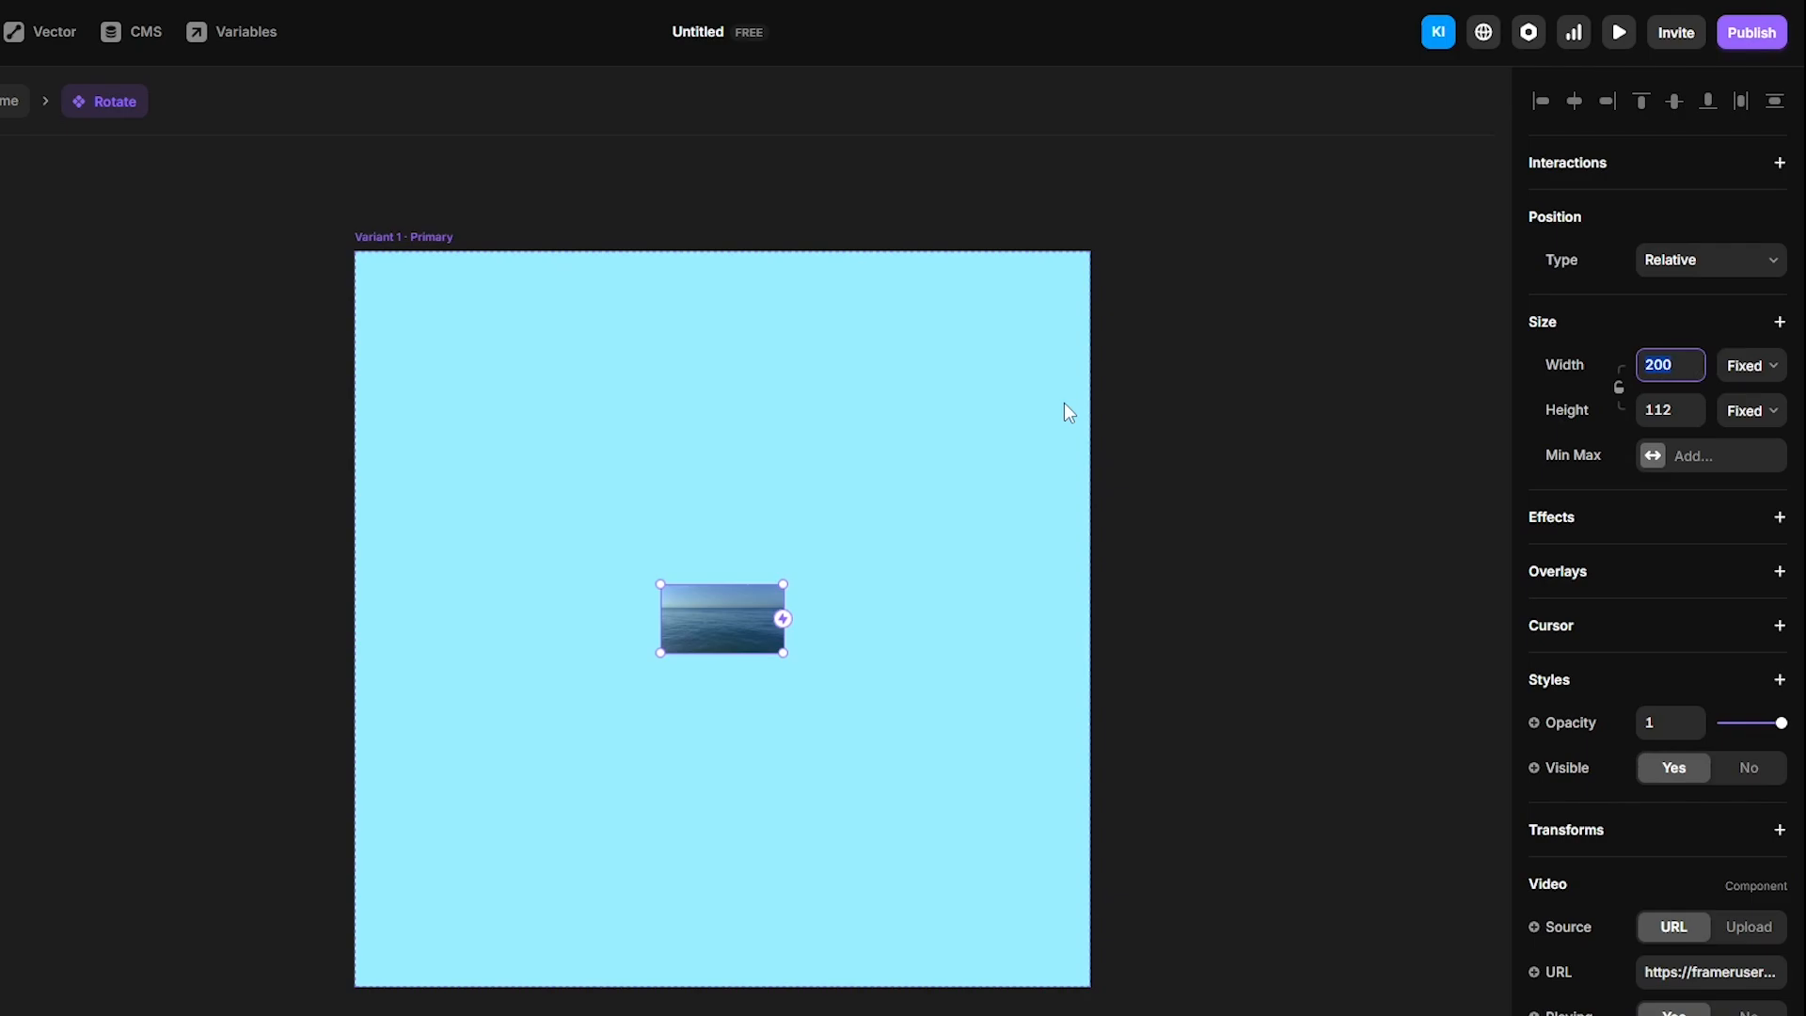
# Resize the video to 210 wide by 190 high and give it a corner radius of 20
pyautogui.write('0')
pyautogui.press('Tab')
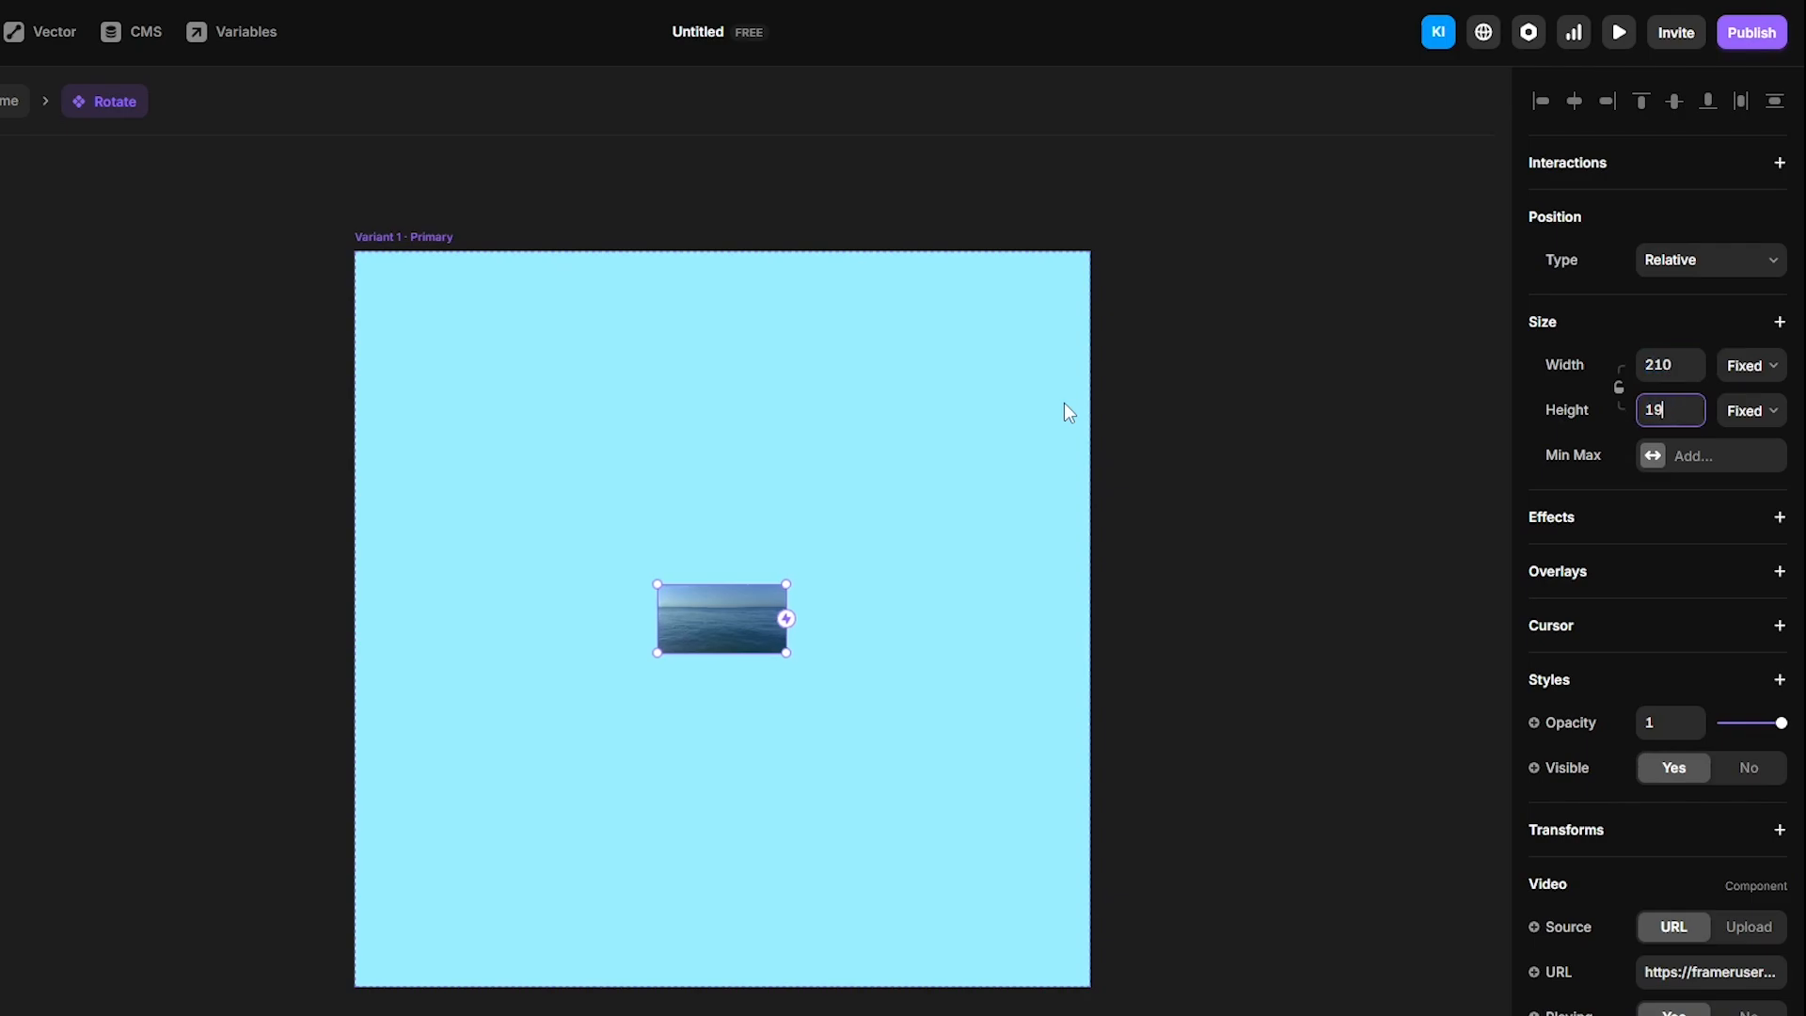
pyautogui.press('Return')
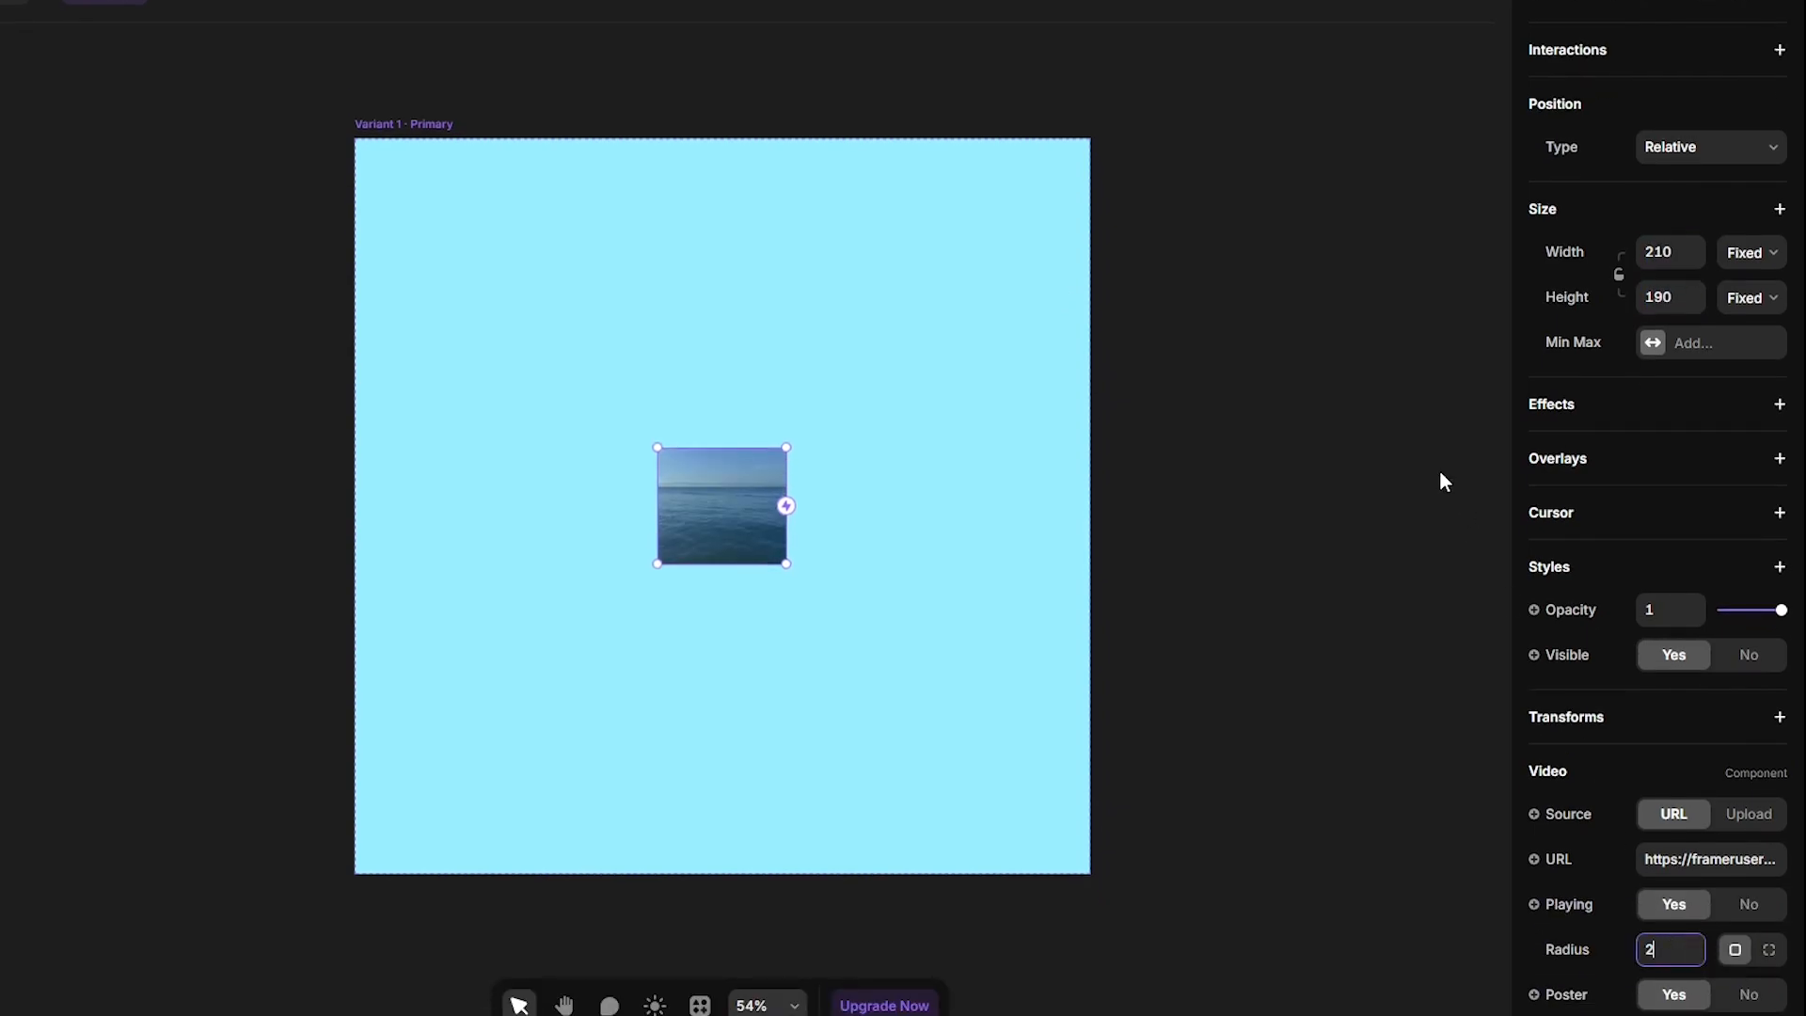
pyautogui.write('20')
# Switch the video's source to an uploaded file and load 1.mp4 from the Rotation folder
pyautogui.click(1746, 814)
pyautogui.click(1713, 860)
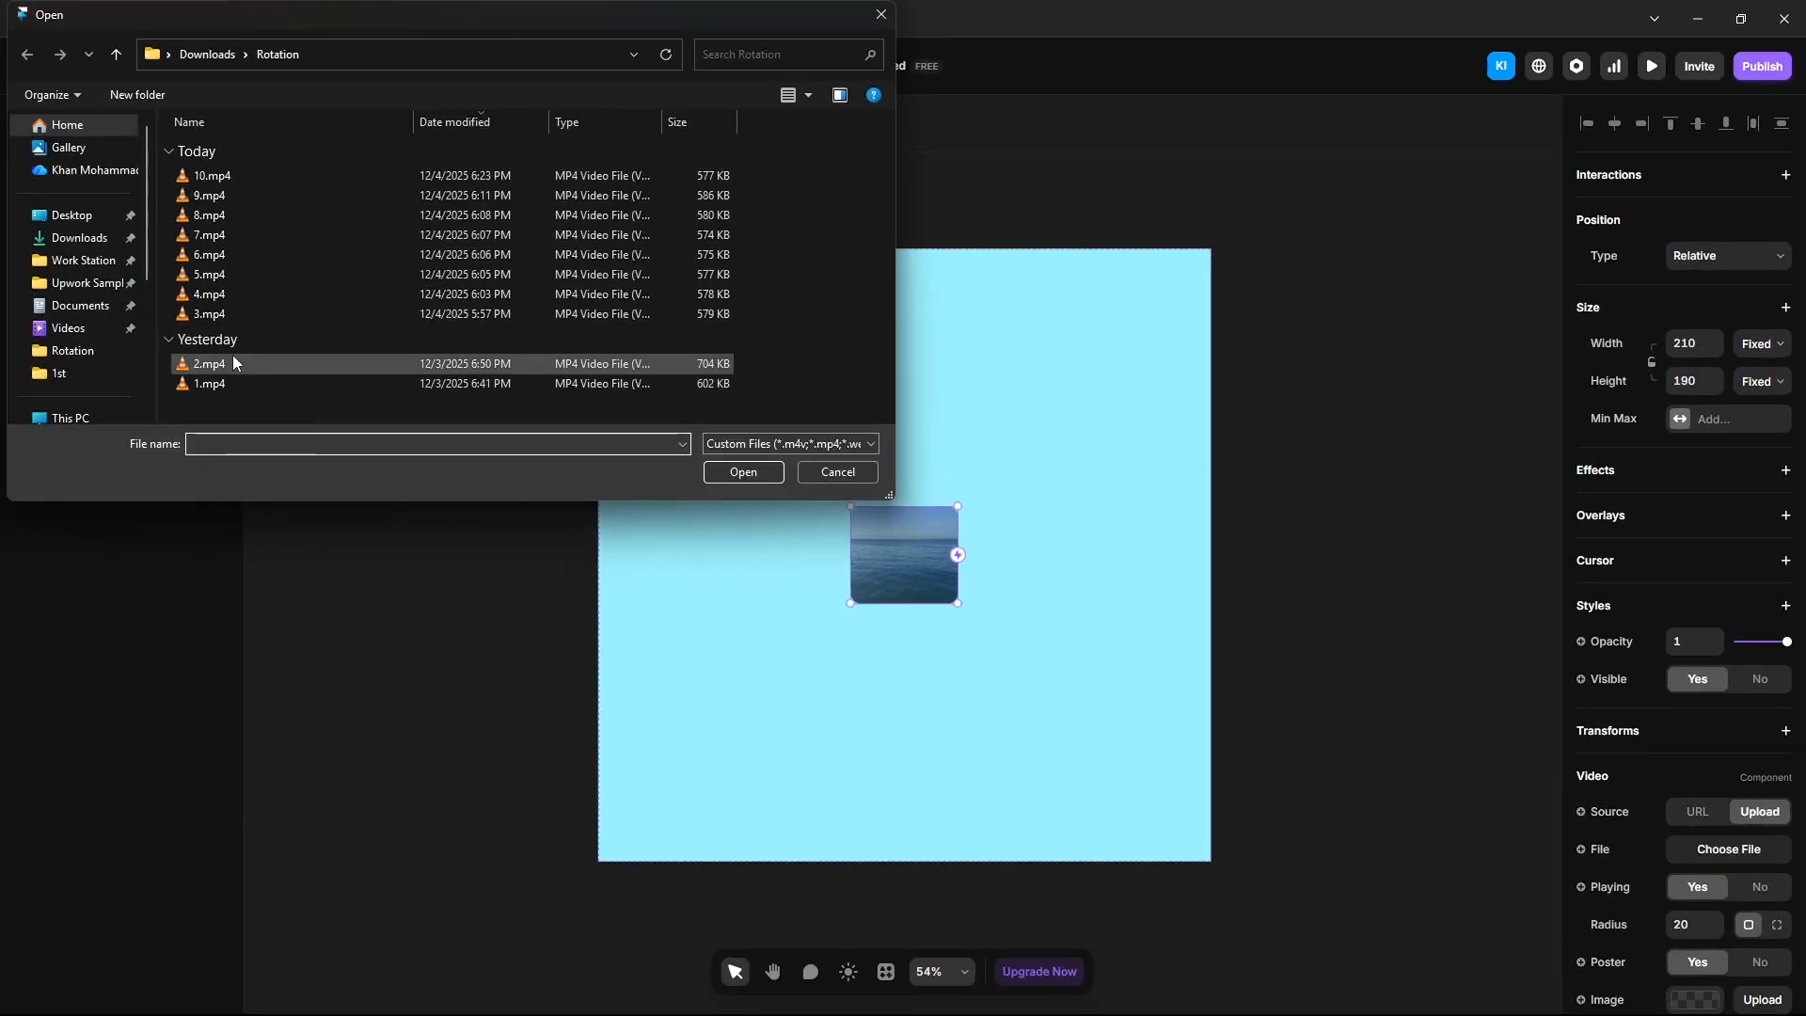
pyautogui.click(235, 383)
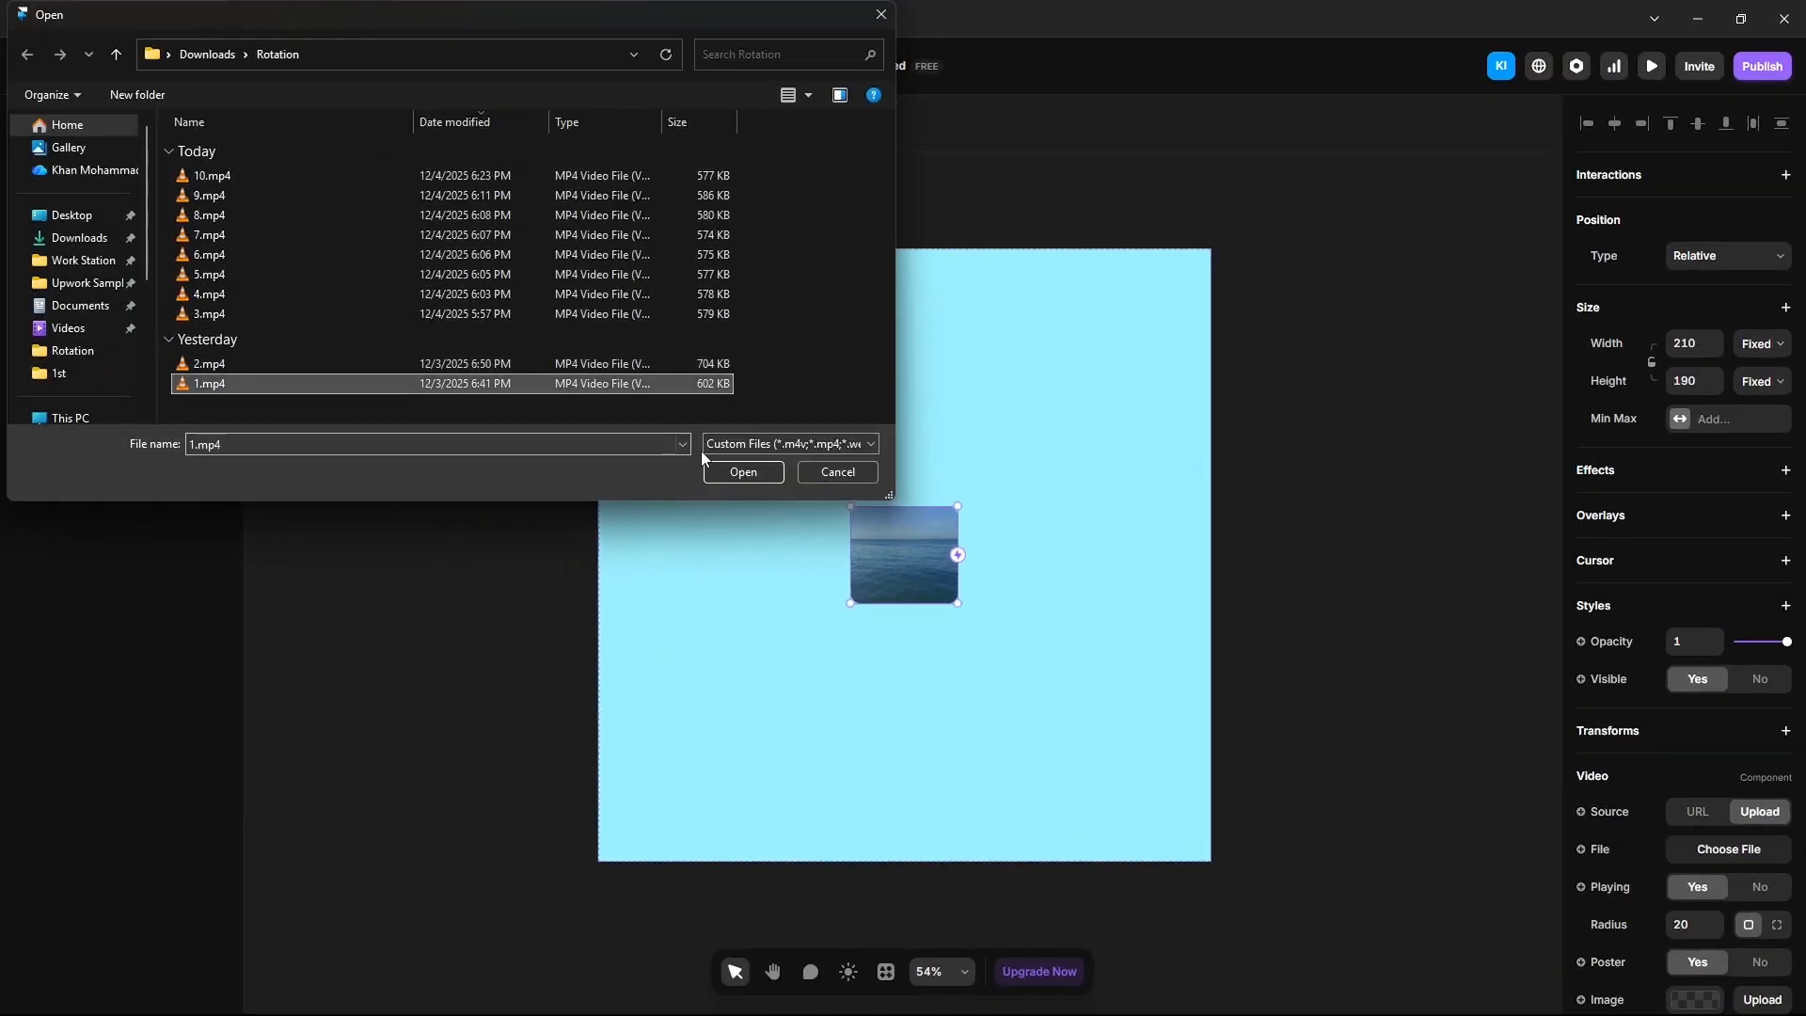
pyautogui.click(742, 472)
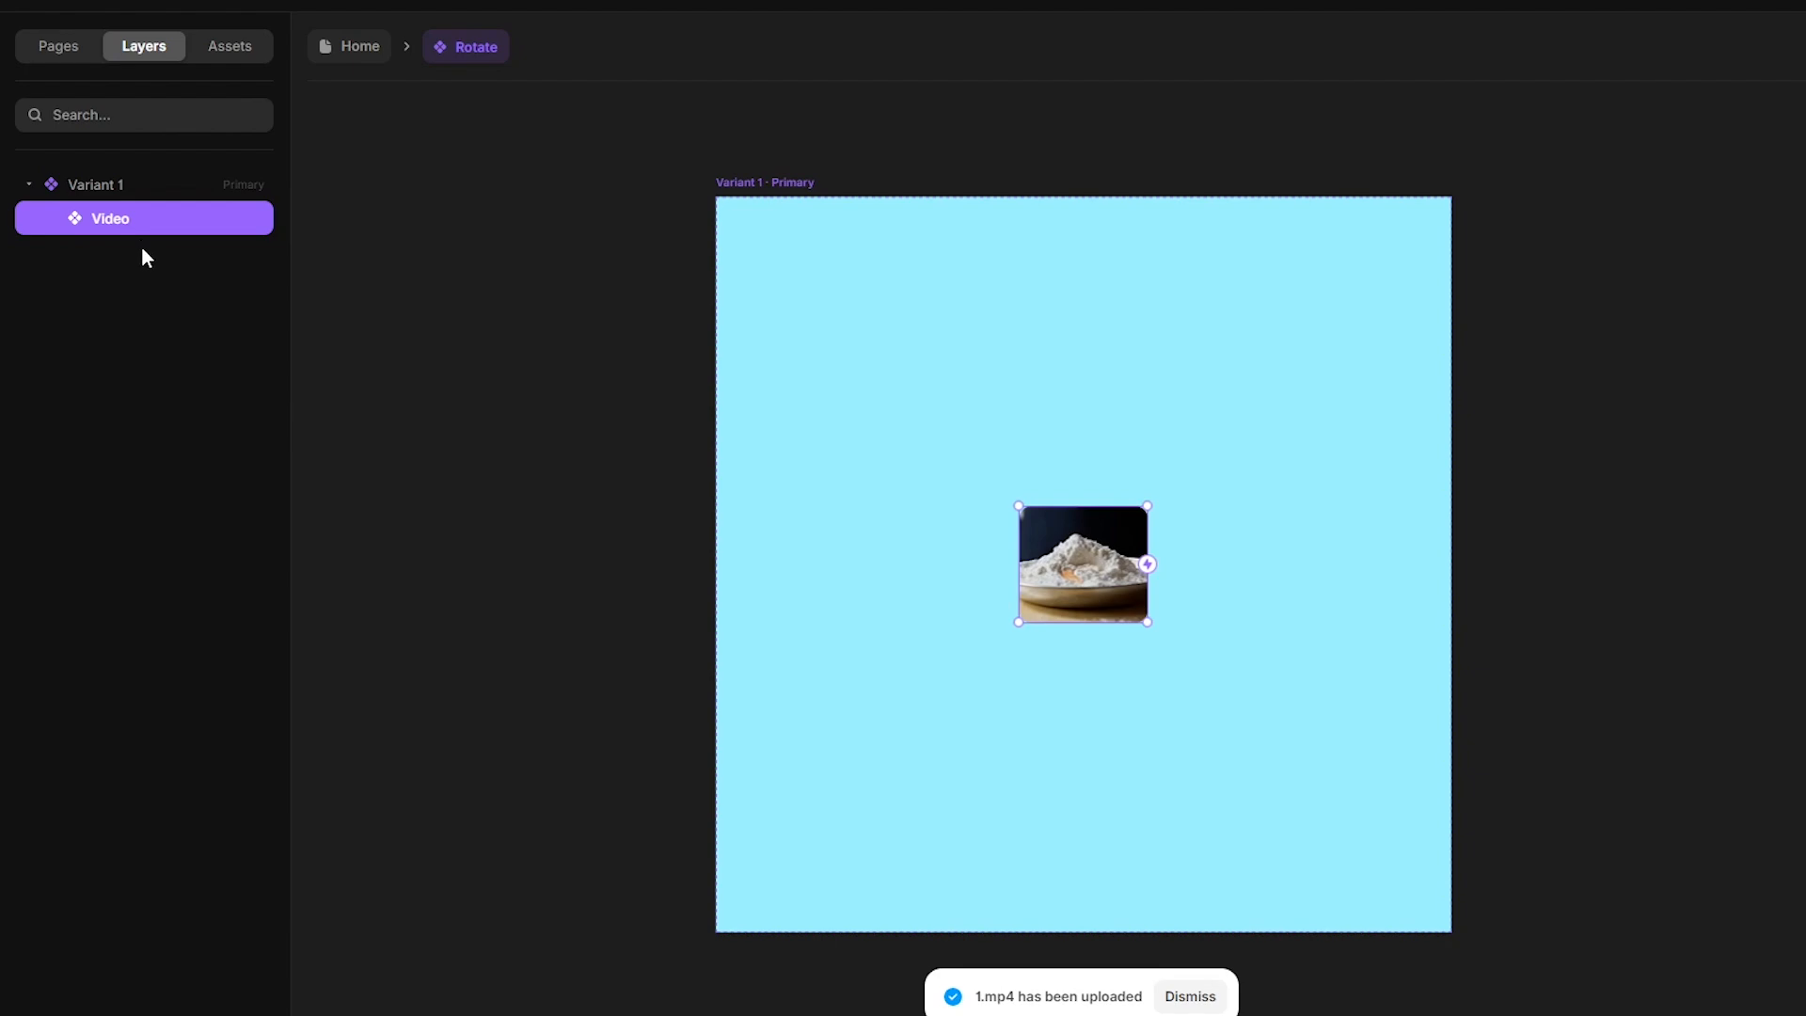
# Duplicate the video and wrap both copies in a stack
pyautogui.hotkey('ctrl', 'd')
pyautogui.keyDown('shift'); pyautogui.click(163, 217); pyautogui.keyUp('shift')
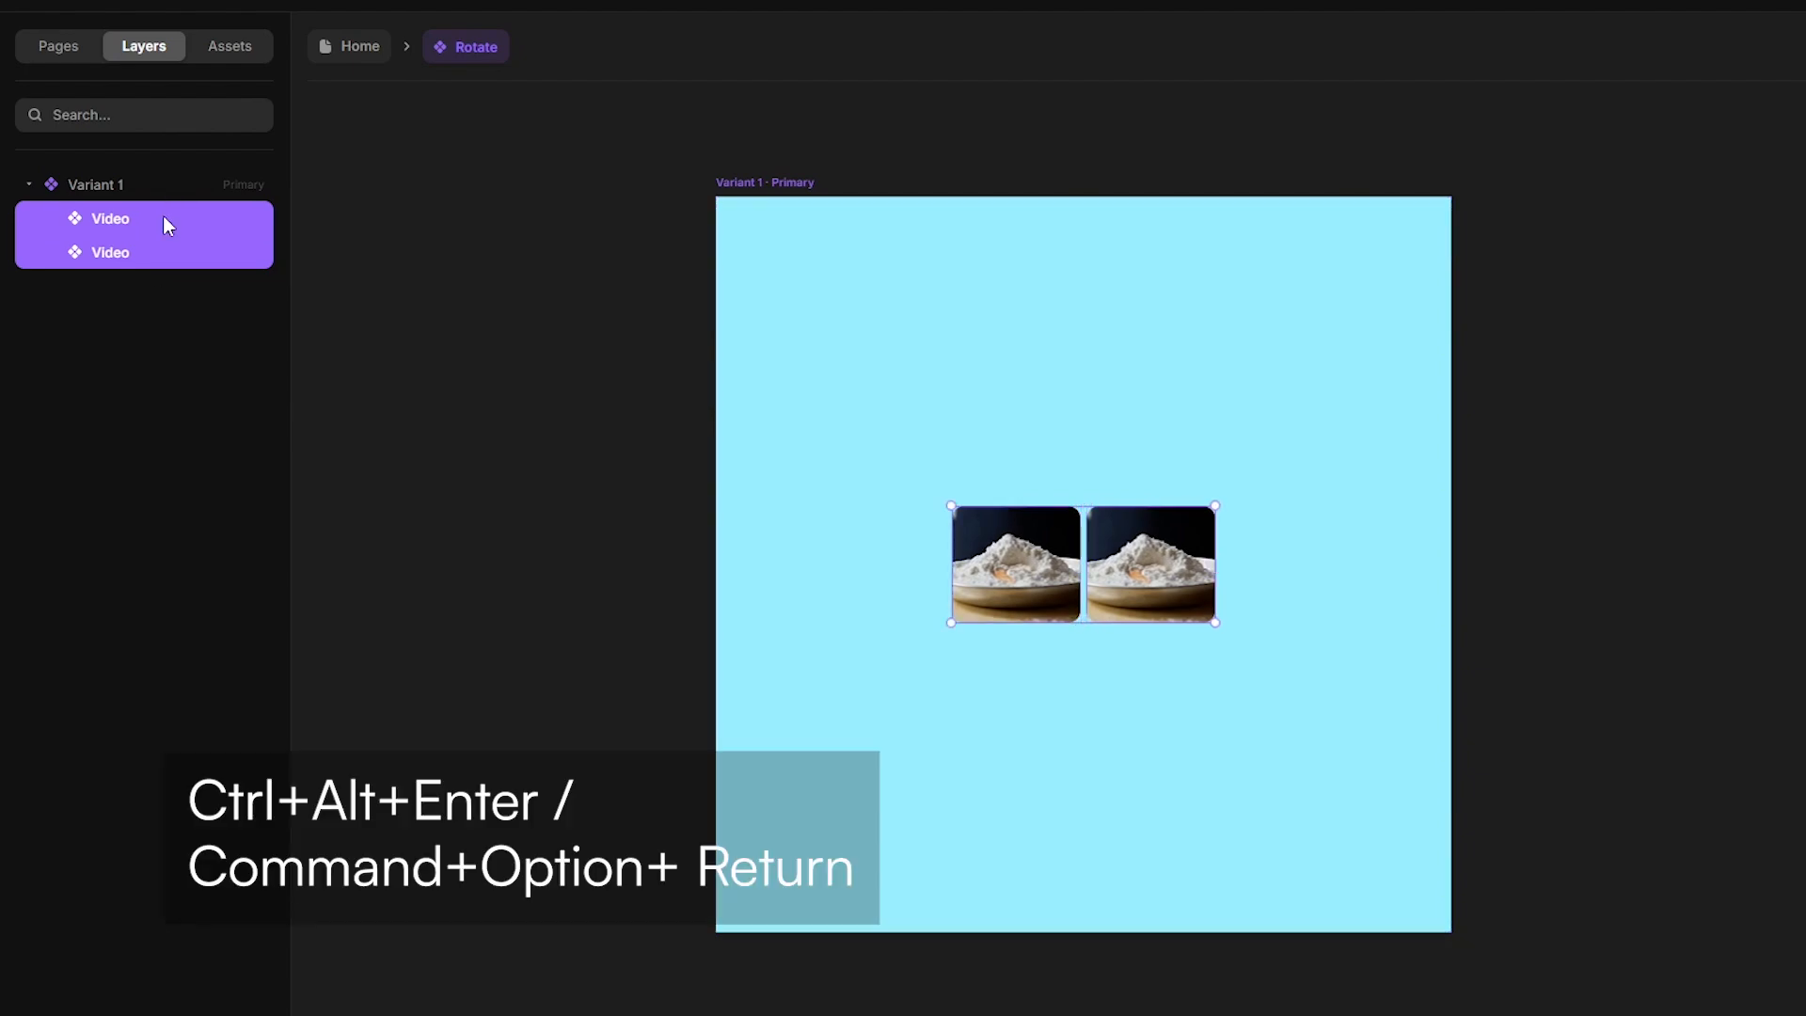
pyautogui.hotkey('ctrl', 'alt', 'Return')
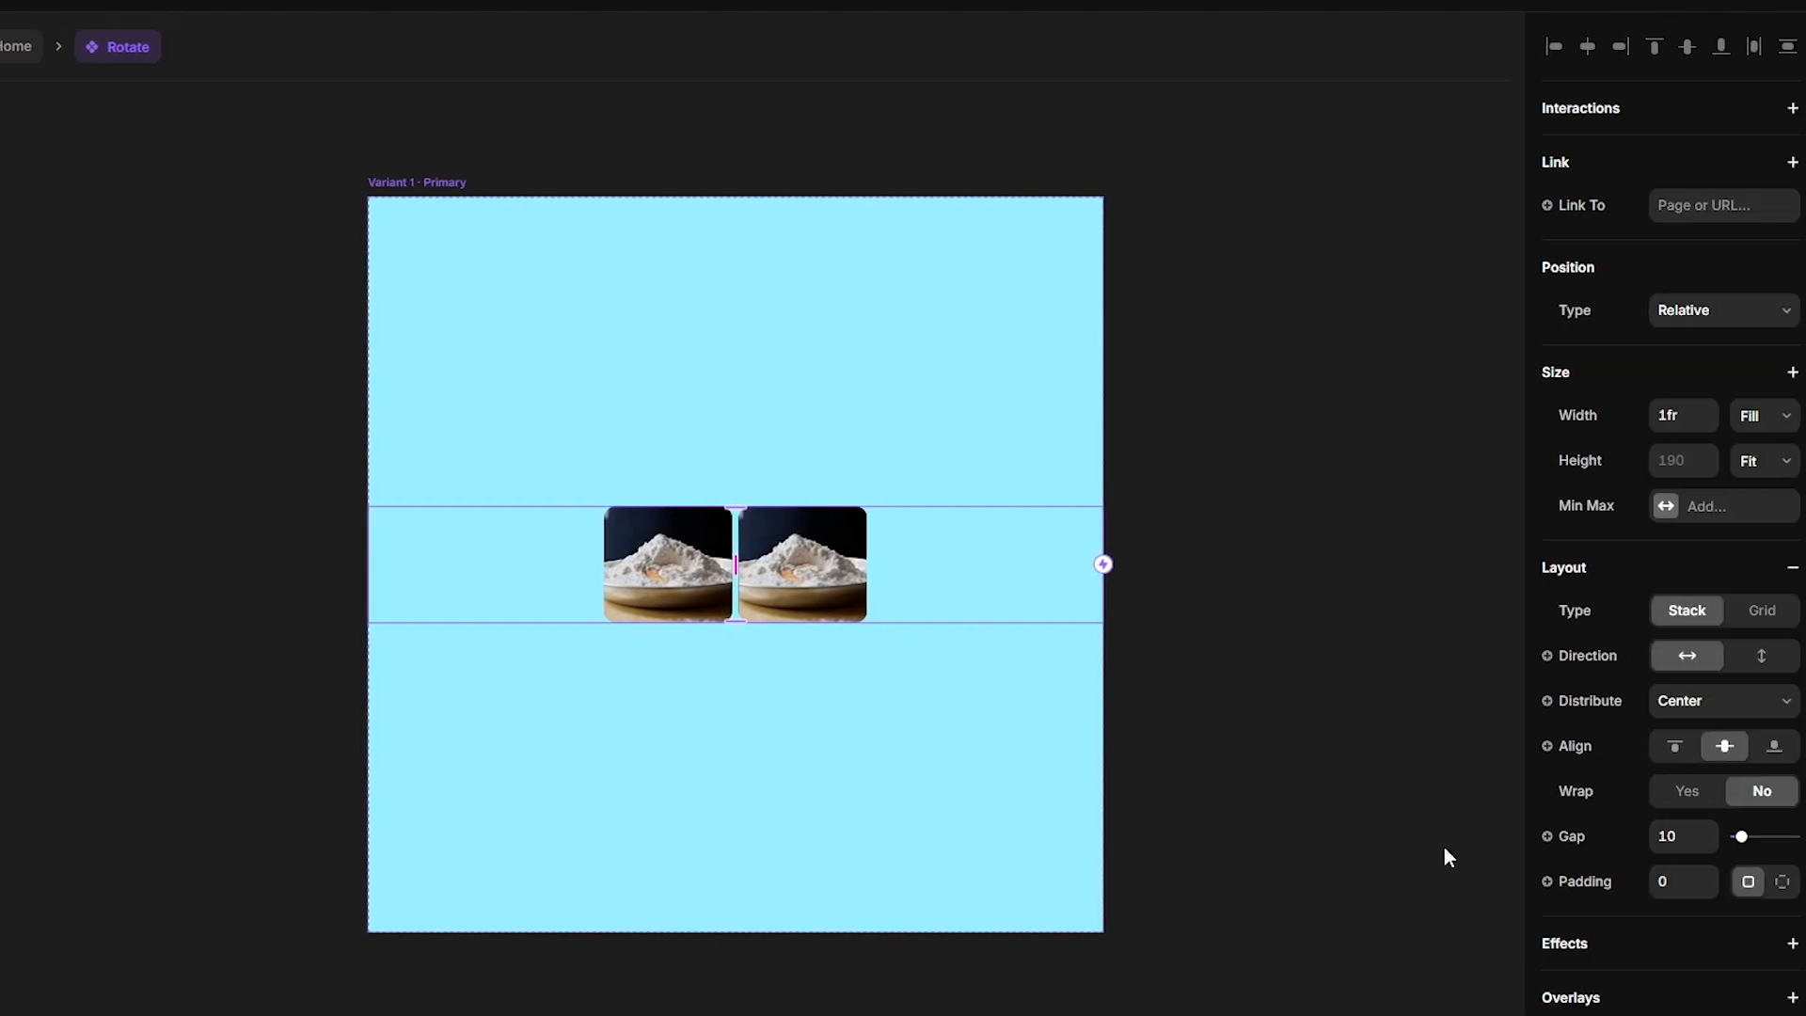
# Give the new stack a vertical direction, a fixed height of 1200 and Space Between distribution
pyautogui.click(1763, 658)
pyautogui.click(1684, 460)
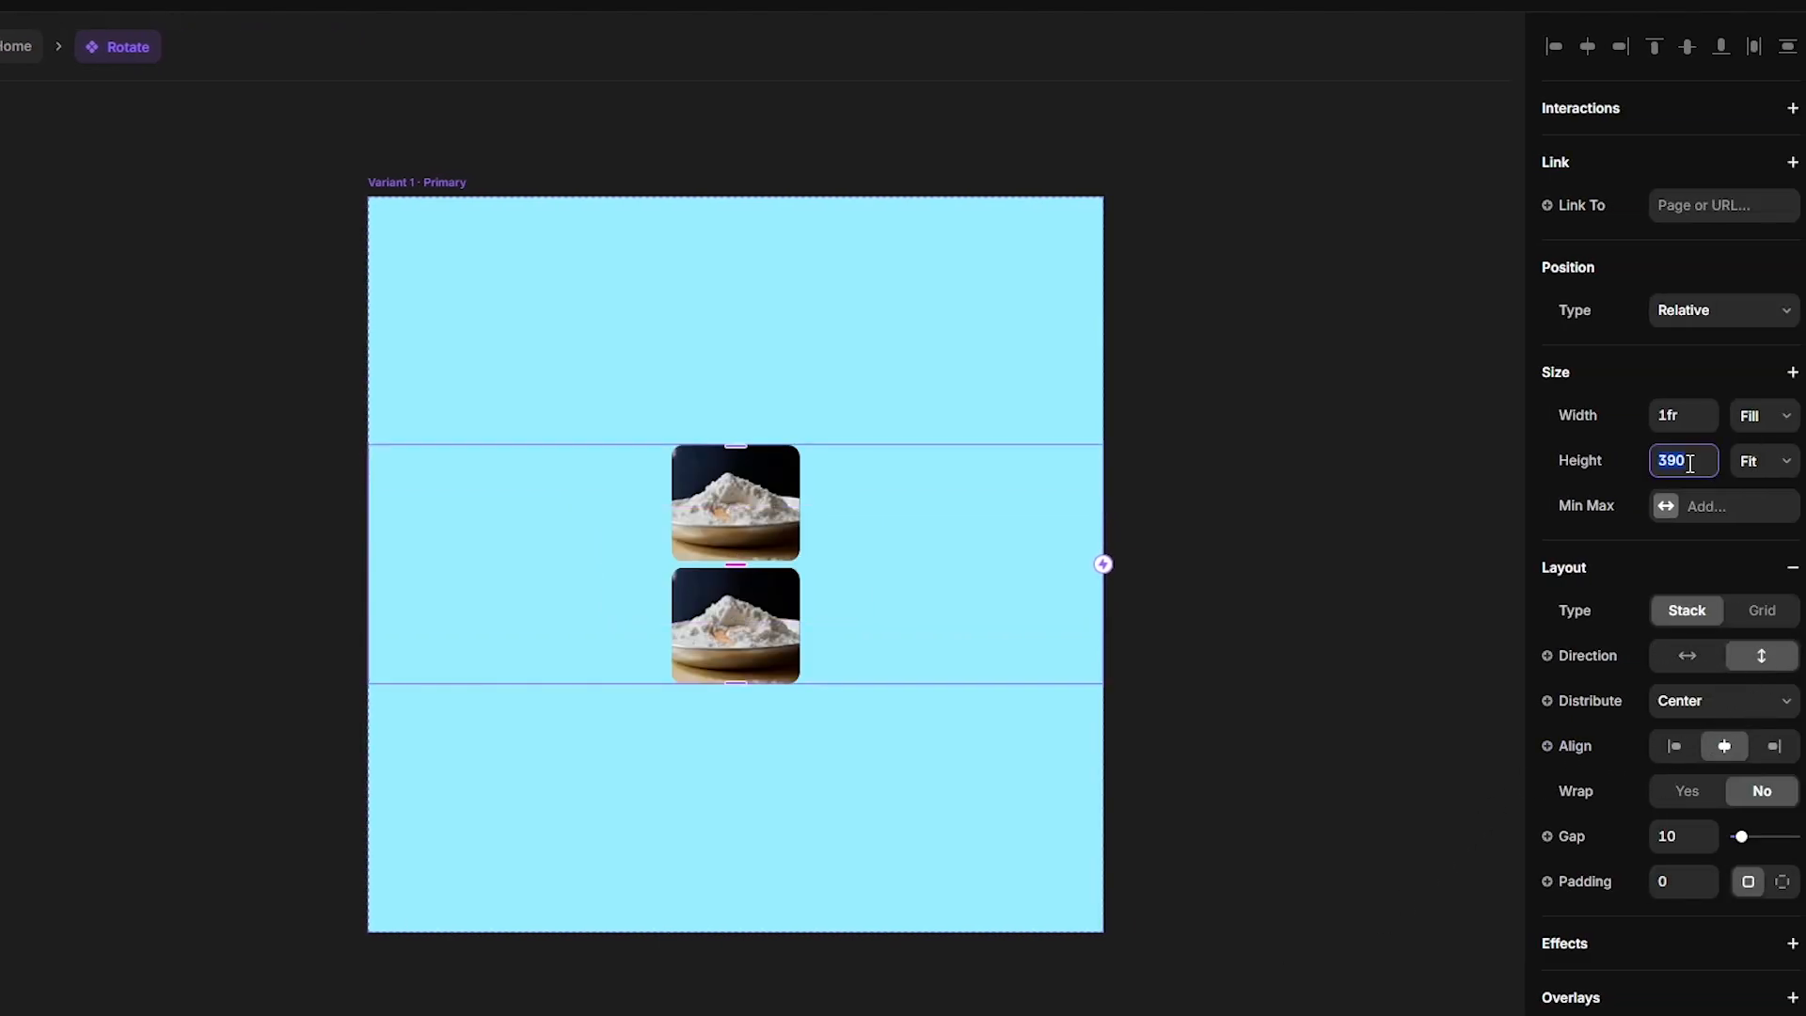
pyautogui.write('1200')
pyautogui.press('Return')
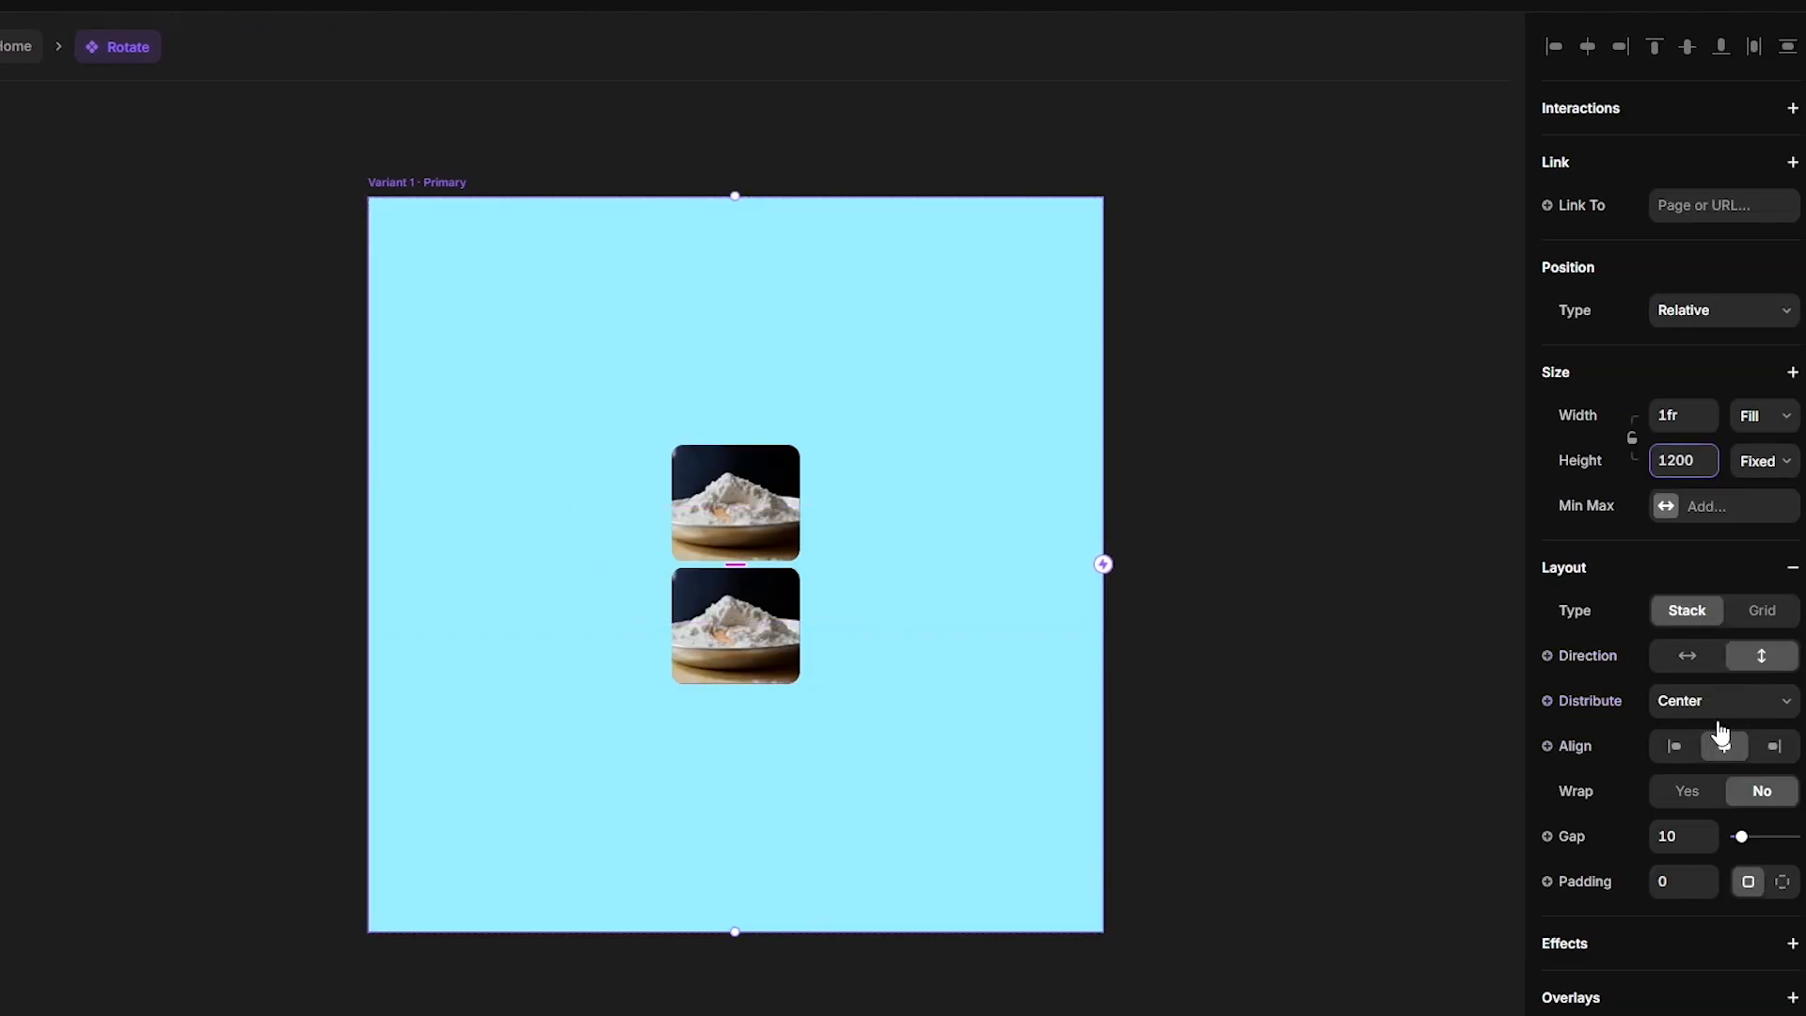
pyautogui.click(1714, 708)
pyautogui.click(1718, 824)
# Name the stack's first video 1 and its second video 2
pyautogui.click(0, 254)
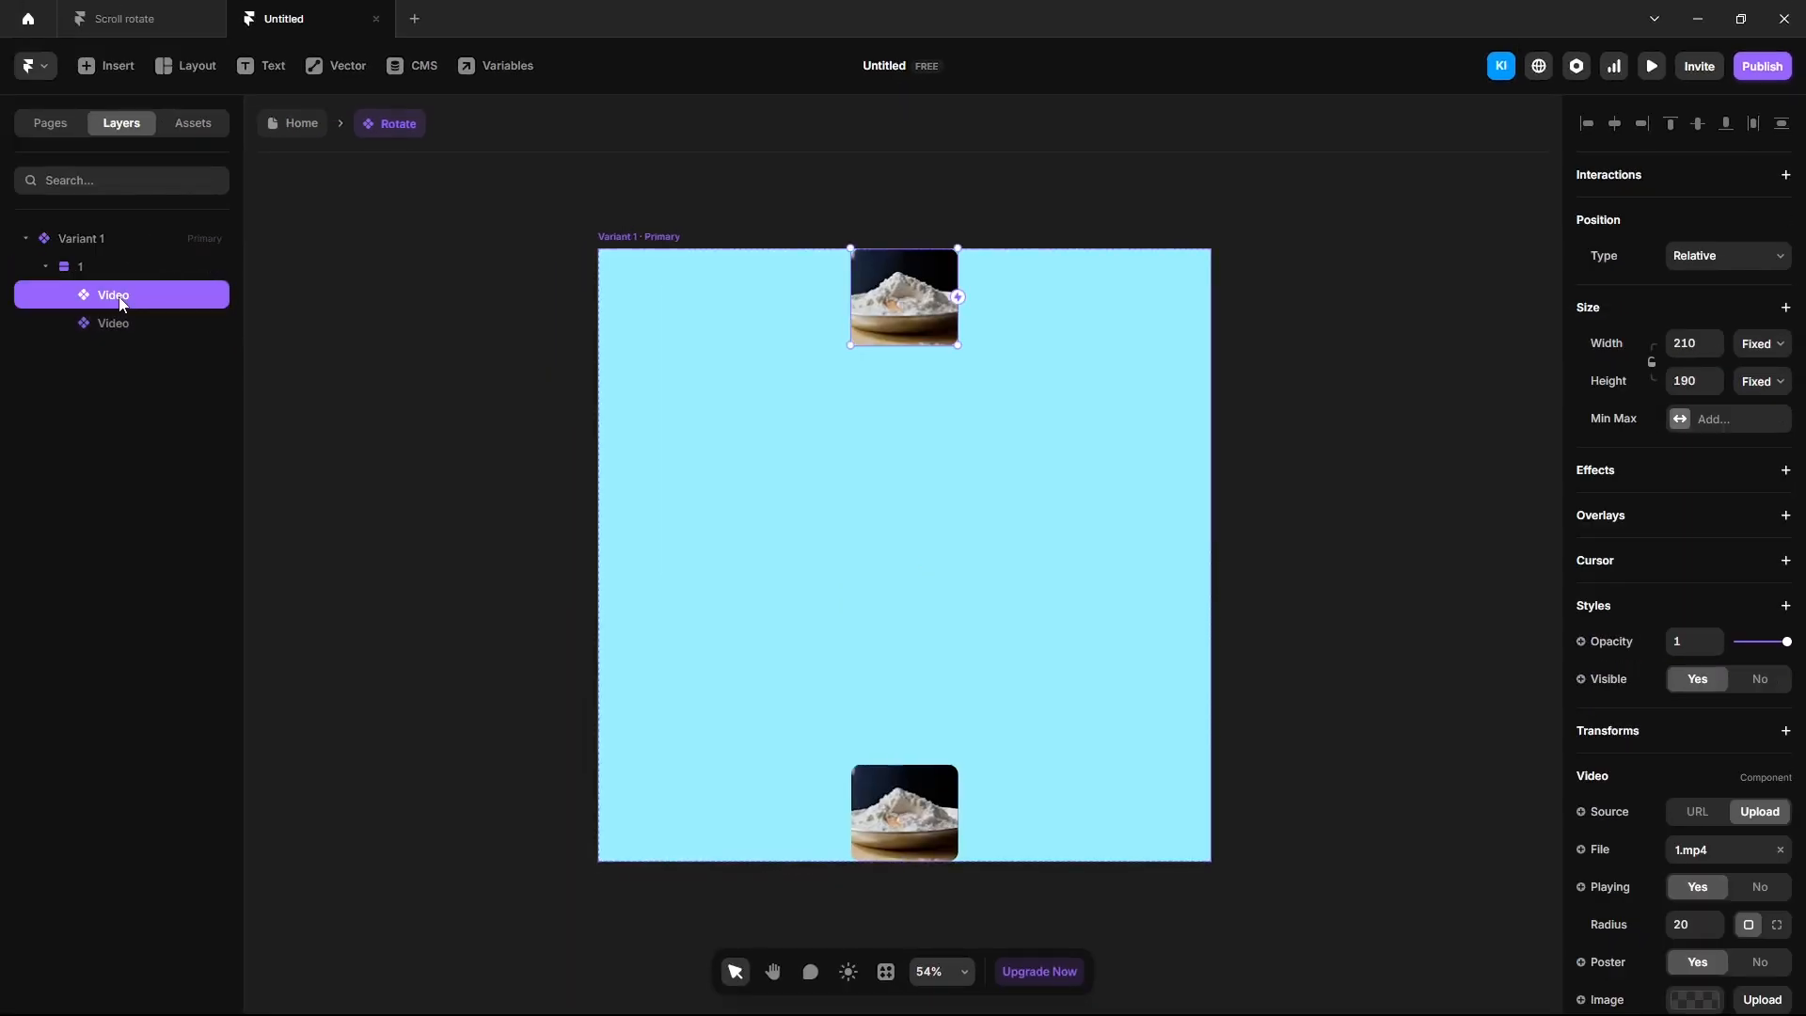
pyautogui.doubleClick(115, 295)
pyautogui.write('1')
pyautogui.click(121, 329)
pyautogui.doubleClick(121, 330)
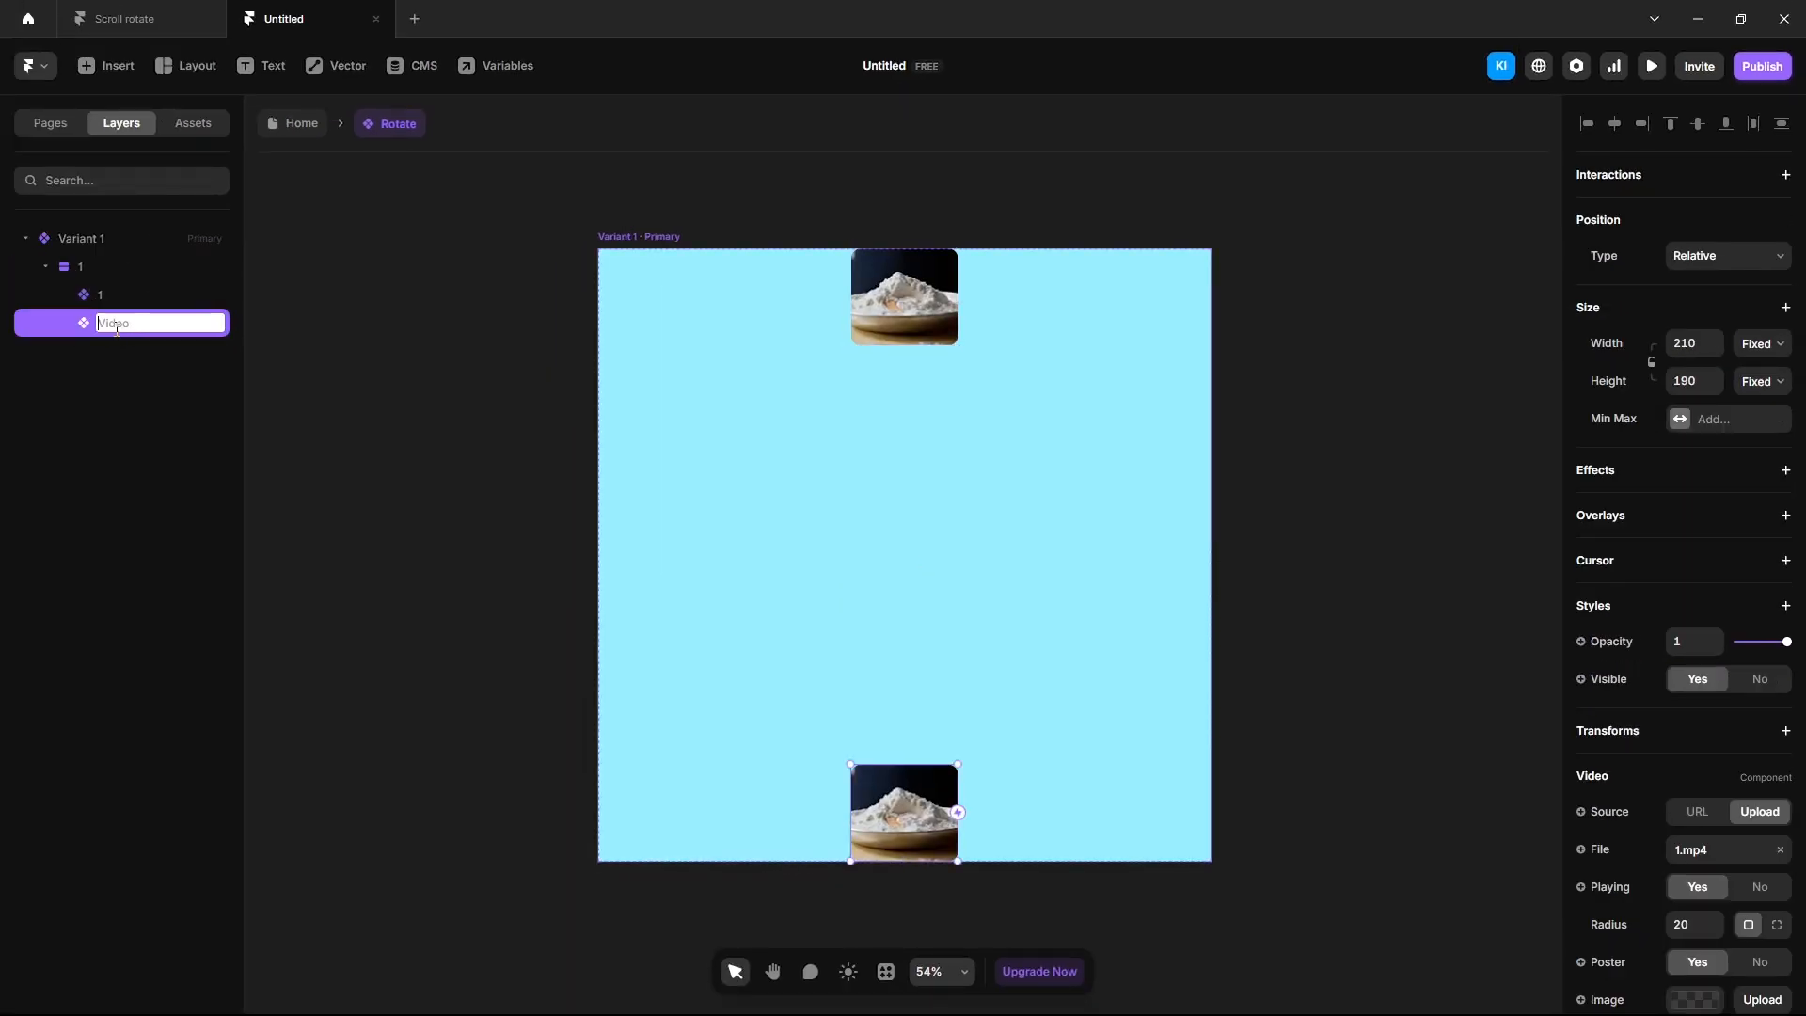
pyautogui.write('2')
pyautogui.press('Return')
# Add a Rotate transform of 180° to video 2
pyautogui.click(1606, 731)
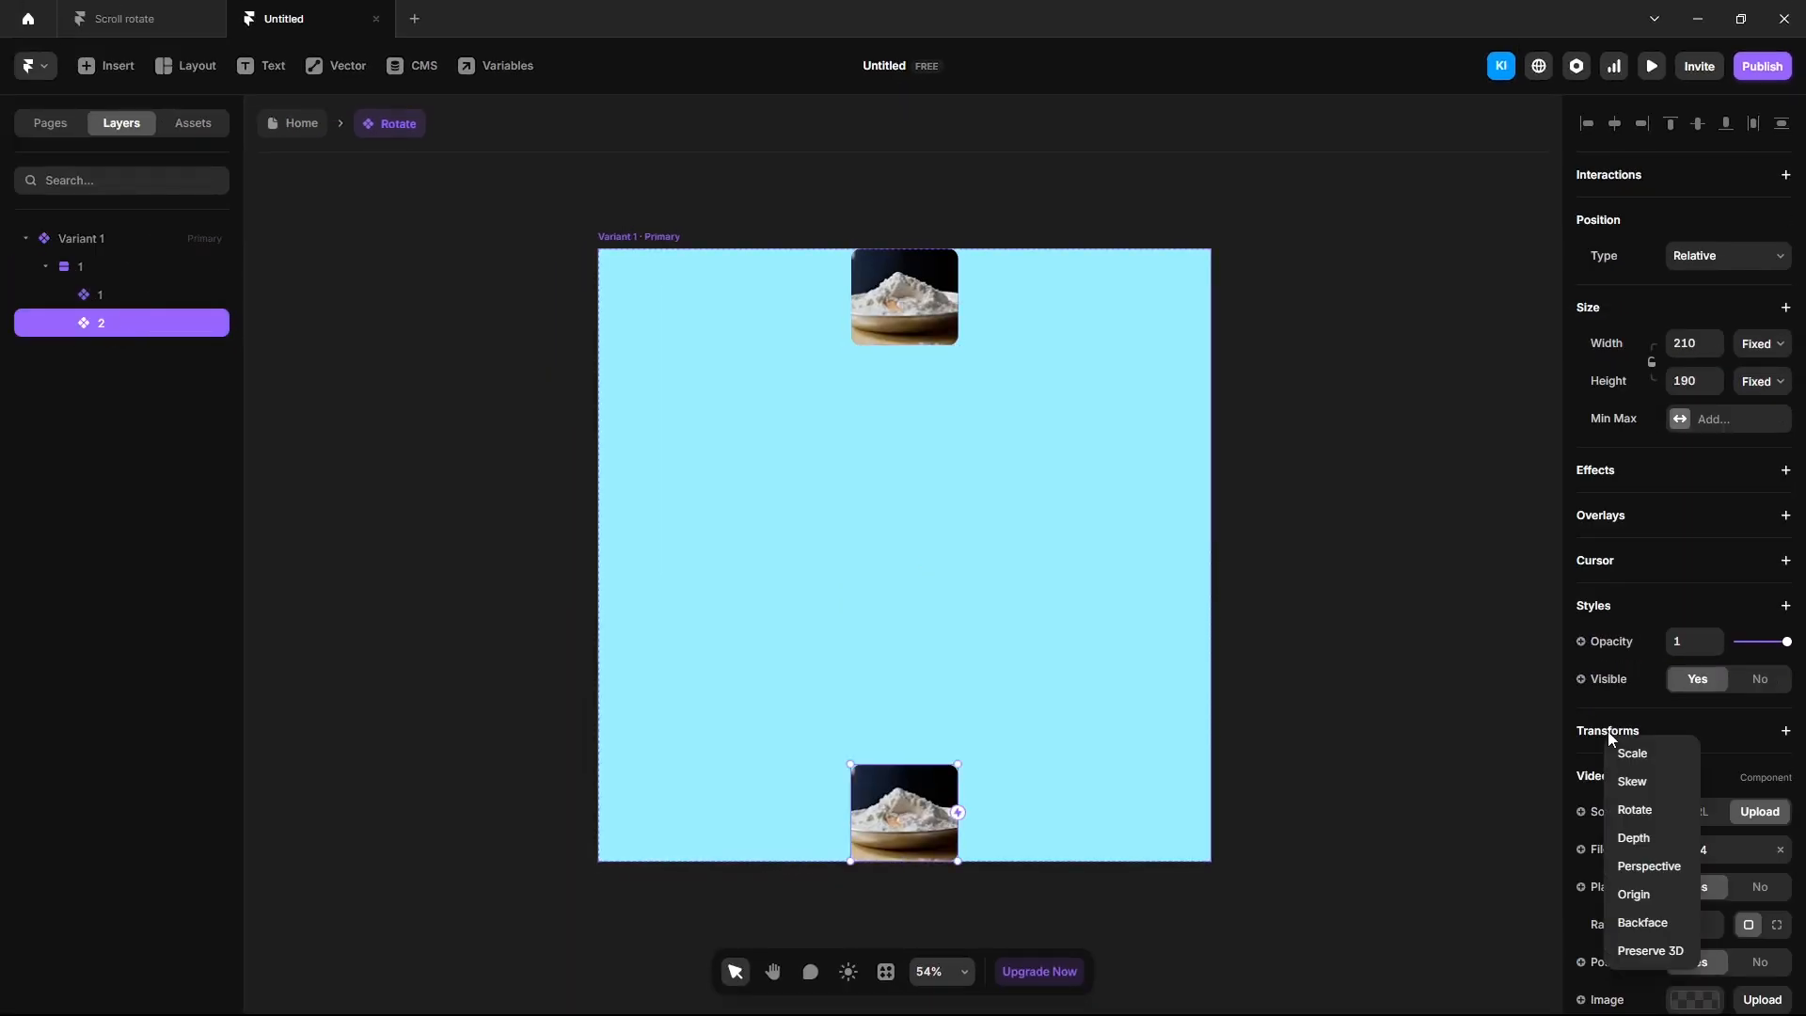
pyautogui.click(1658, 809)
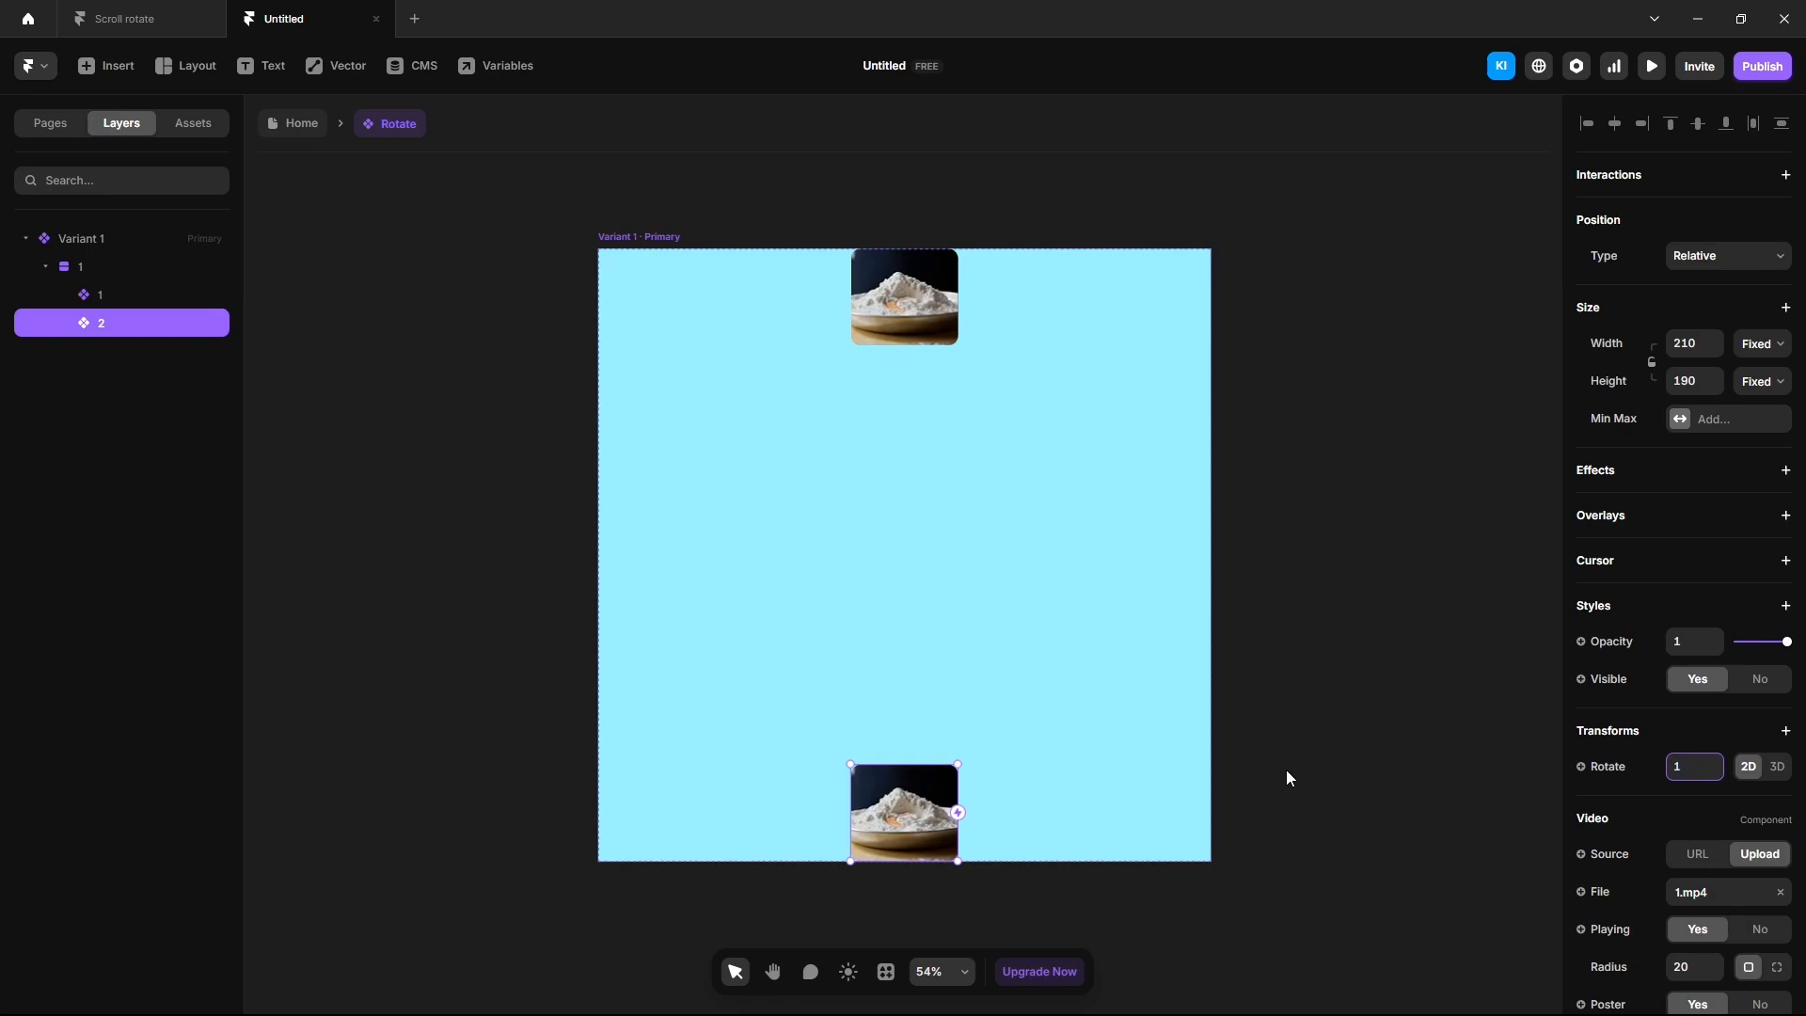
pyautogui.write('180')
pyautogui.press('Return')
# Duplicate stack 1 four times and wrap all five stacks in a parent stack named Container
pyautogui.click(84, 267)
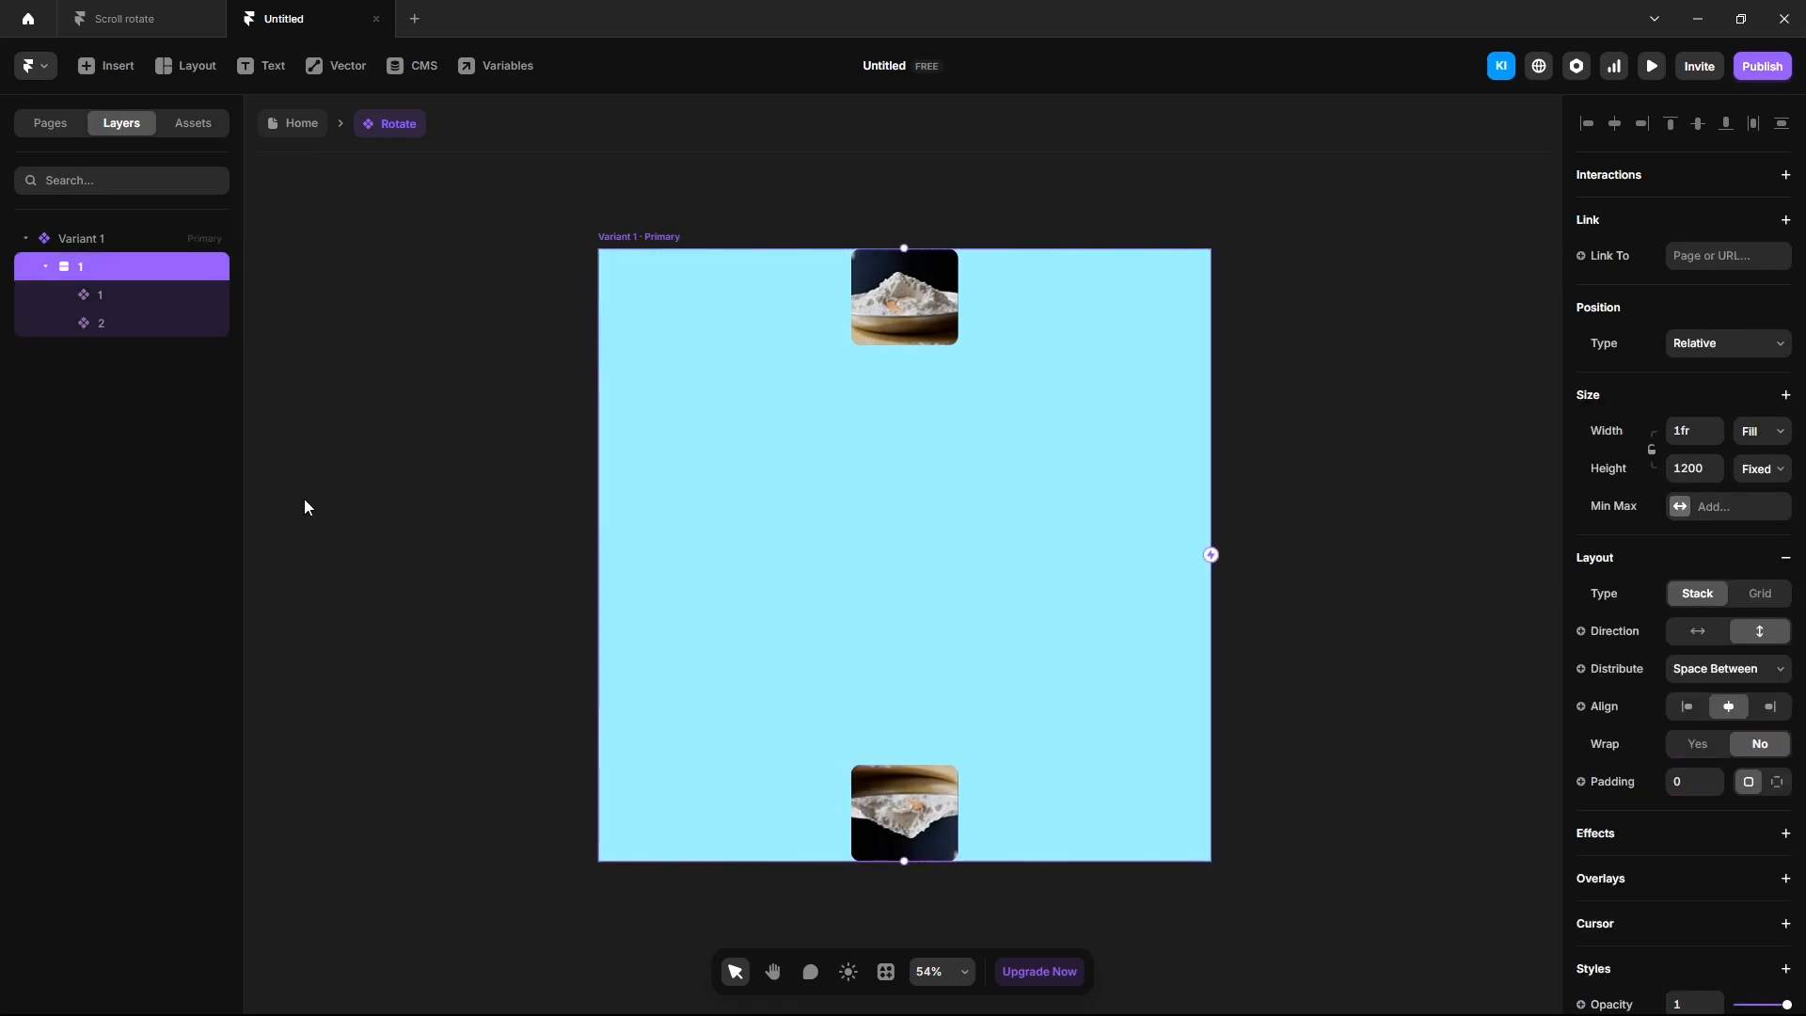
pyautogui.hotkey('ctrl', 'd')
pyautogui.hotkey('ctrl', 'd')
pyautogui.hotkey('ctrl', 'd')
pyautogui.hotkey('ctrl', 'd')
pyautogui.keyDown('shift'); pyautogui.click(91, 266); pyautogui.keyUp('shift')
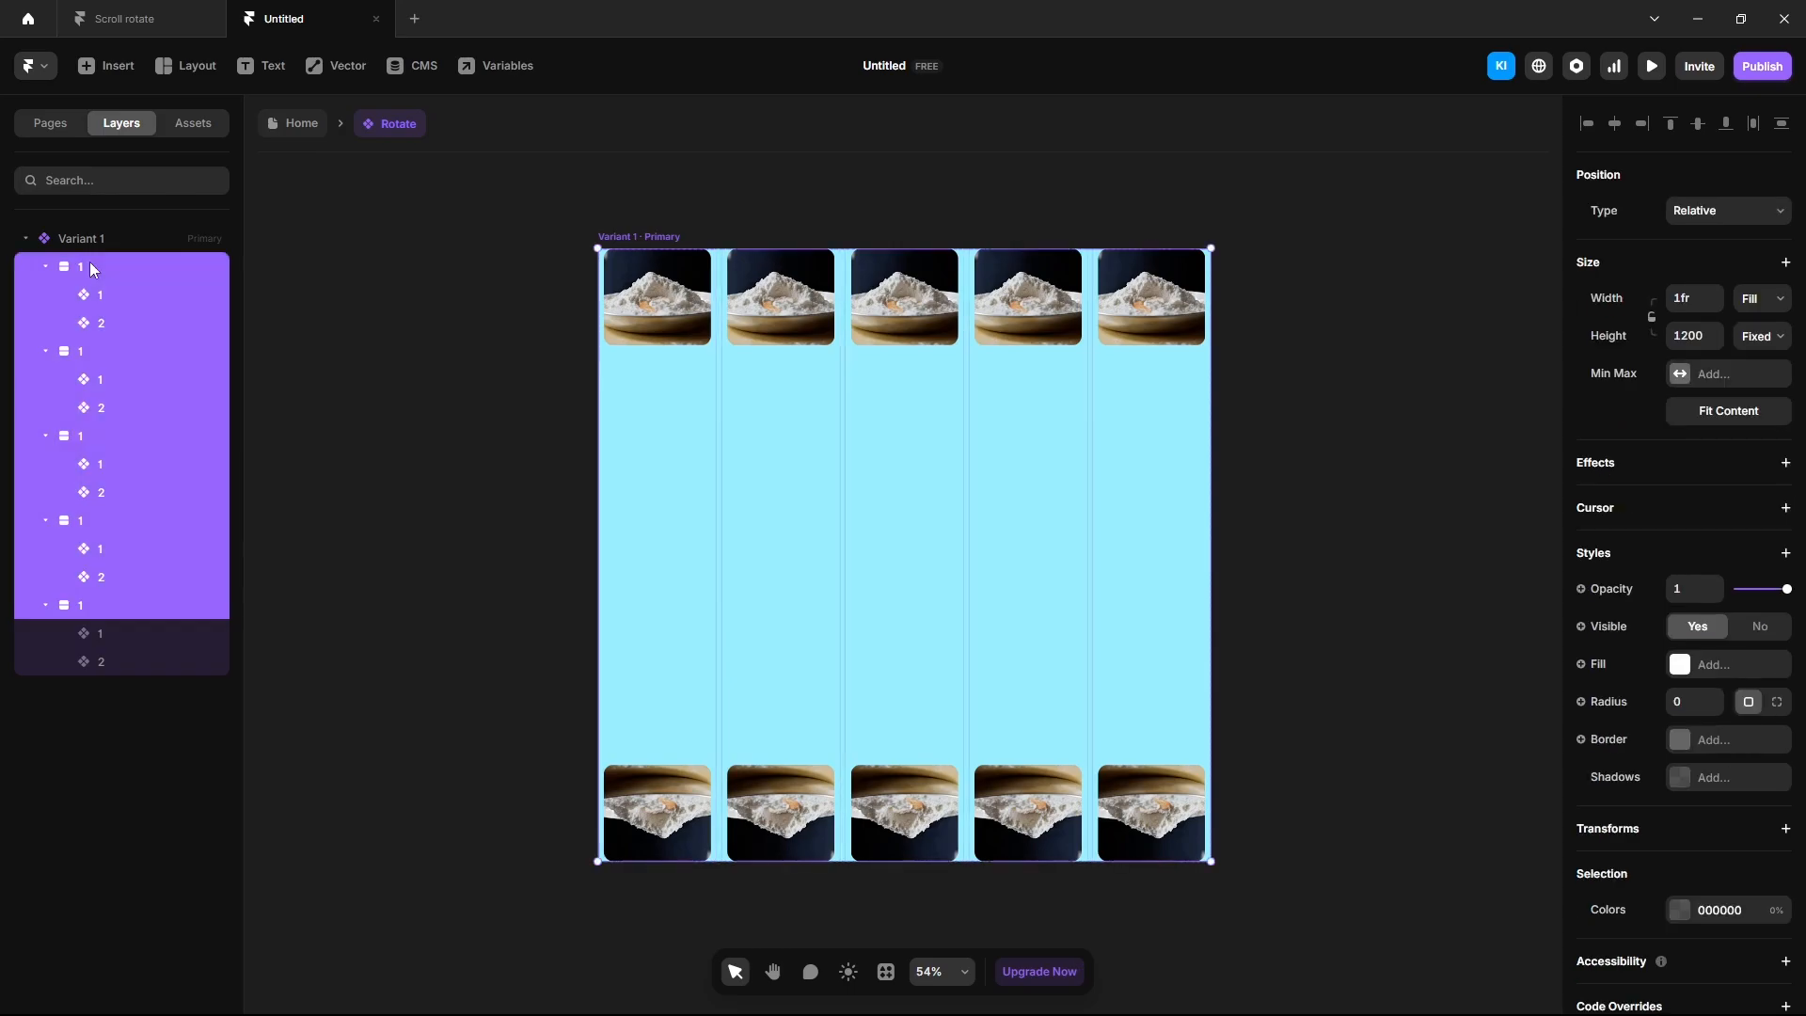
pyautogui.hotkey('ctrl', 'Return')
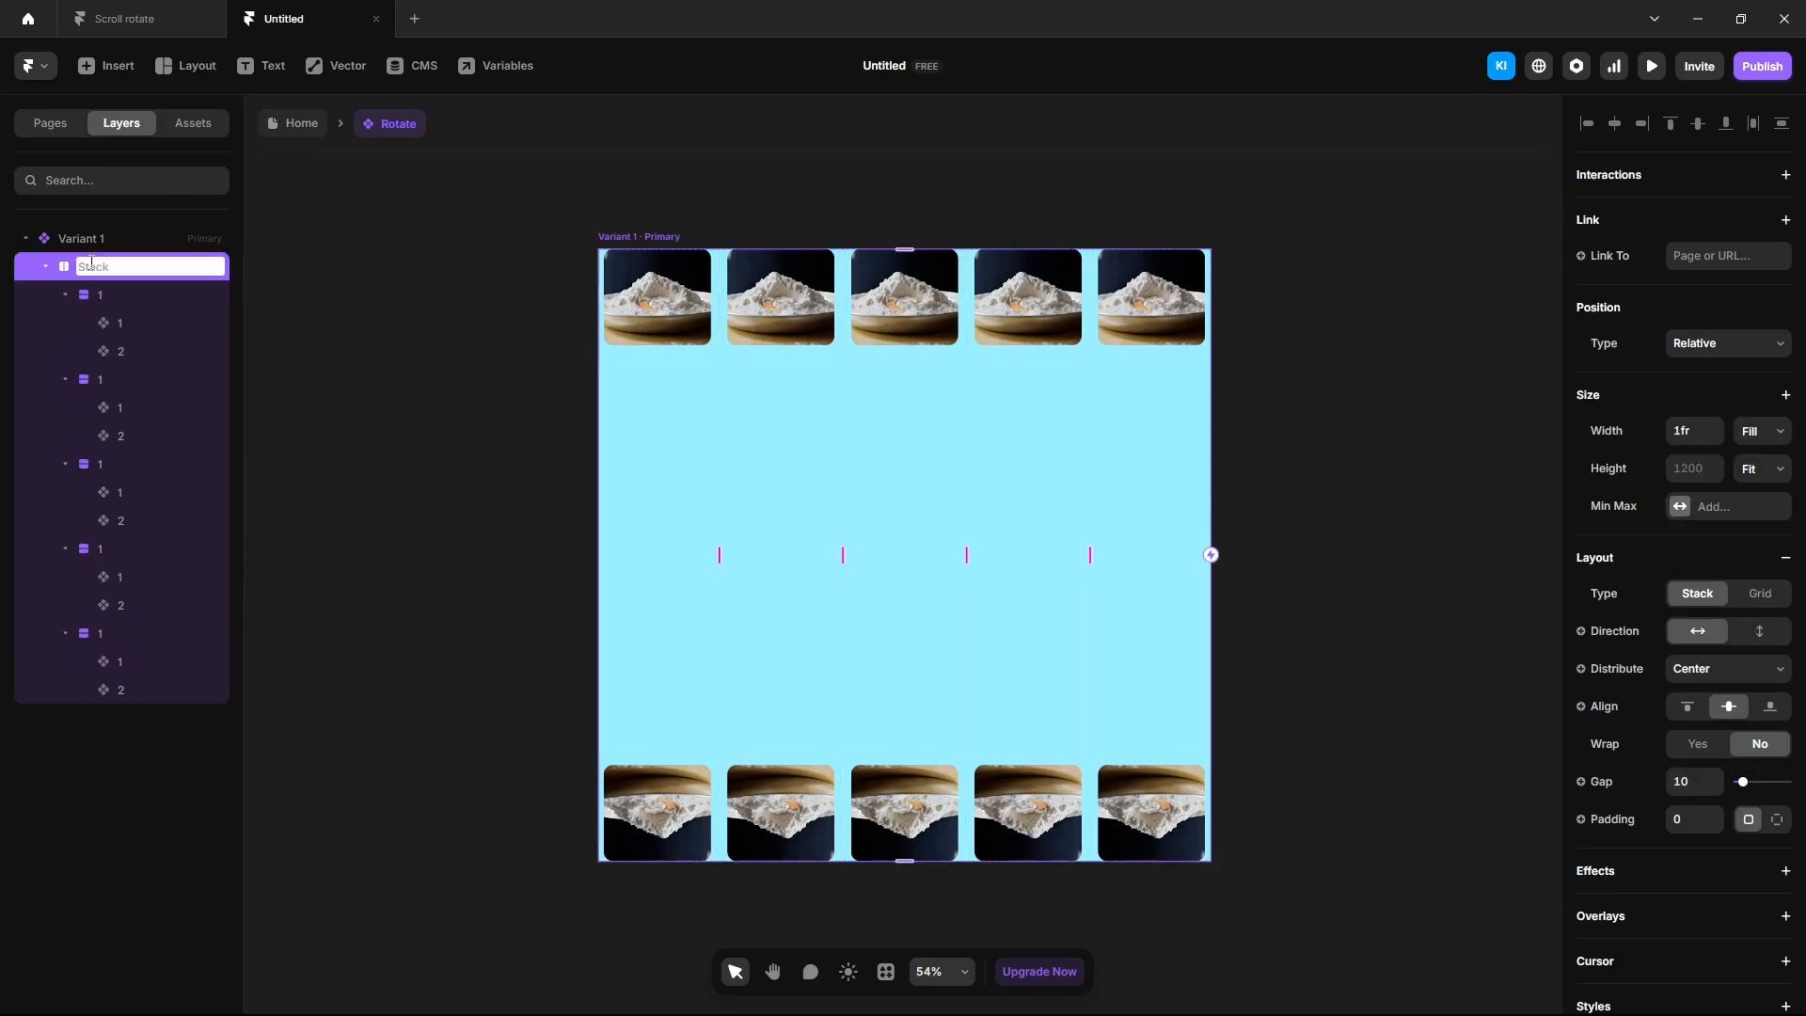
pyautogui.write('Container')
# Set the five stacks inside Container to Absolute position and center them horizontally and vertically
pyautogui.click(100, 296)
pyautogui.keyDown('shift'); pyautogui.click(98, 631); pyautogui.keyUp('shift')
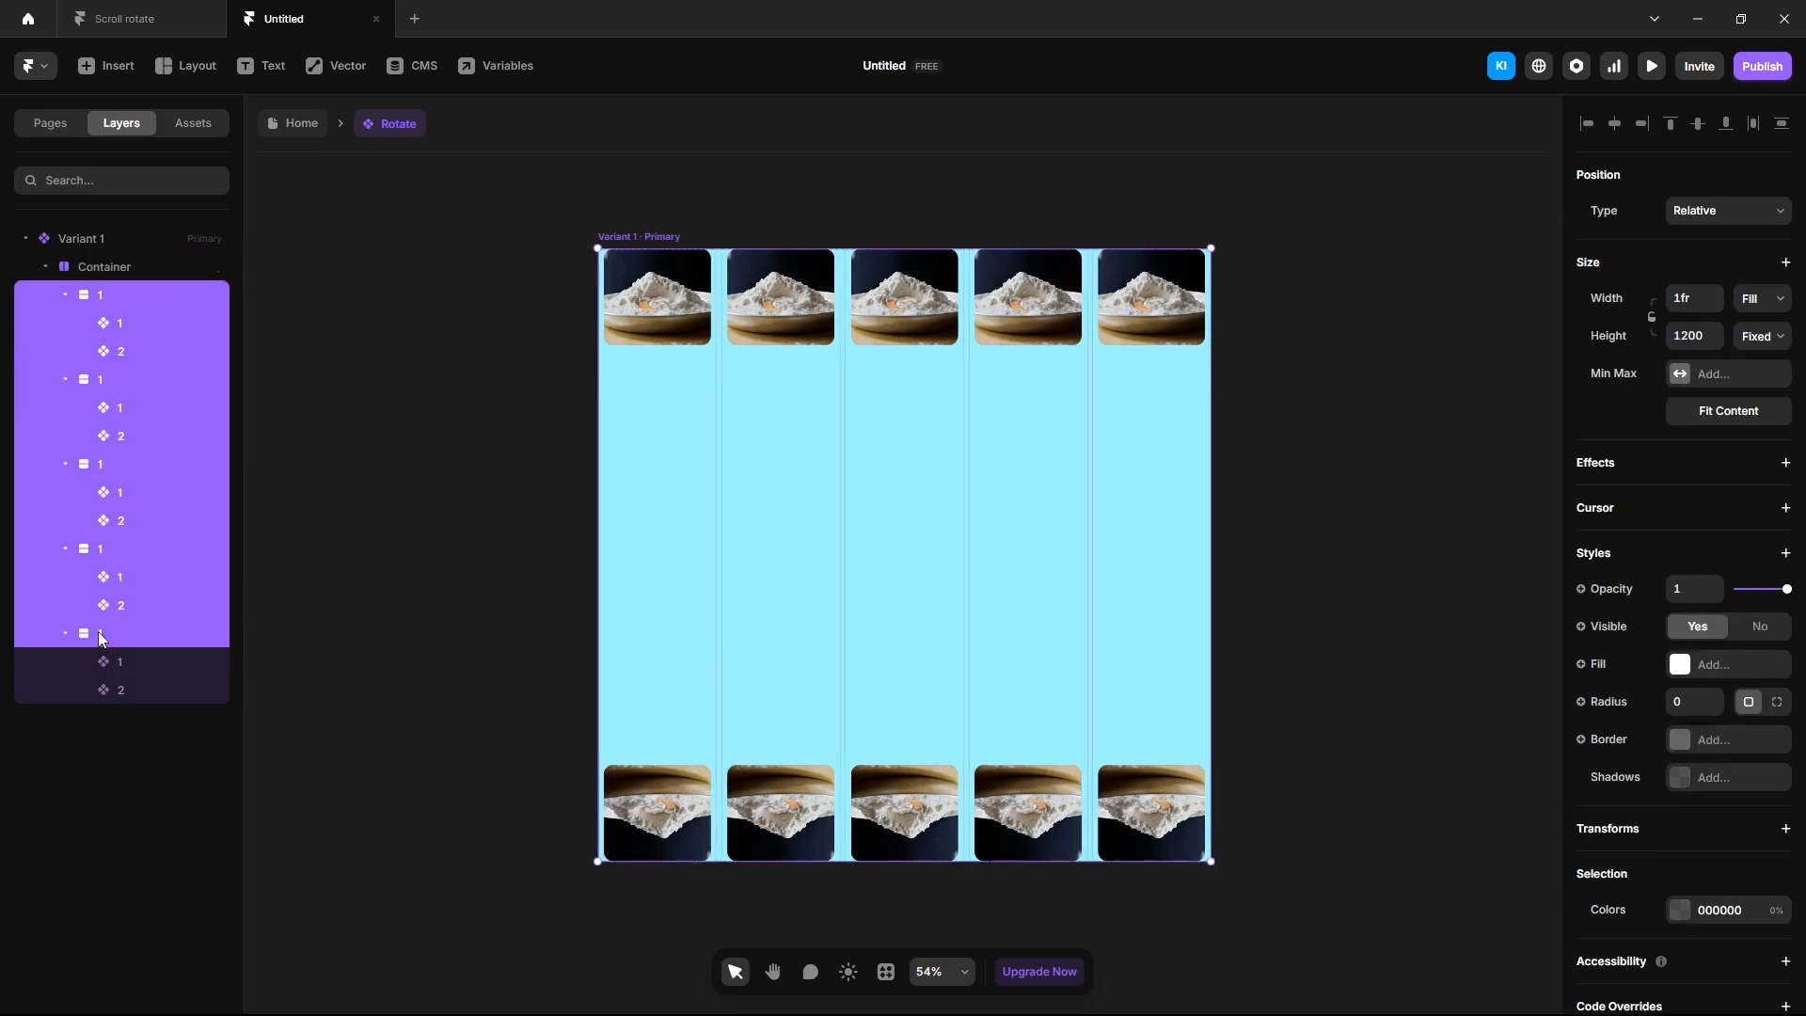
pyautogui.click(1710, 211)
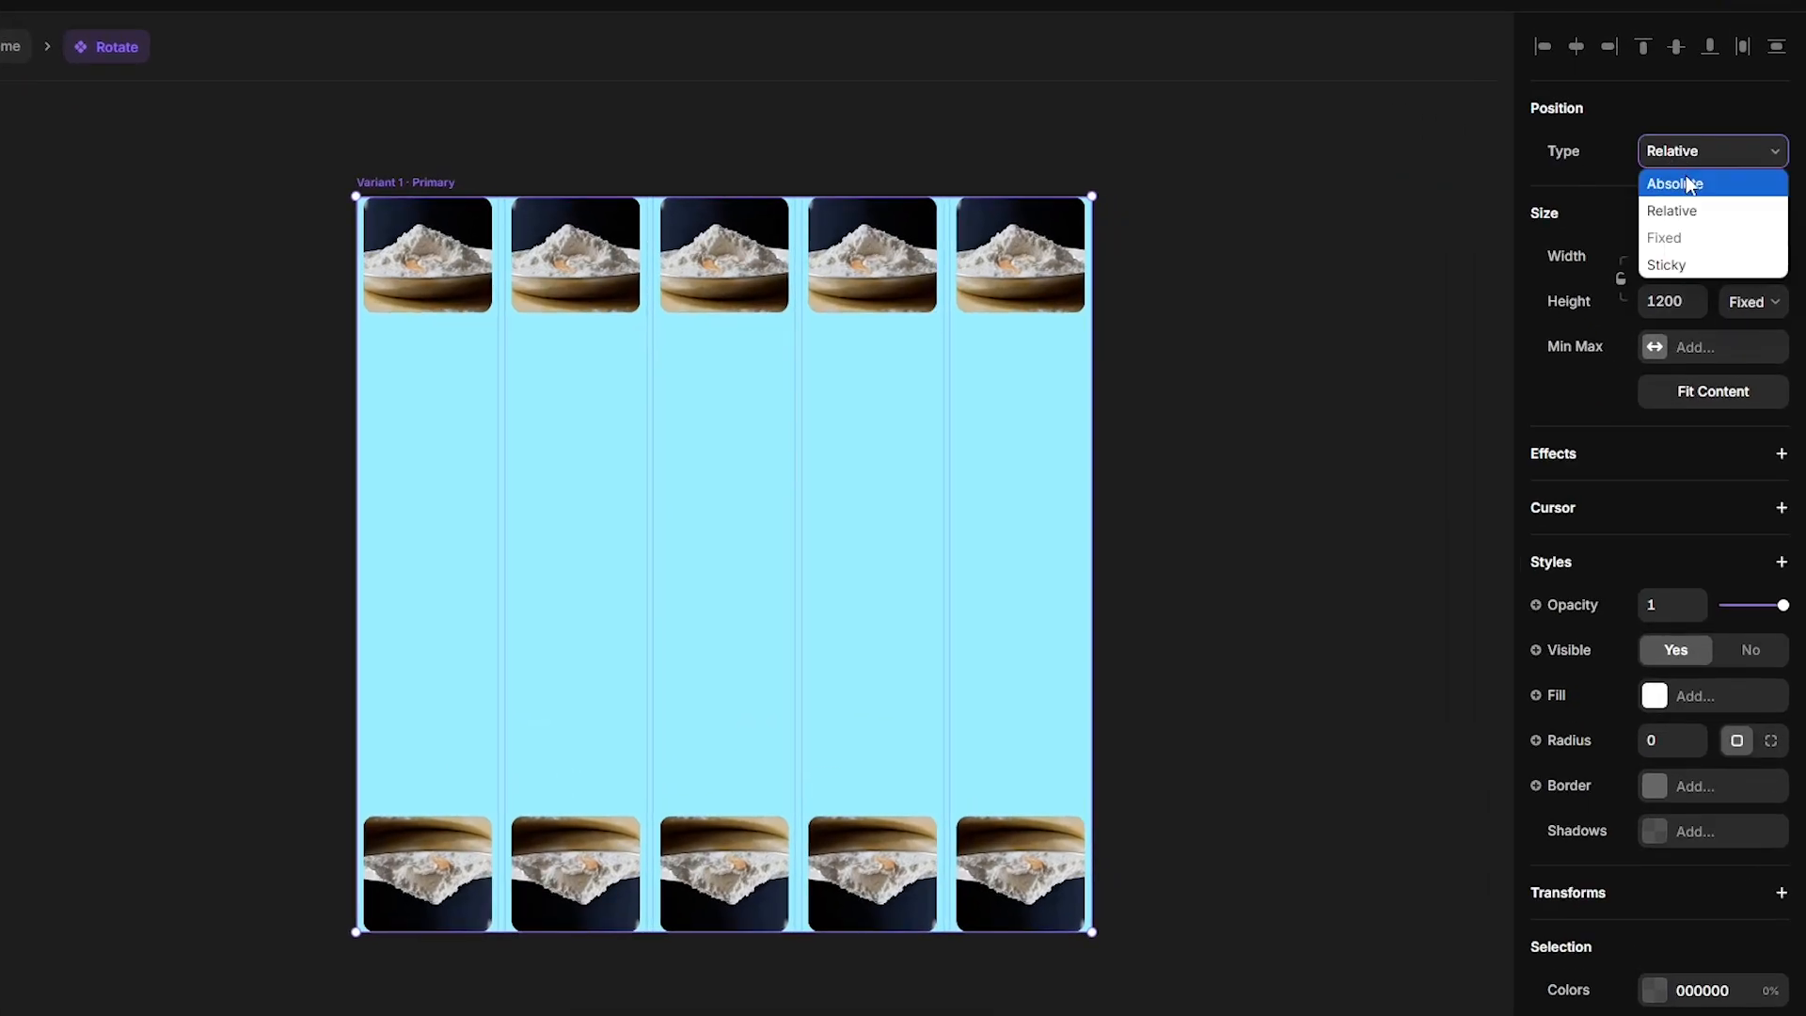
pyautogui.click(1689, 183)
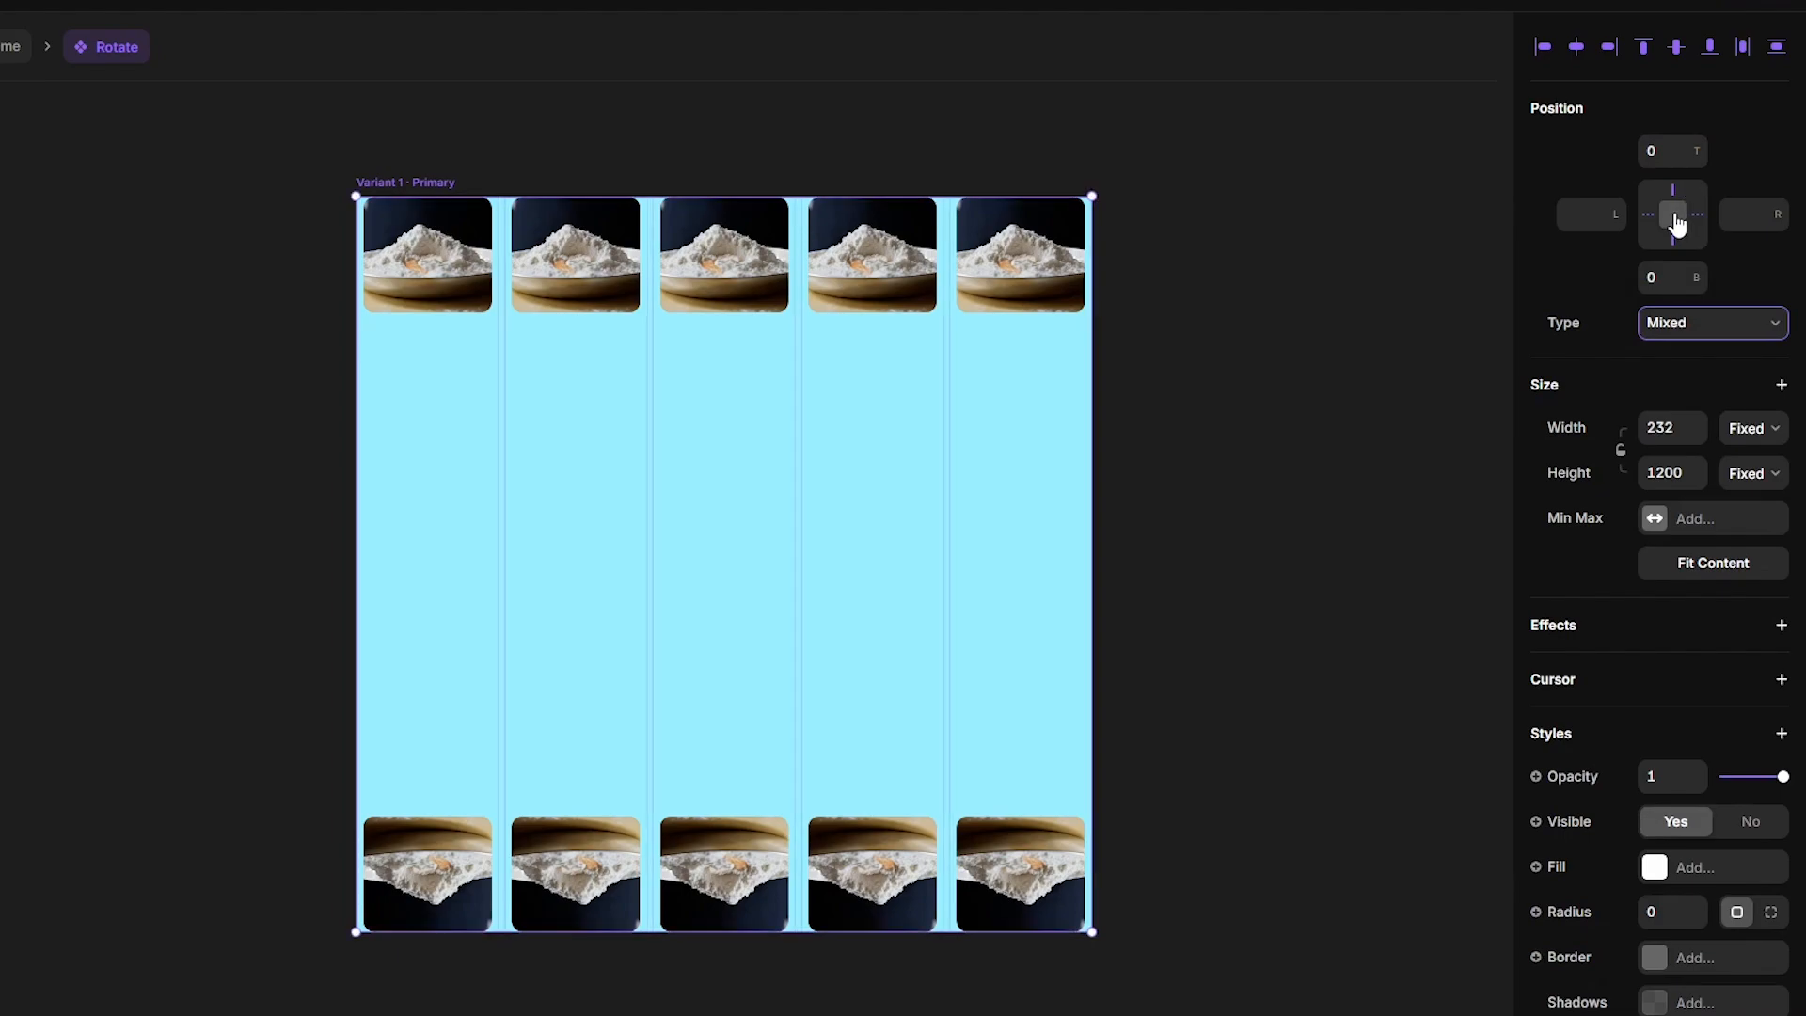
pyautogui.click(1675, 224)
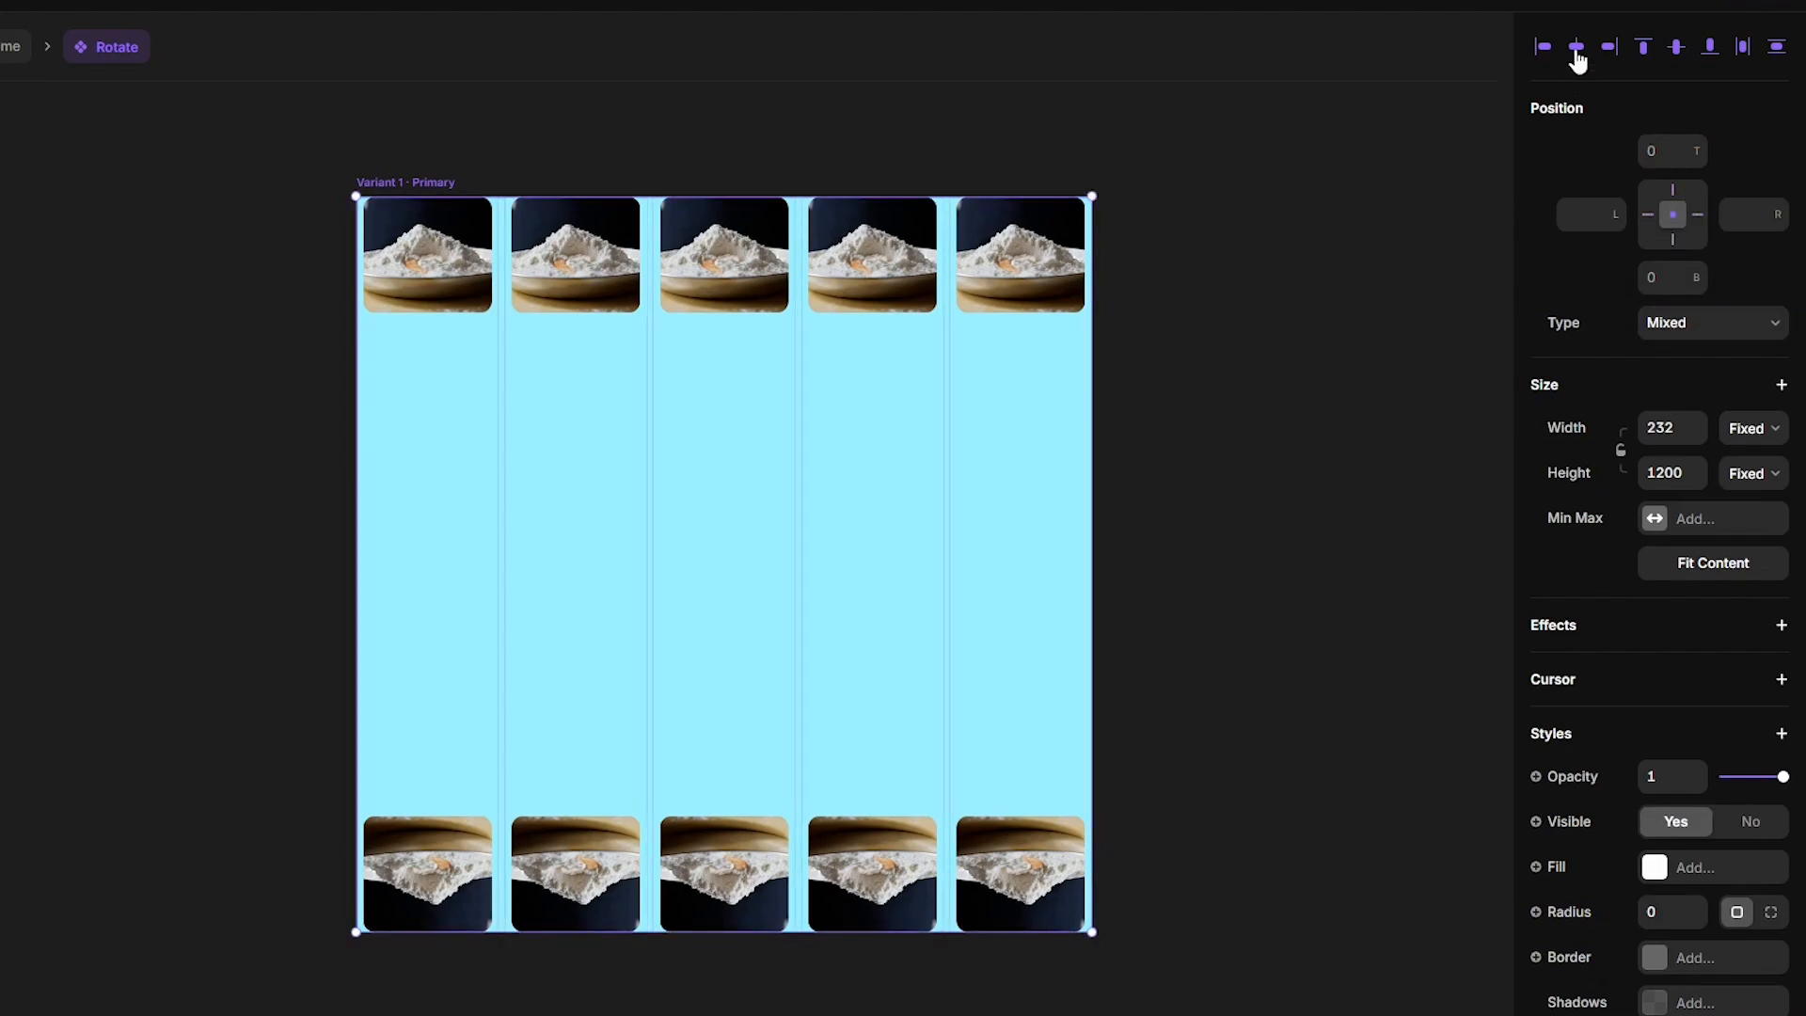
pyautogui.click(1577, 47)
pyautogui.click(1676, 47)
# Add a Rotate transform to all five selected stacks
pyautogui.scroll(-3, 1656, 471)
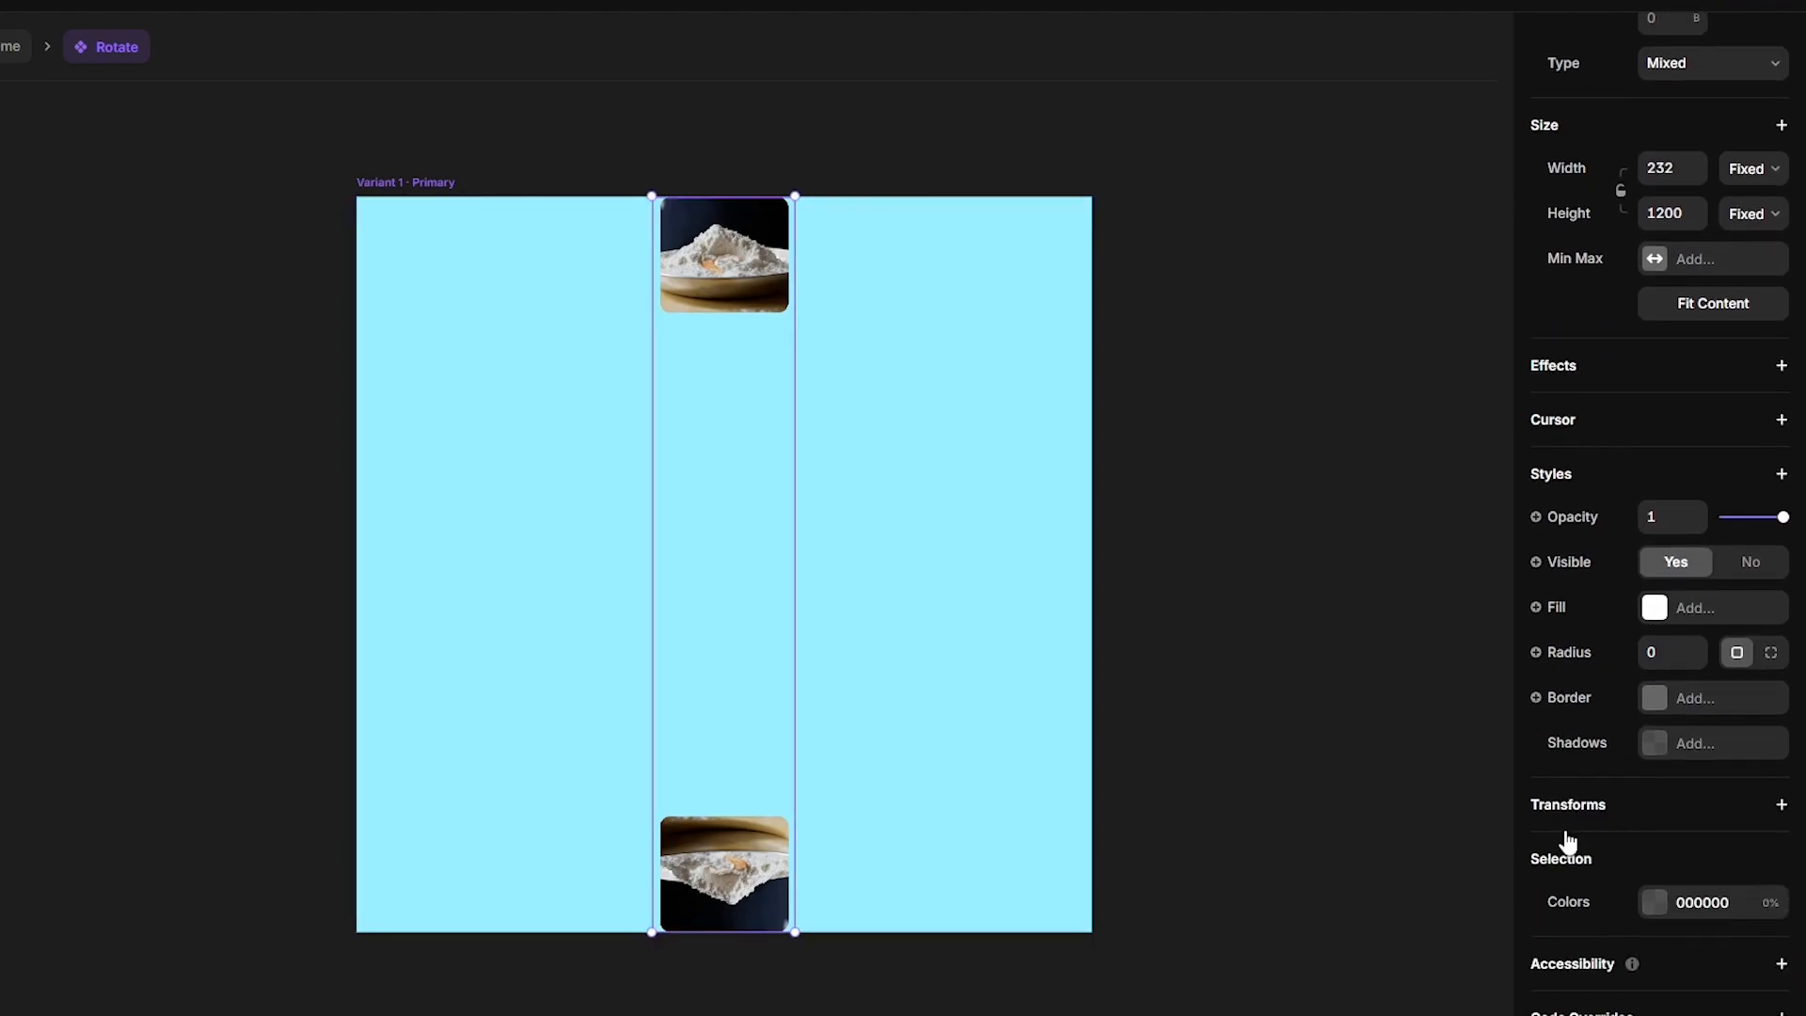
pyautogui.click(1577, 803)
pyautogui.click(1618, 901)
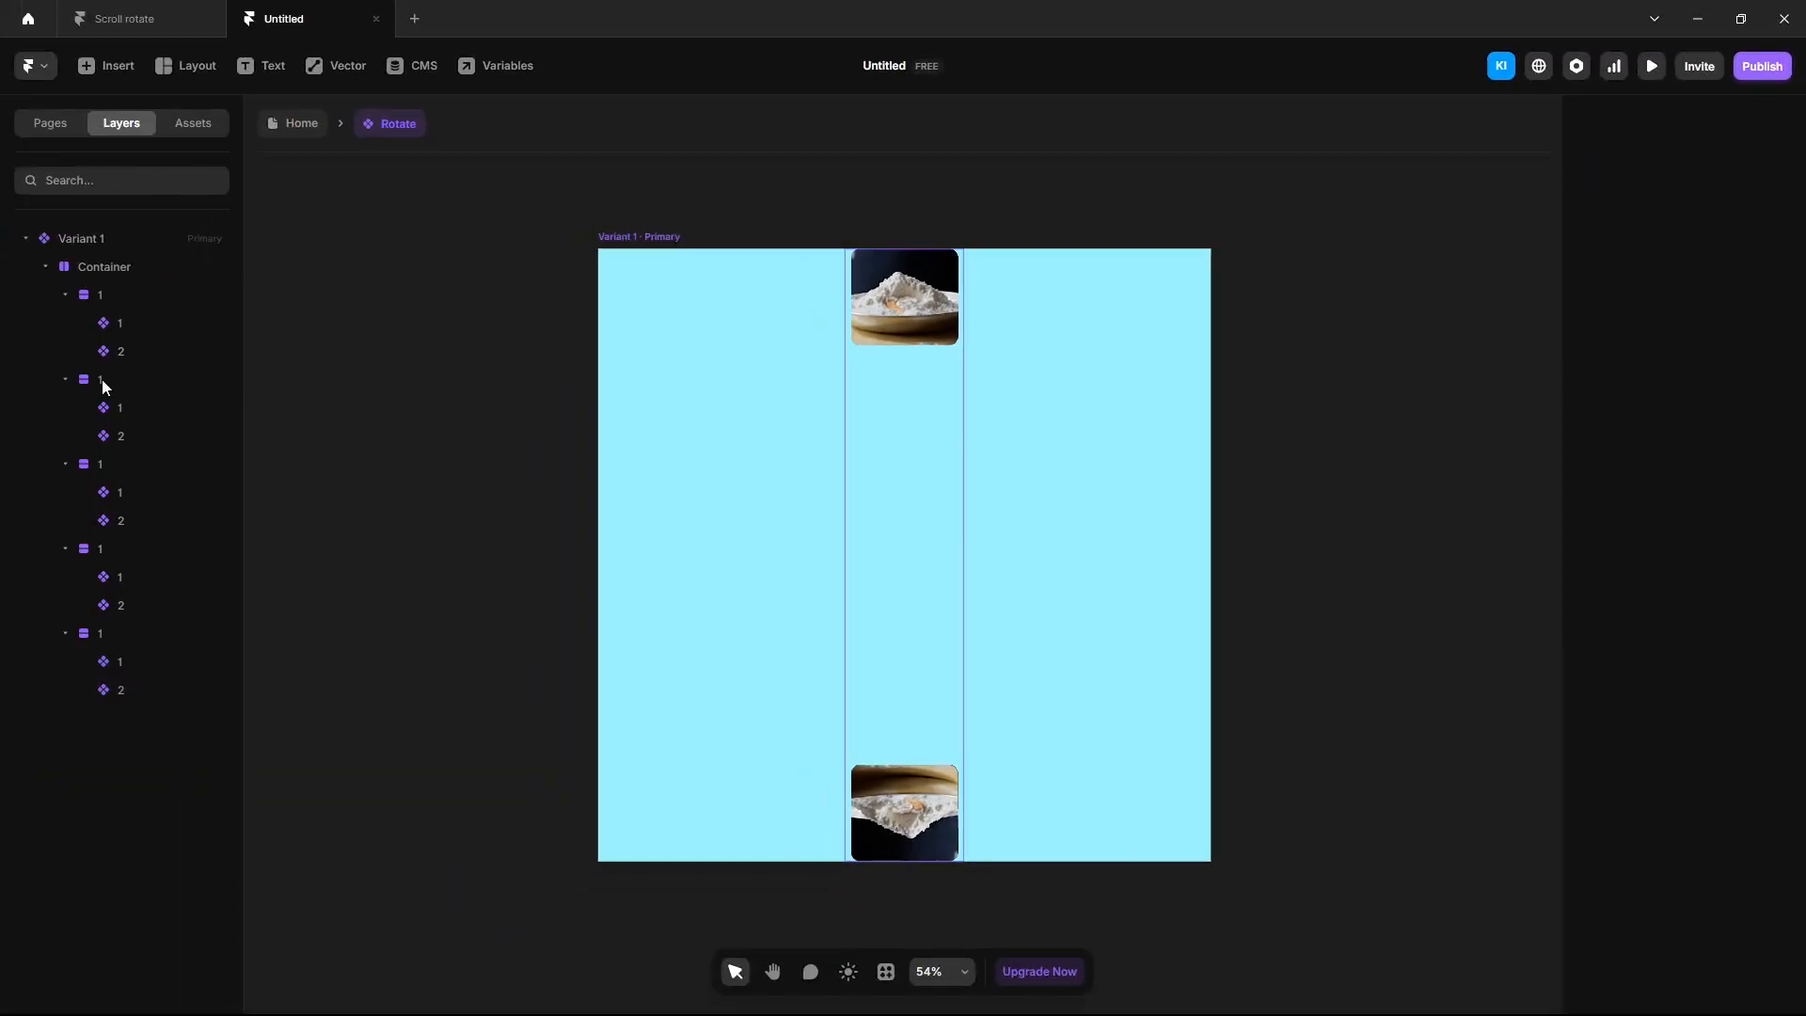
# Rename the duplicated stacks 2 through 5 and number the videos inside them 3 through 10
pyautogui.doubleClick(102, 380)
pyautogui.write('2')
pyautogui.doubleClick(101, 465)
pyautogui.write('3')
pyautogui.doubleClick(103, 548)
pyautogui.write('4')
pyautogui.doubleClick(102, 634)
pyautogui.write('5')
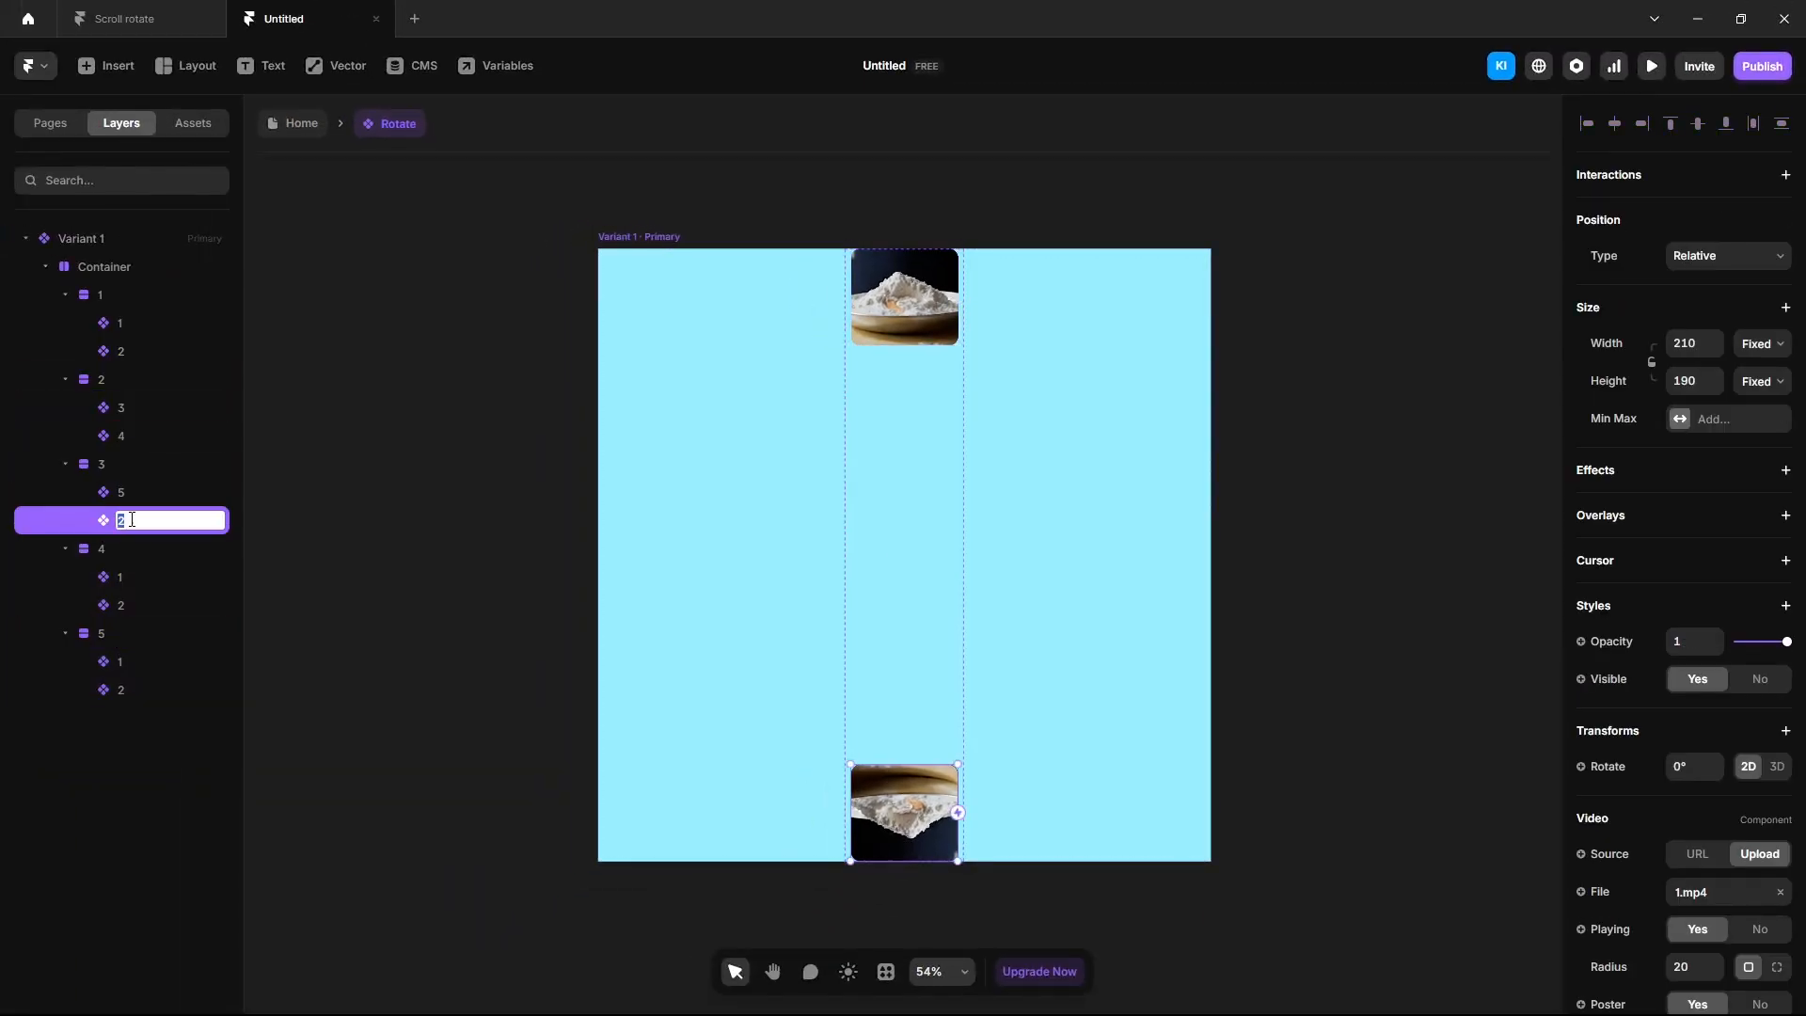
pyautogui.doubleClick(128, 691)
pyautogui.write('10')
pyautogui.press('Return')
# Set the rotation of stack 2 to 35°
pyautogui.click(103, 381)
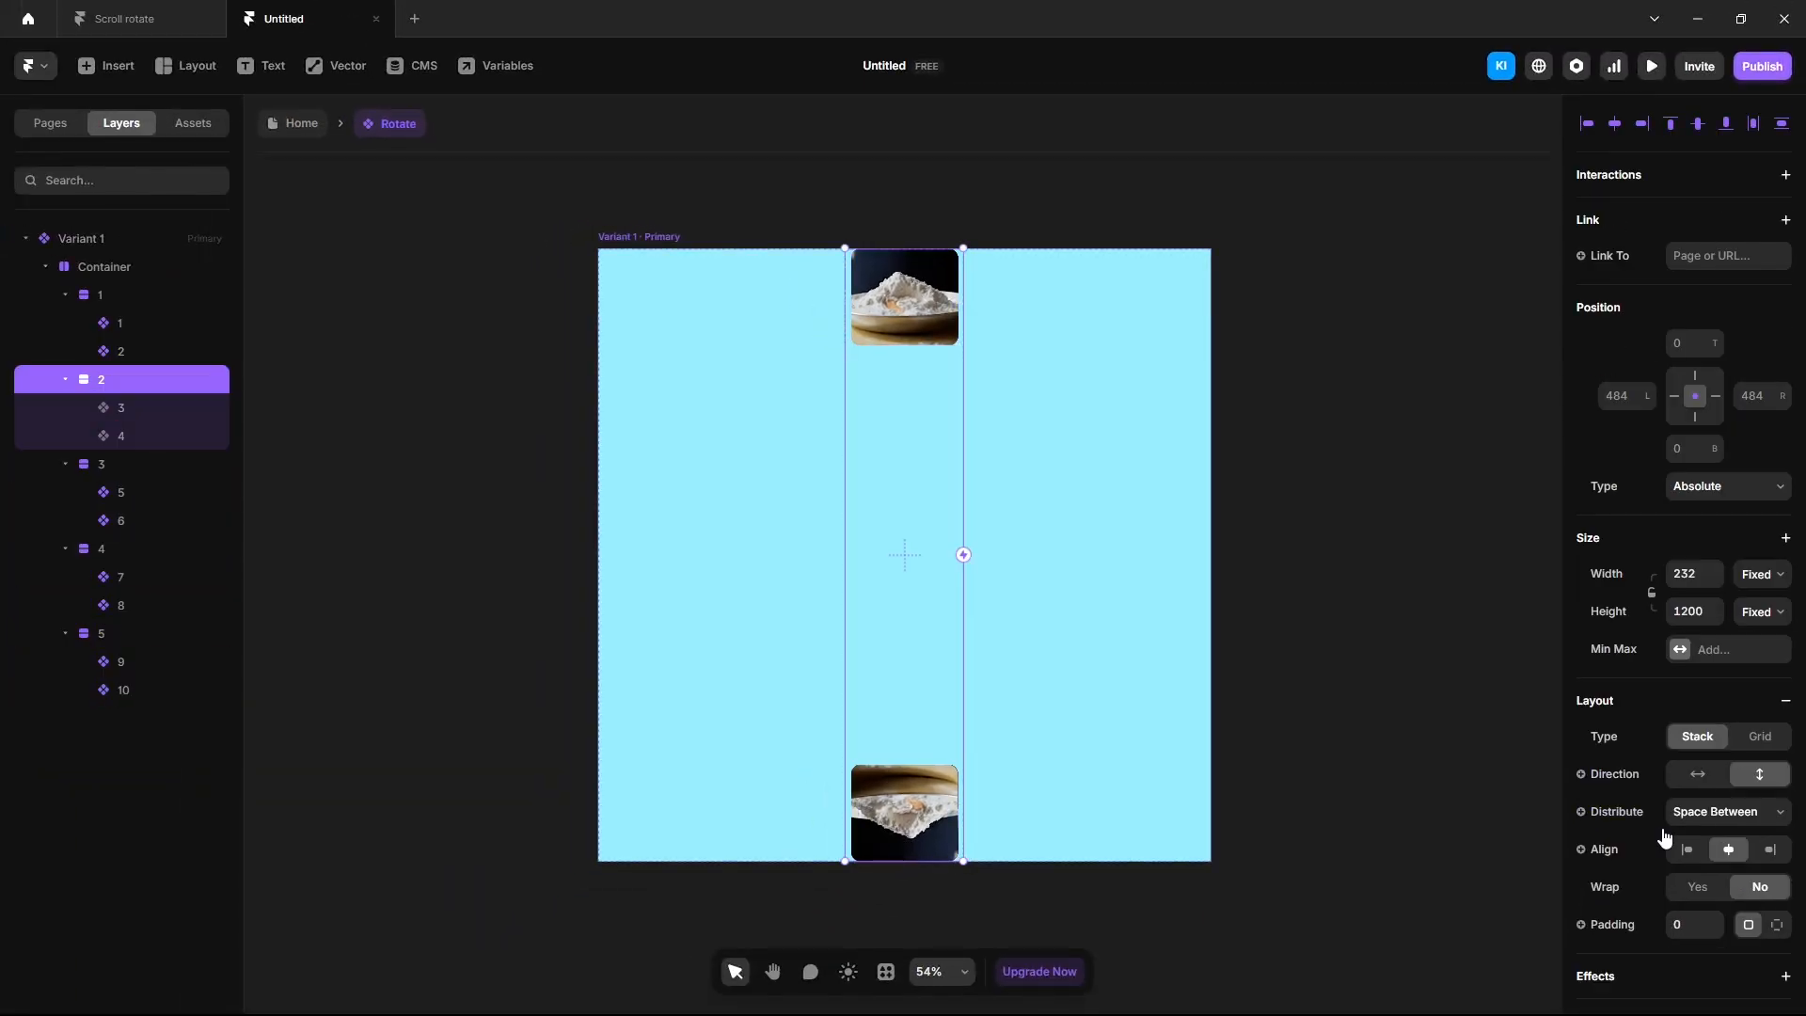
pyautogui.scroll(-7, 1674, 839)
pyautogui.click(1680, 840)
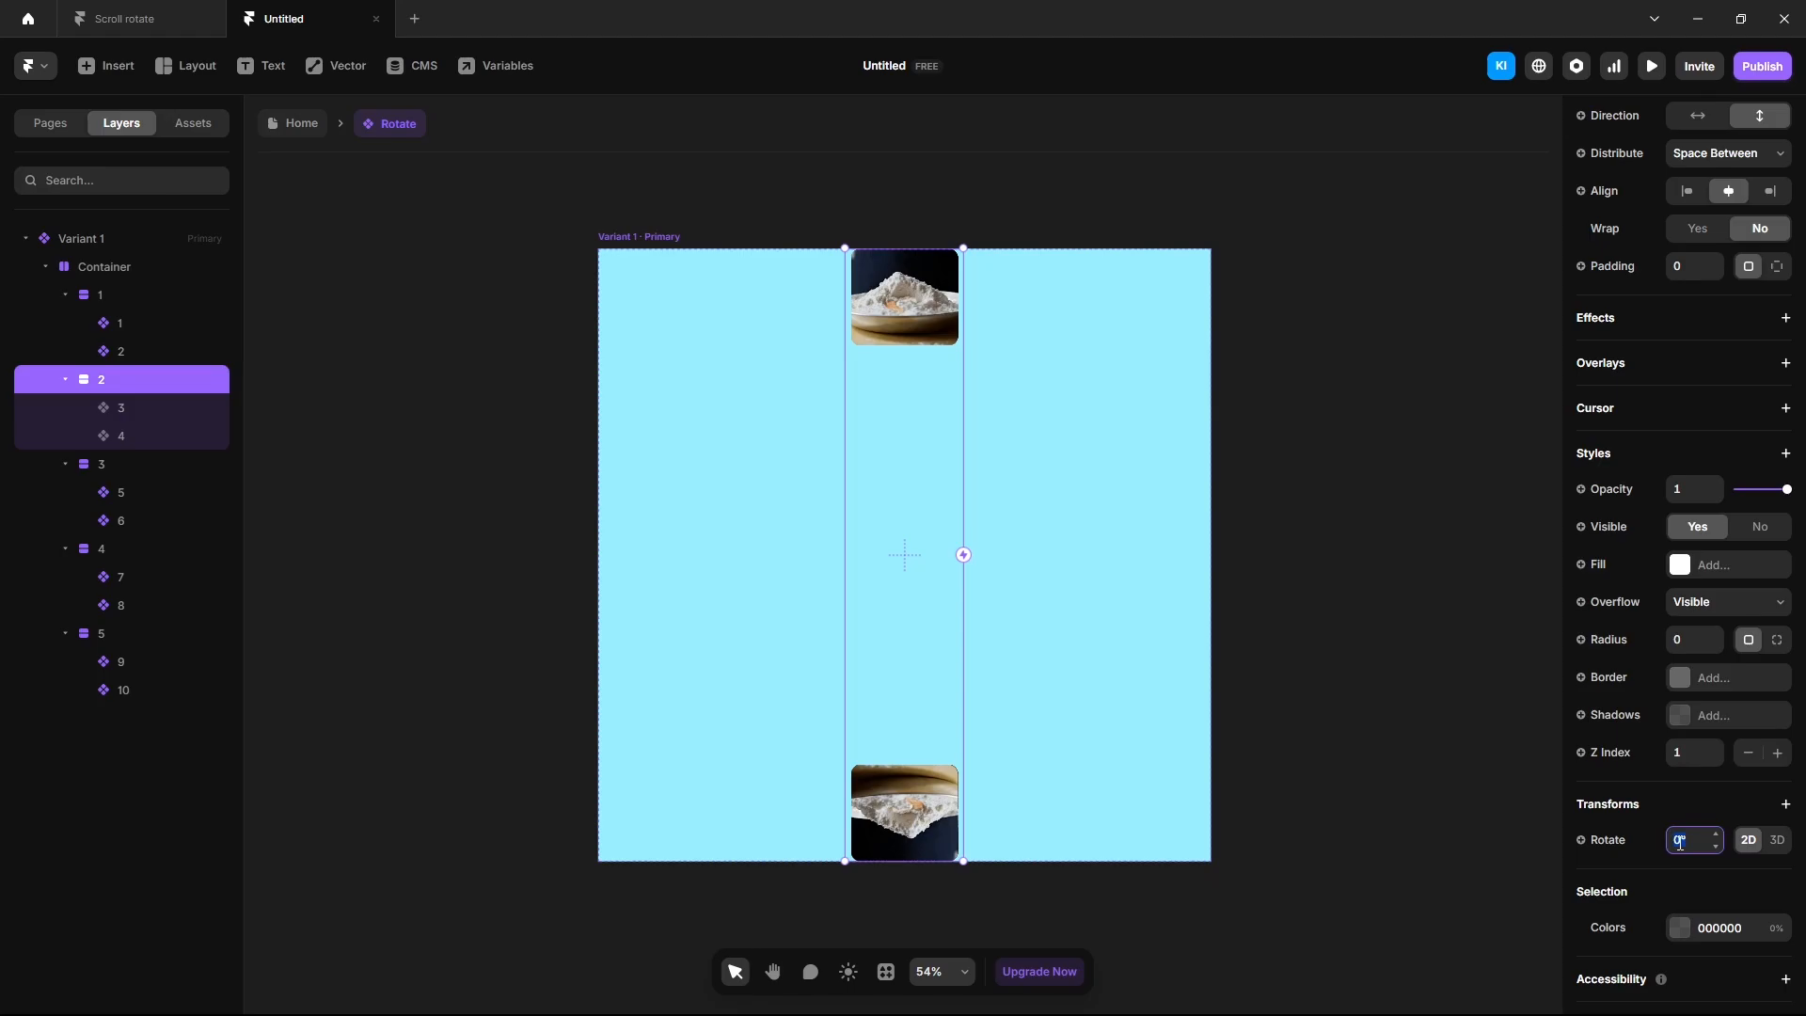
pyautogui.write('35')
pyautogui.press('Return')
# Set the rotation of stack 3 to 70°
pyautogui.click(137, 471)
pyautogui.scroll(-5, 1668, 811)
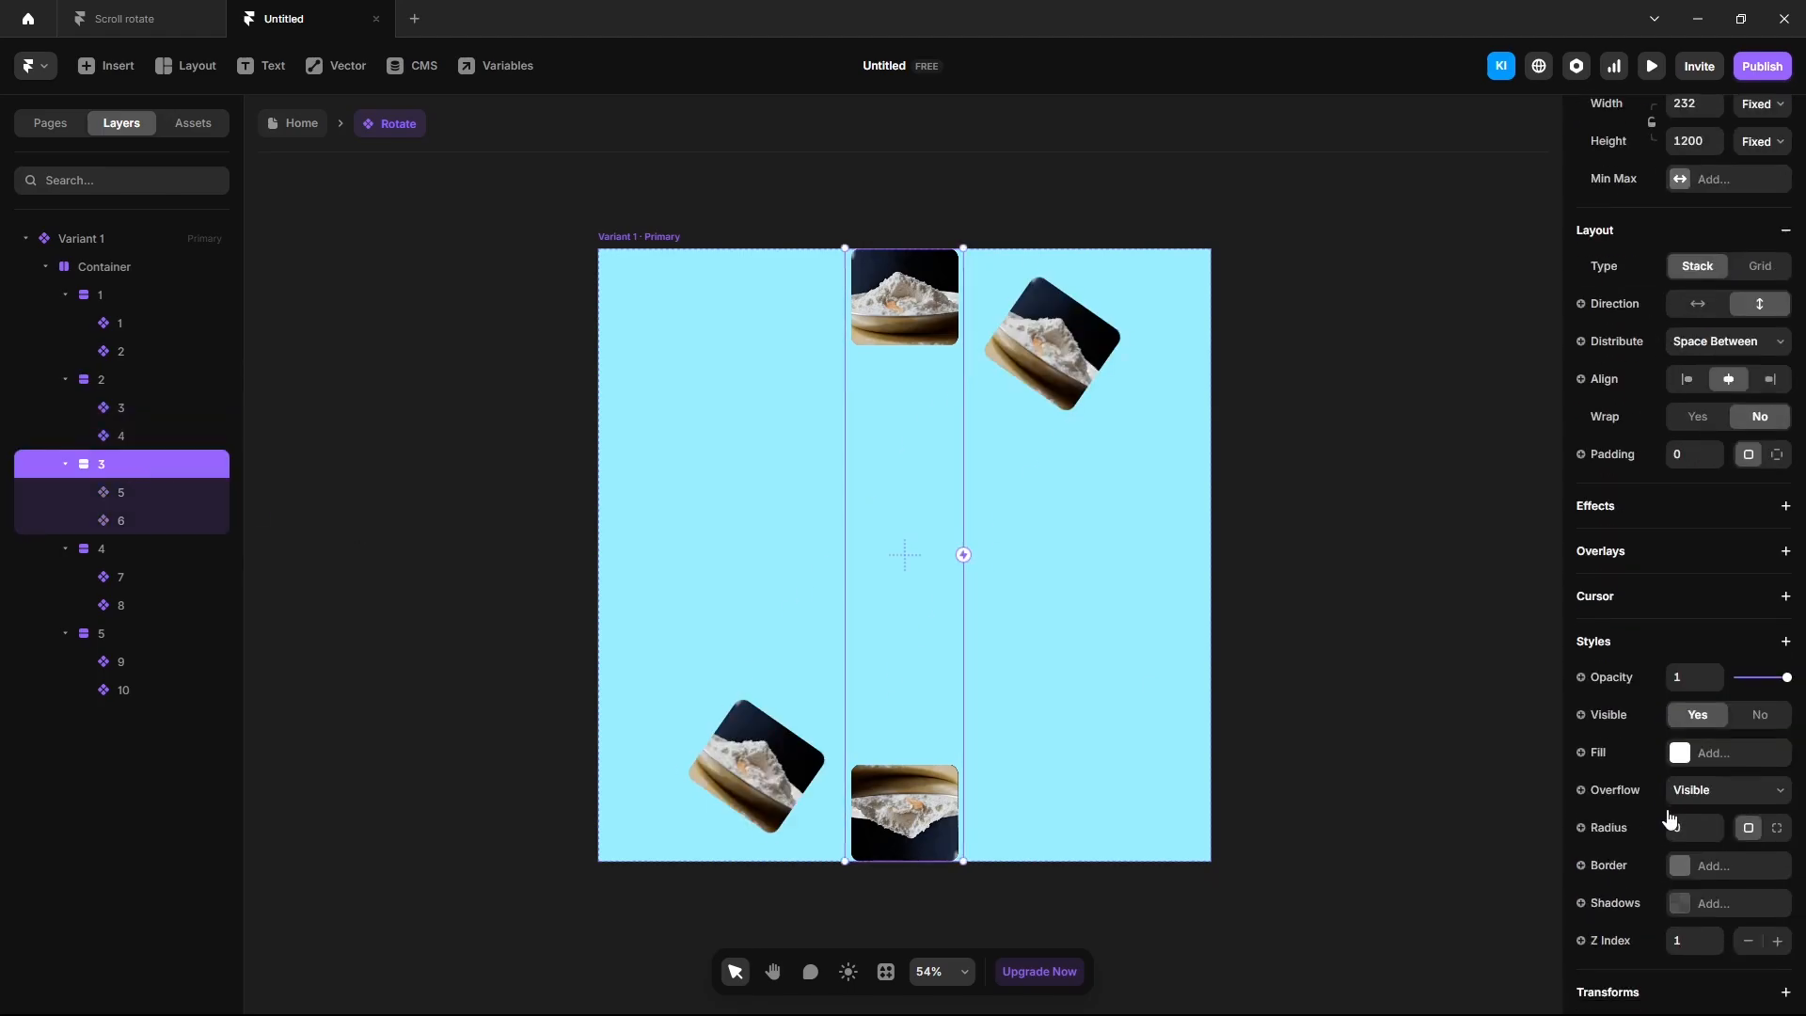
pyautogui.scroll(-3, 1689, 840)
pyautogui.click(1694, 748)
pyautogui.write('70')
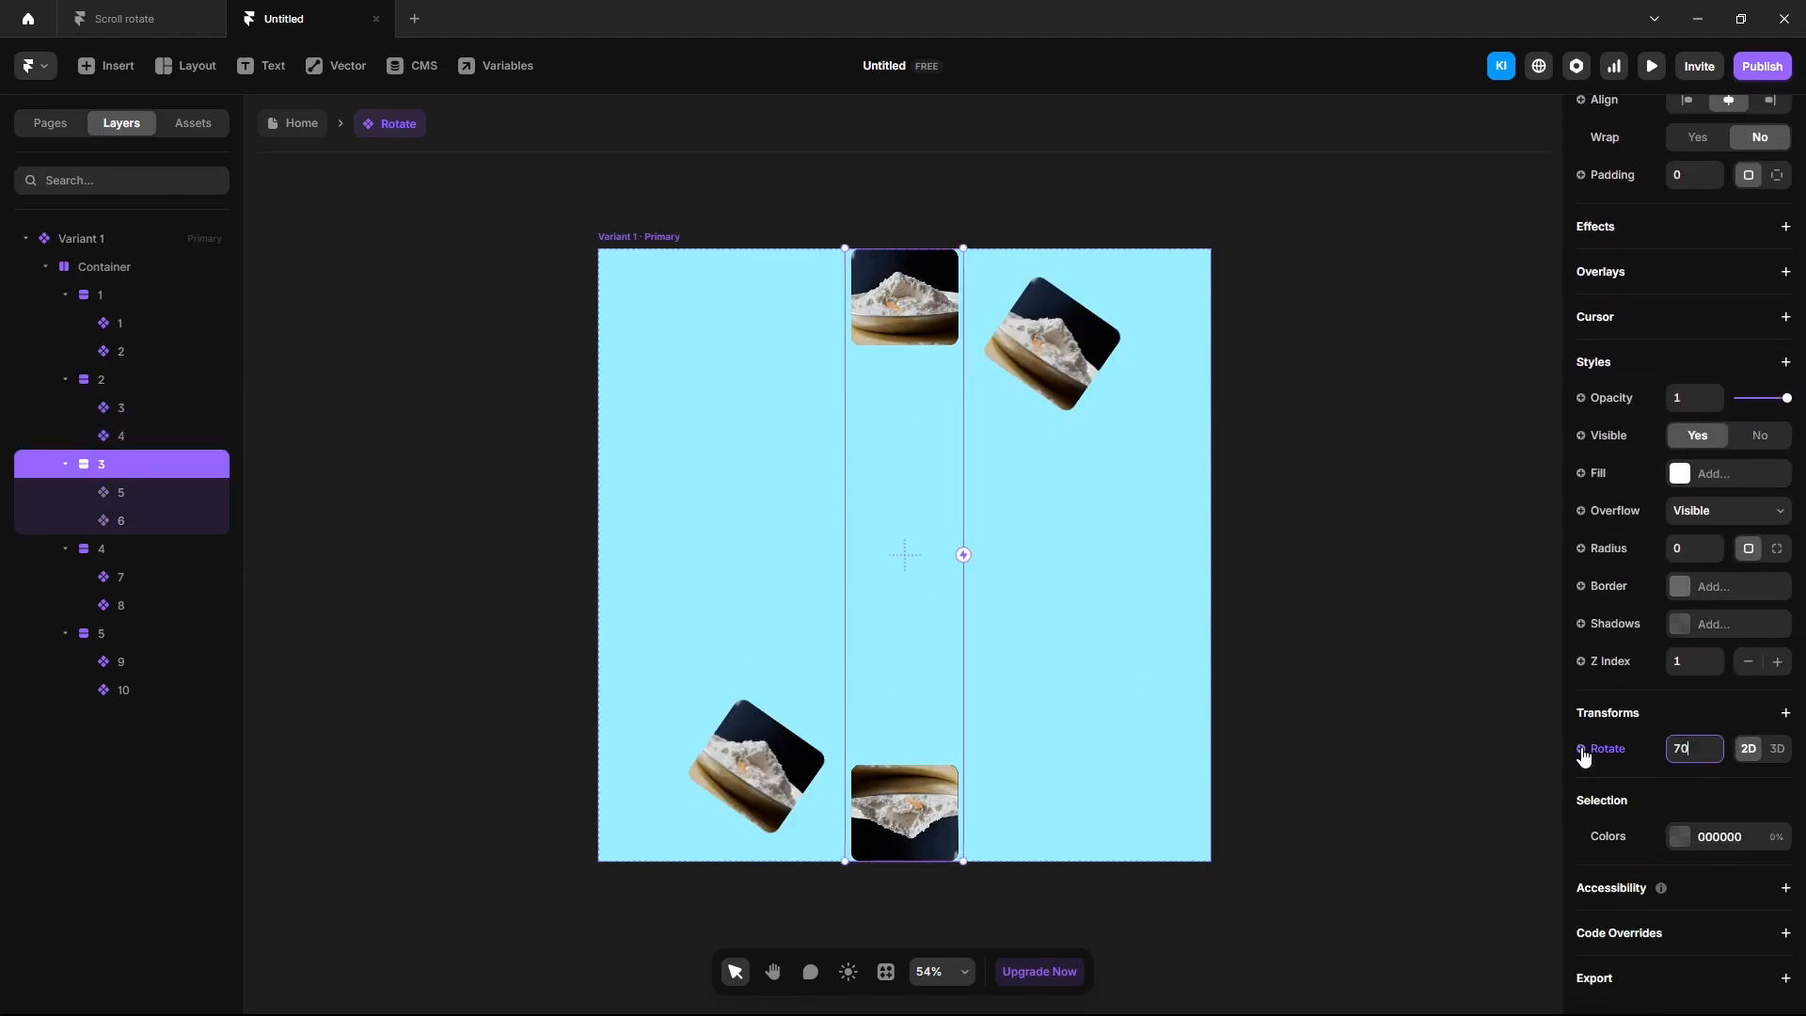
pyautogui.click(1503, 737)
# Set the rotation of stack 4 to 105°
pyautogui.click(105, 555)
pyautogui.scroll(-5, 1717, 878)
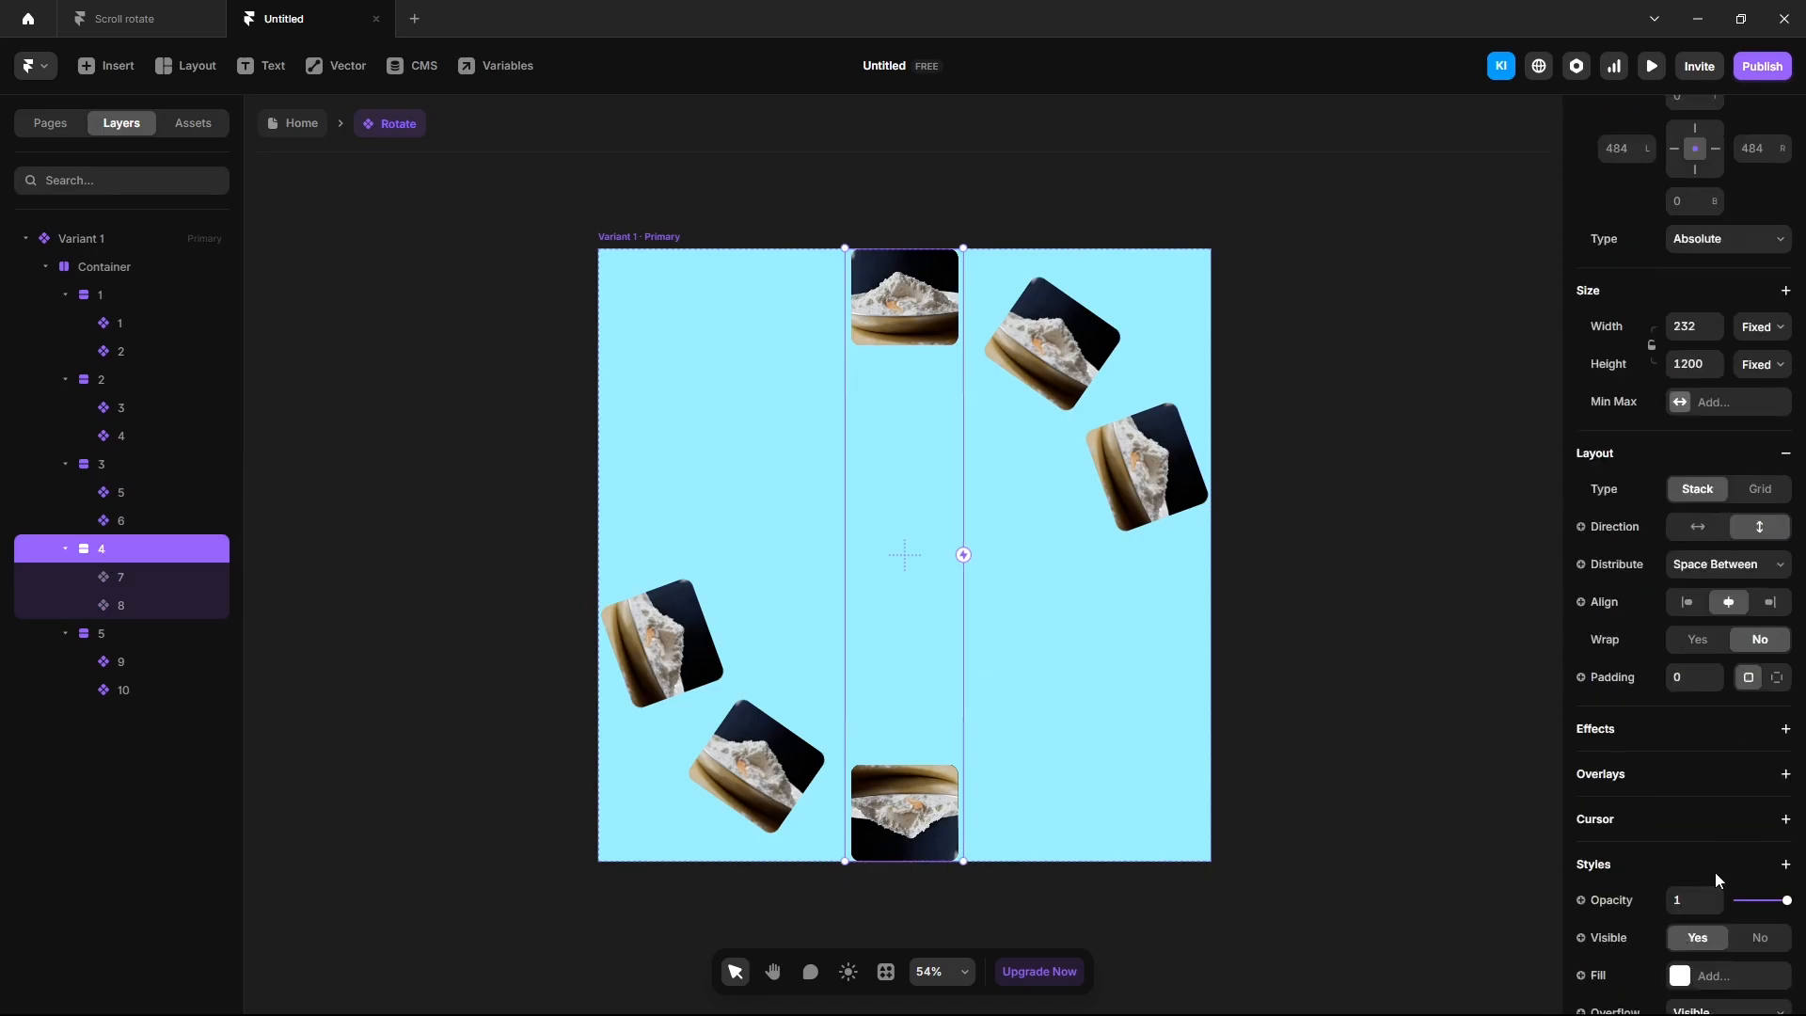
pyautogui.scroll(-3, 1703, 933)
pyautogui.click(1696, 838)
pyautogui.write('10')
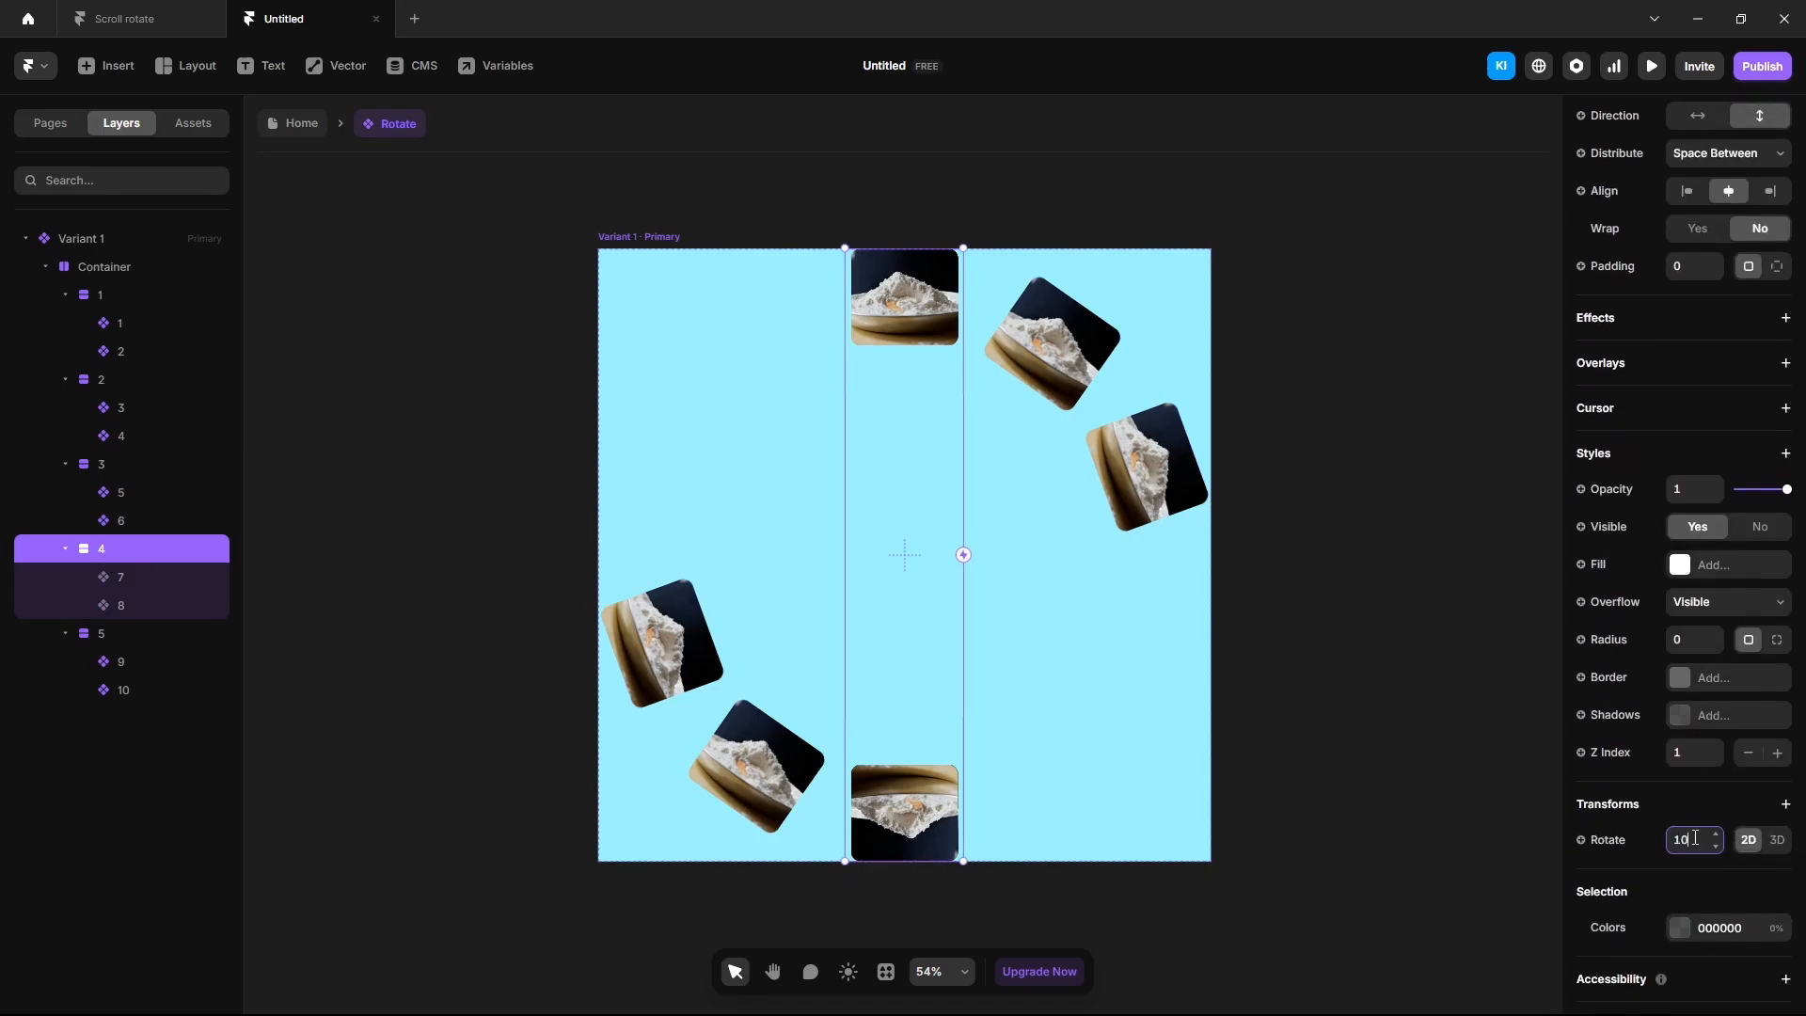
pyautogui.write('5')
pyautogui.press('Return')
# Set the rotation of stack 5 to 140°
pyautogui.click(141, 636)
pyautogui.scroll(-5, 1697, 878)
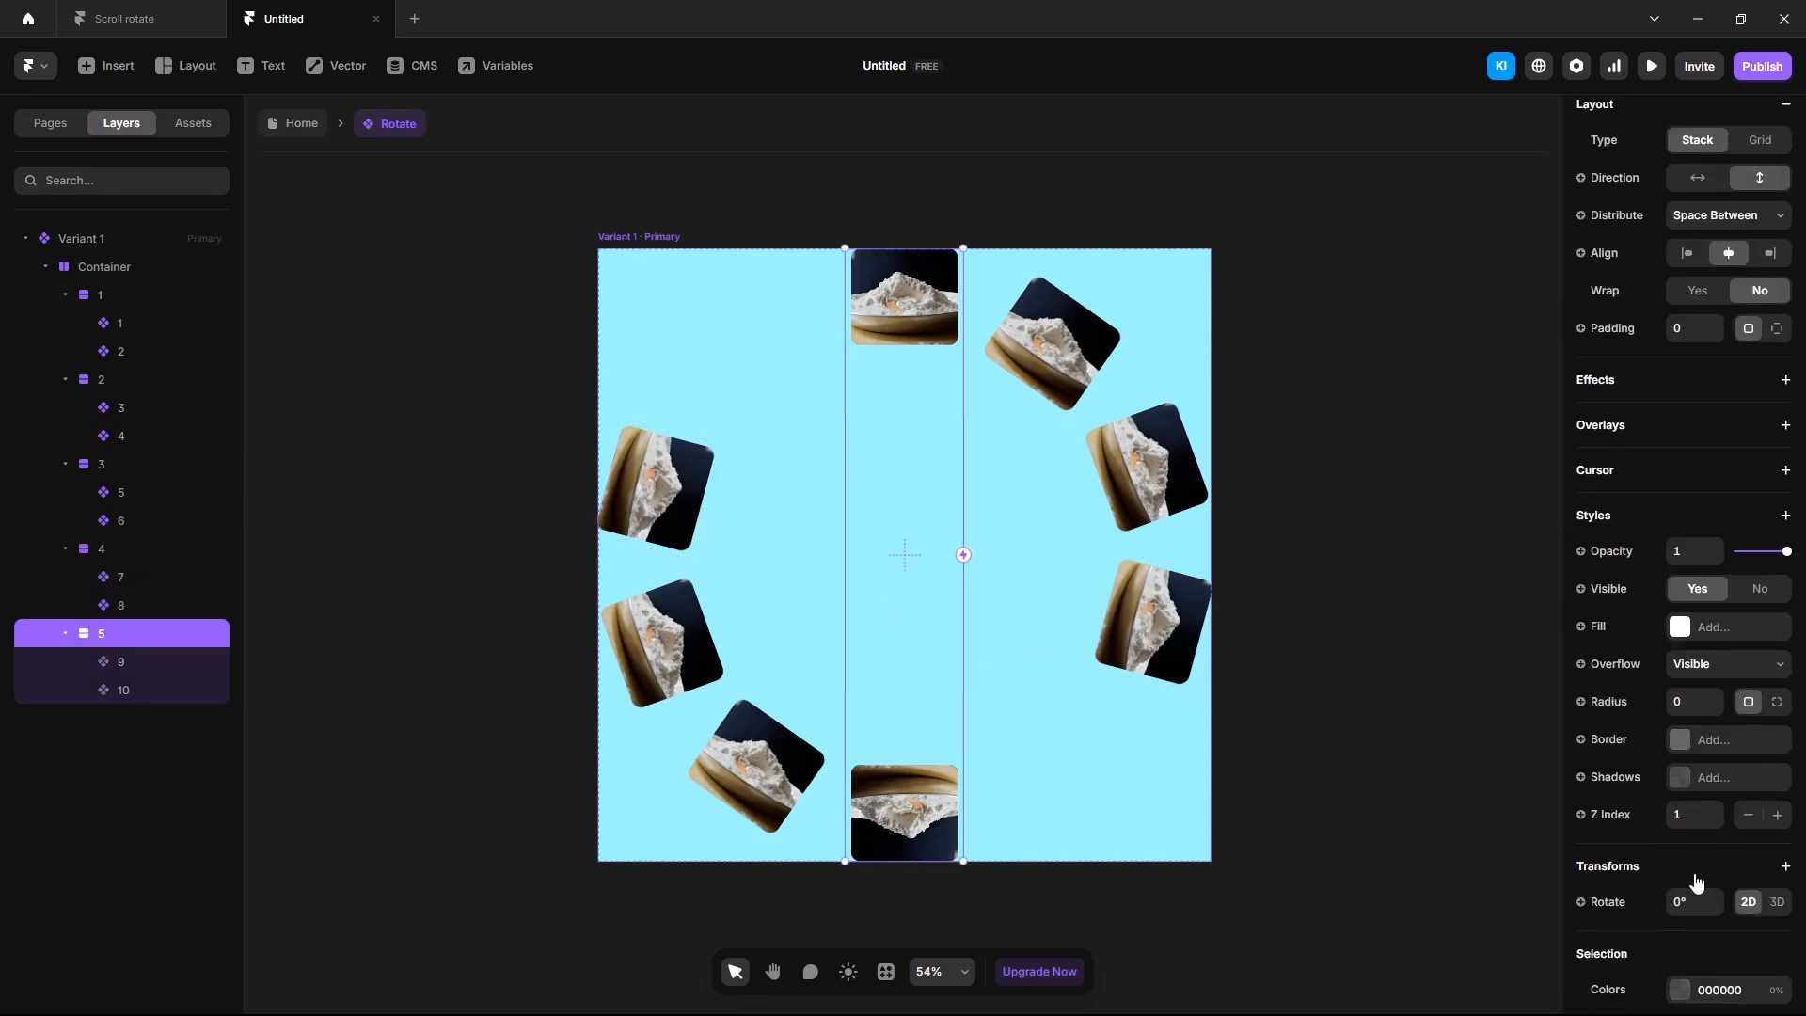
pyautogui.scroll(-2, 1697, 882)
pyautogui.click(1683, 743)
pyautogui.write('14')
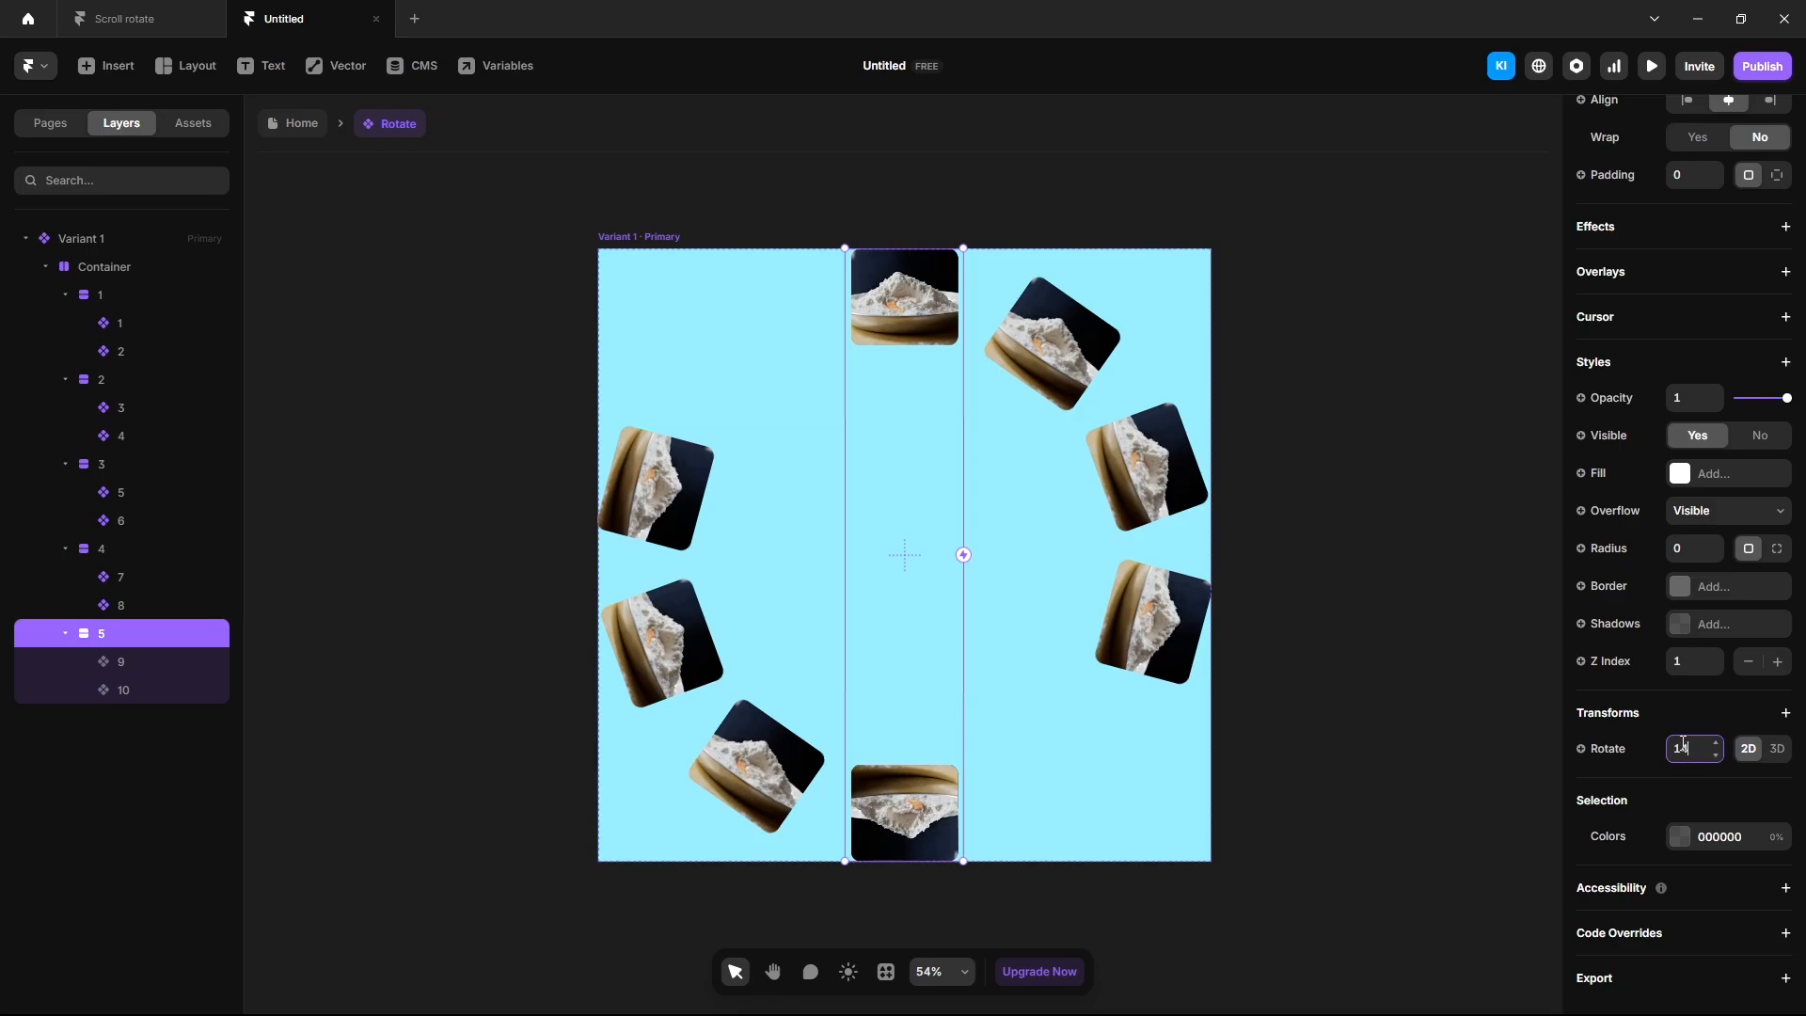
pyautogui.write('0')
pyautogui.press('Return')
# Remove the light blue background fill from Variant 1
pyautogui.click(92, 238)
pyautogui.scroll(-1, 1690, 877)
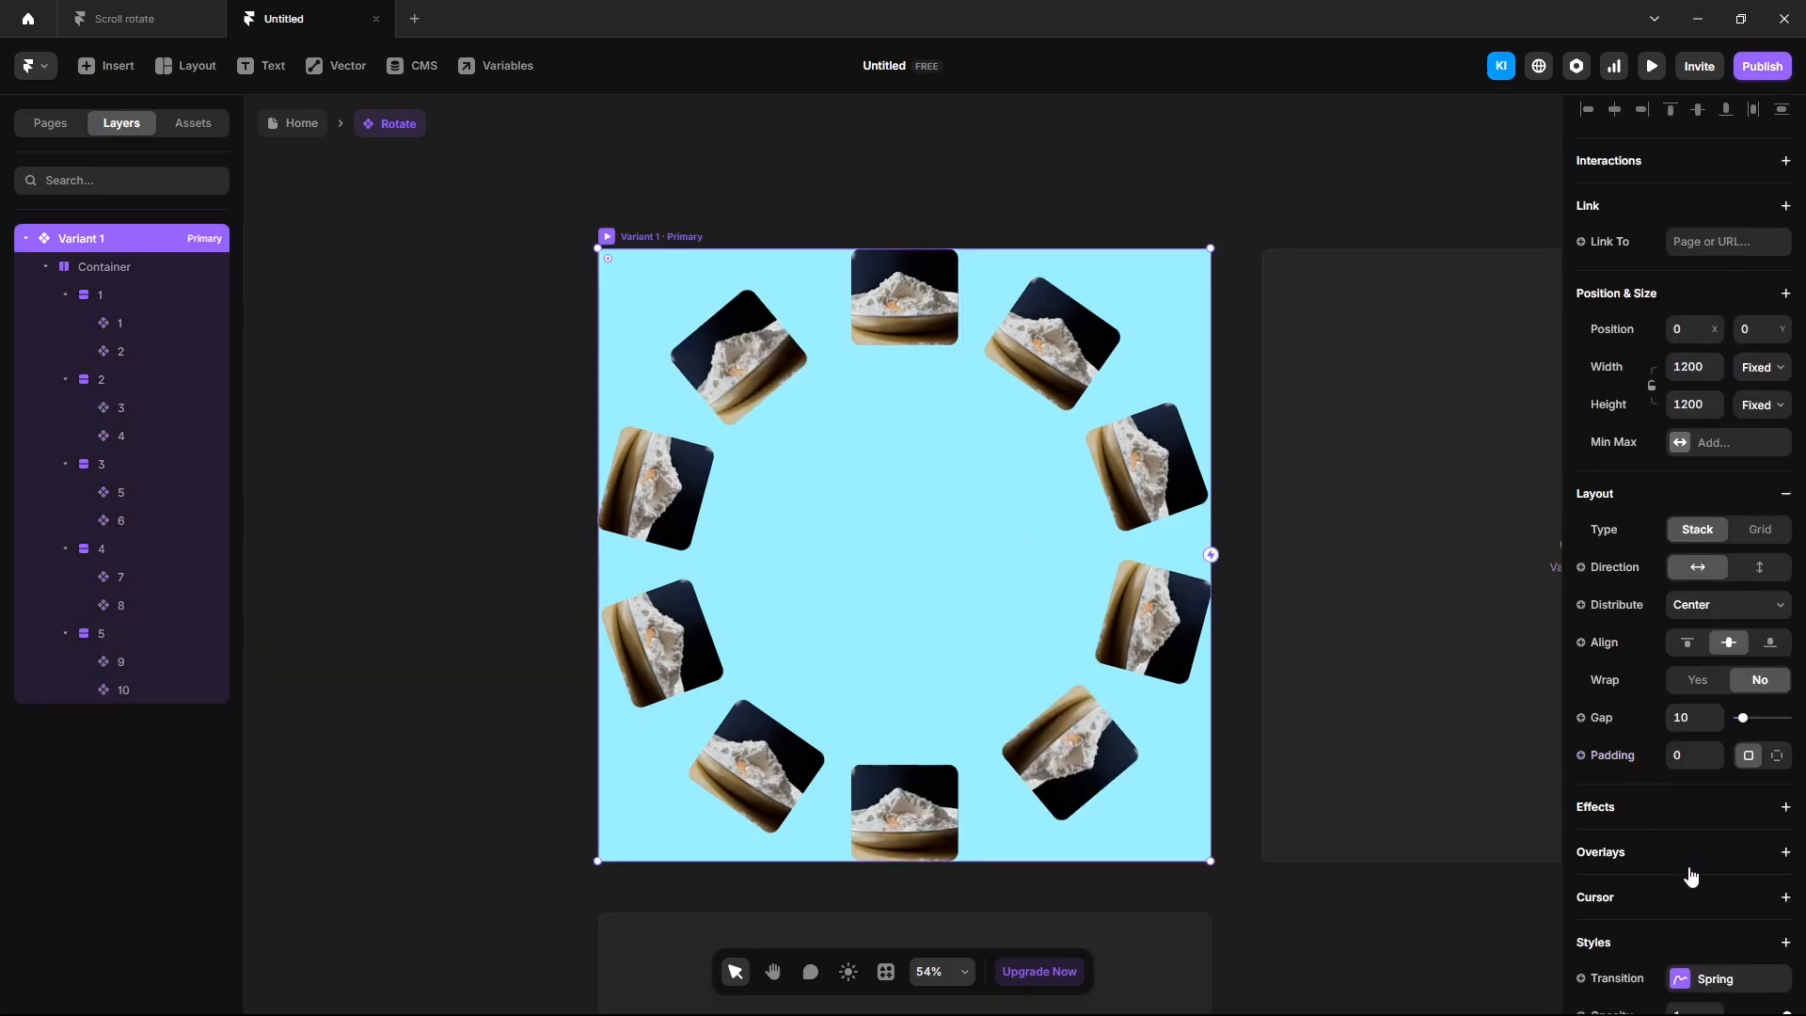
pyautogui.scroll(-5, 1690, 876)
pyautogui.click(1782, 732)
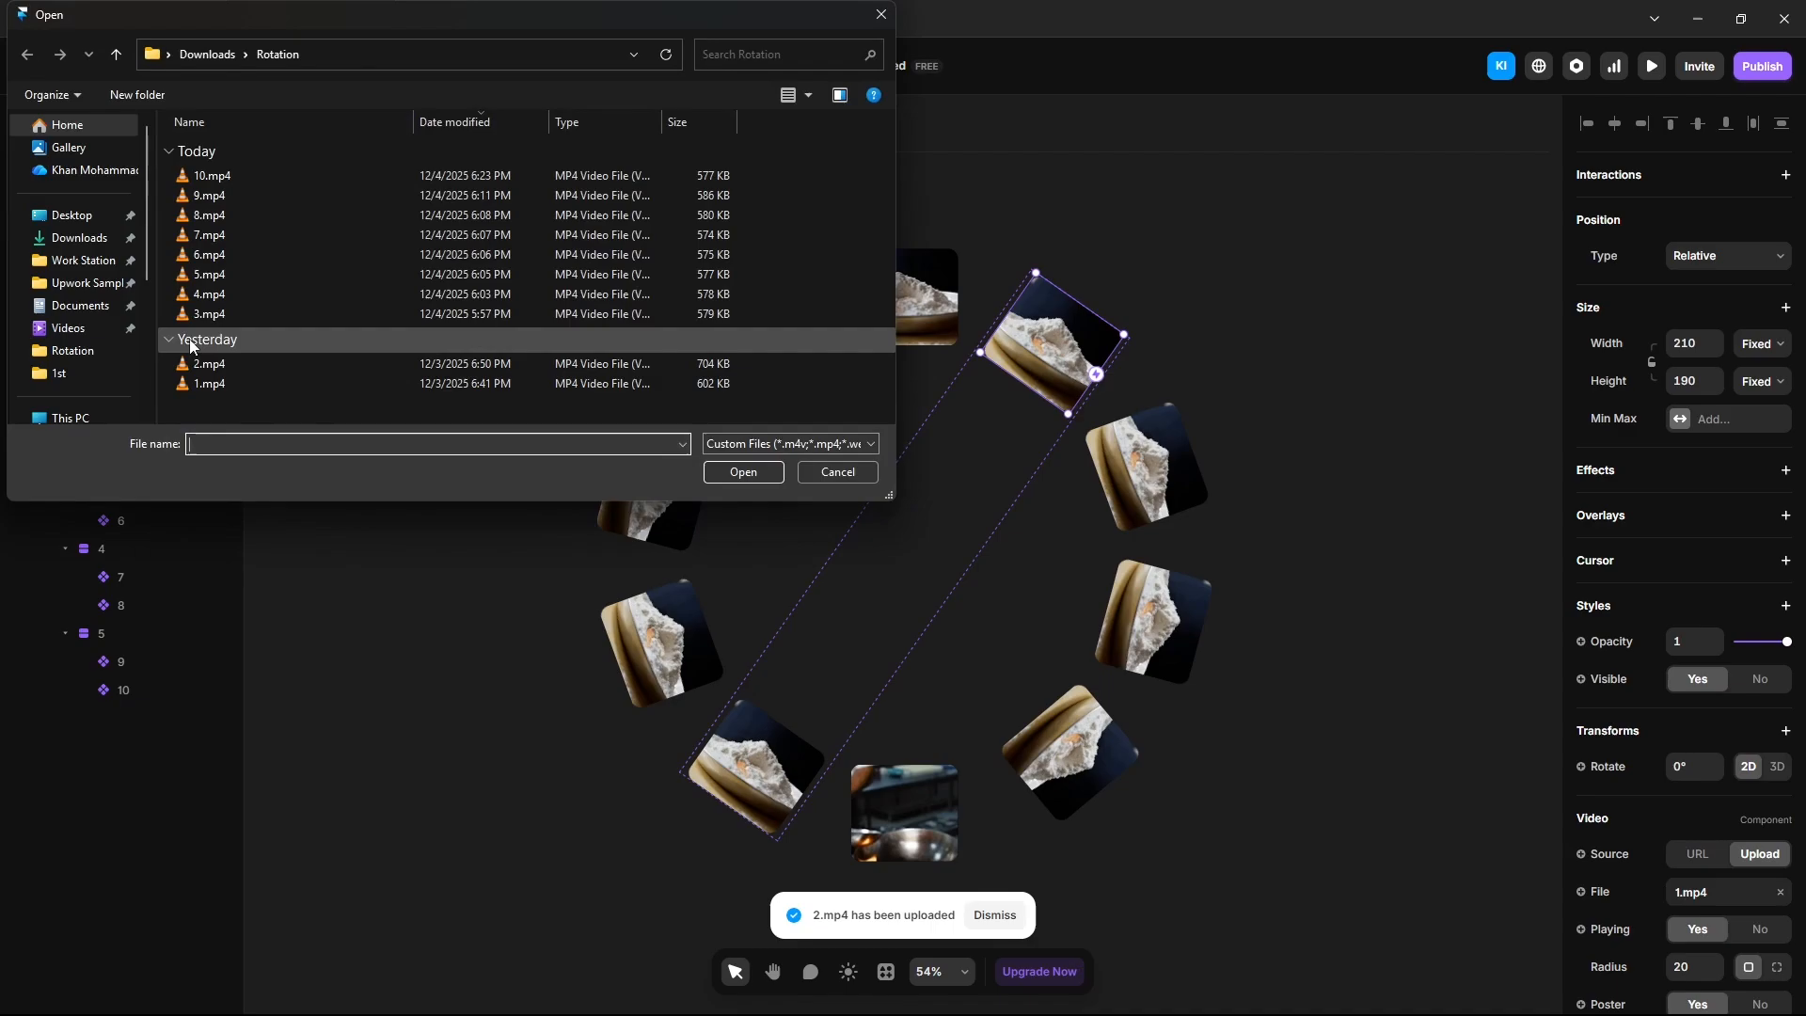
# Replace the file of video 4 with 4.mp4
pyautogui.click(241, 294)
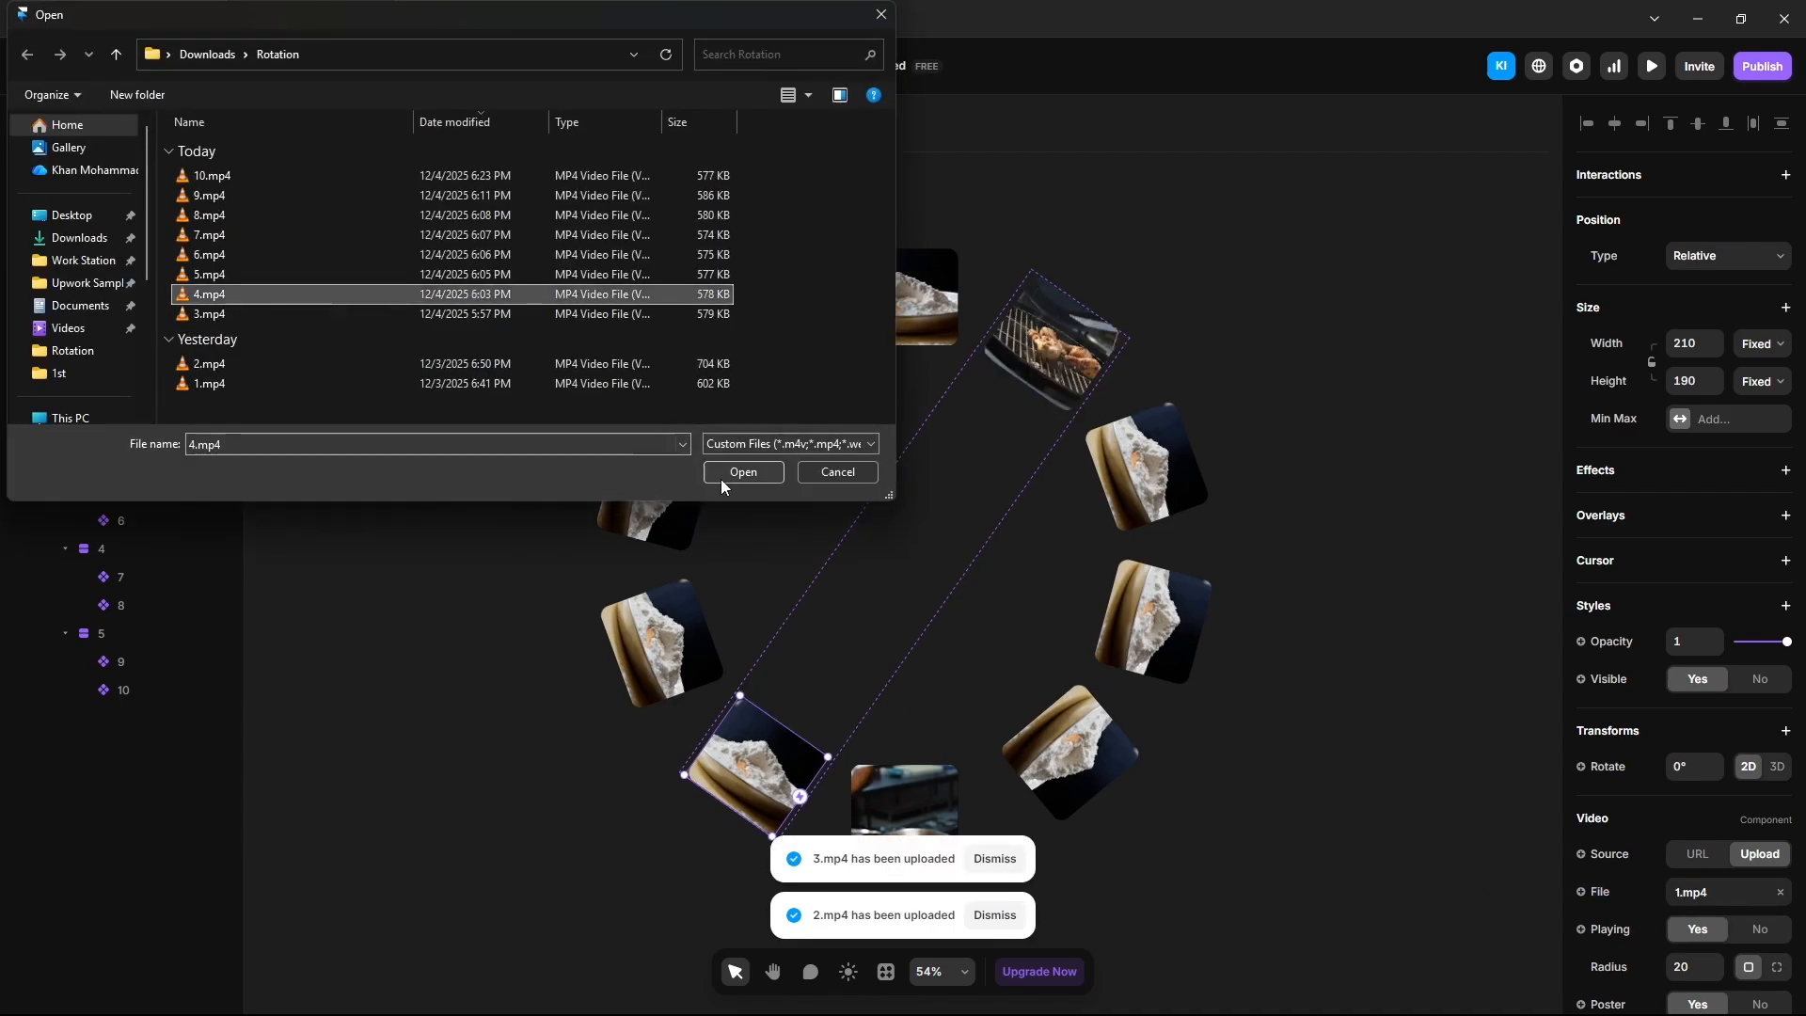
pyautogui.click(740, 473)
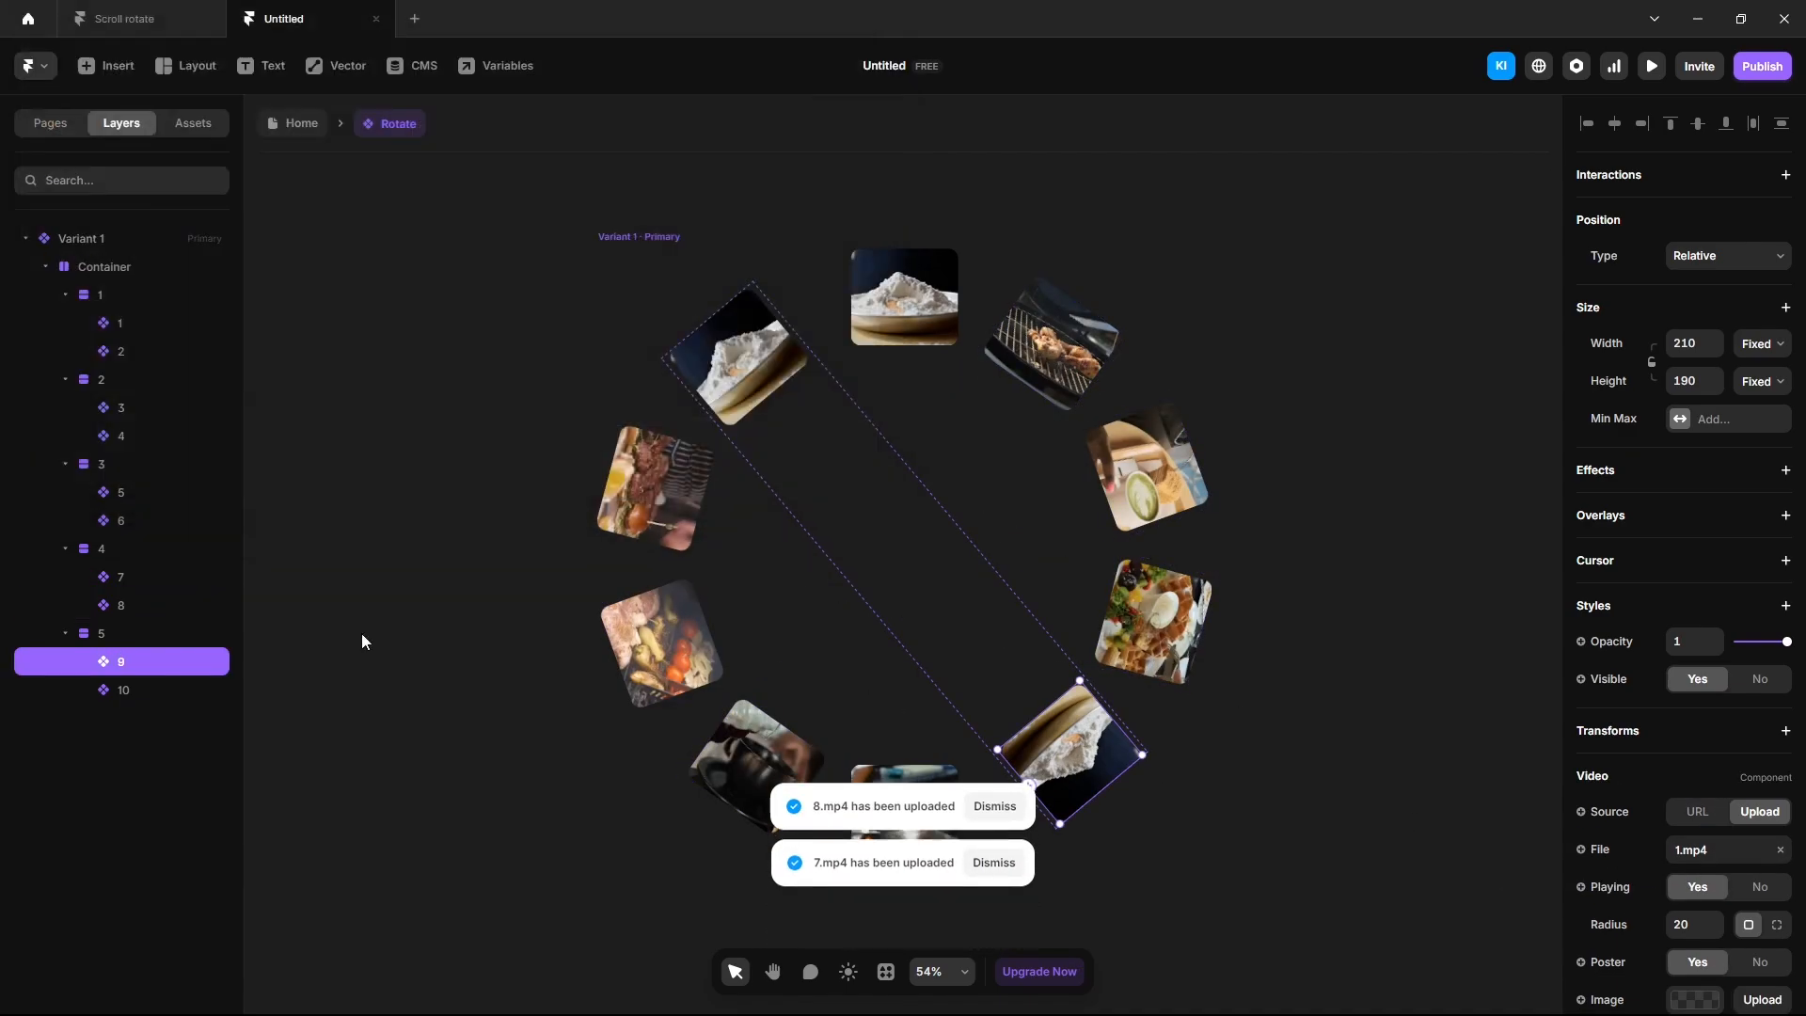
# Fill Variant 1 with solid black, 000000
pyautogui.click(1351, 496)
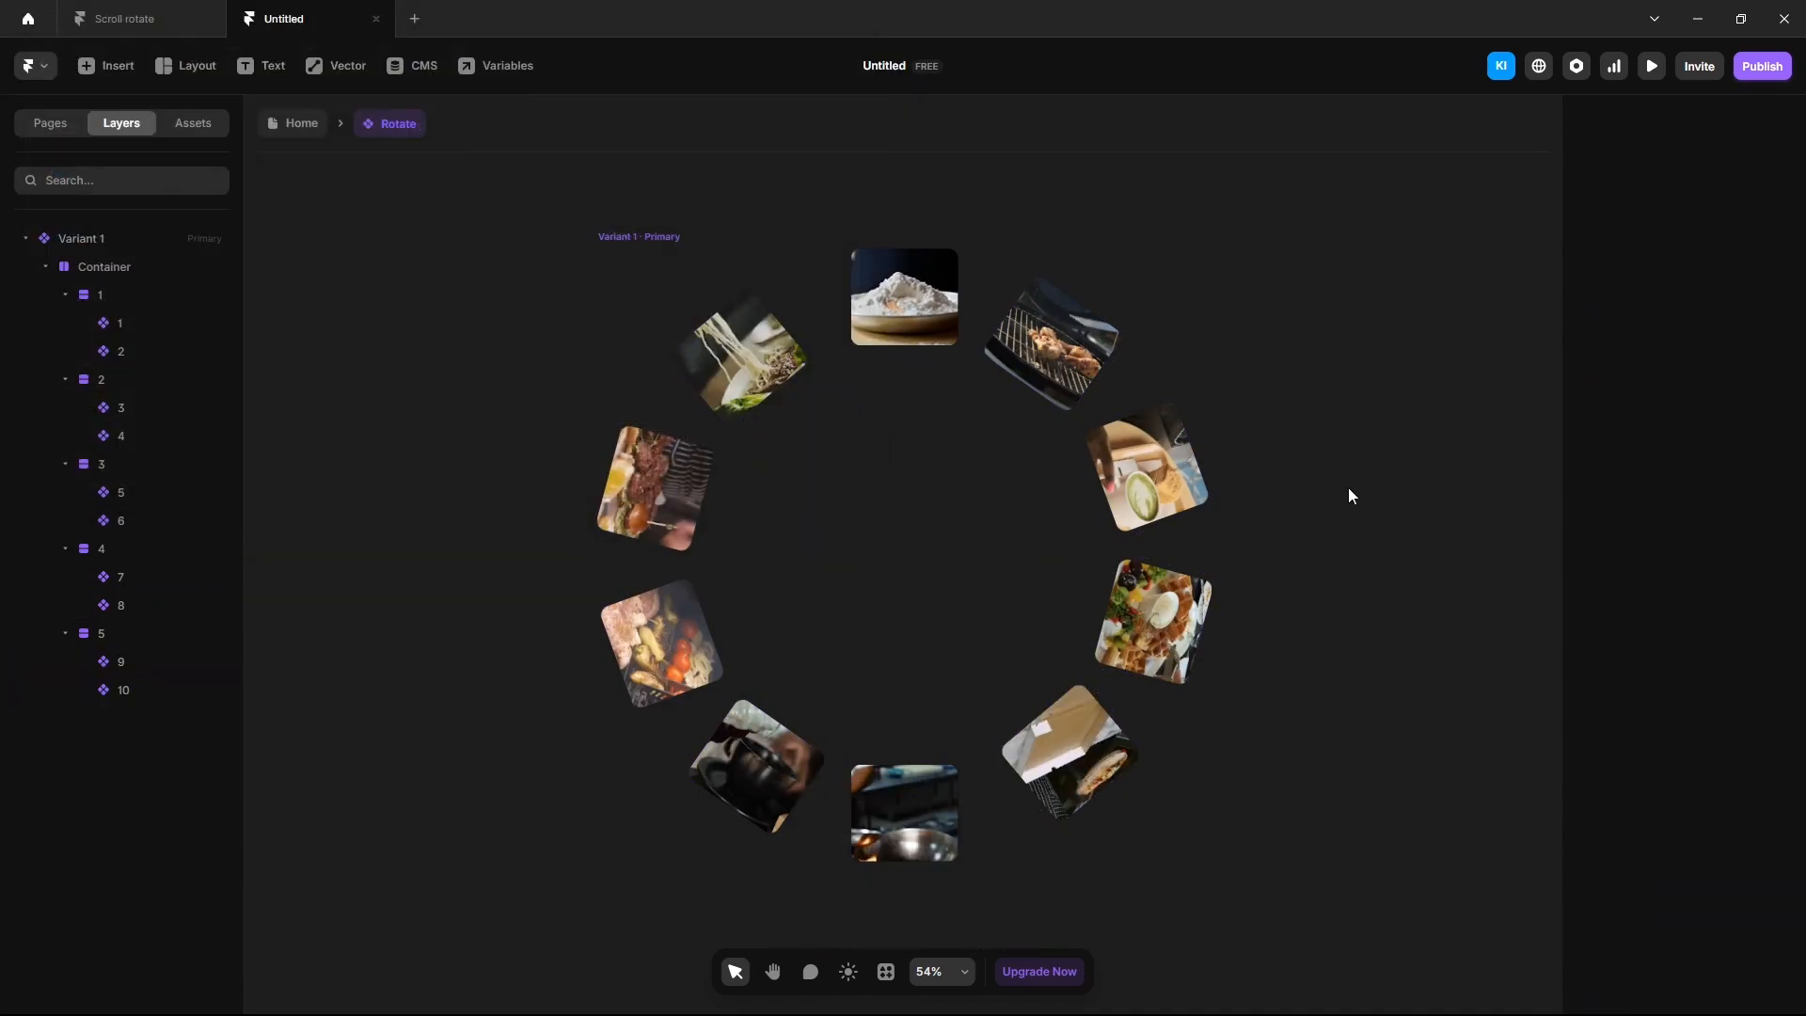
pyautogui.click(83, 238)
pyautogui.click(1785, 730)
pyautogui.moveTo(1380, 770); pyautogui.dragTo(1294, 867)
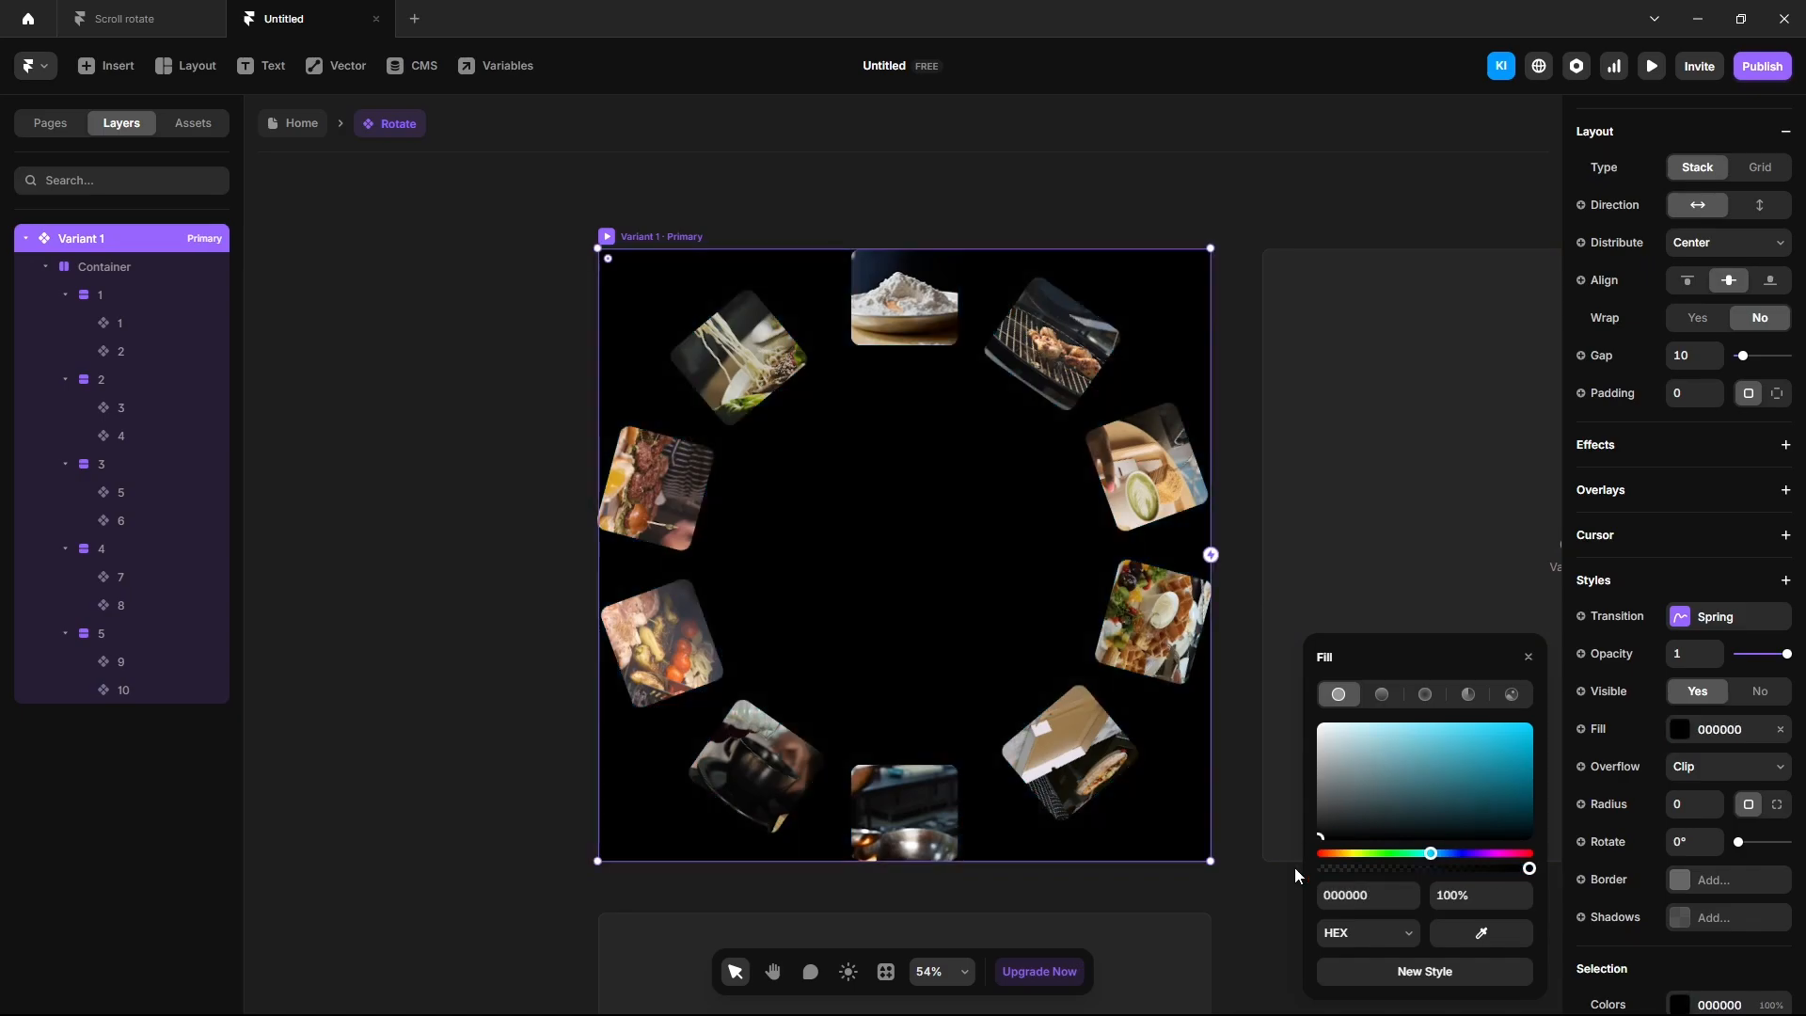
# Add a Scroll Transform effect to the Container, with opacity 1 and scale 1 in its From state
pyautogui.click(122, 268)
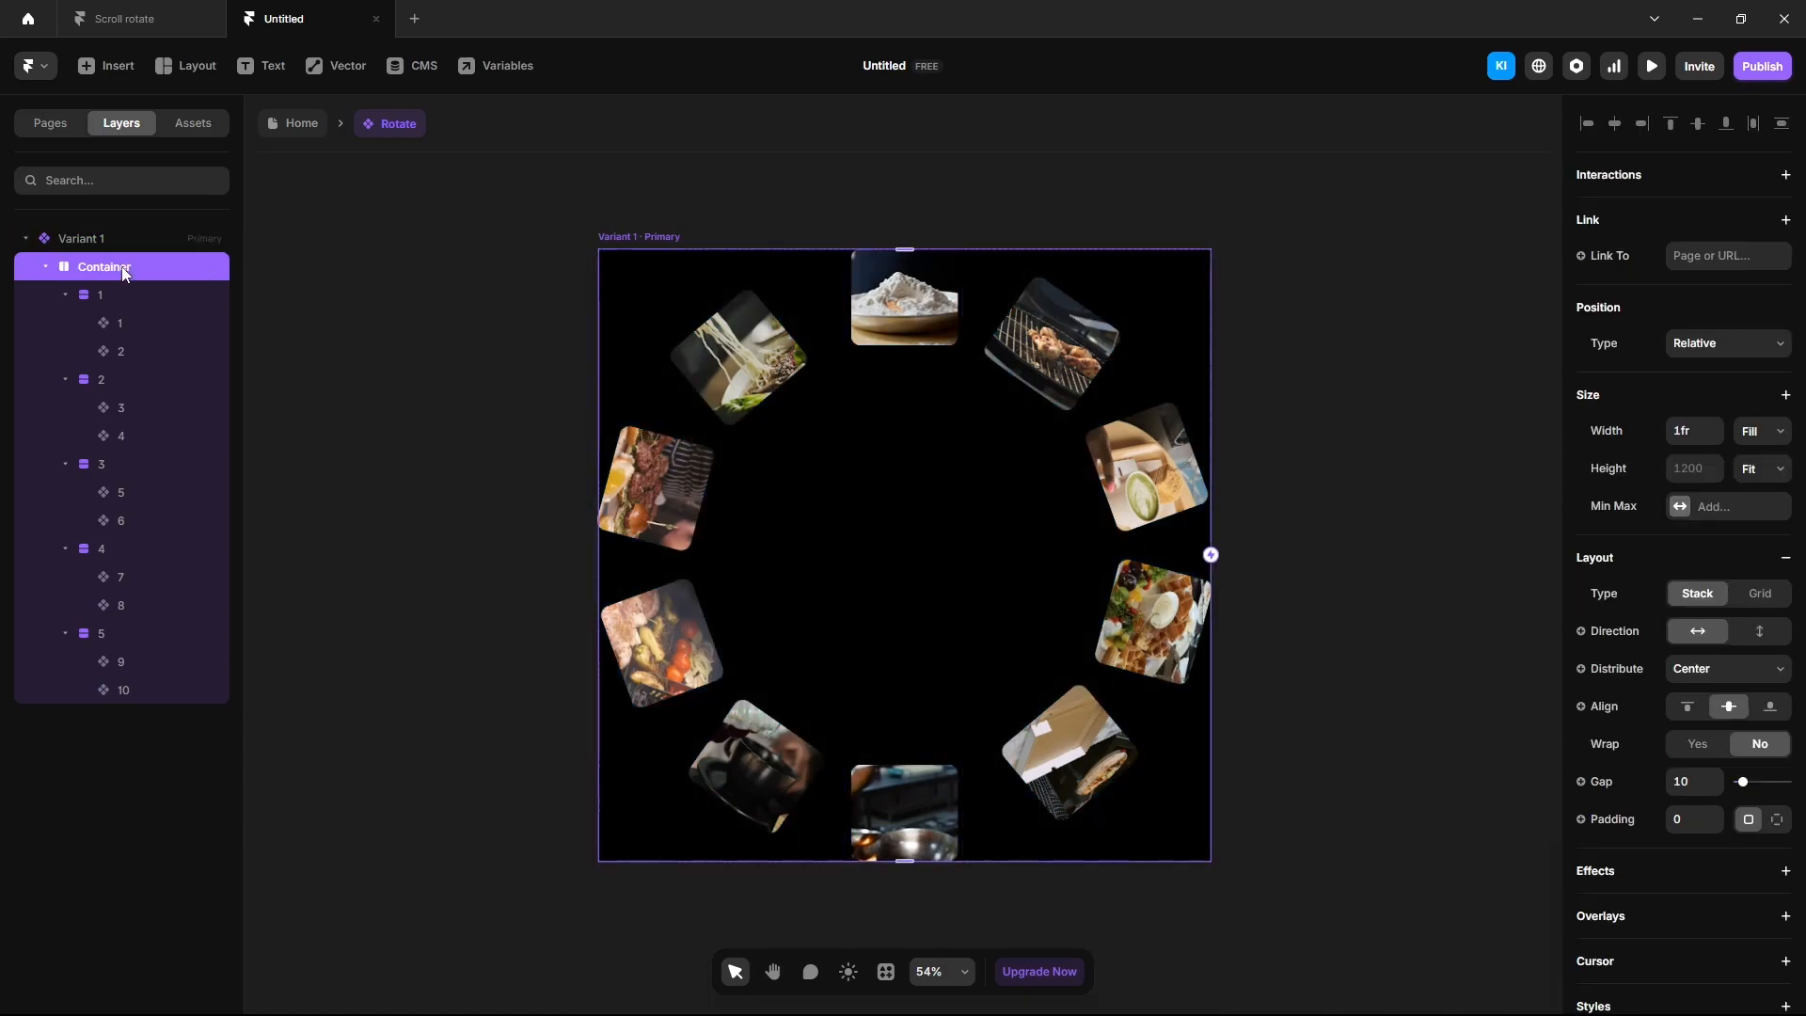
pyautogui.click(1644, 869)
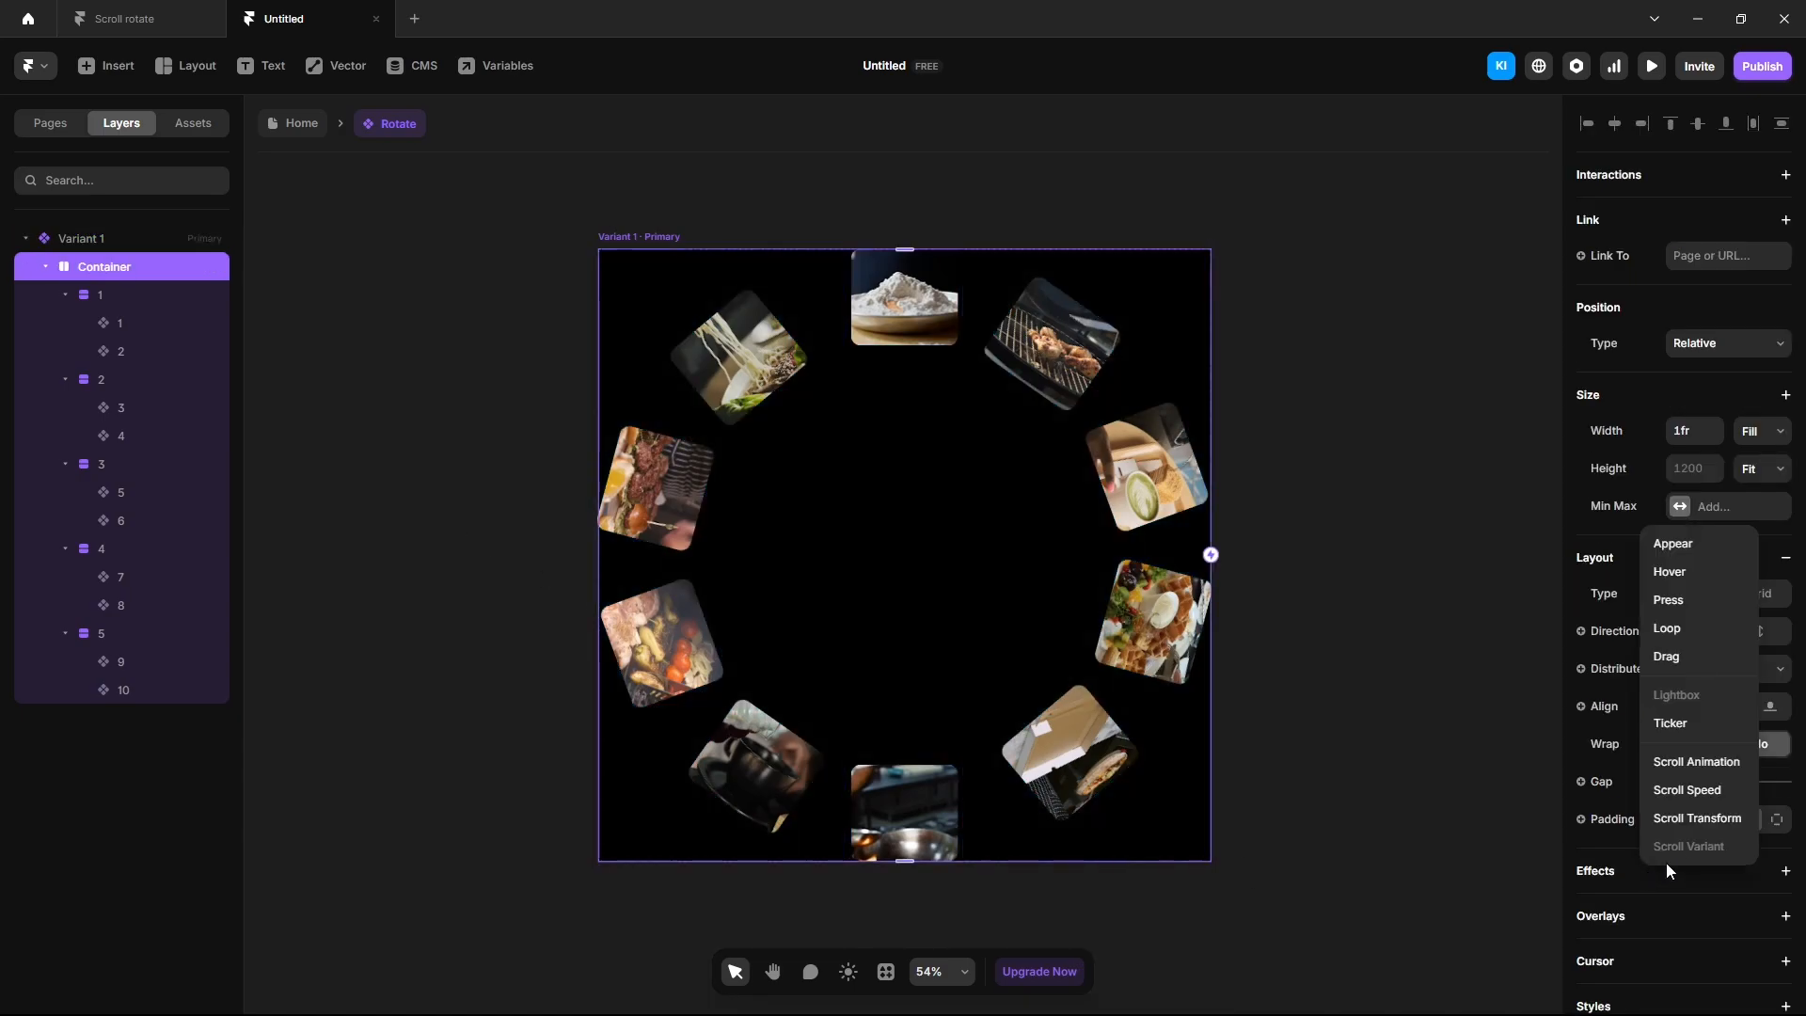
pyautogui.click(1687, 821)
pyautogui.click(1449, 903)
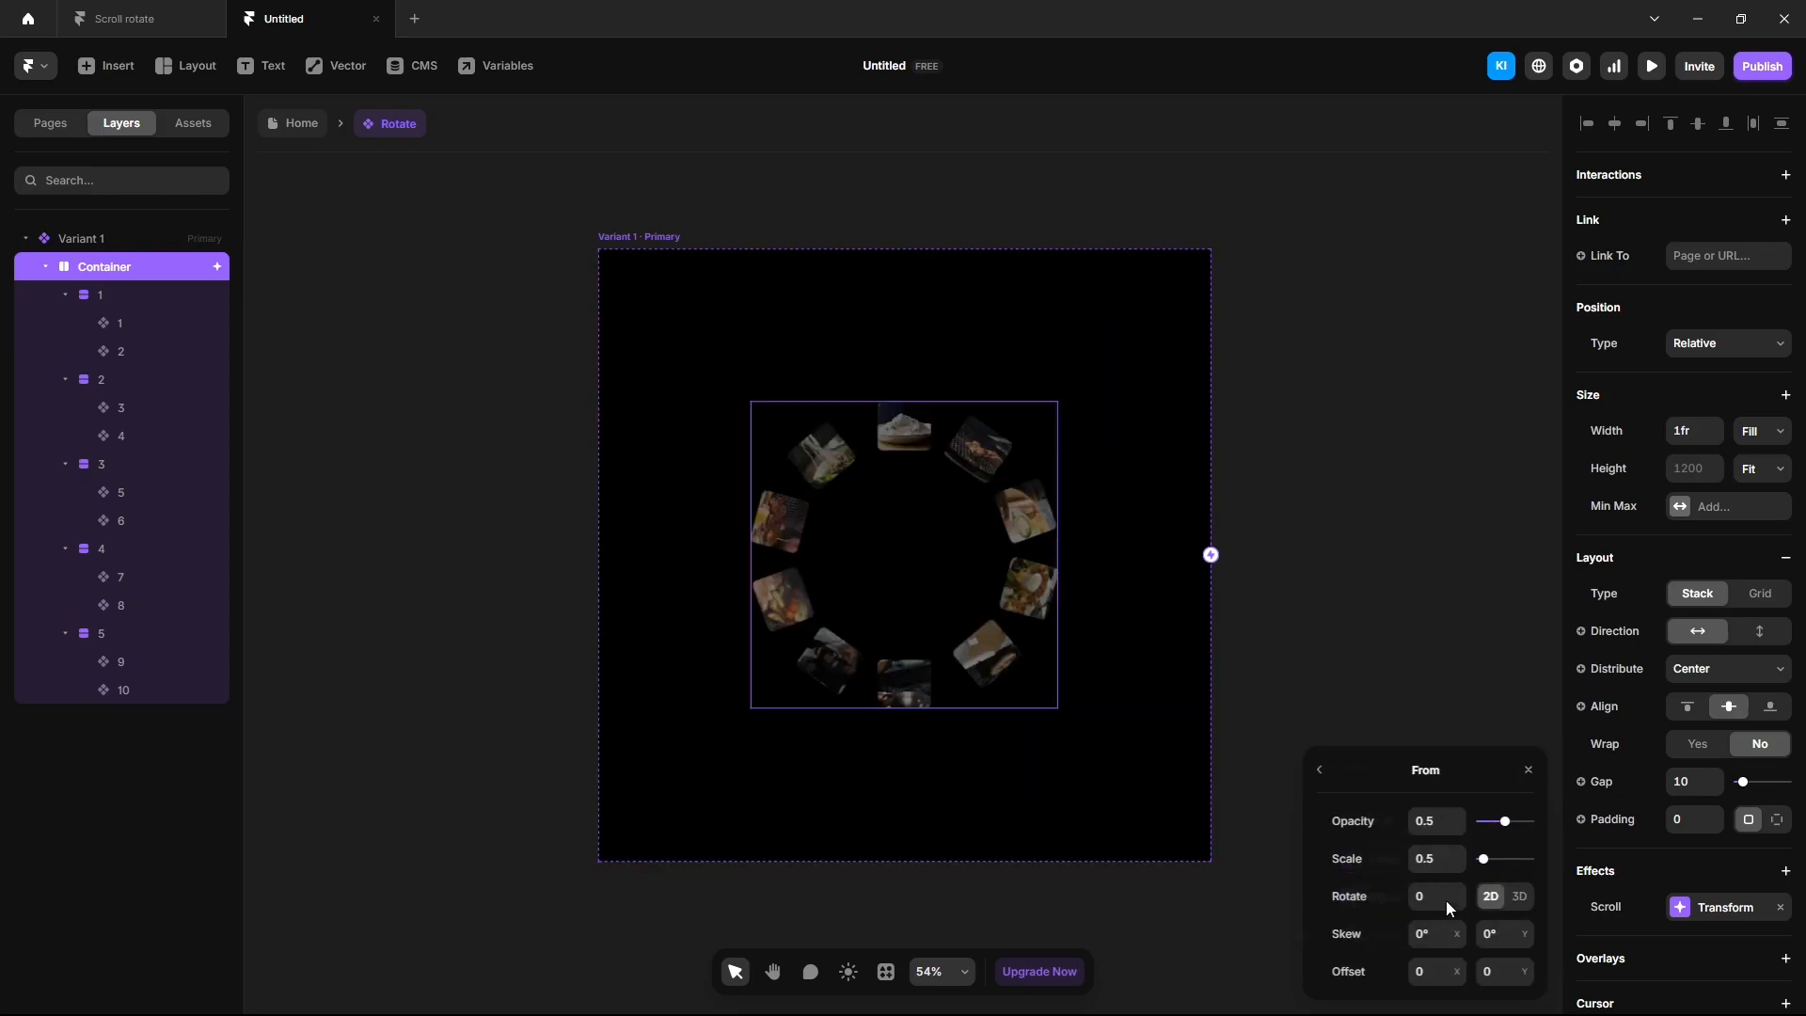
pyautogui.write('1')
pyautogui.click(1431, 858)
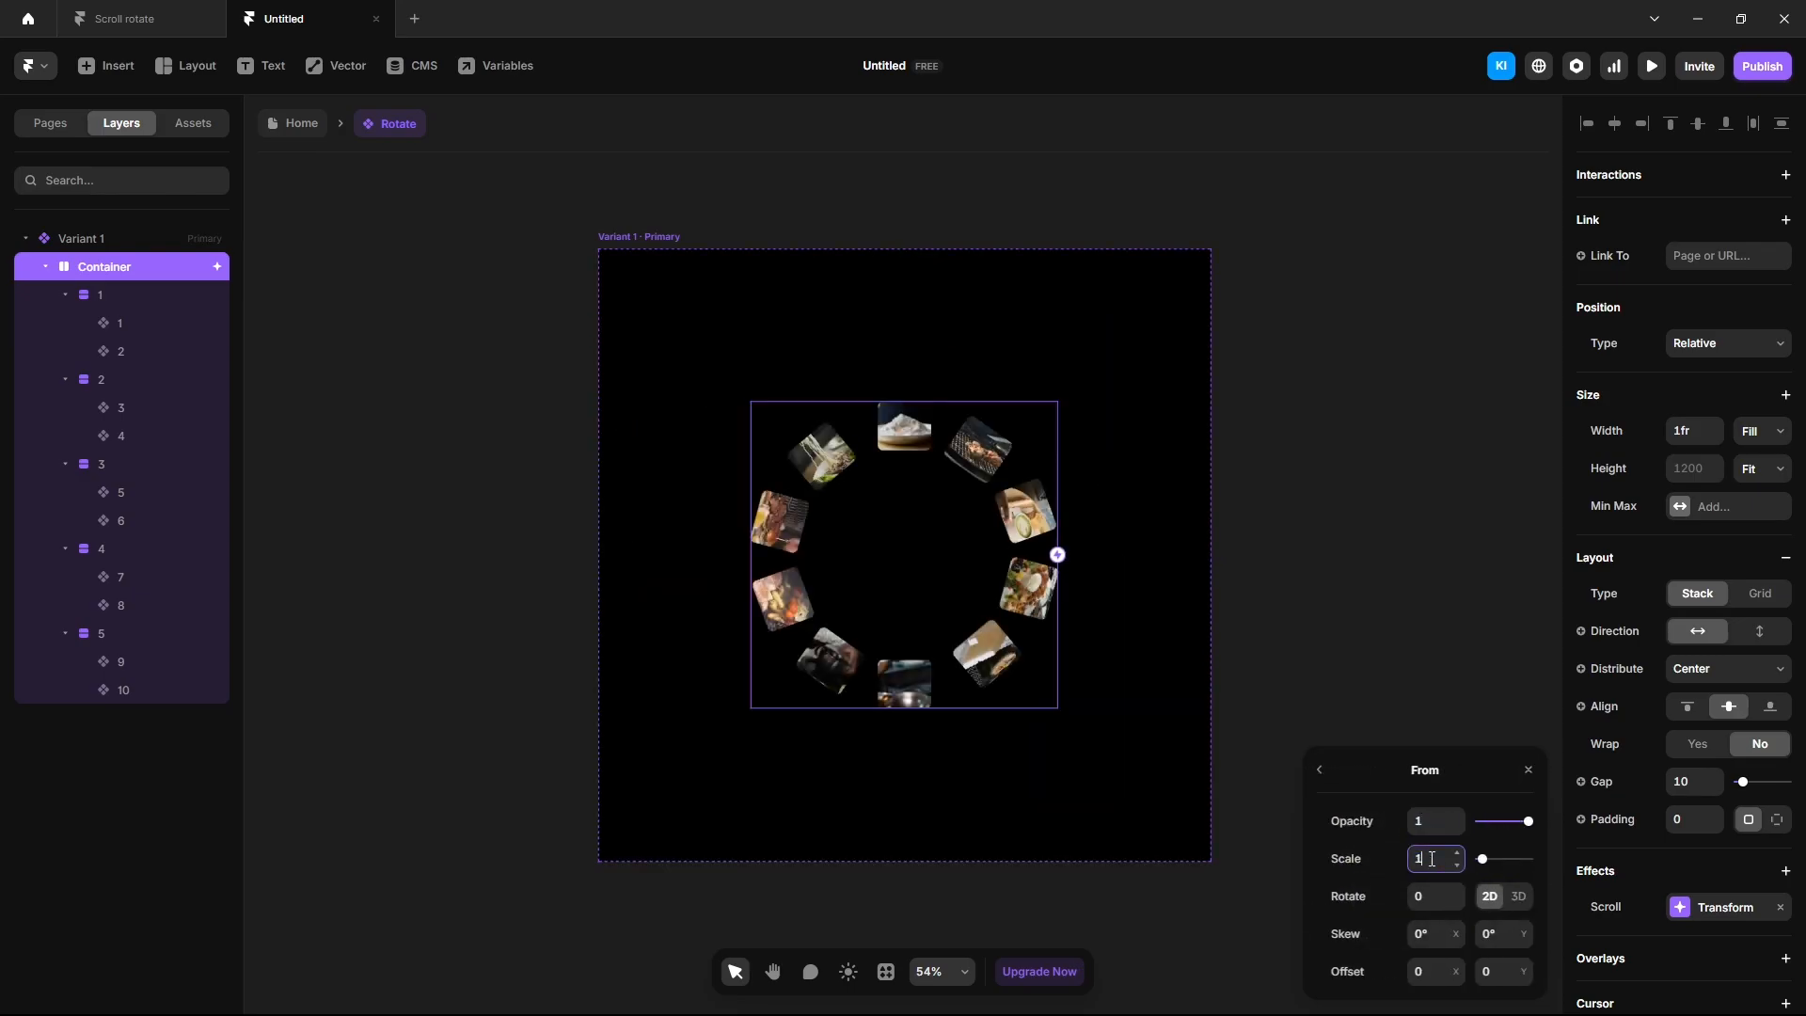
# Set the rotation in the To state of the Container's Scroll Transform effect
pyautogui.click(1320, 769)
pyautogui.click(1445, 894)
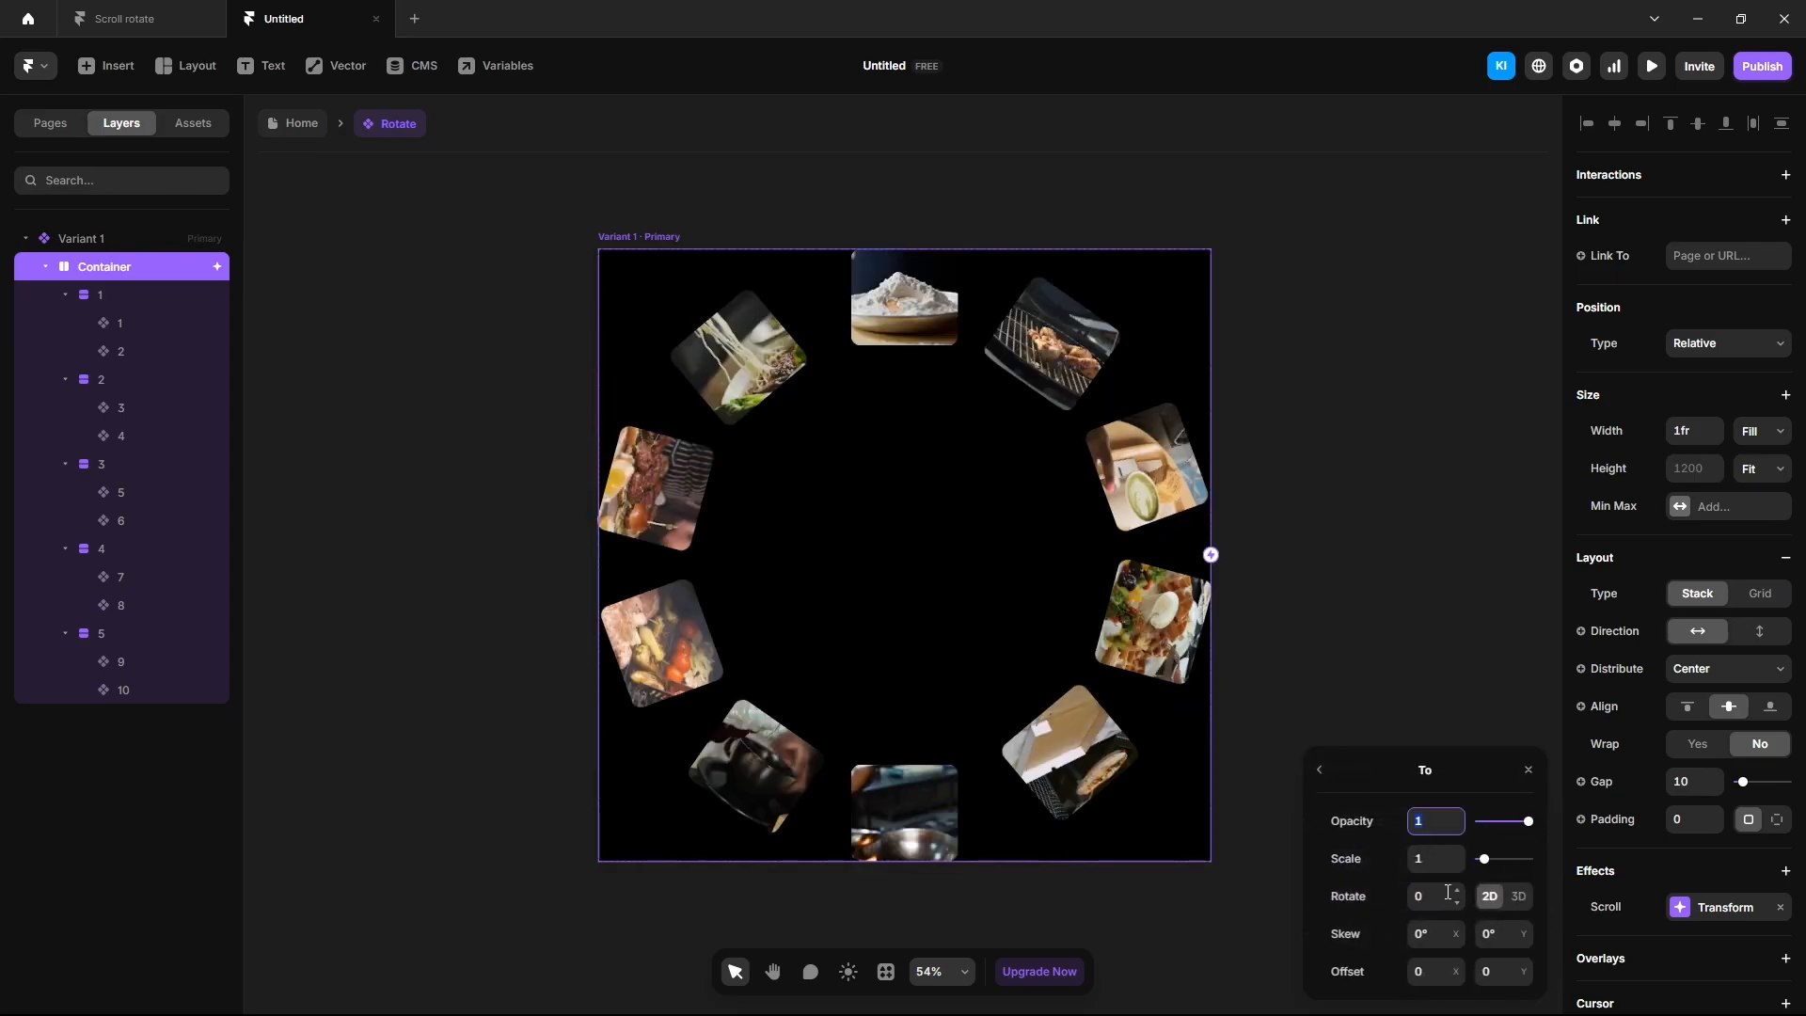
pyautogui.click(1413, 901)
pyautogui.click(1320, 772)
pyautogui.click(1345, 570)
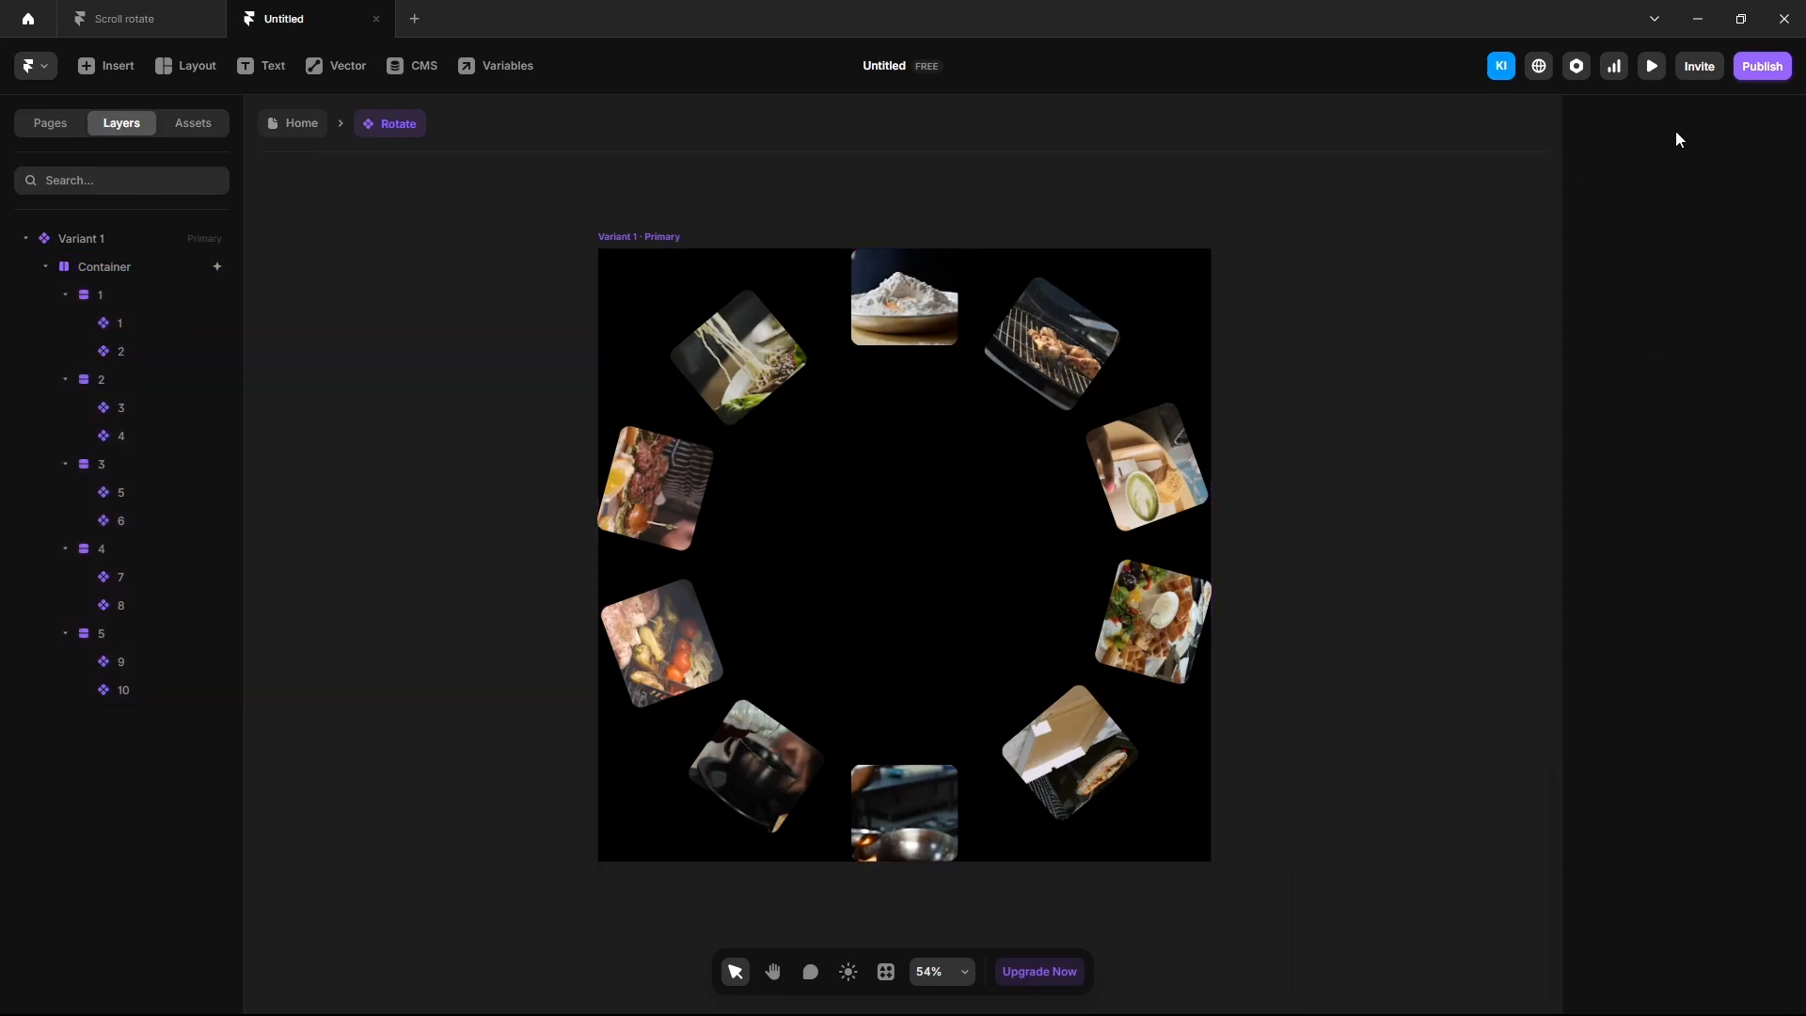
# Preview the Rotate component and scroll through it to check how the video circle rotates
pyautogui.click(1651, 66)
pyautogui.scroll(-2, 1044, 629)
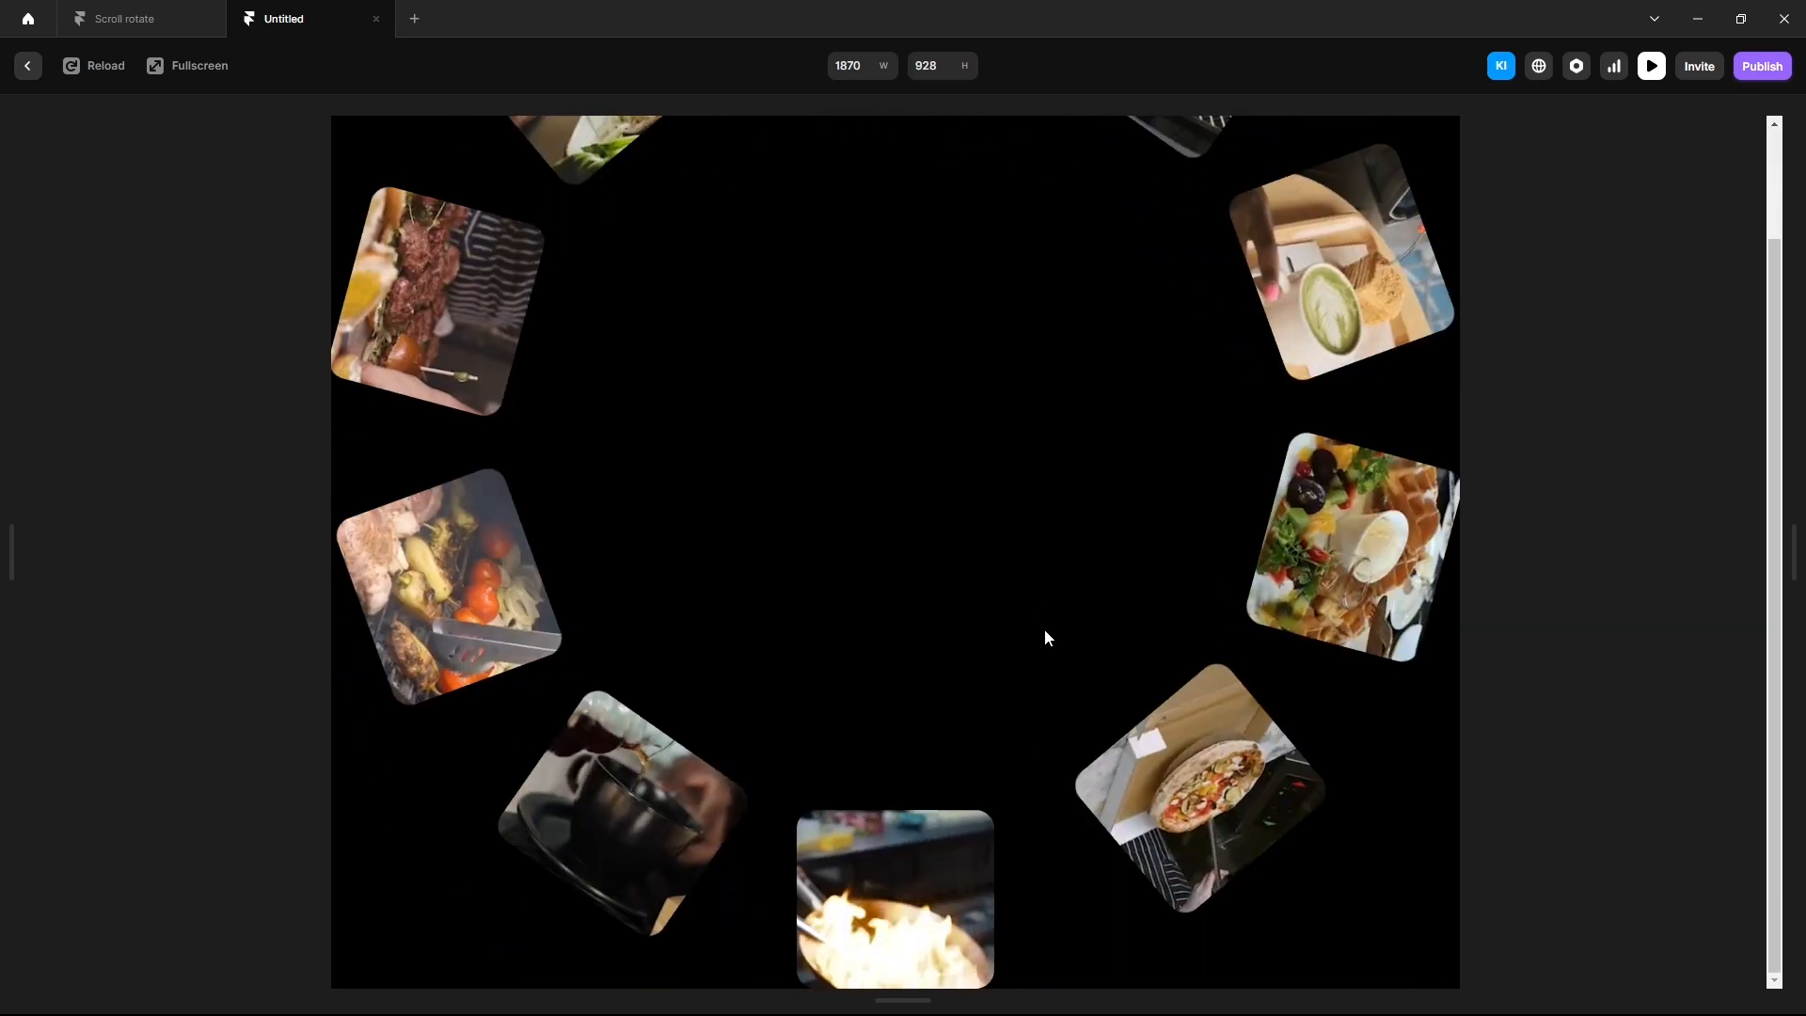
pyautogui.scroll(2, 1045, 629)
pyautogui.scroll(-2, 1044, 628)
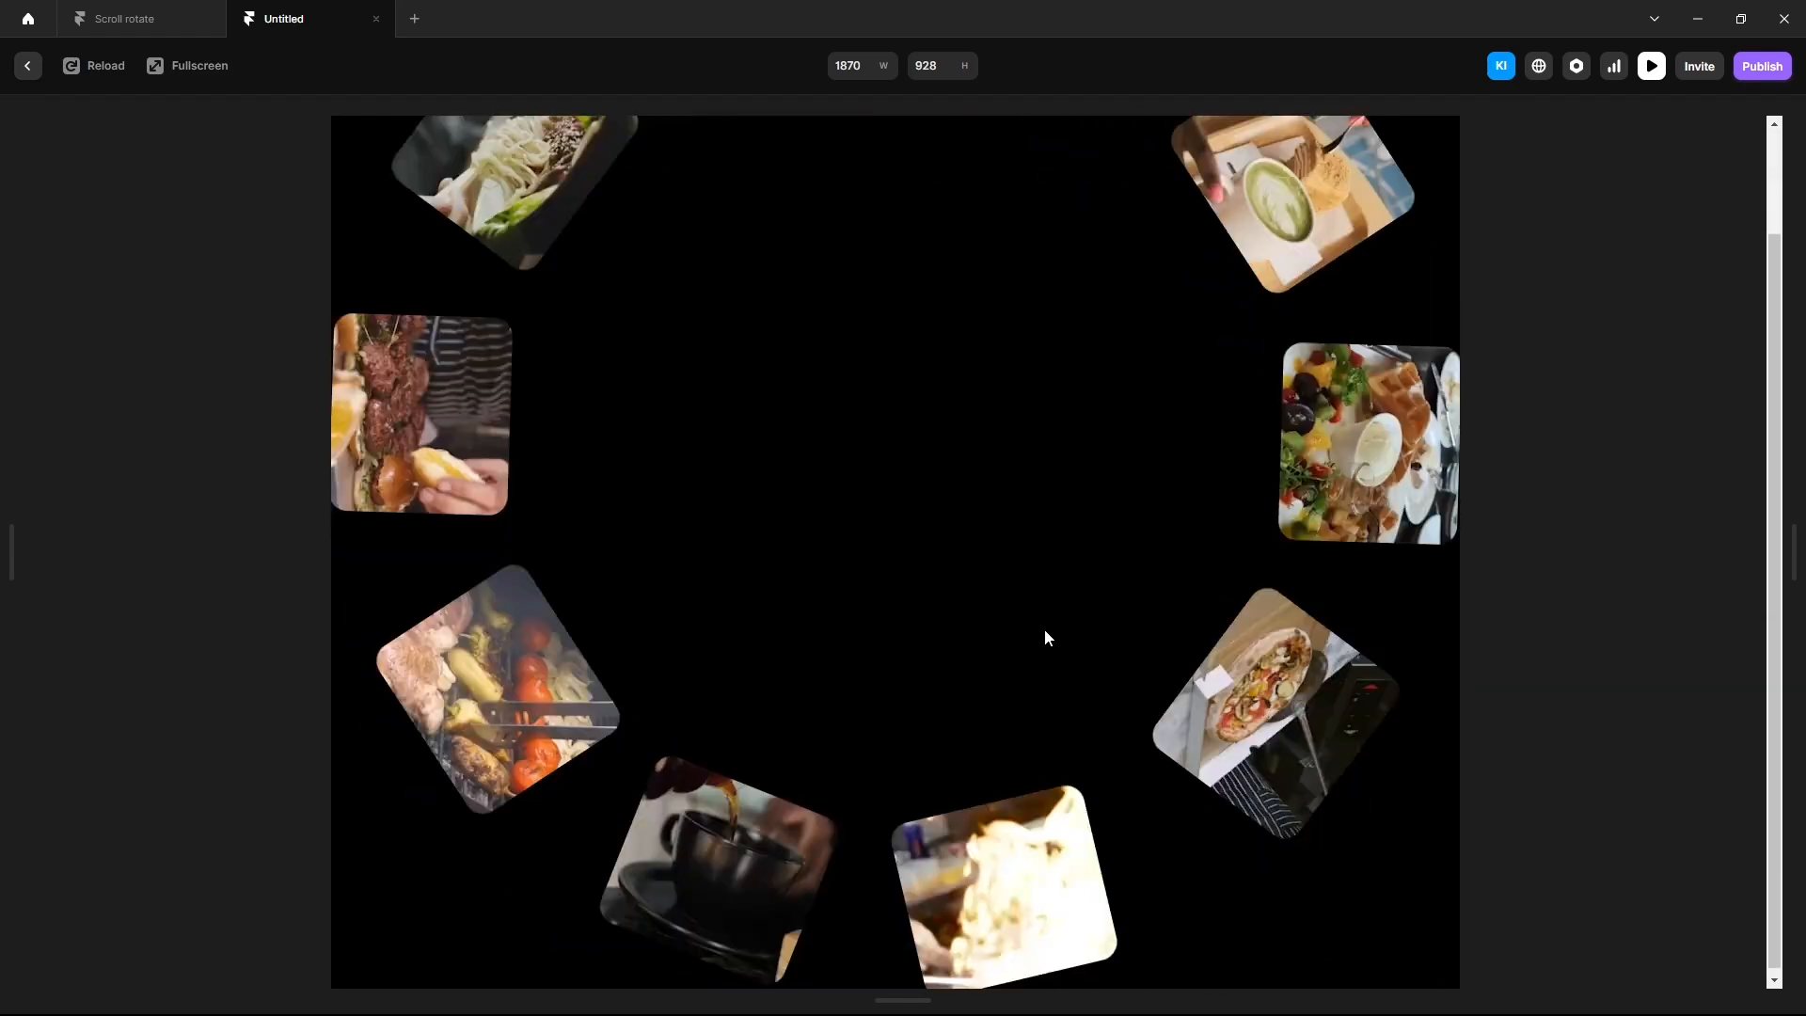
pyautogui.scroll(2, 1044, 628)
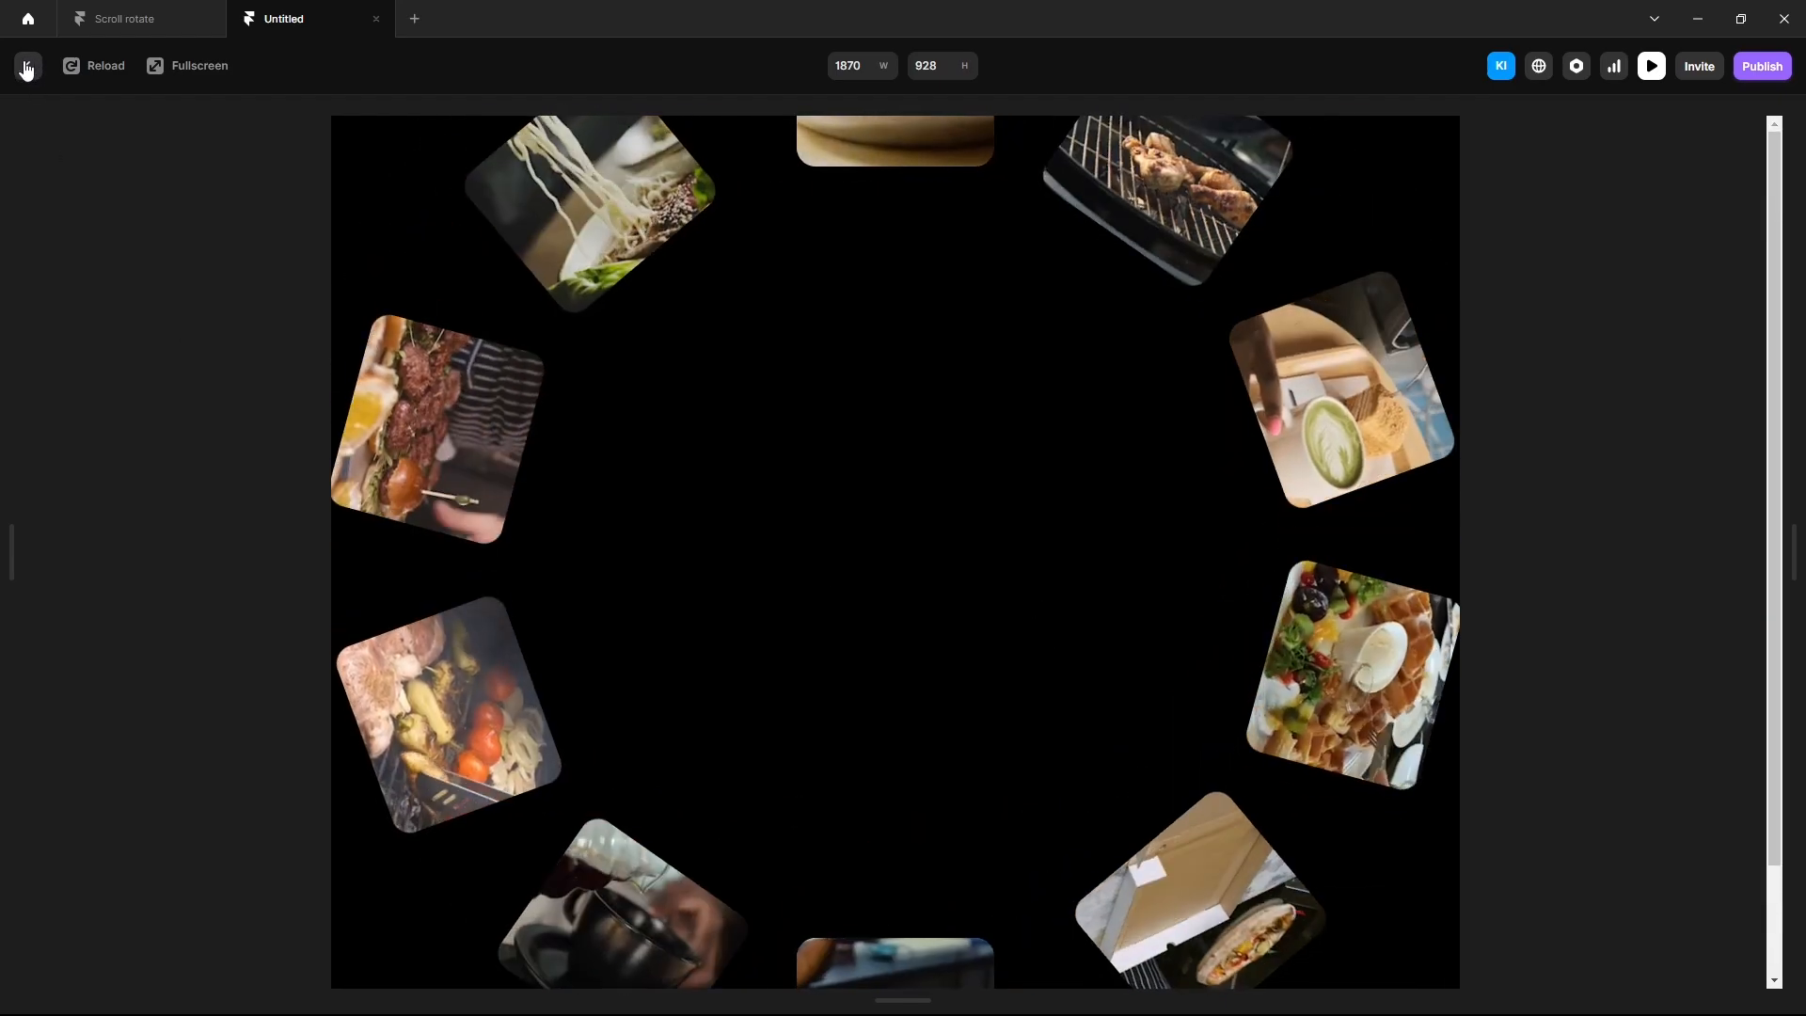
pyautogui.click(26, 67)
# Set the damping of the Container's Scroll Transform transition to 200
pyautogui.click(145, 267)
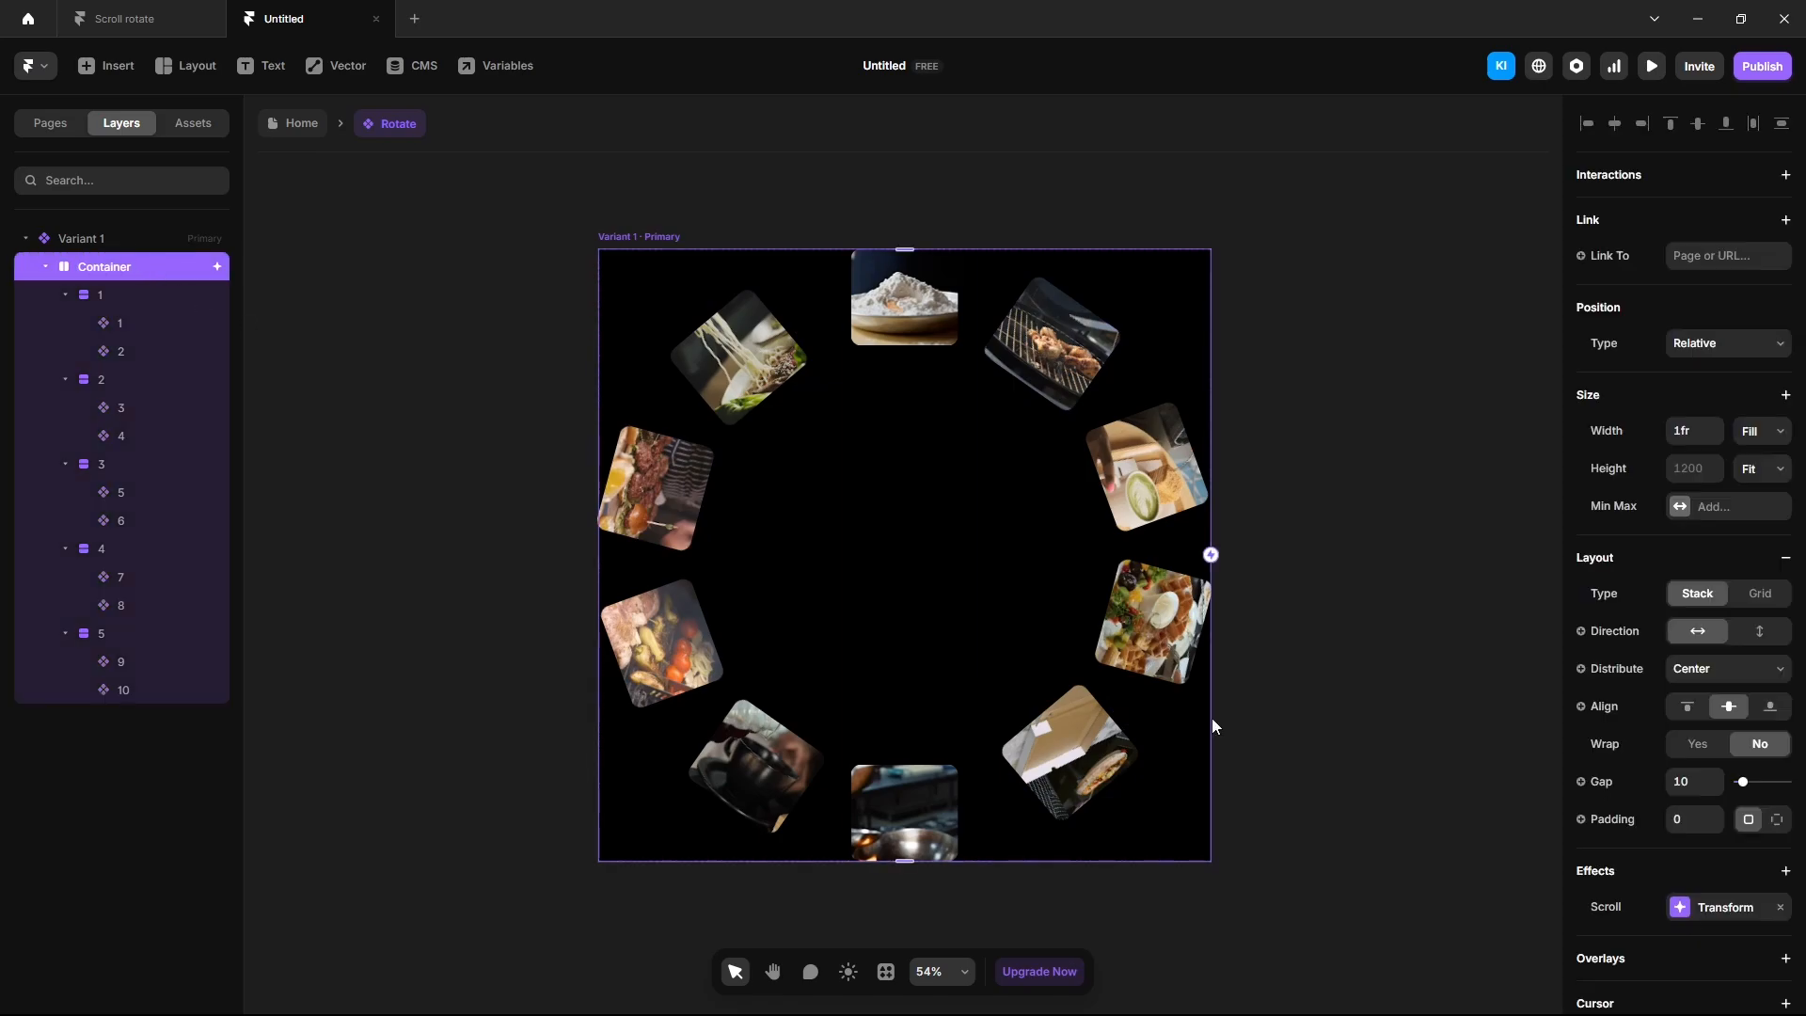
pyautogui.click(1689, 909)
pyautogui.click(1461, 972)
pyautogui.click(1413, 858)
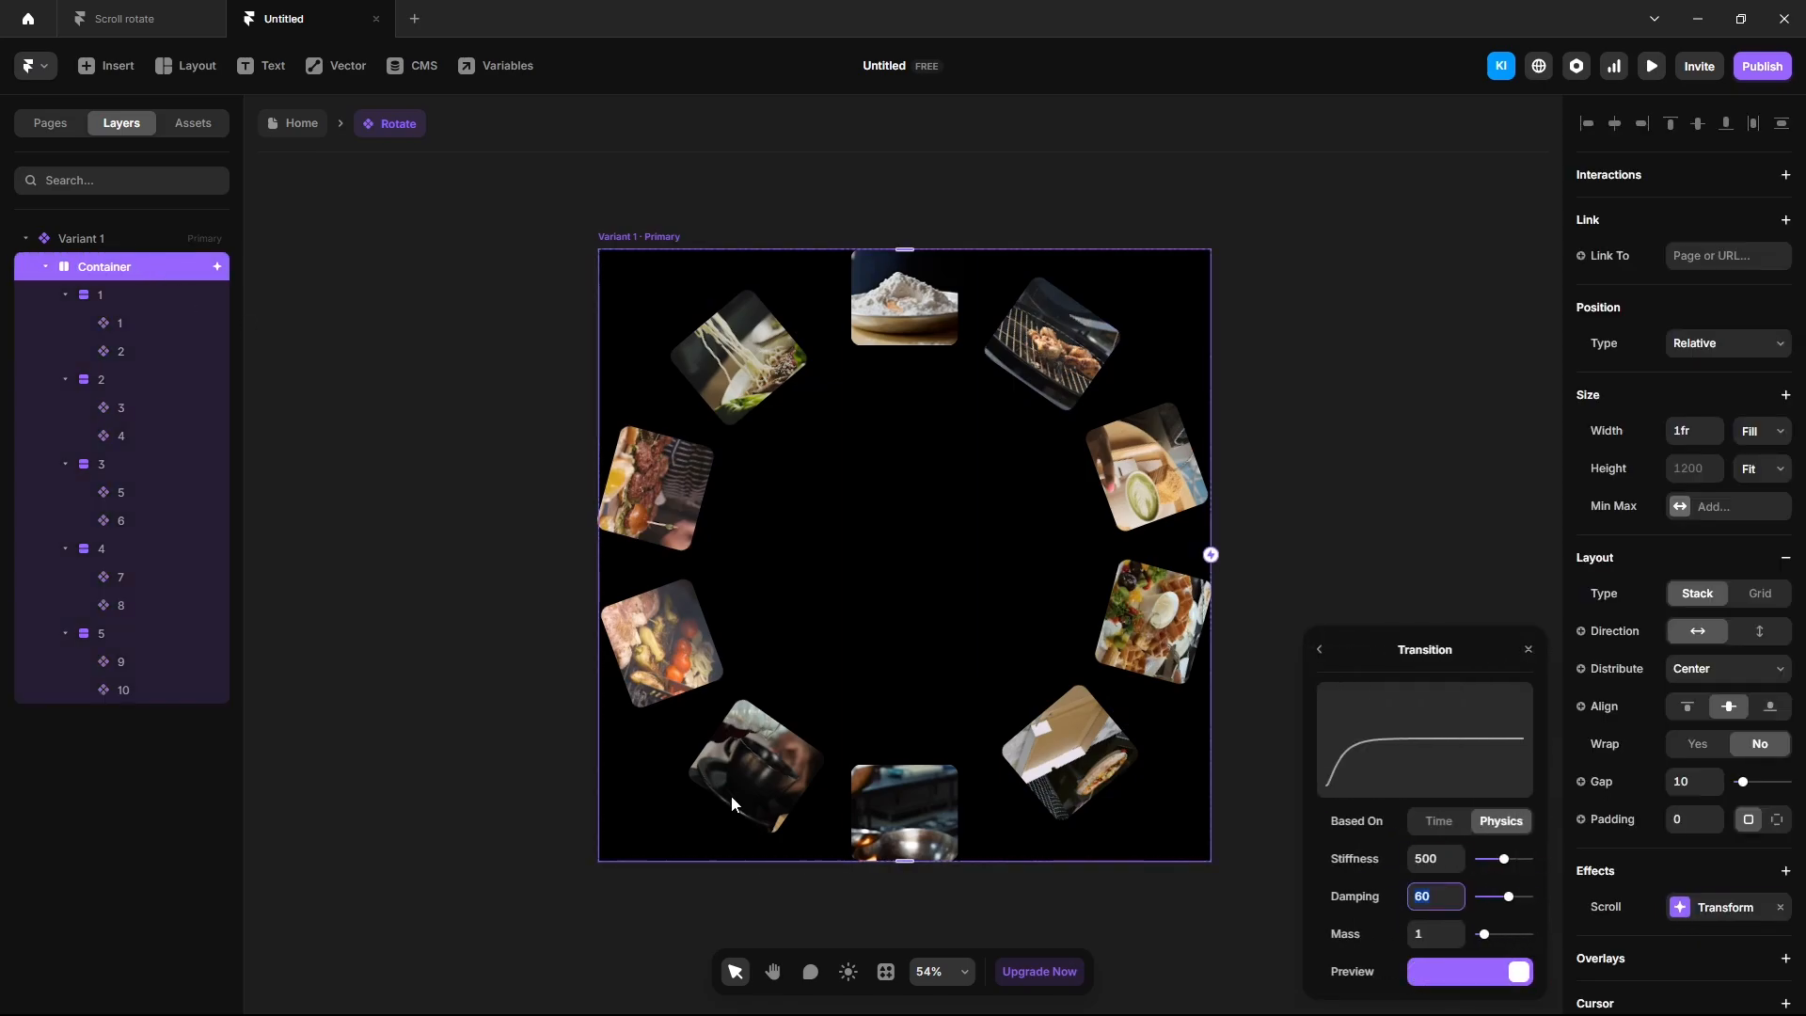
pyautogui.write('200')
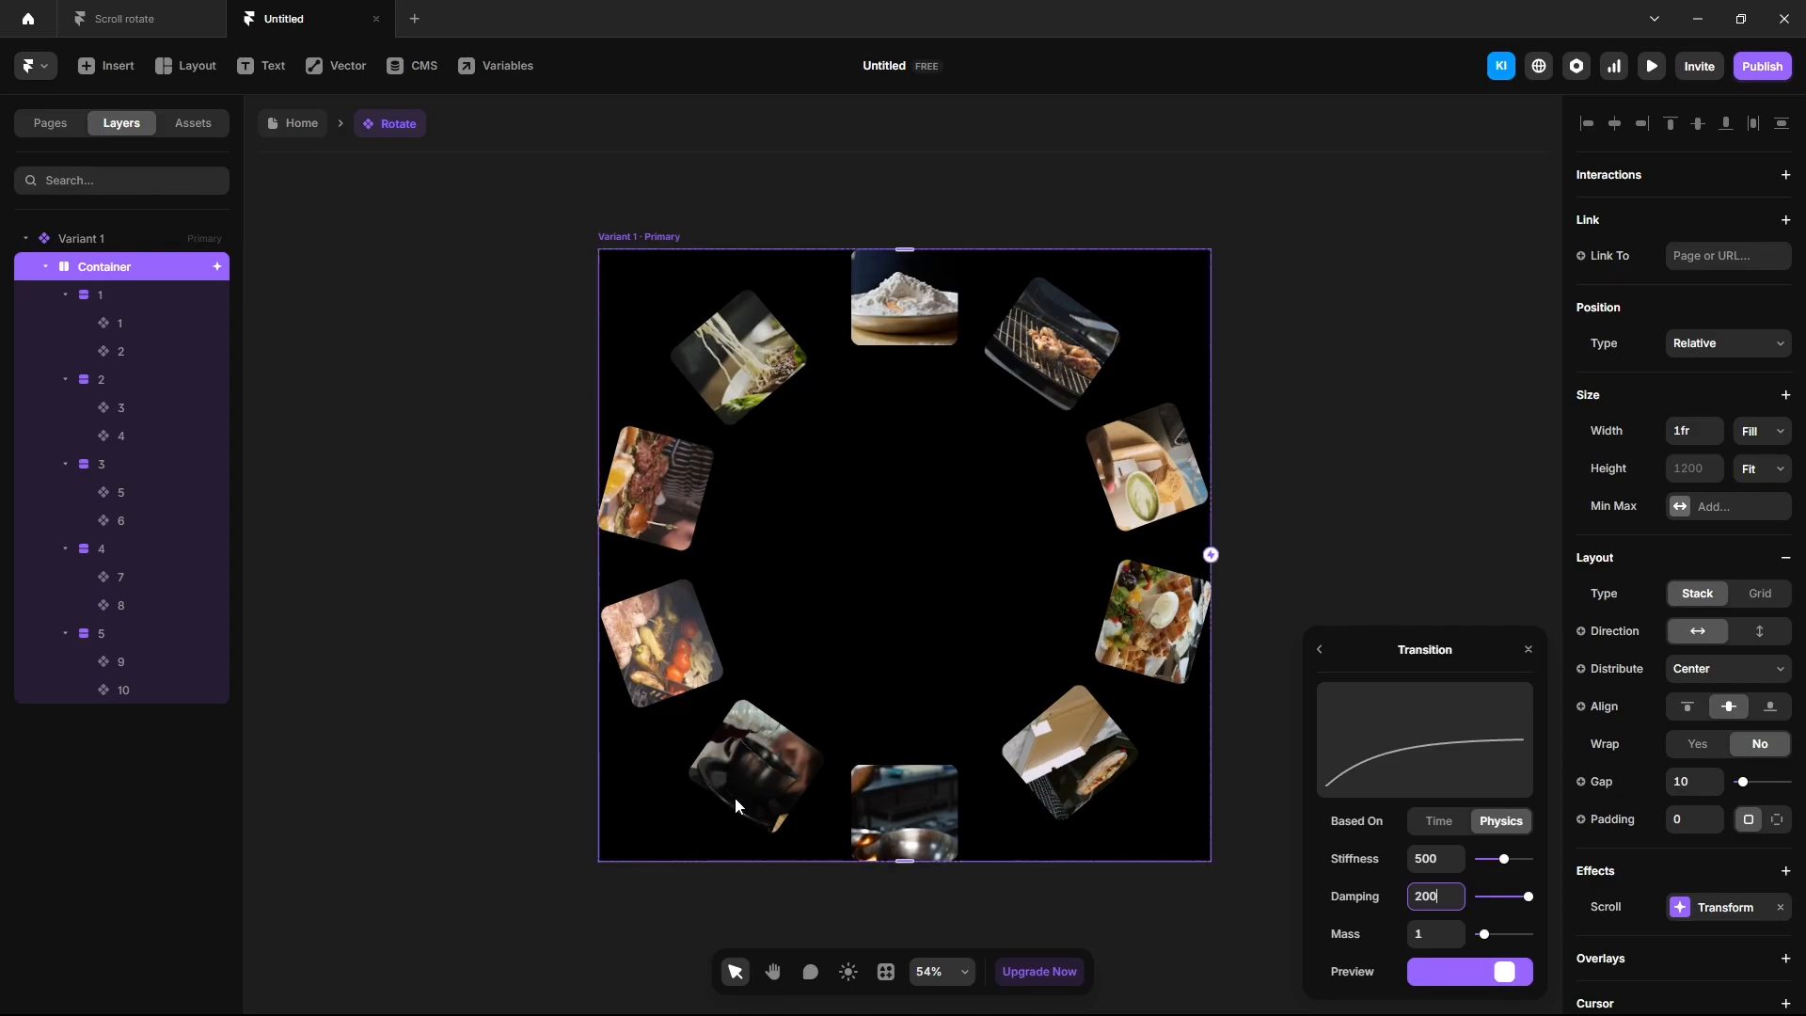
pyautogui.click(1354, 308)
# Preview the scroll rotation with the adjusted transition, and compare it with the Scroll rotate project
pyautogui.click(1652, 66)
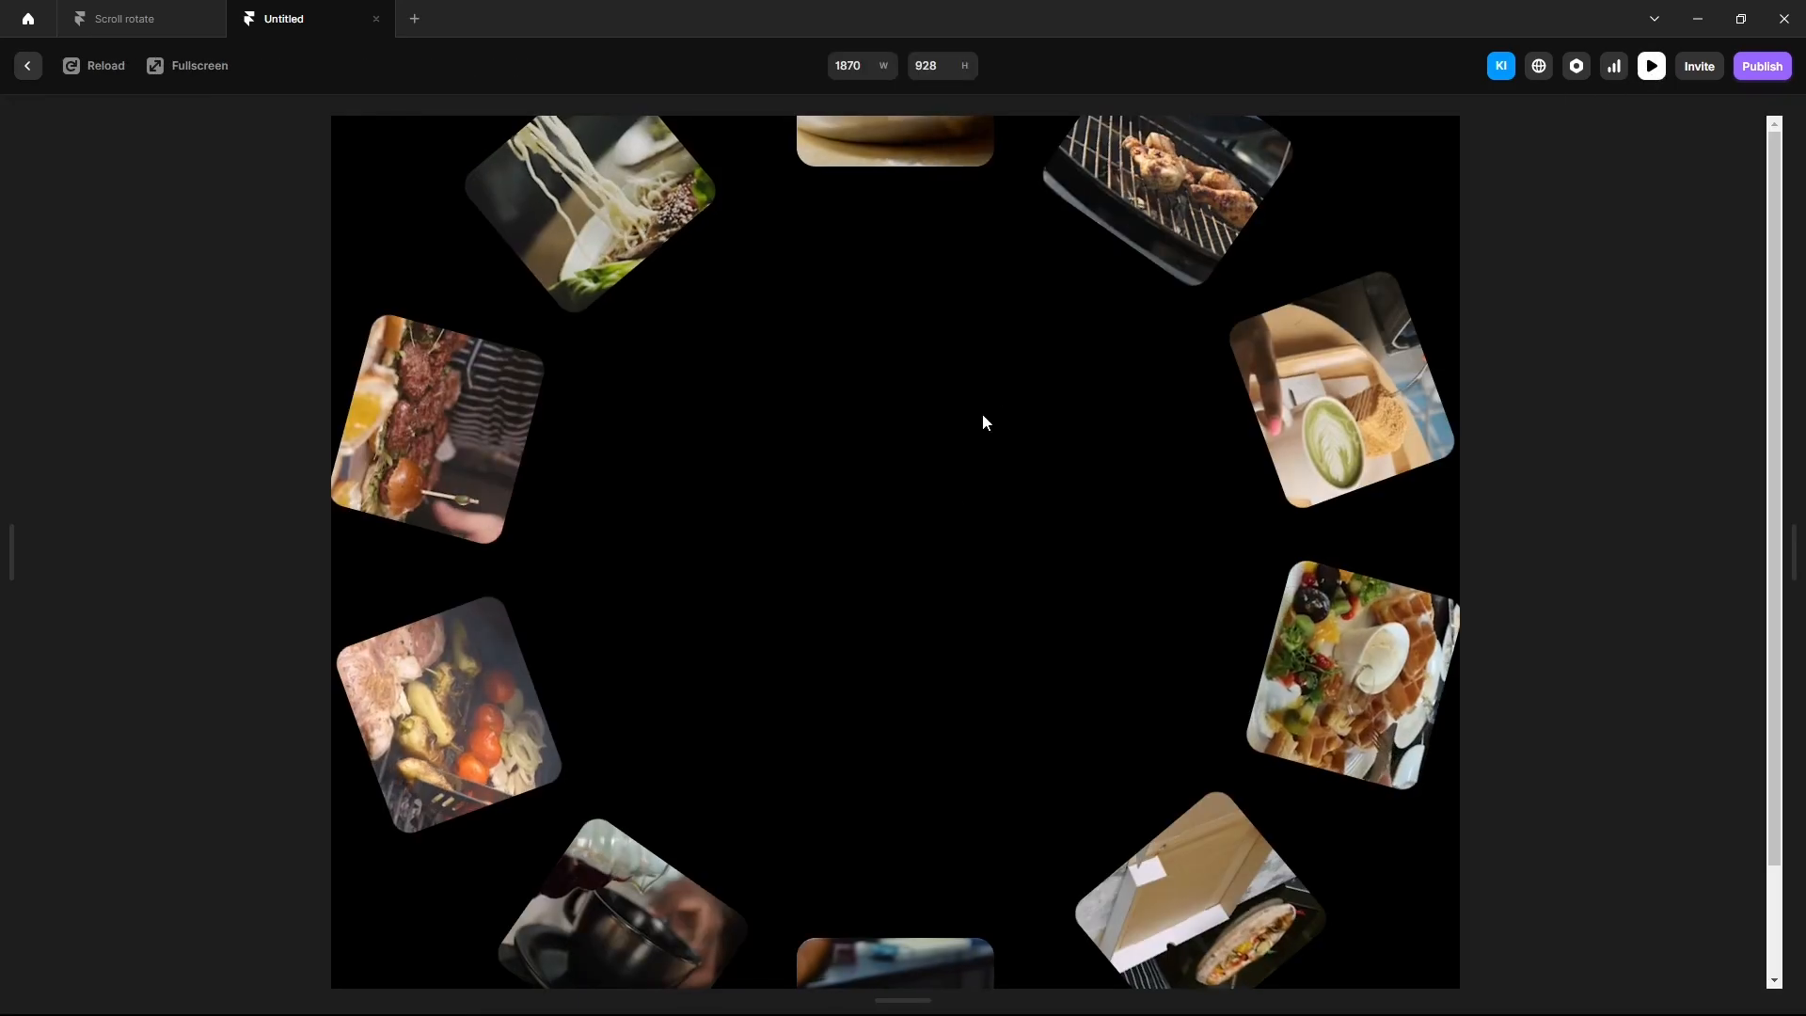
pyautogui.scroll(-5, 894, 565)
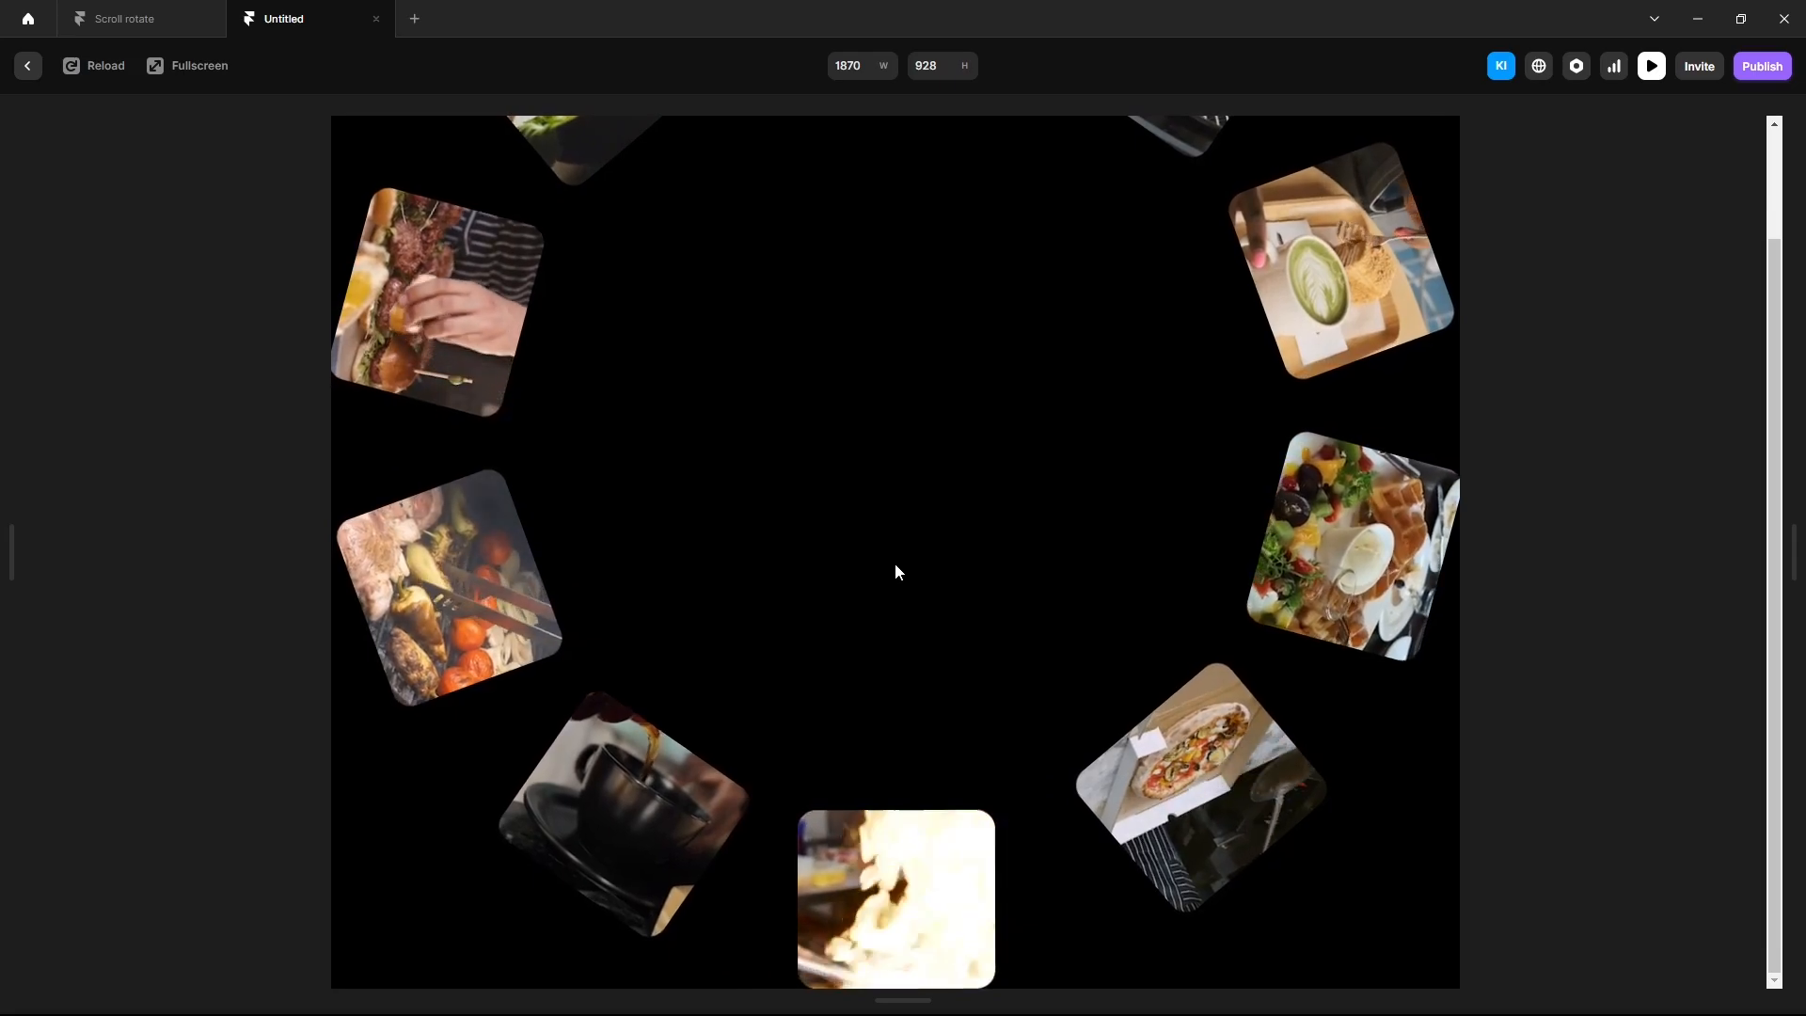
pyautogui.click(28, 66)
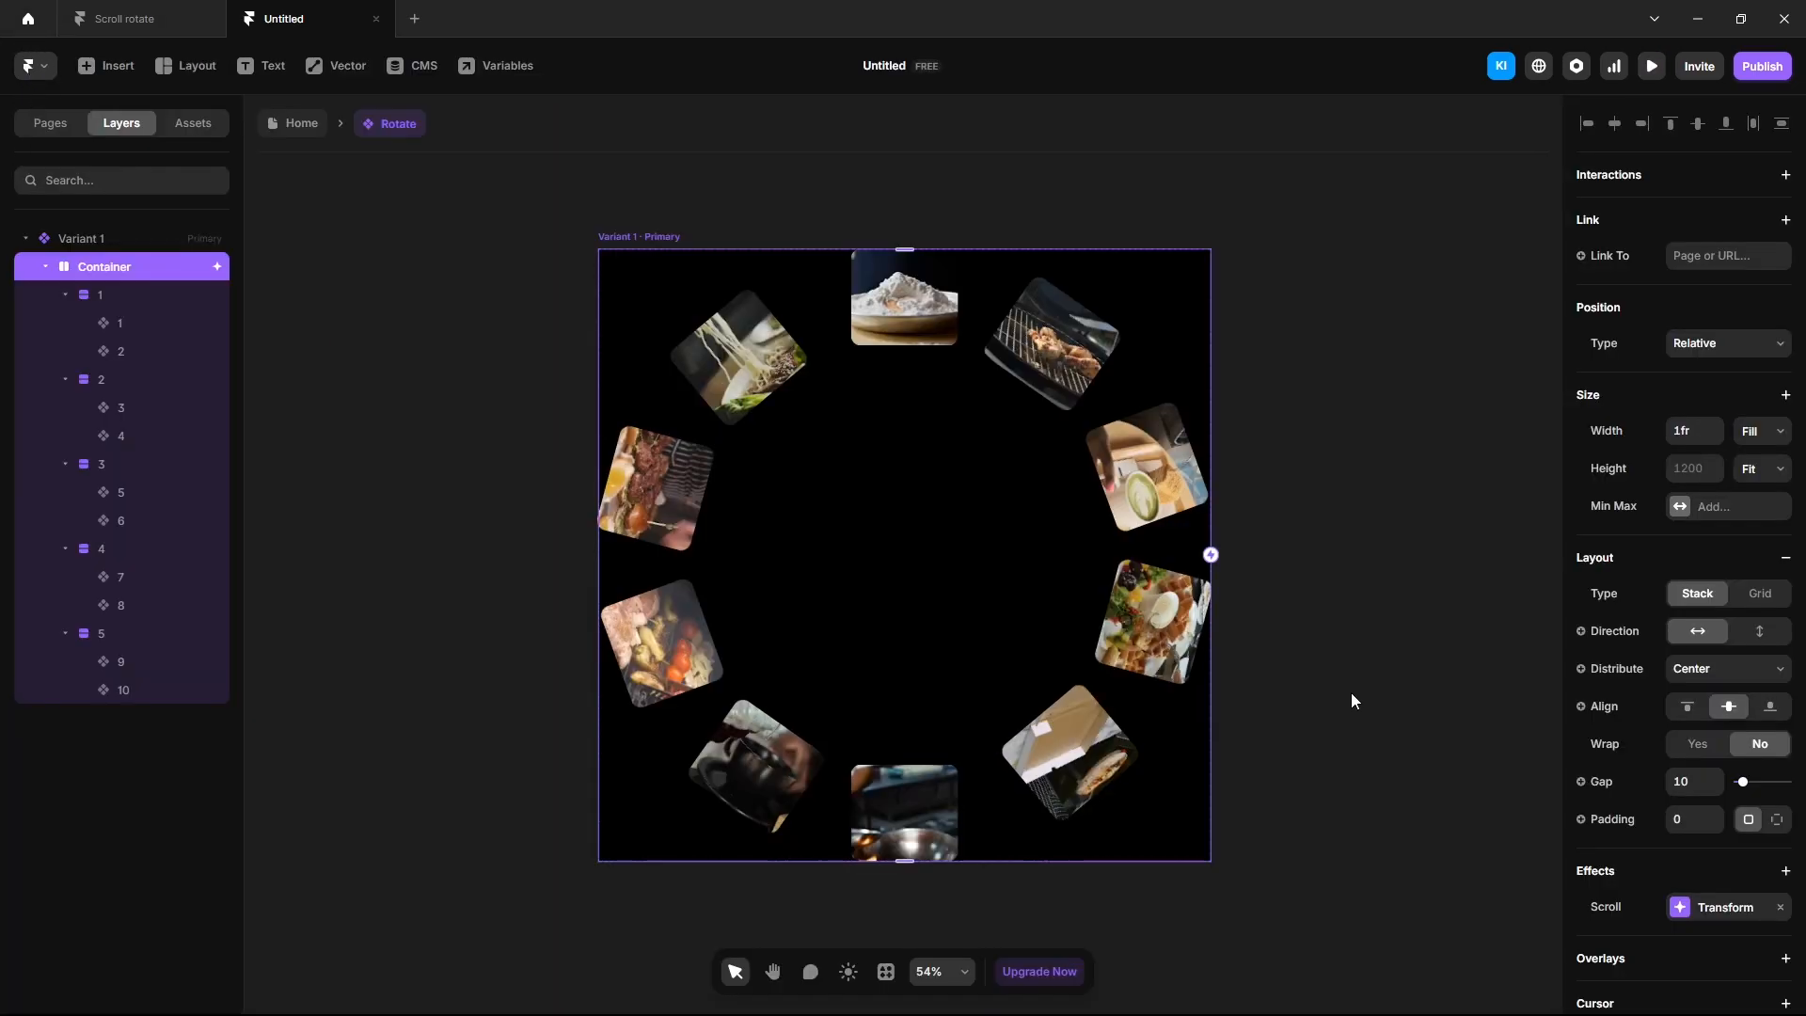
pyautogui.click(167, 28)
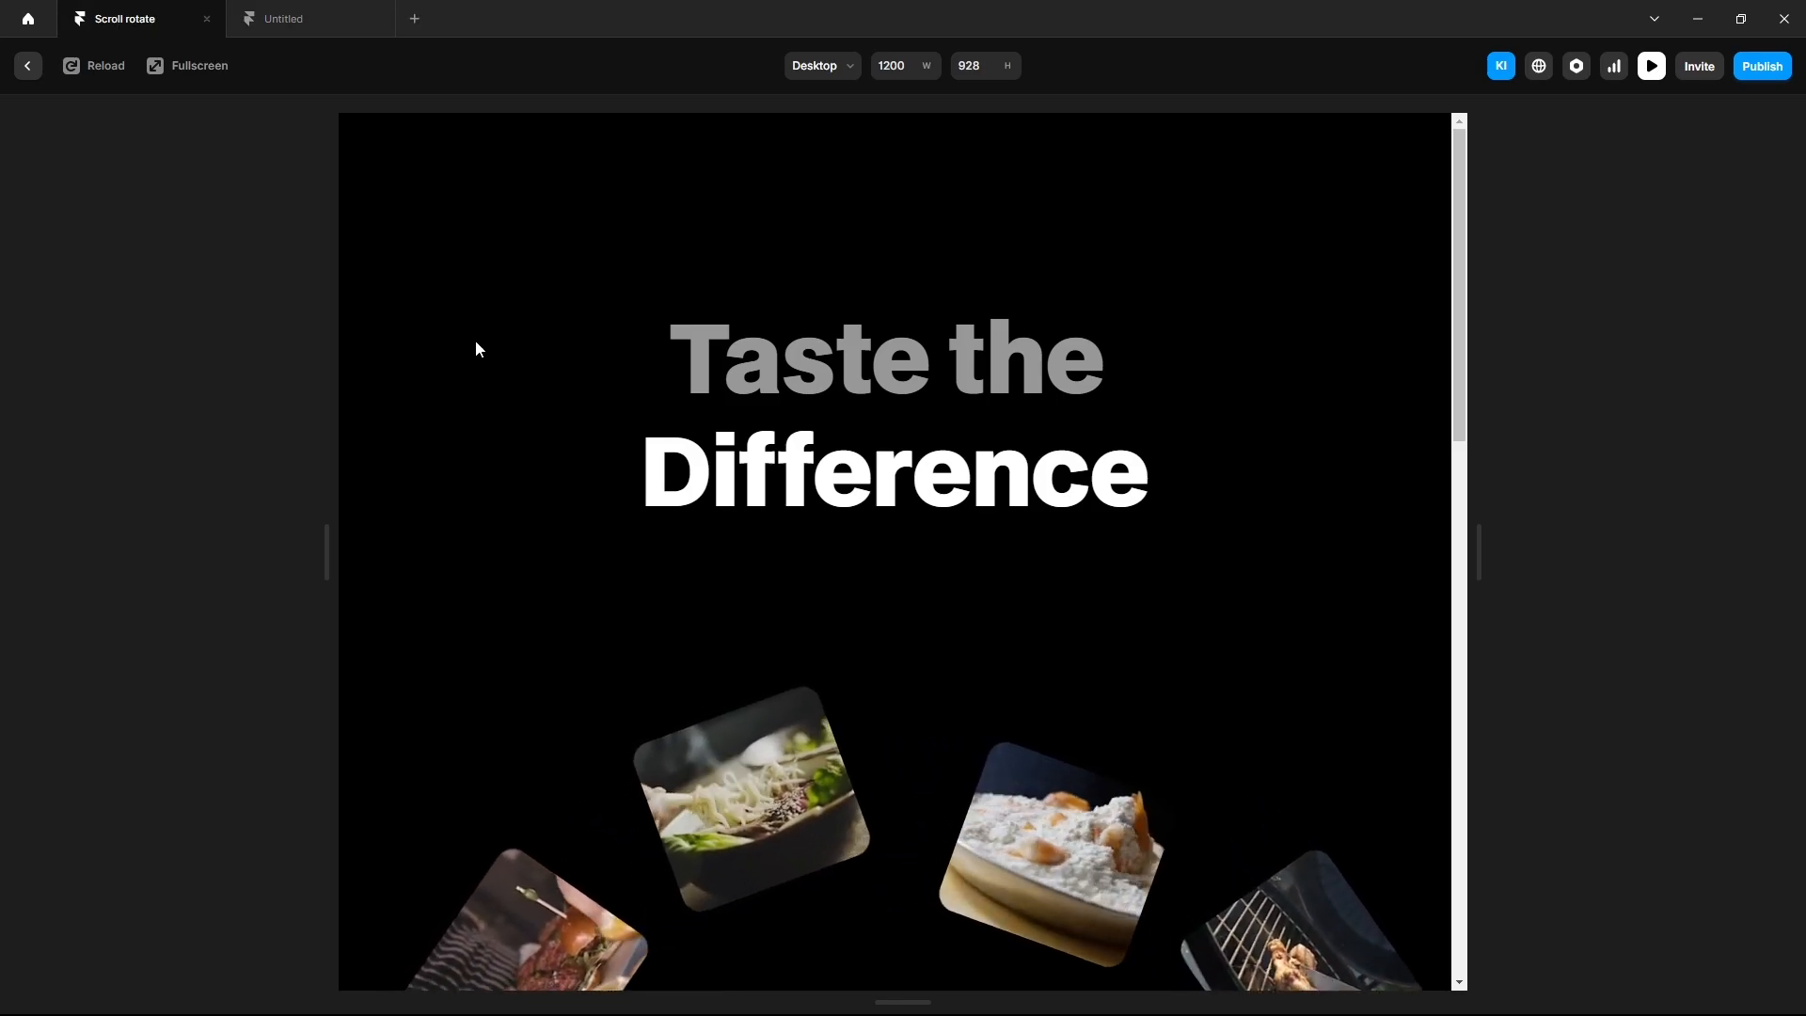
pyautogui.click(303, 20)
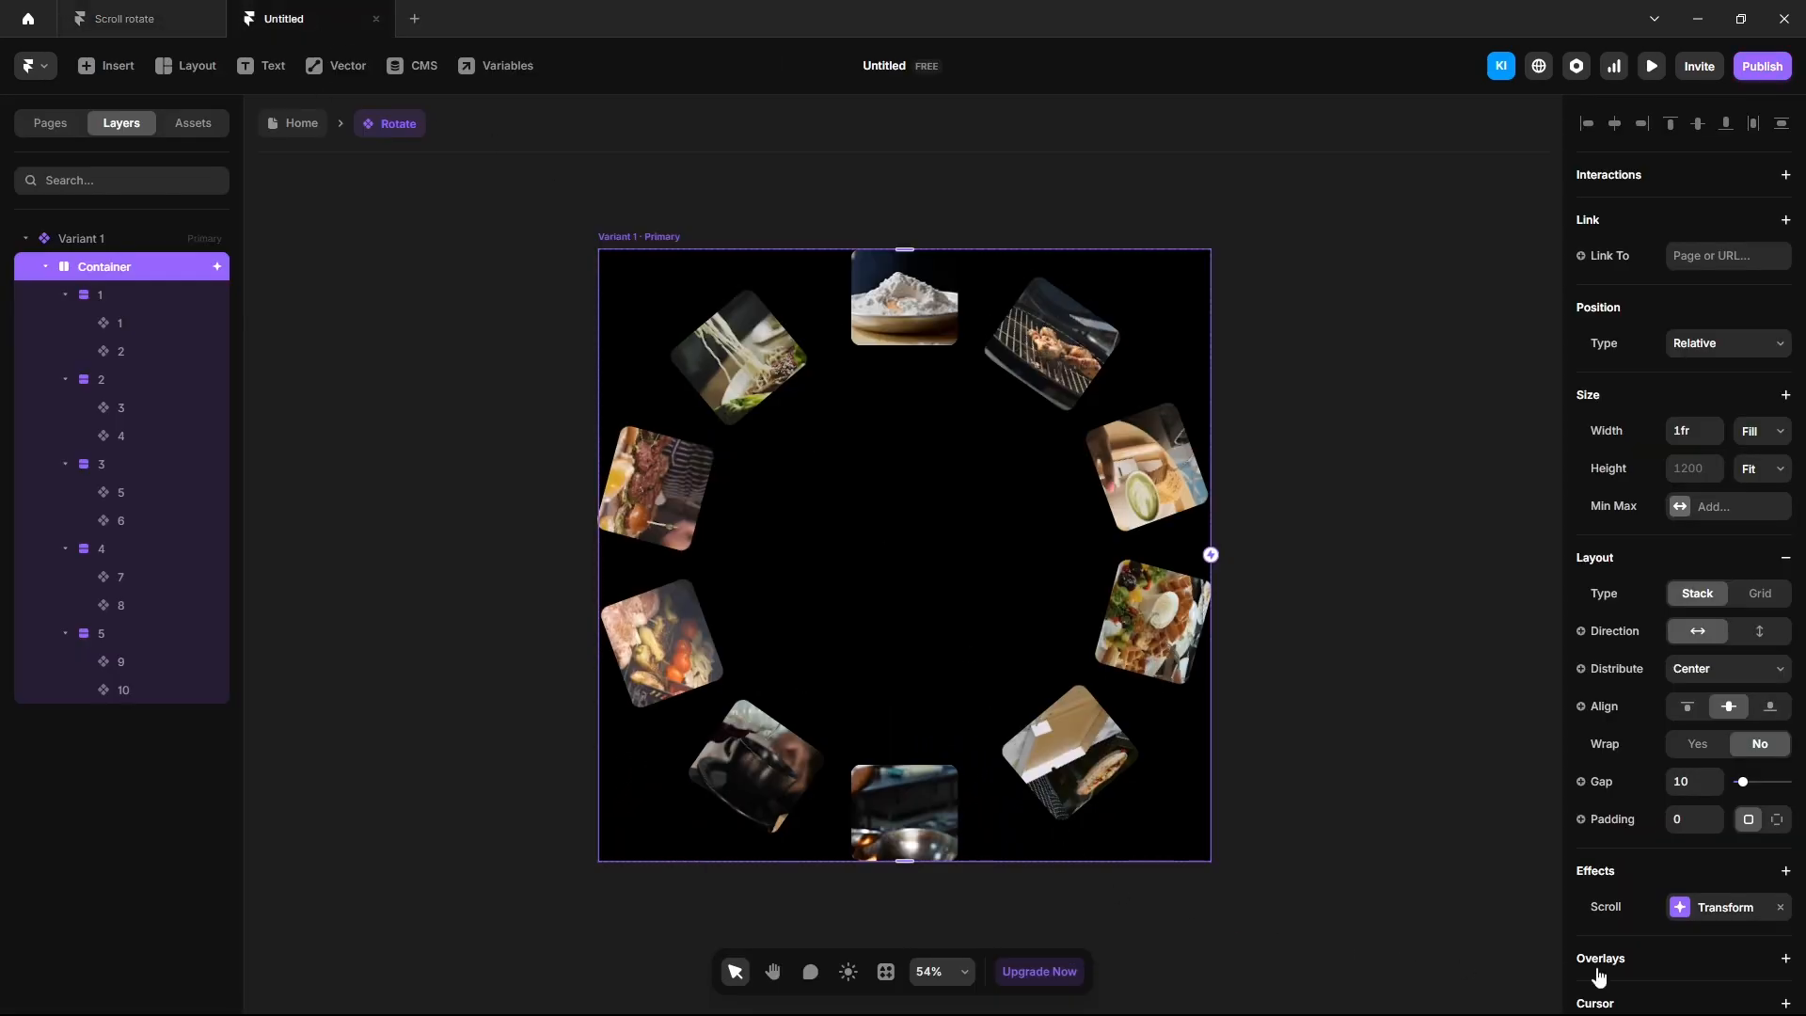
# Add a Loop effect to the Container that rotates 360° with a Linear transition, and preview it
pyautogui.click(1785, 872)
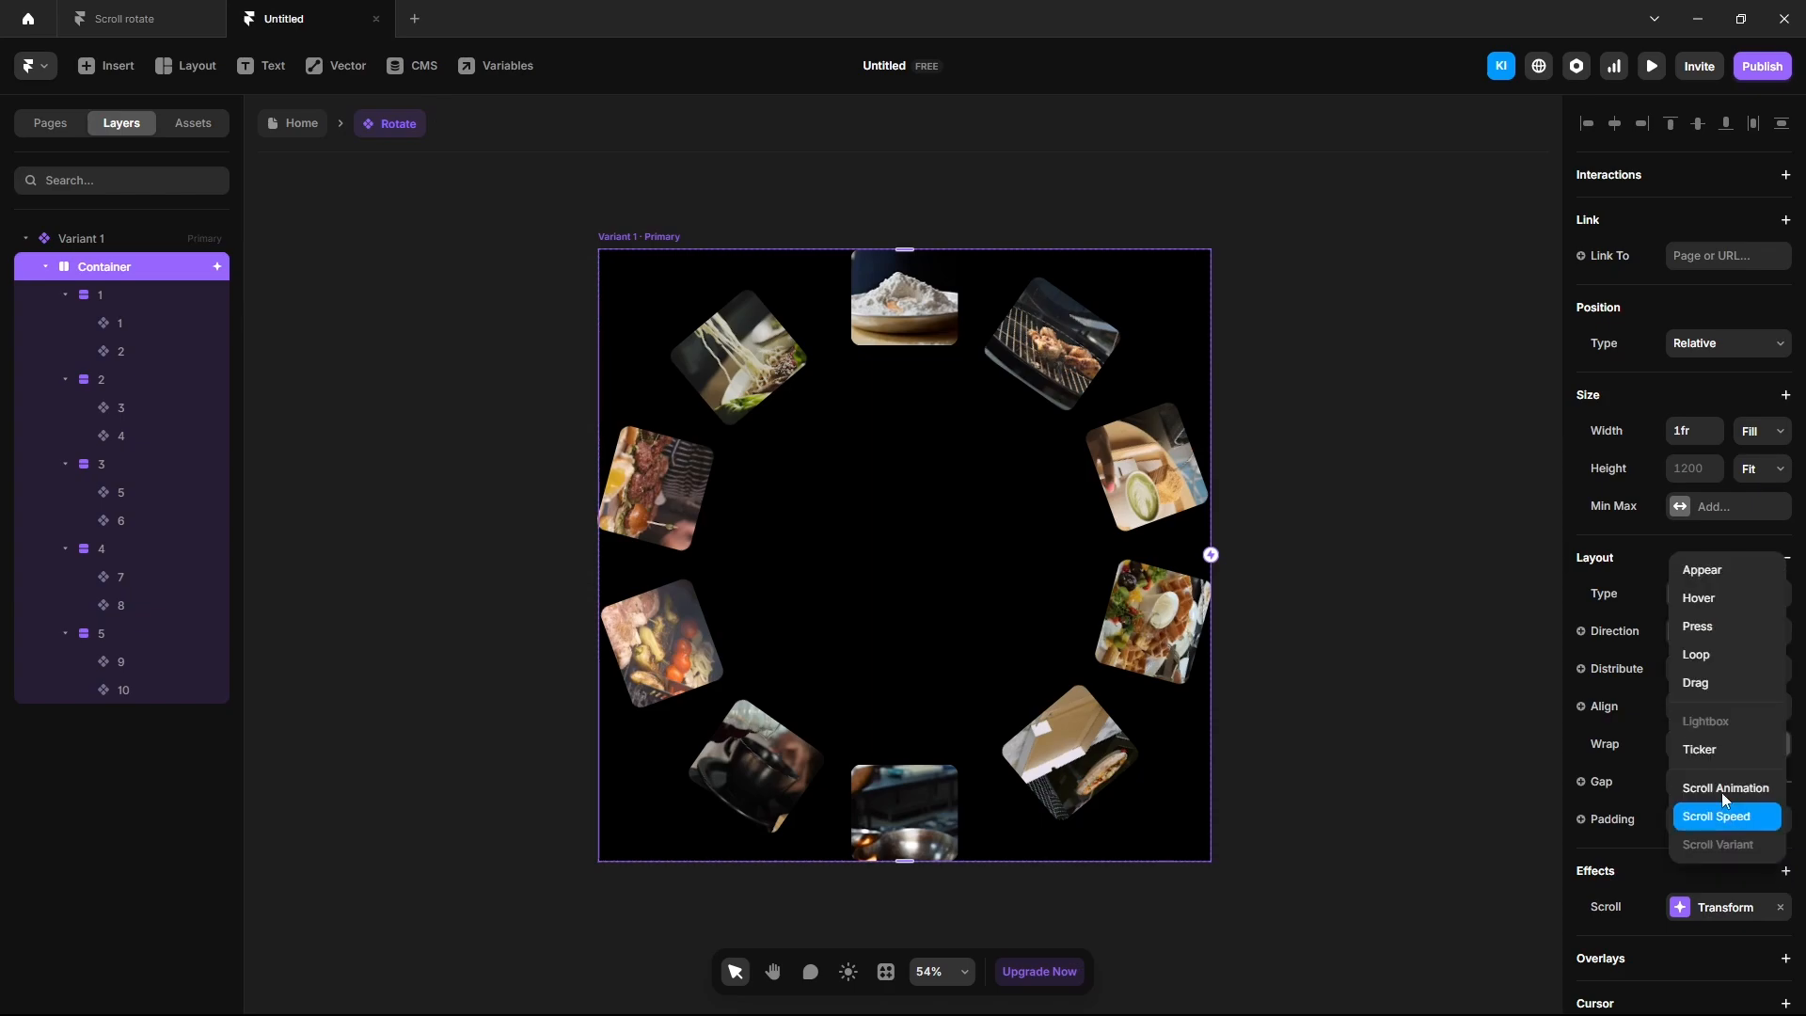
pyautogui.click(1702, 660)
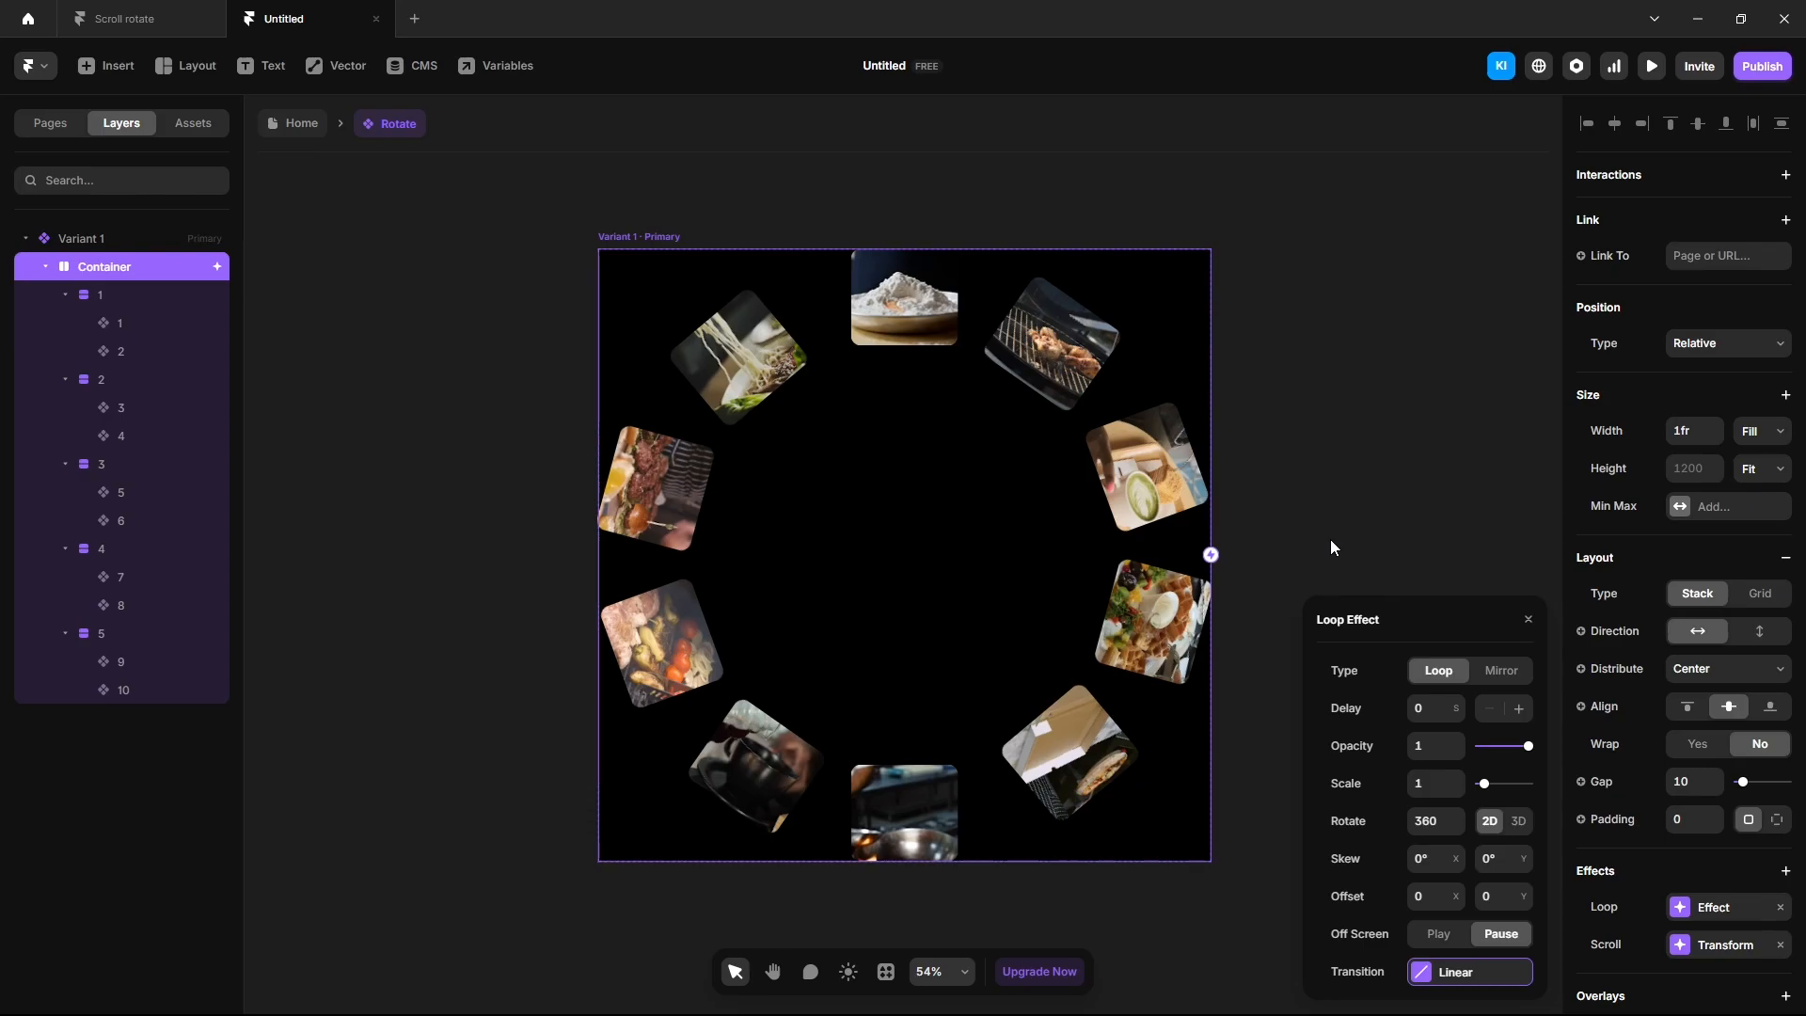
pyautogui.click(1652, 66)
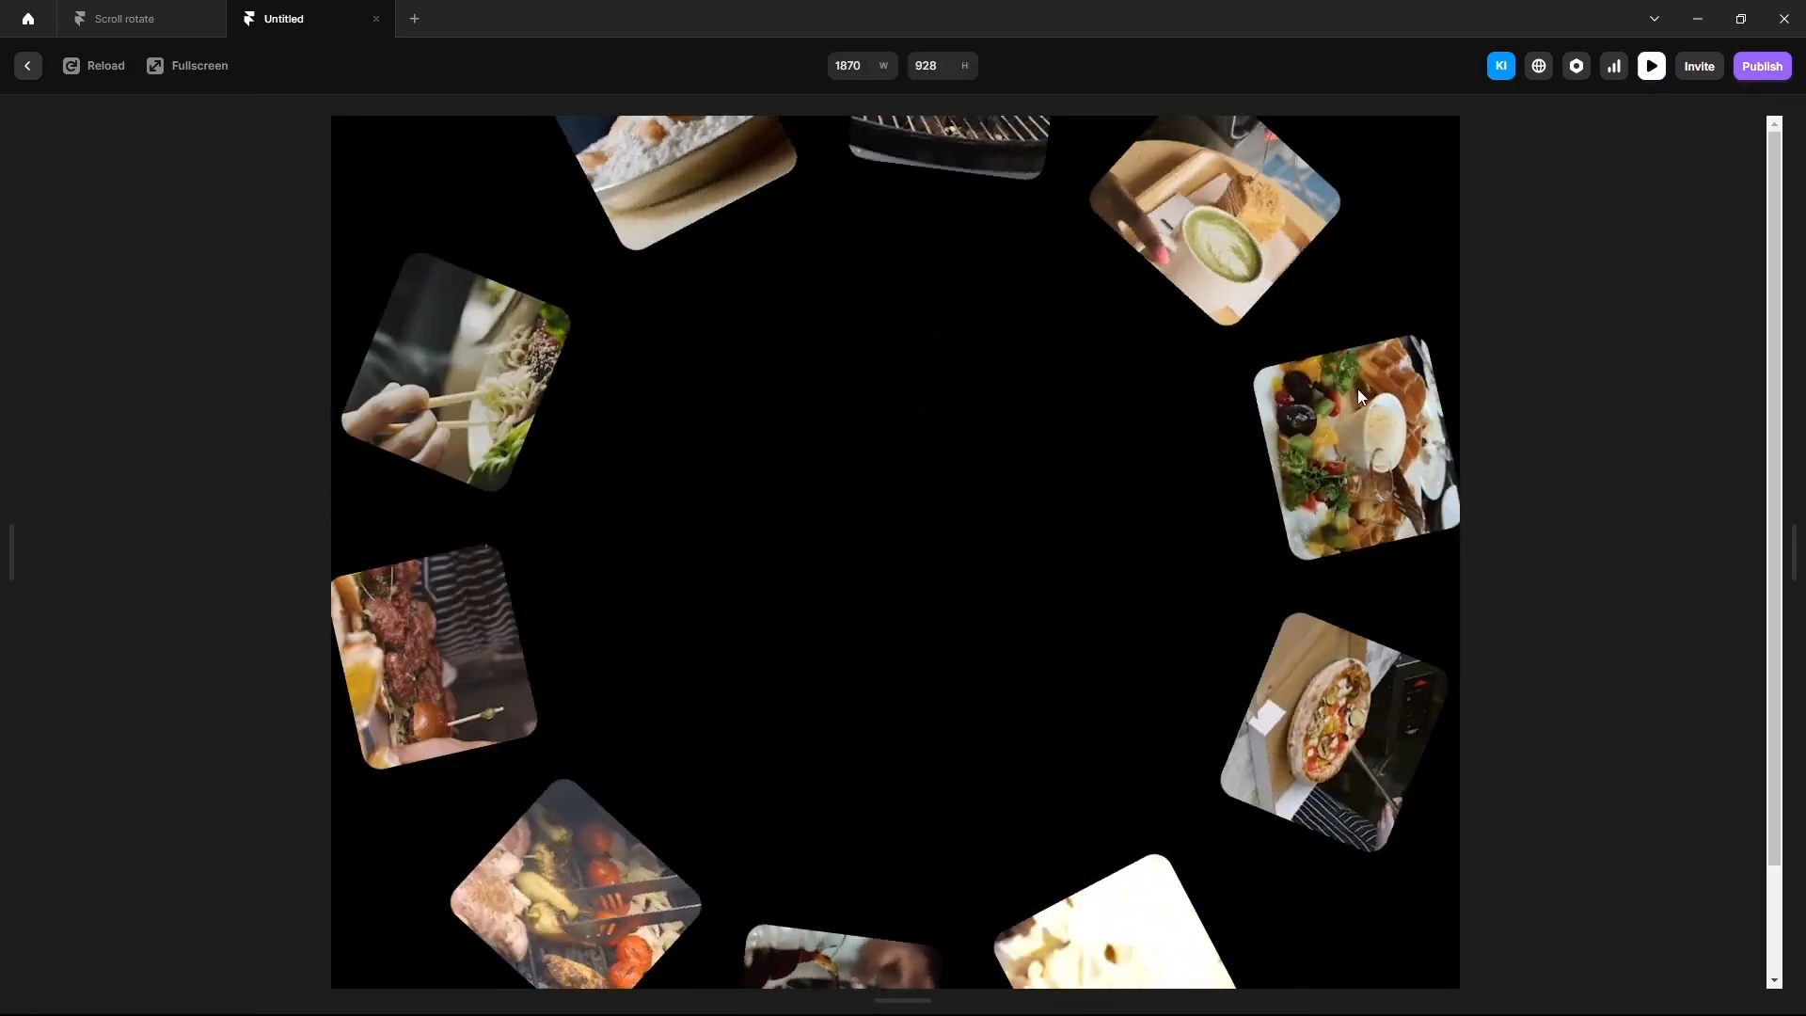
pyautogui.click(30, 68)
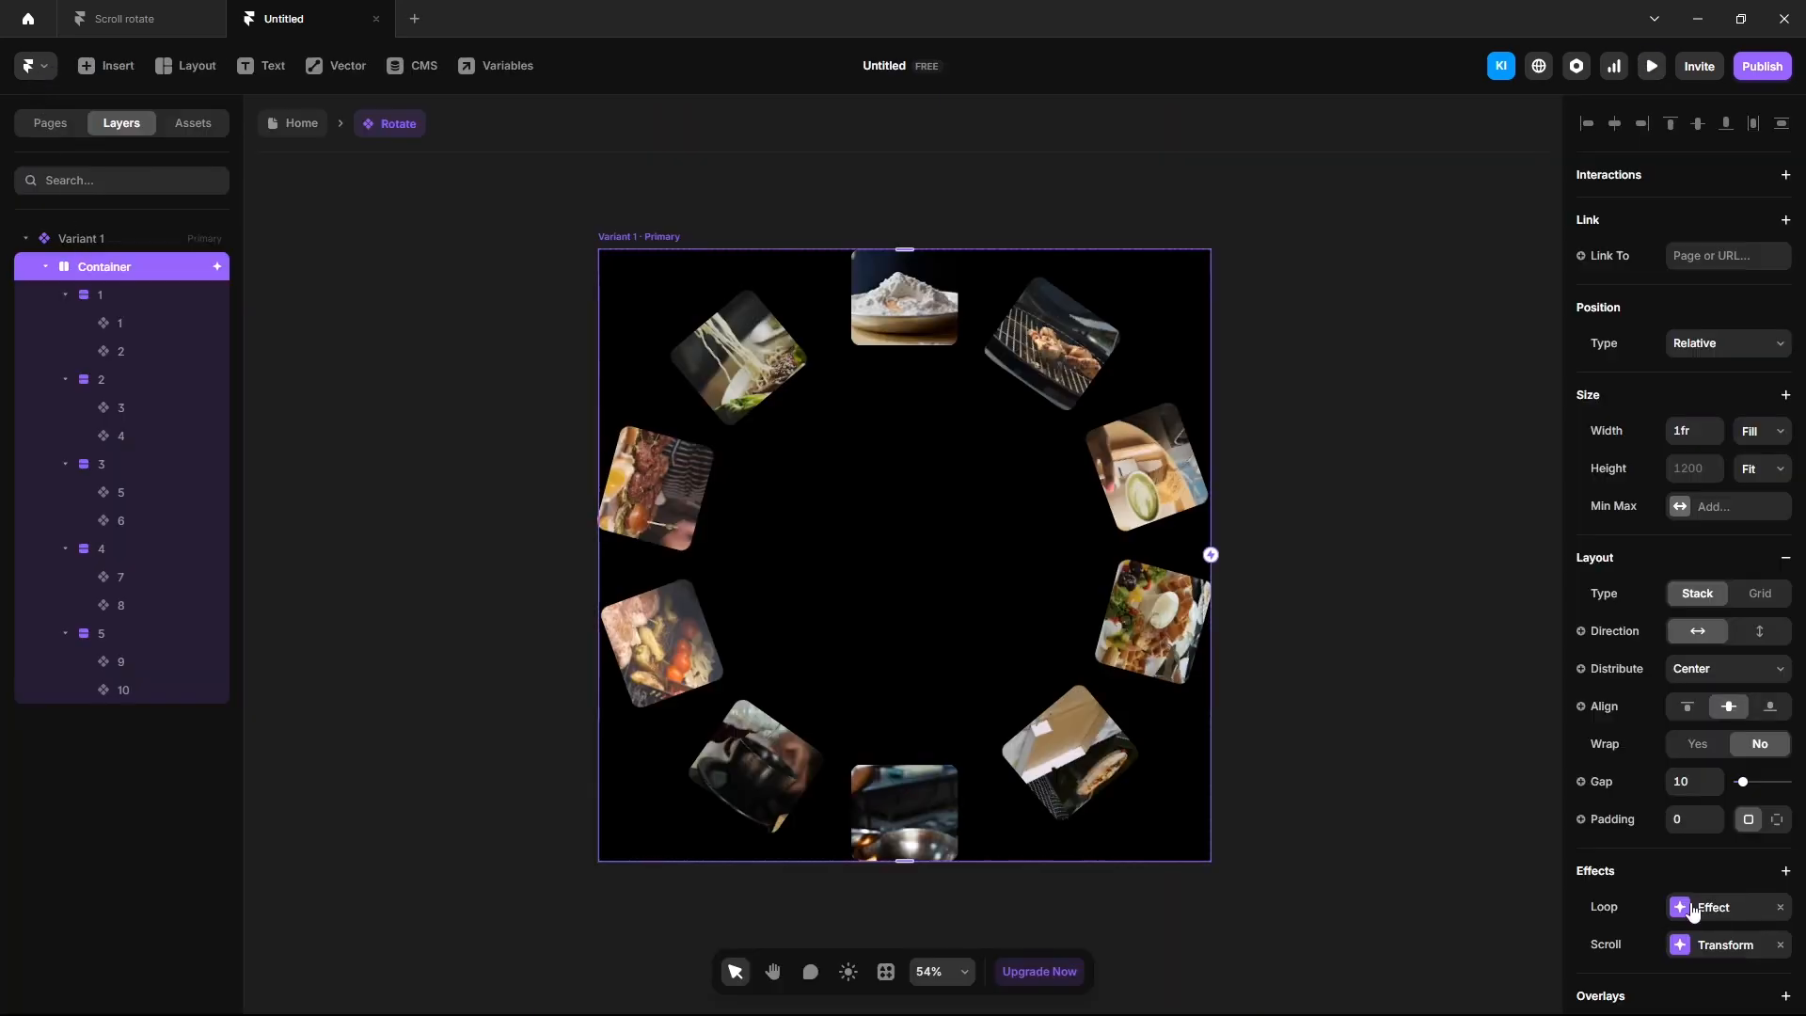
# Open the Loop effect's transition settings, and preview the loop together with the scroll rotation
pyautogui.click(1694, 908)
pyautogui.click(1423, 974)
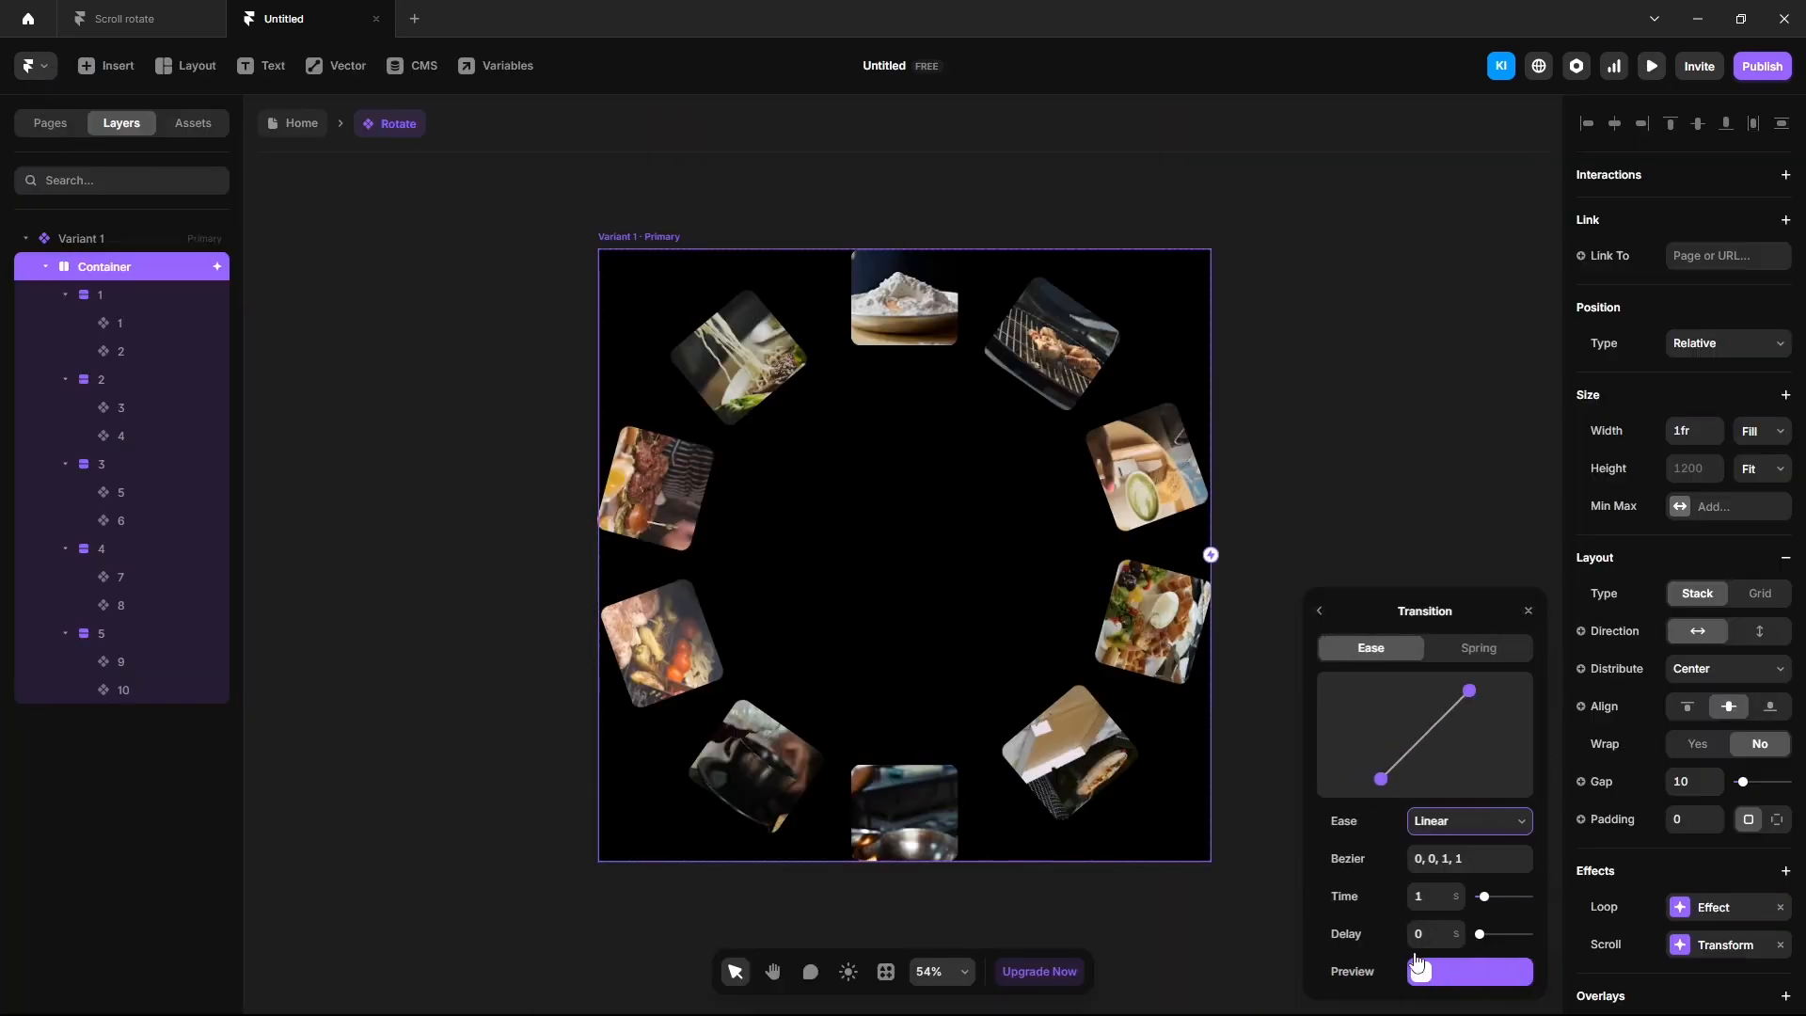
pyautogui.click(1140, 873)
pyautogui.click(1651, 66)
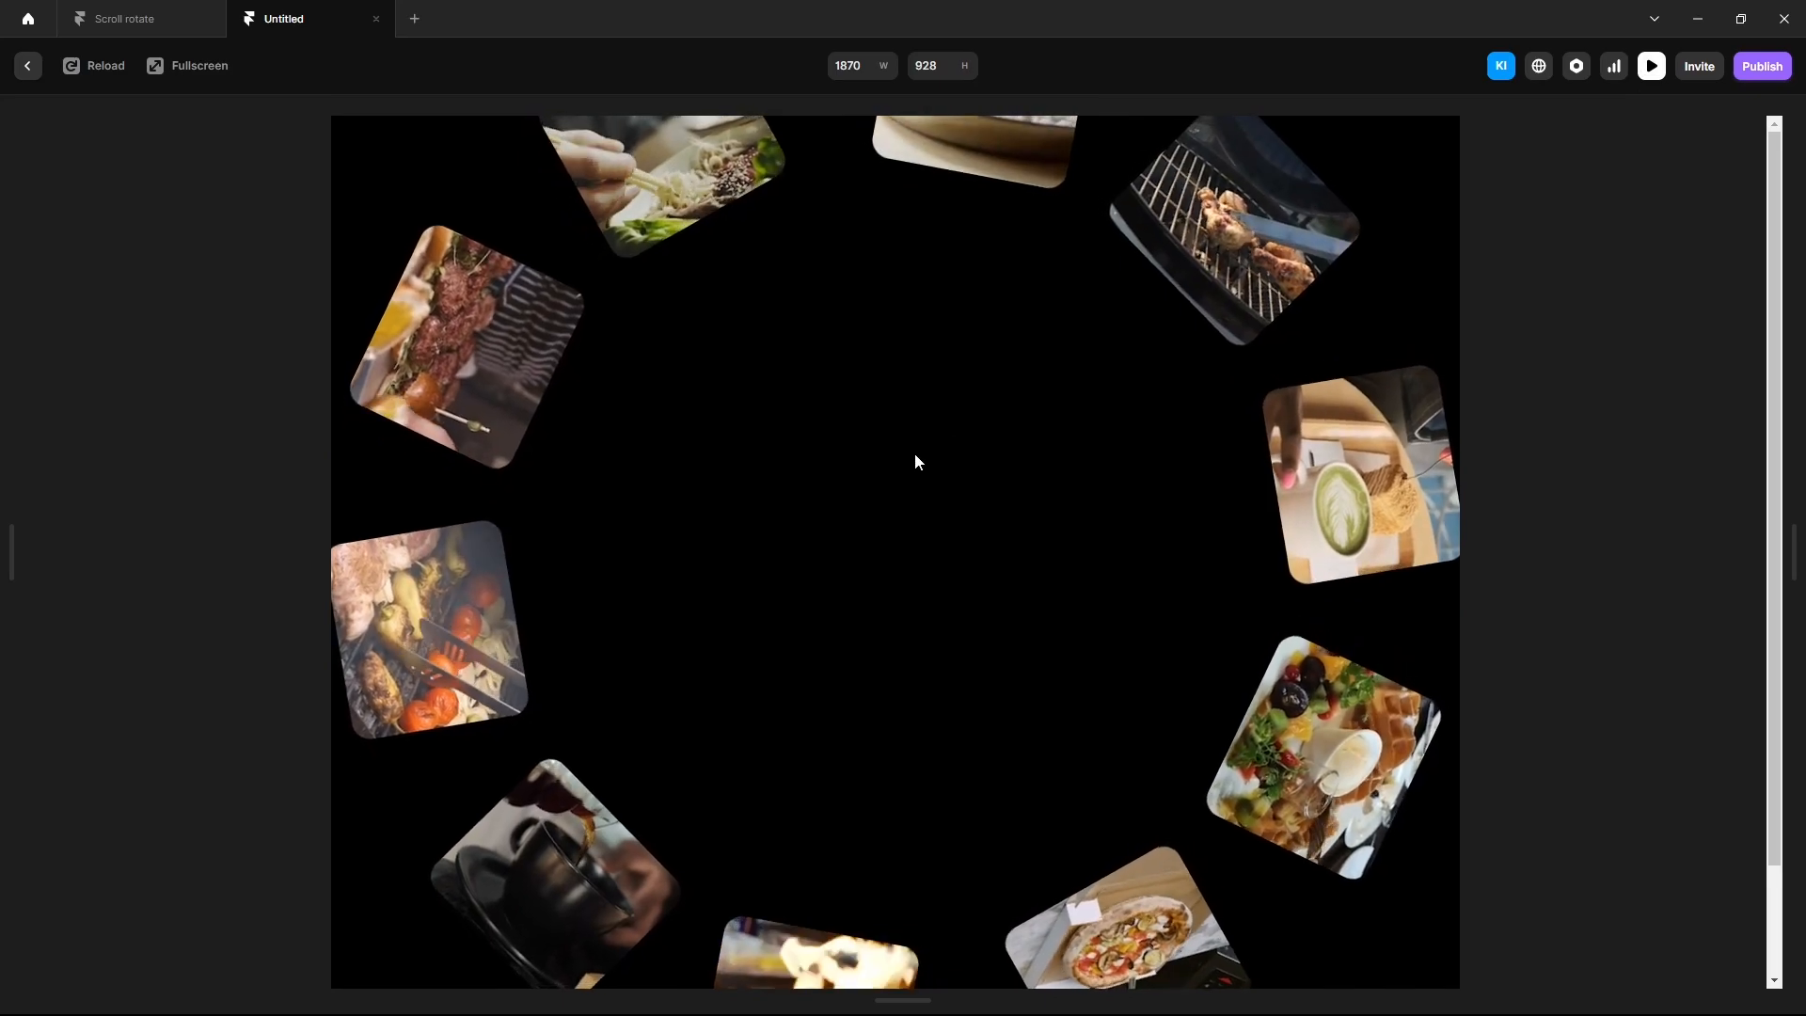
pyautogui.scroll(-5, 915, 455)
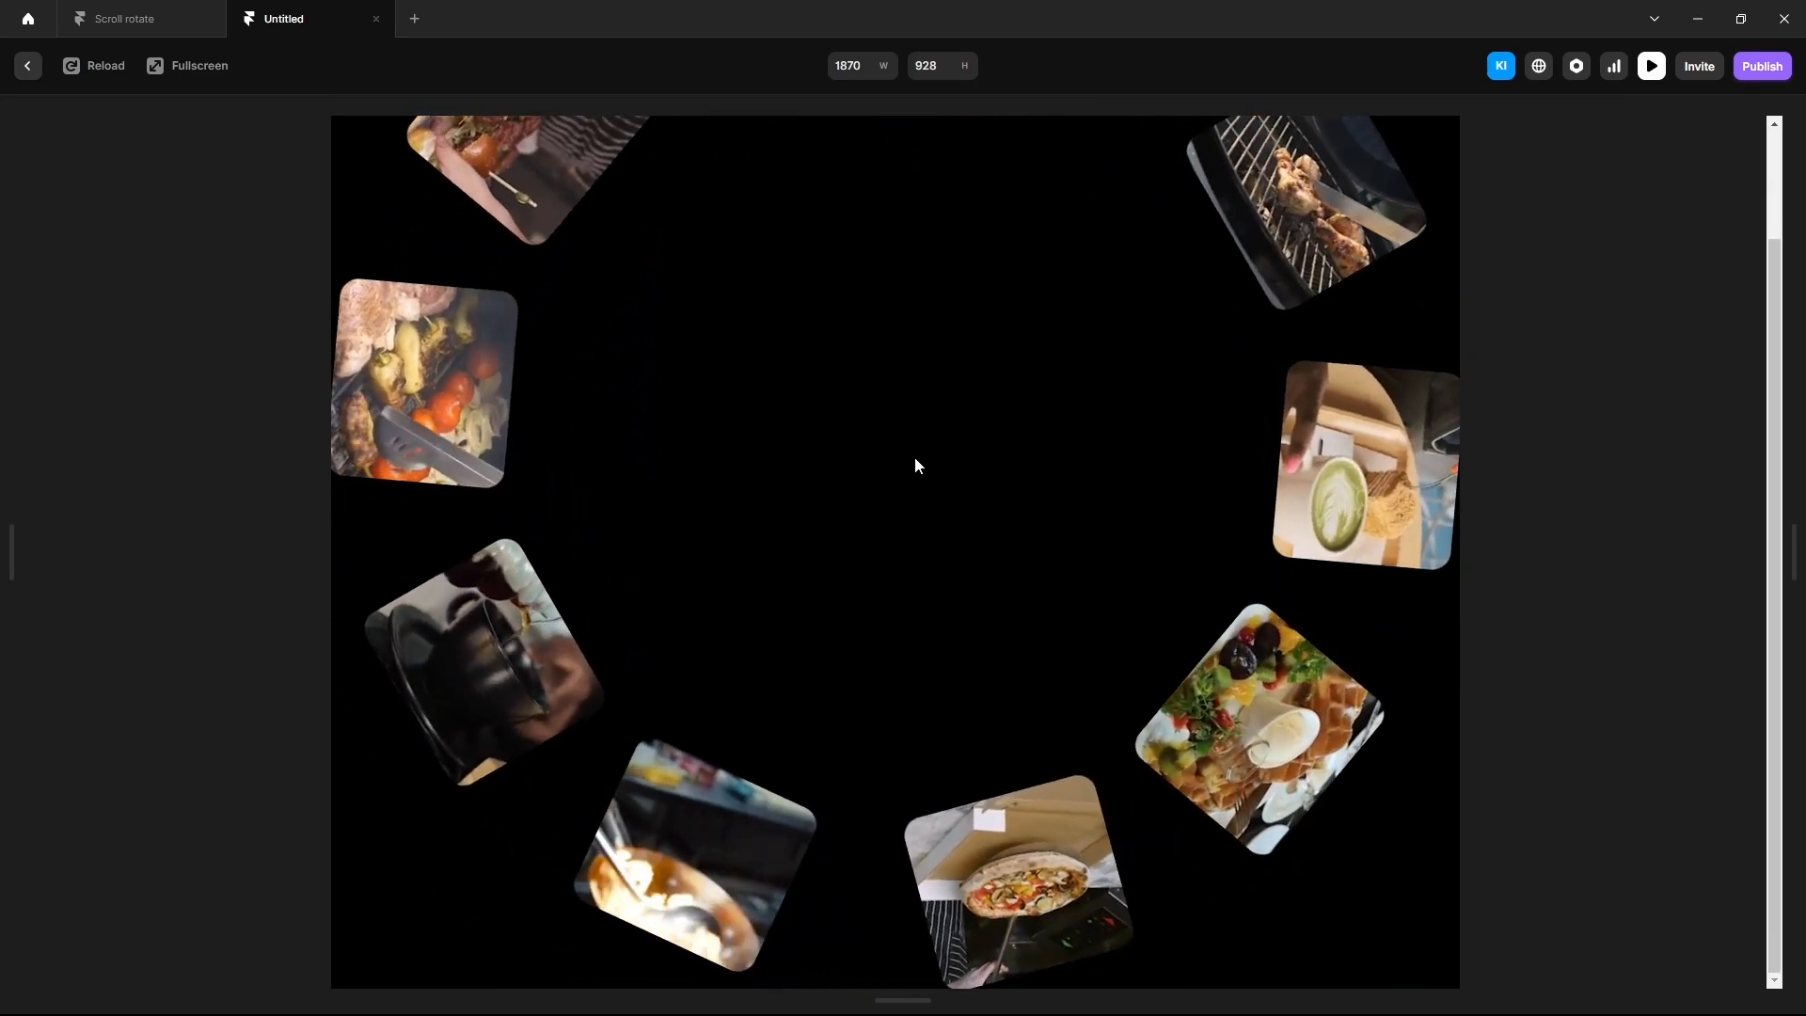
pyautogui.press('Escape')
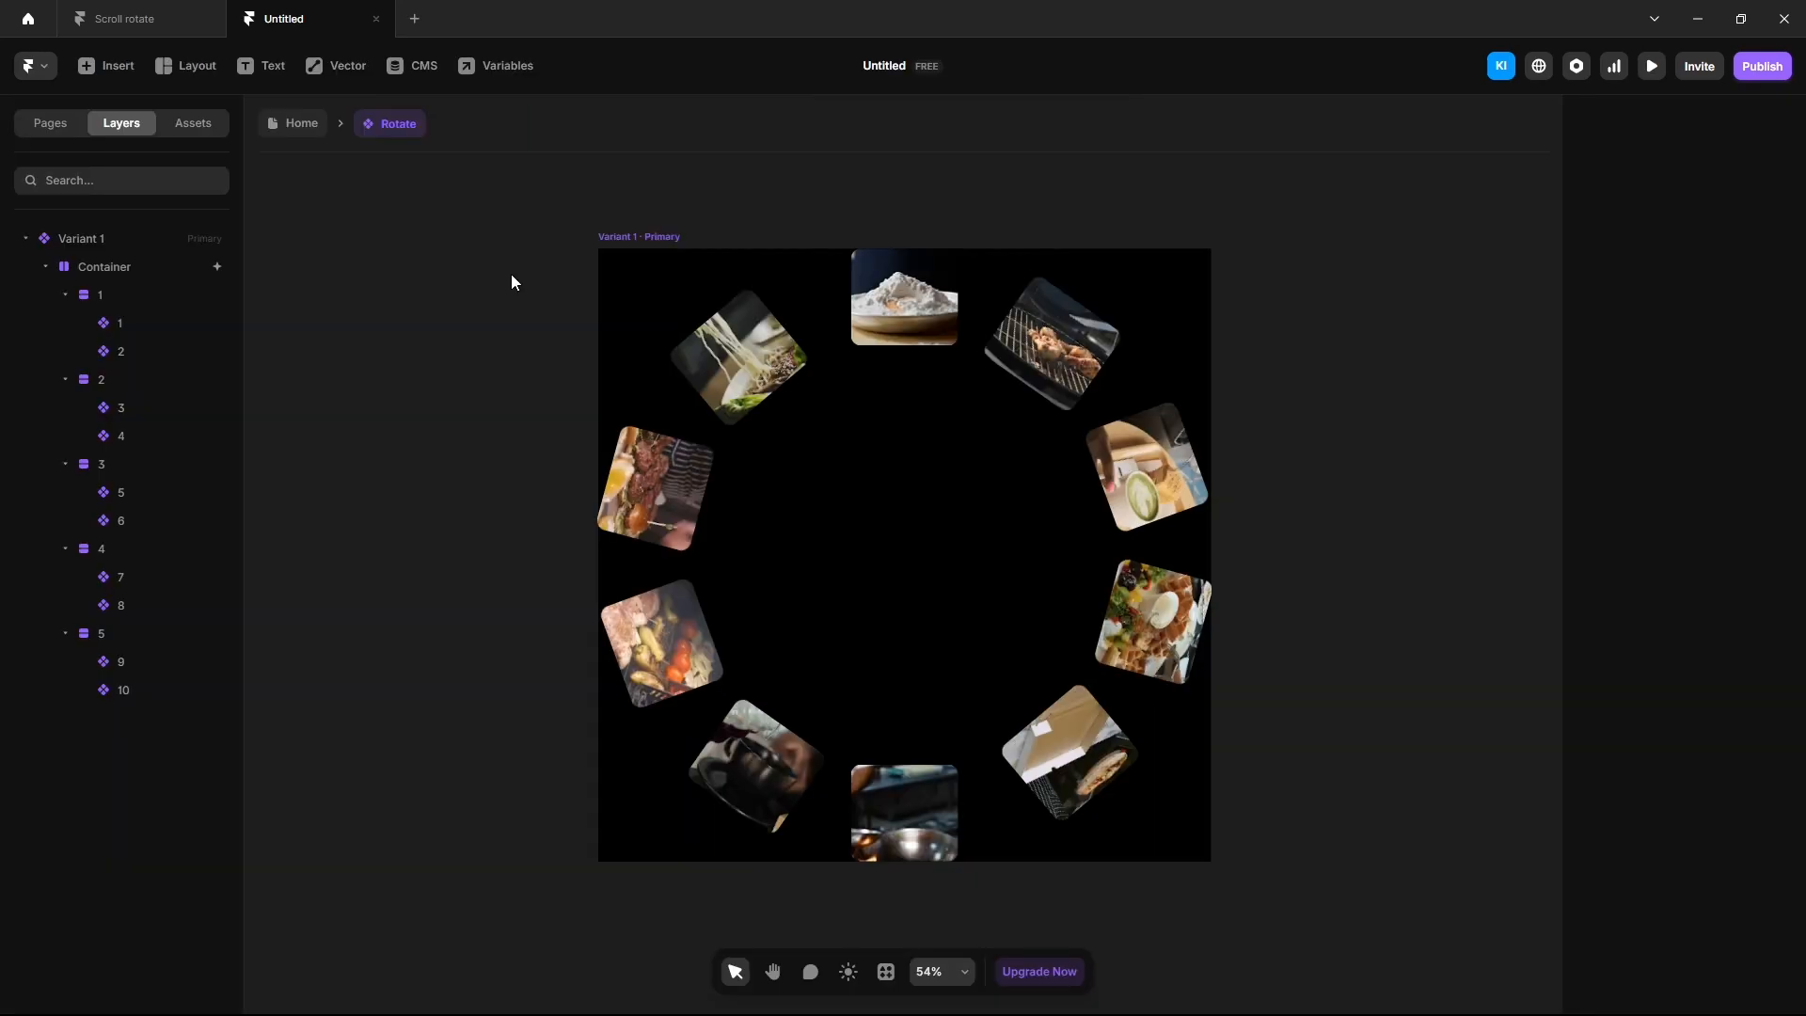
# Look through the Scroll rotate project's preview as a reference, and return to the Untitled project
pyautogui.click(163, 25)
pyautogui.scroll(-5, 837, 726)
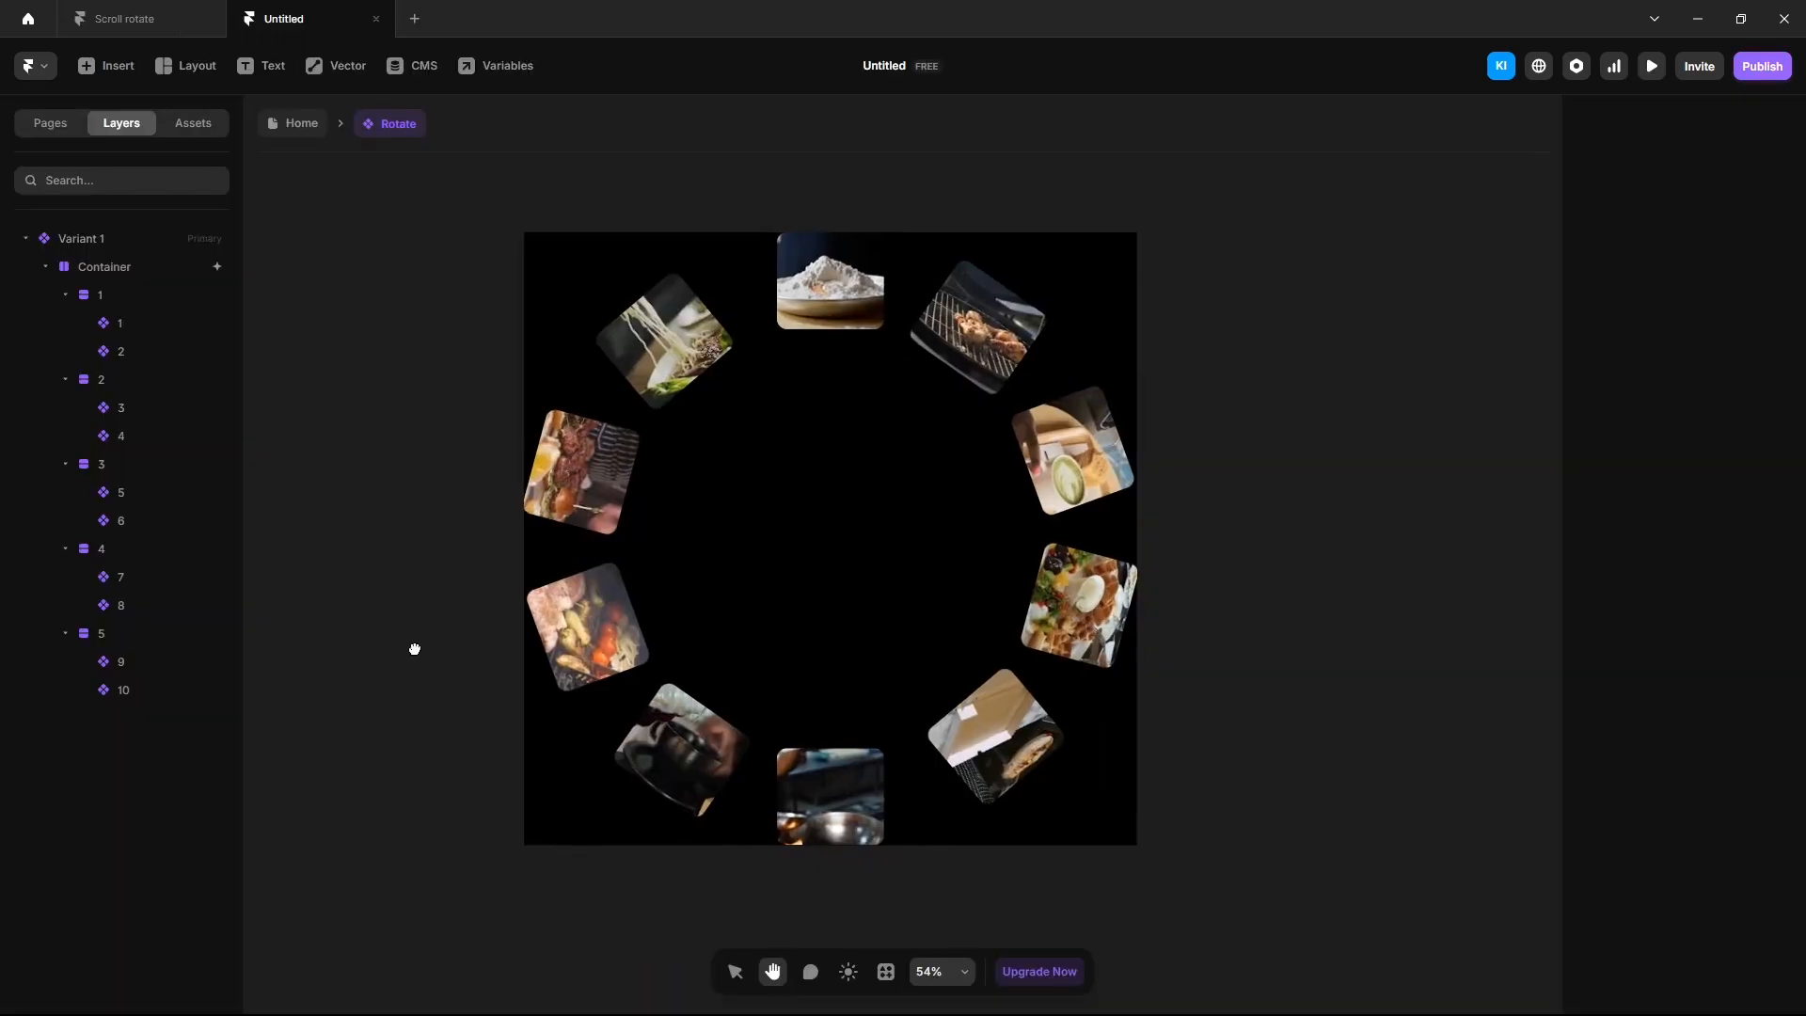
pyautogui.press('v')
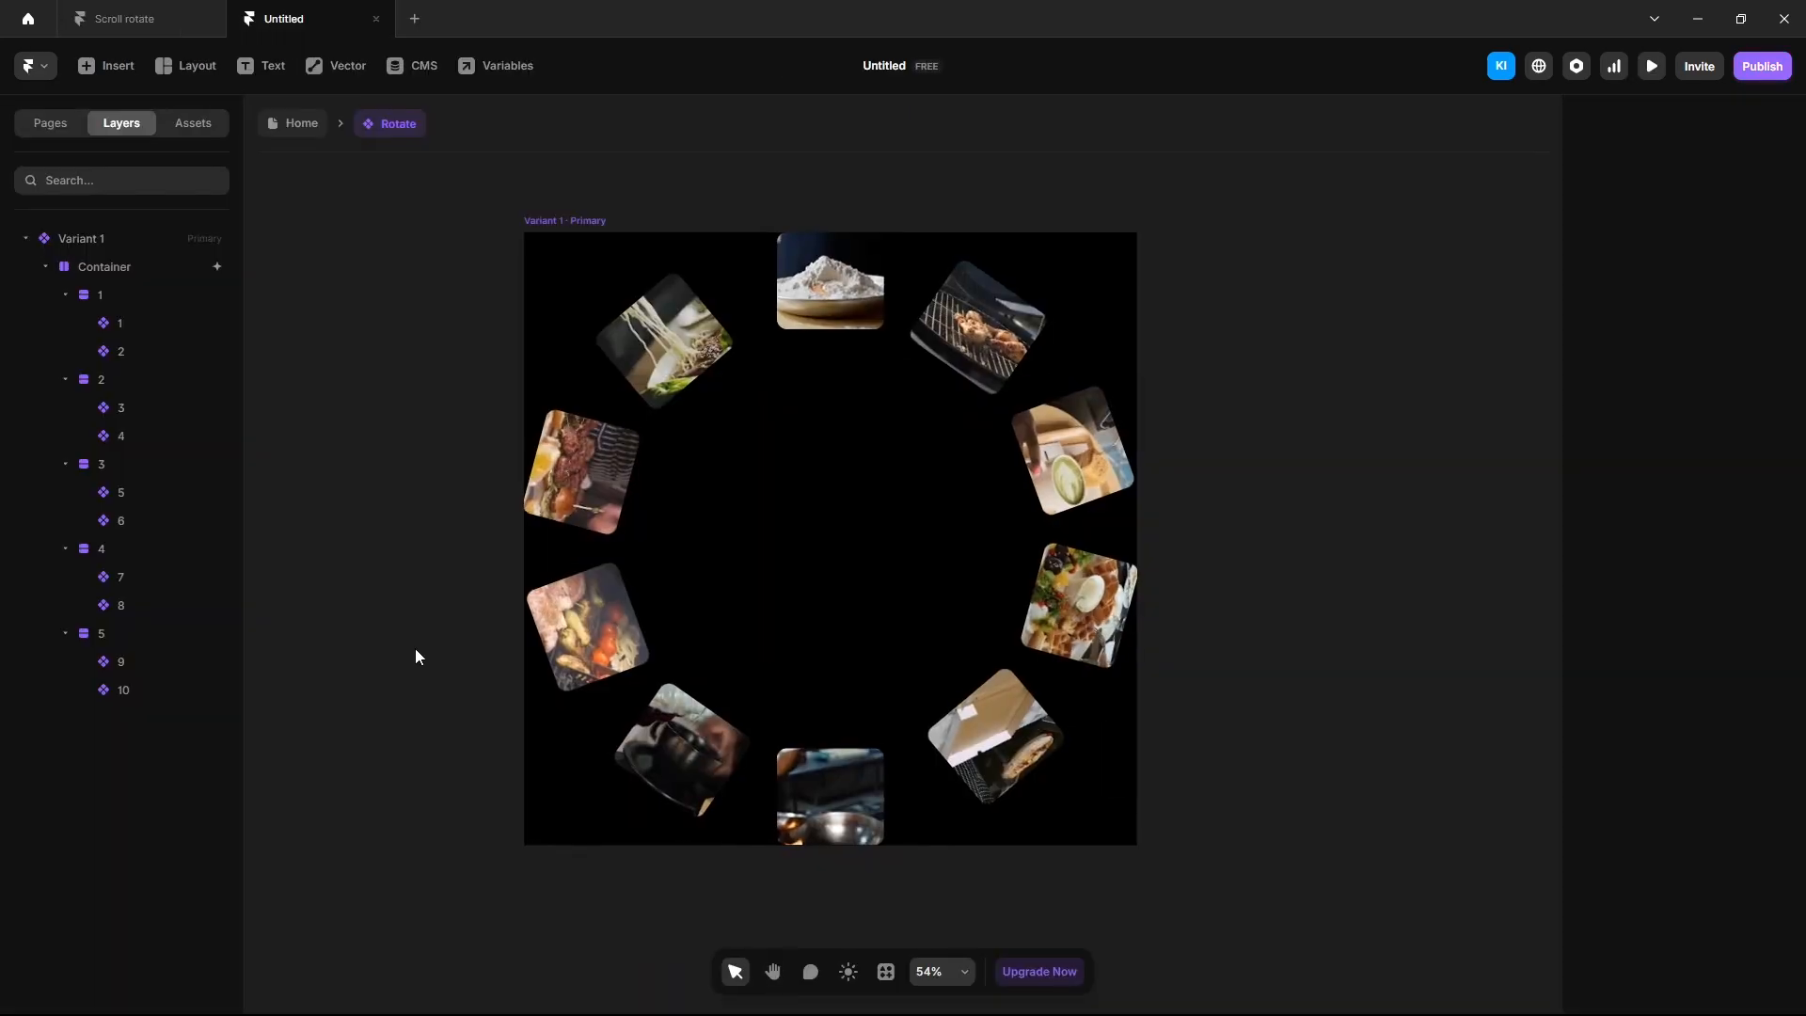
# Add the text "Epic Flavor in Motion" on the empty canvas beside Variant 1
pyautogui.press('t')
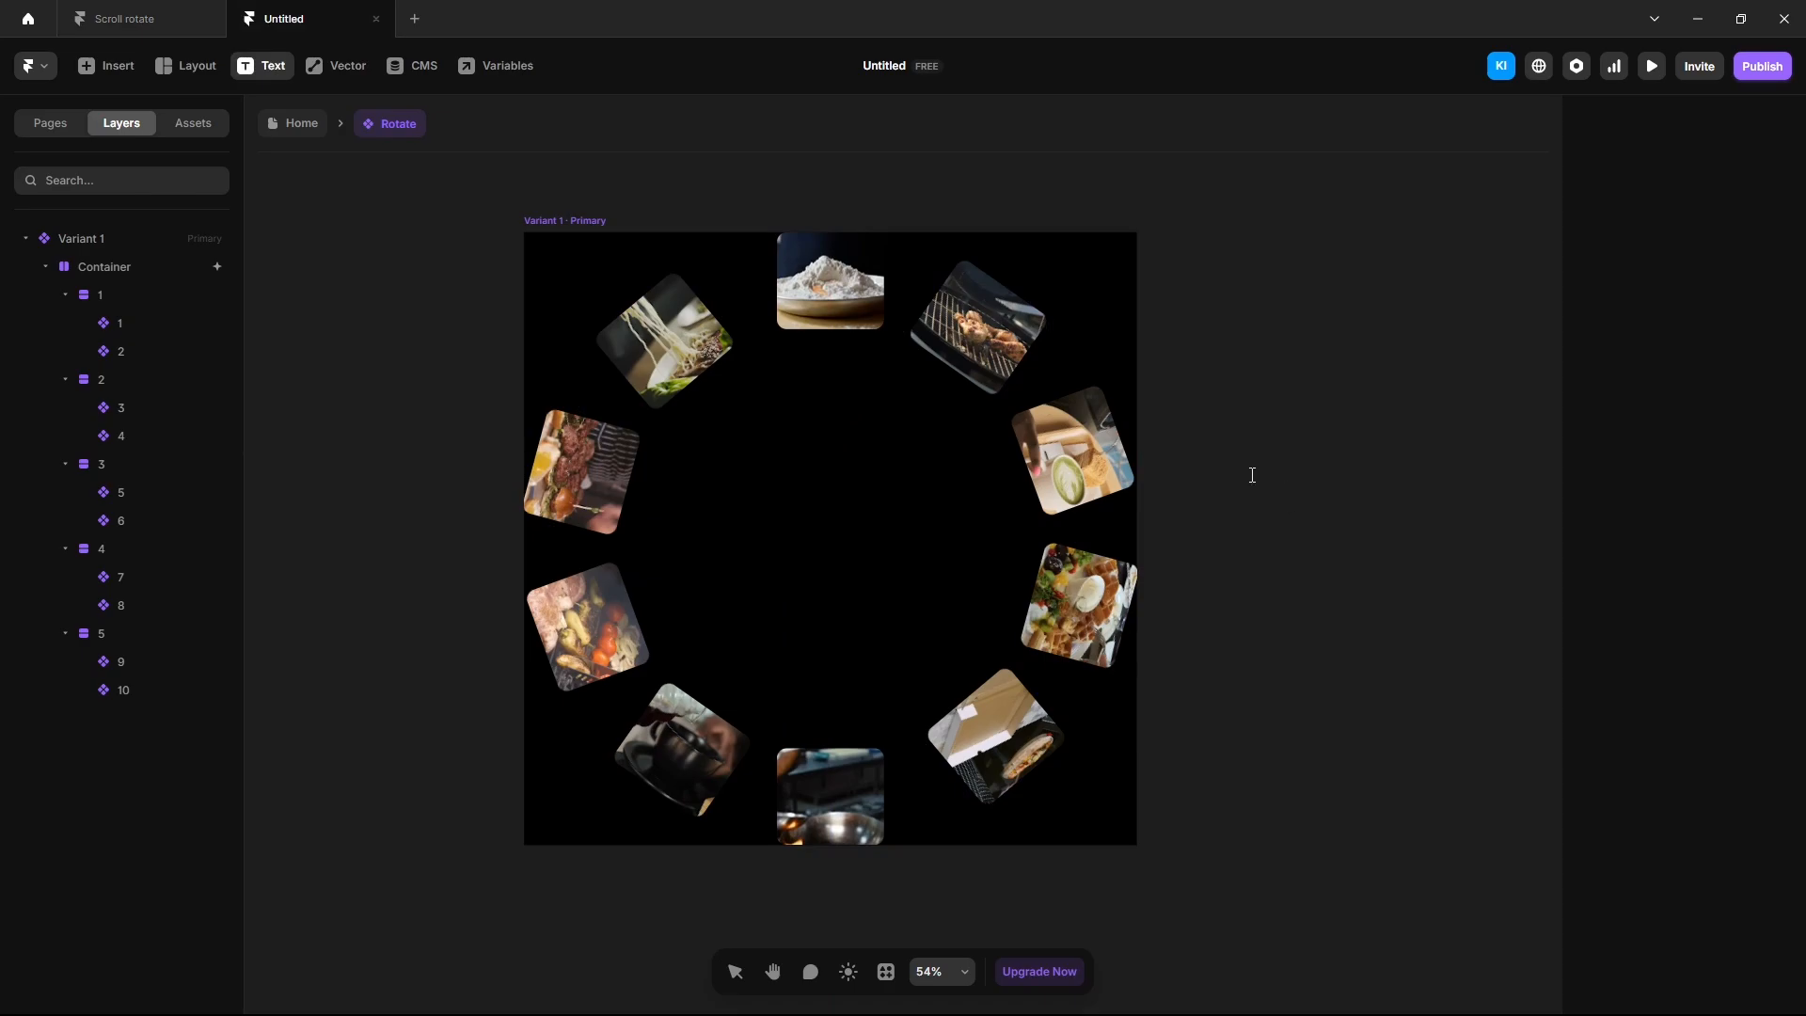
pyautogui.click(1198, 475)
pyautogui.write('Epic Flavor in Motion')
# Set the "Epic Flavor in Motion" text color to 979797 and its size to 130 px
pyautogui.hotkey('ctrl', 'a')
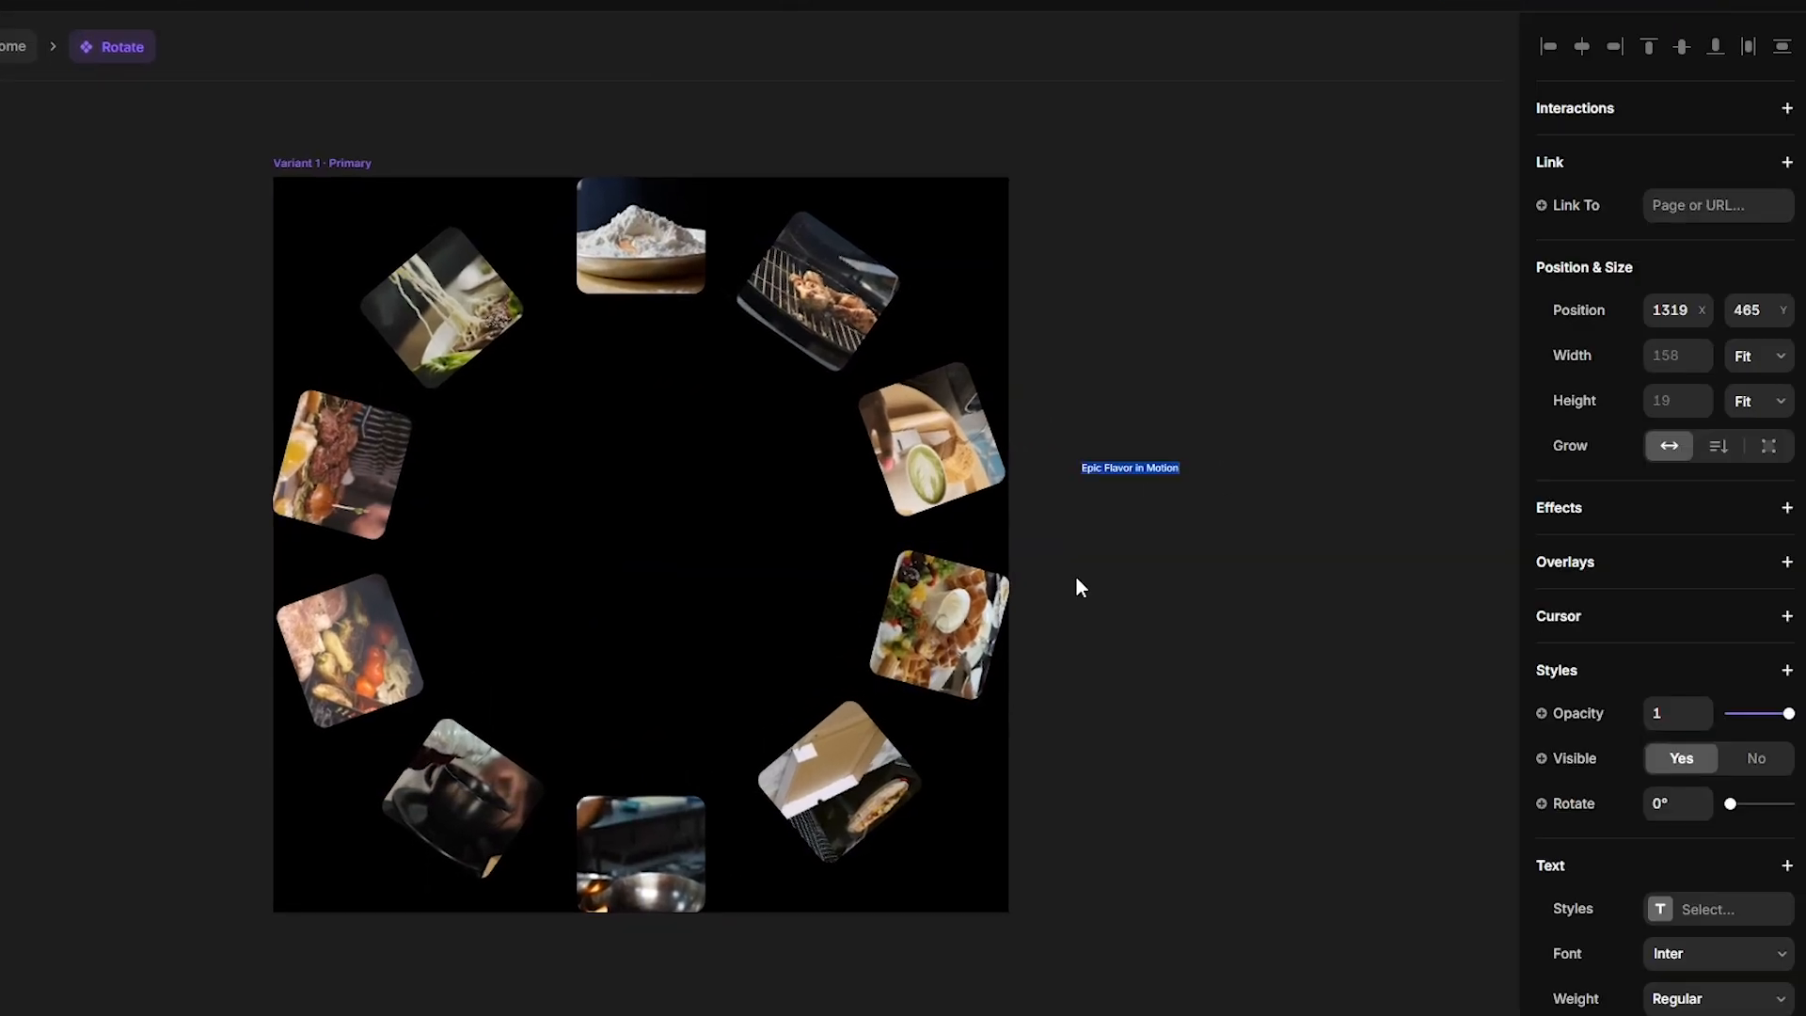
pyautogui.click(1677, 947)
pyautogui.write('97')
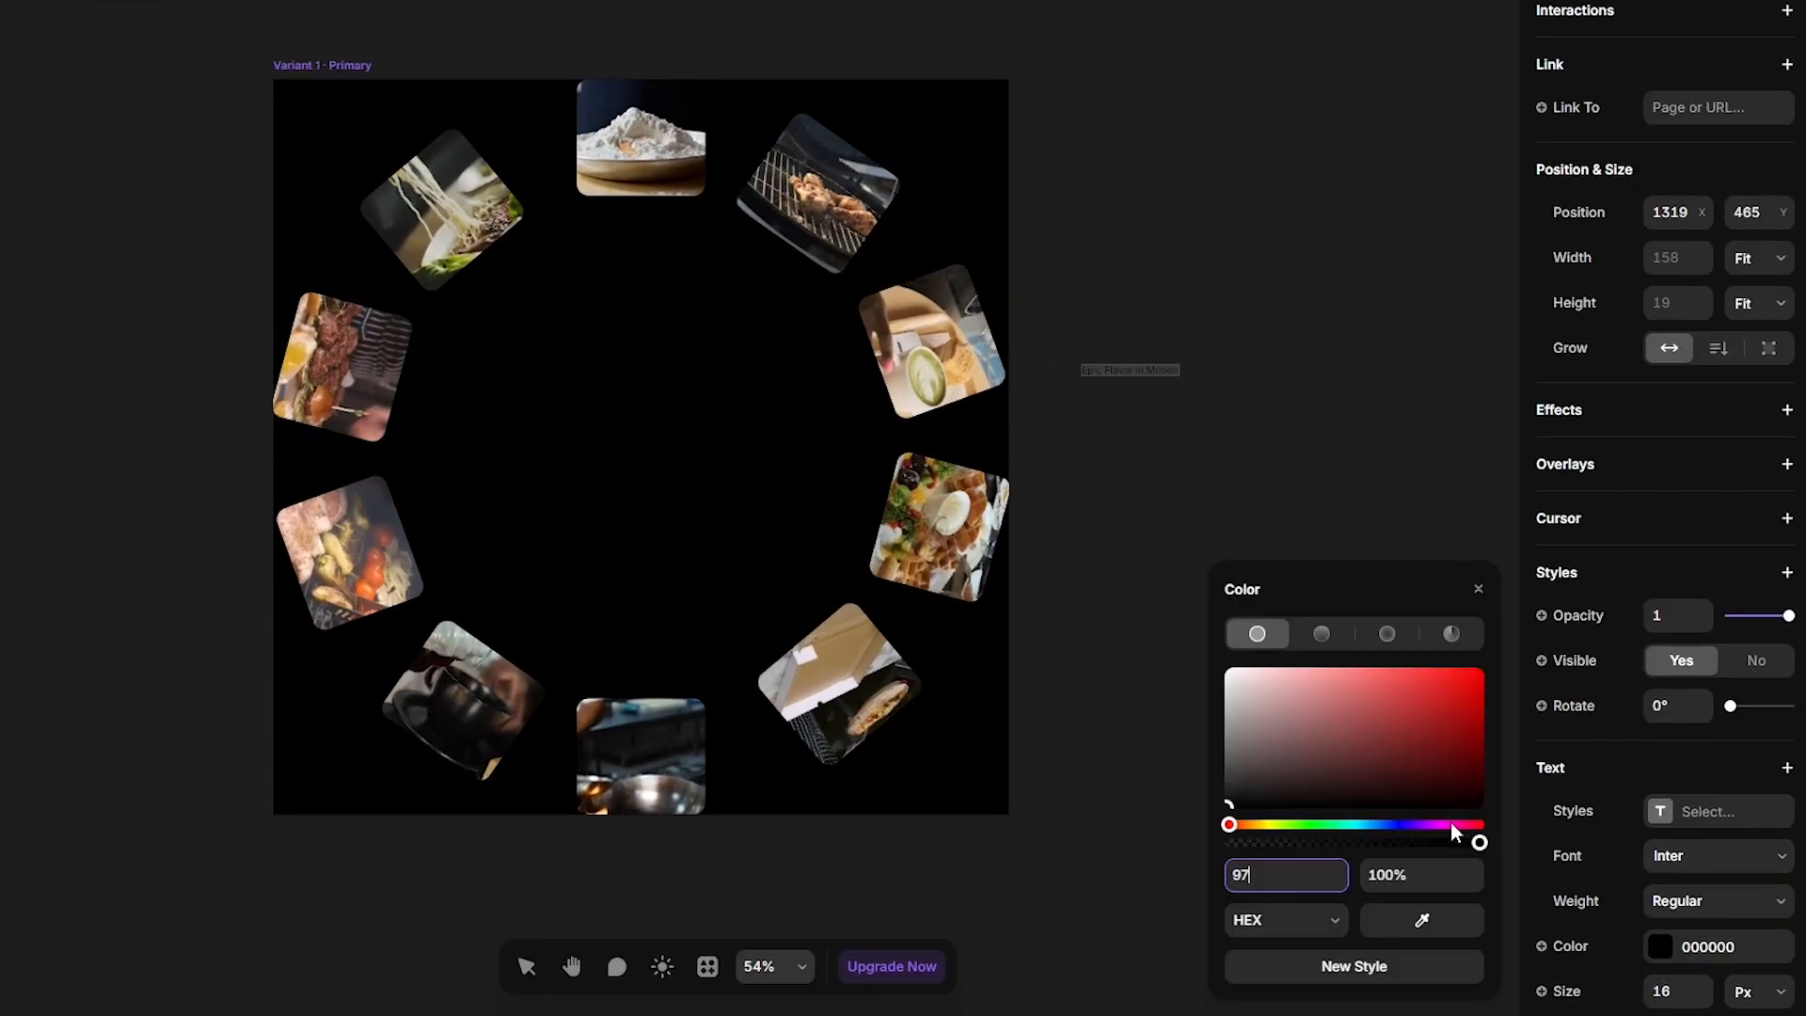
pyautogui.write('9797')
pyautogui.press('Tab')
pyautogui.write('13')
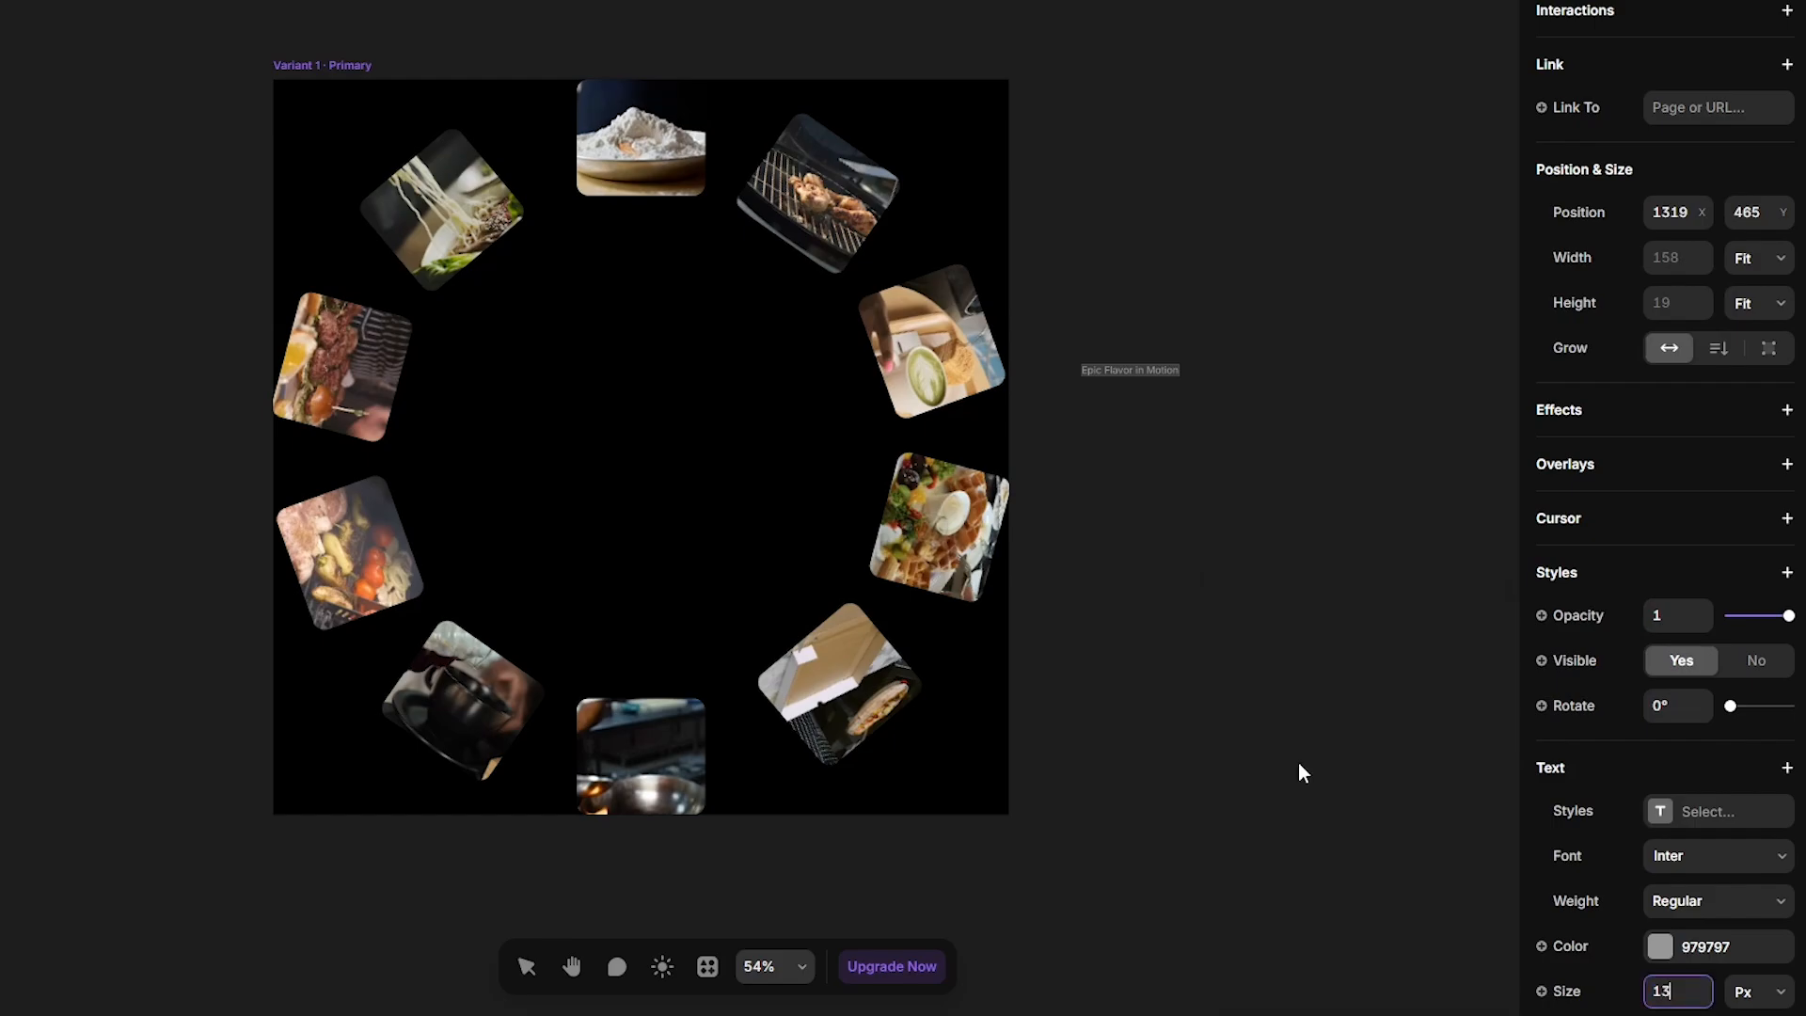
pyautogui.write('0')
# Change the font of the "Epic Flavor in Motion" text to BDO Grotesk
pyautogui.click(1718, 856)
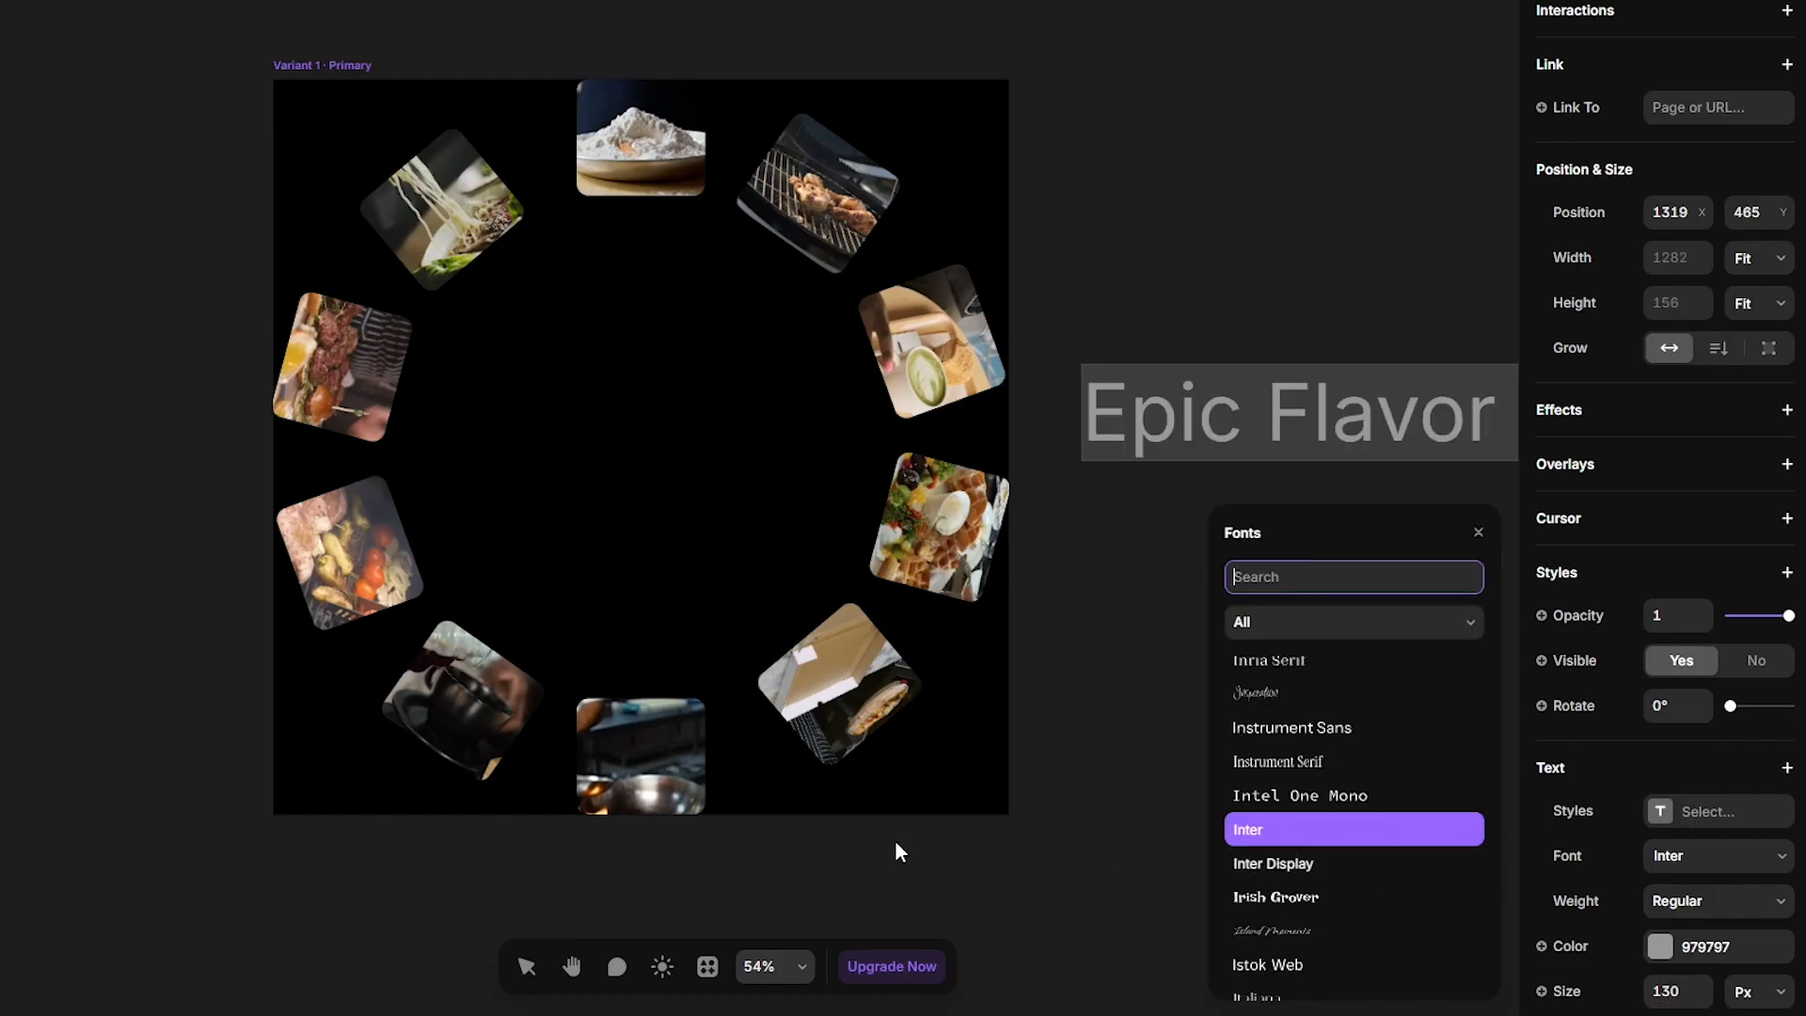
pyautogui.write('bd')
pyautogui.click(1354, 674)
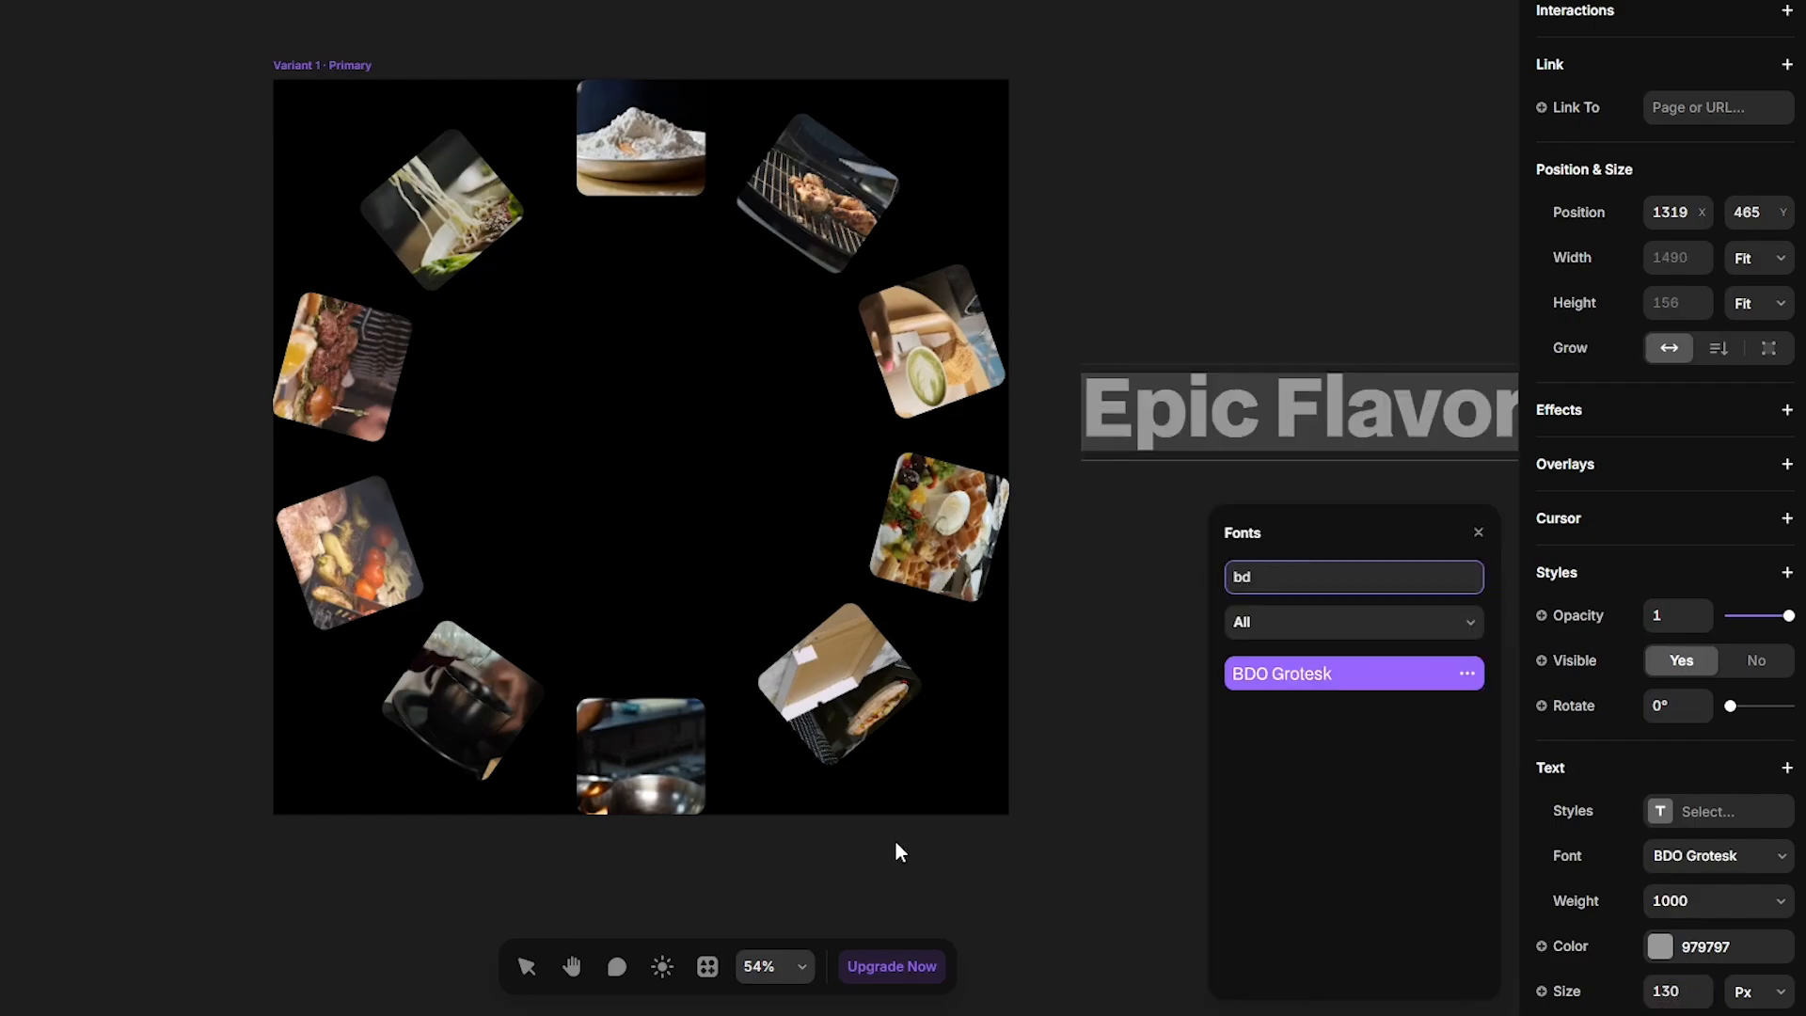
# Set the letter spacing of the "Epic Flavor in Motion" text to -0.04 em
pyautogui.click(1651, 924)
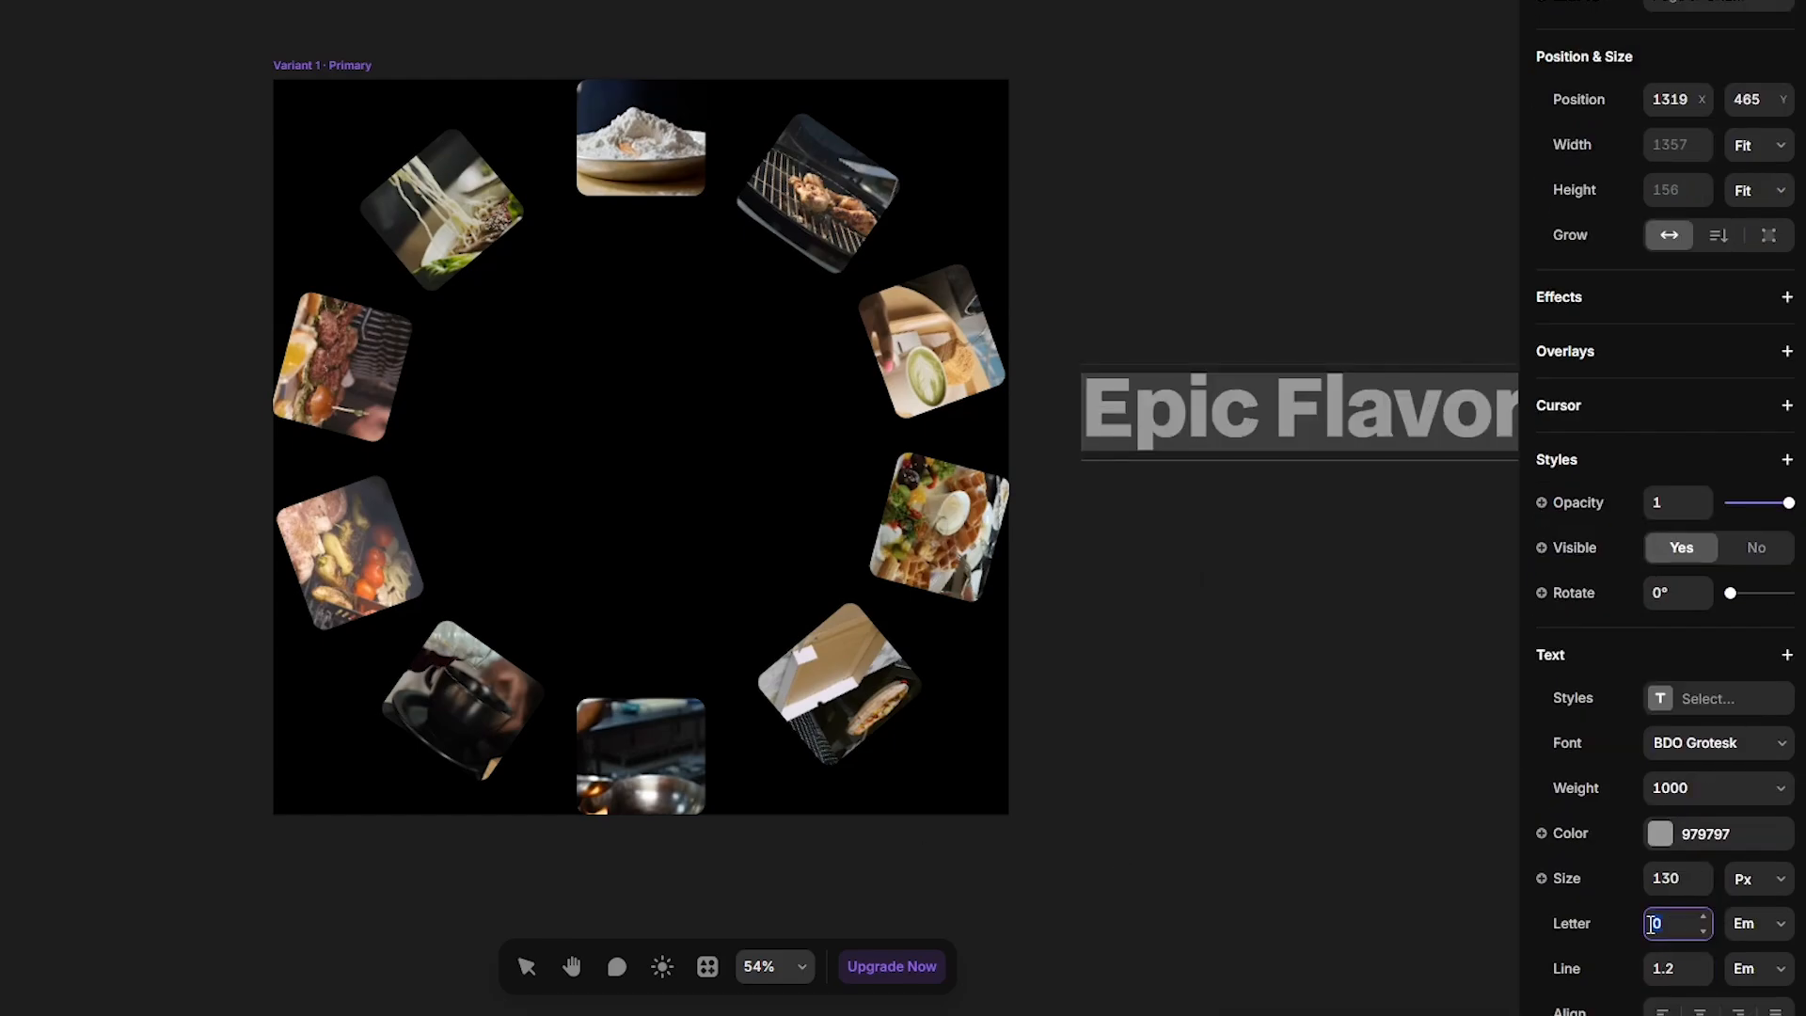
pyautogui.press('Down')
pyautogui.press('Down')
pyautogui.press('Down')
pyautogui.press('Down')
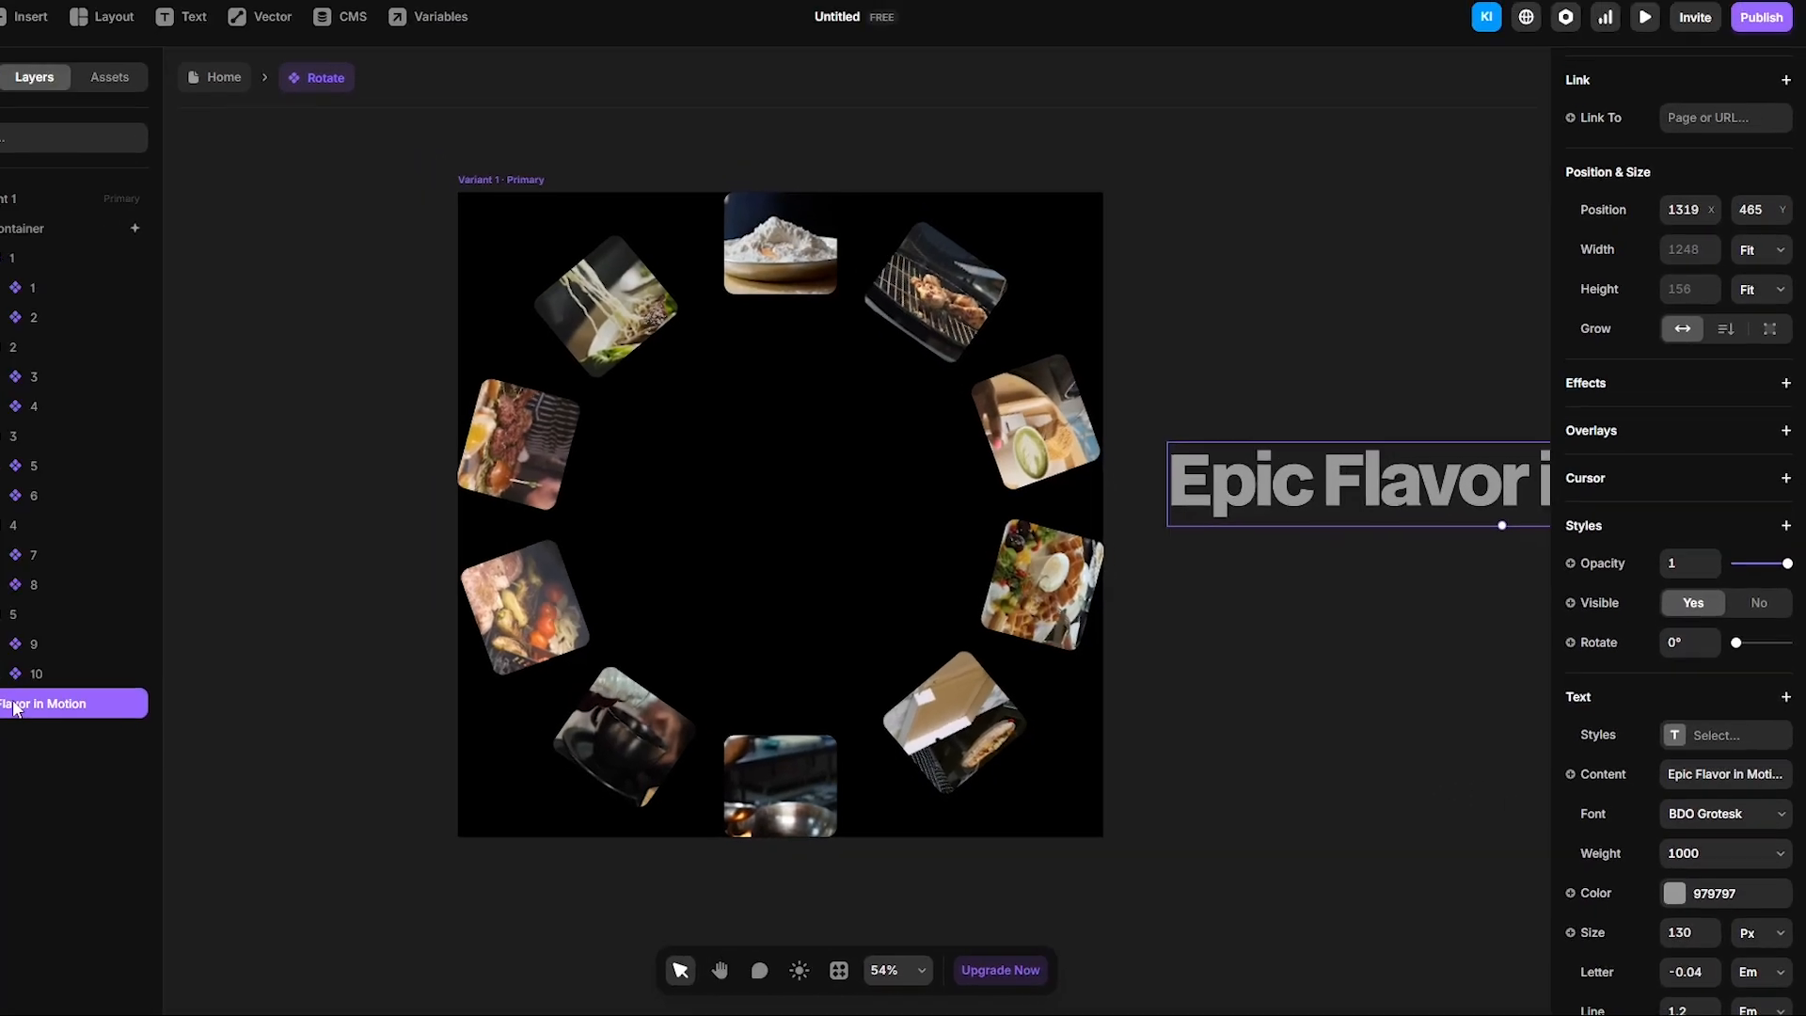
# Move the "Epic Flavor in Motion" text into Variant 1 and set its position type to Absolute
pyautogui.moveTo(121, 717); pyautogui.dragTo(85, 247)
pyautogui.click(1728, 249)
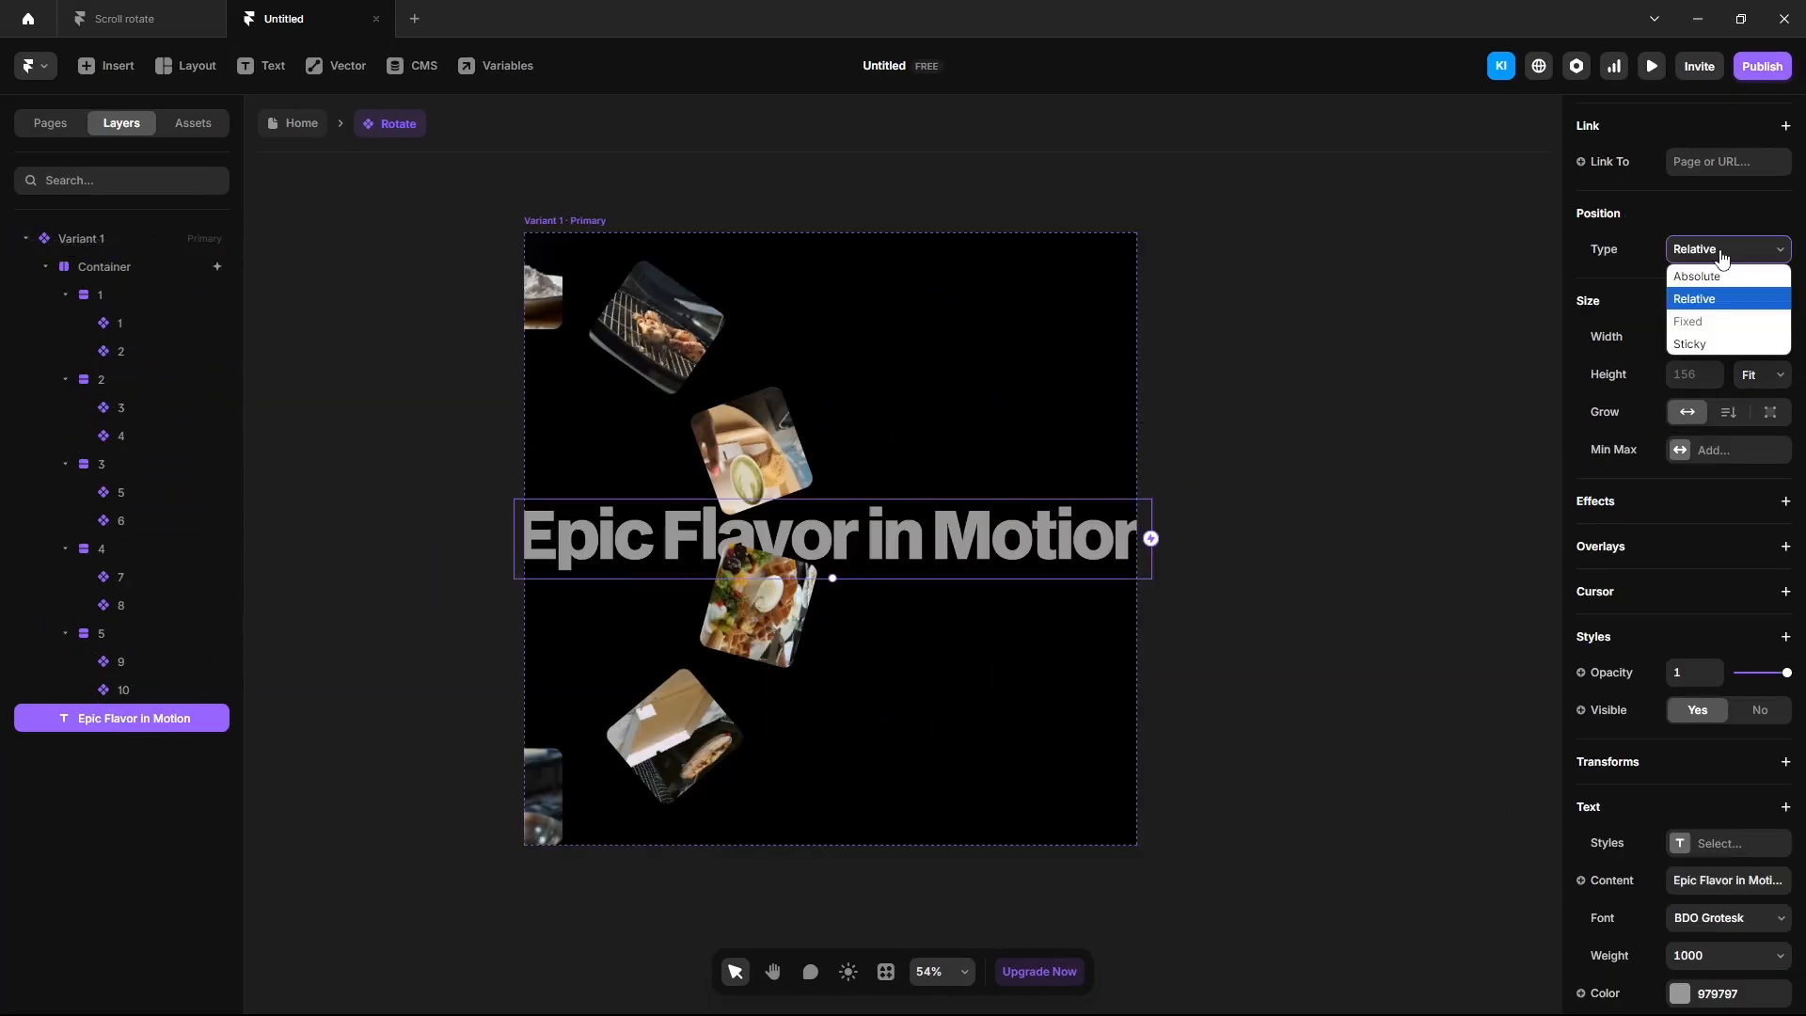
pyautogui.click(1718, 277)
# Break the headline into two lines, "Epic Flavor" and "in Motion", and center-align the text
pyautogui.doubleClick(871, 536)
pyautogui.press('BackSpace')
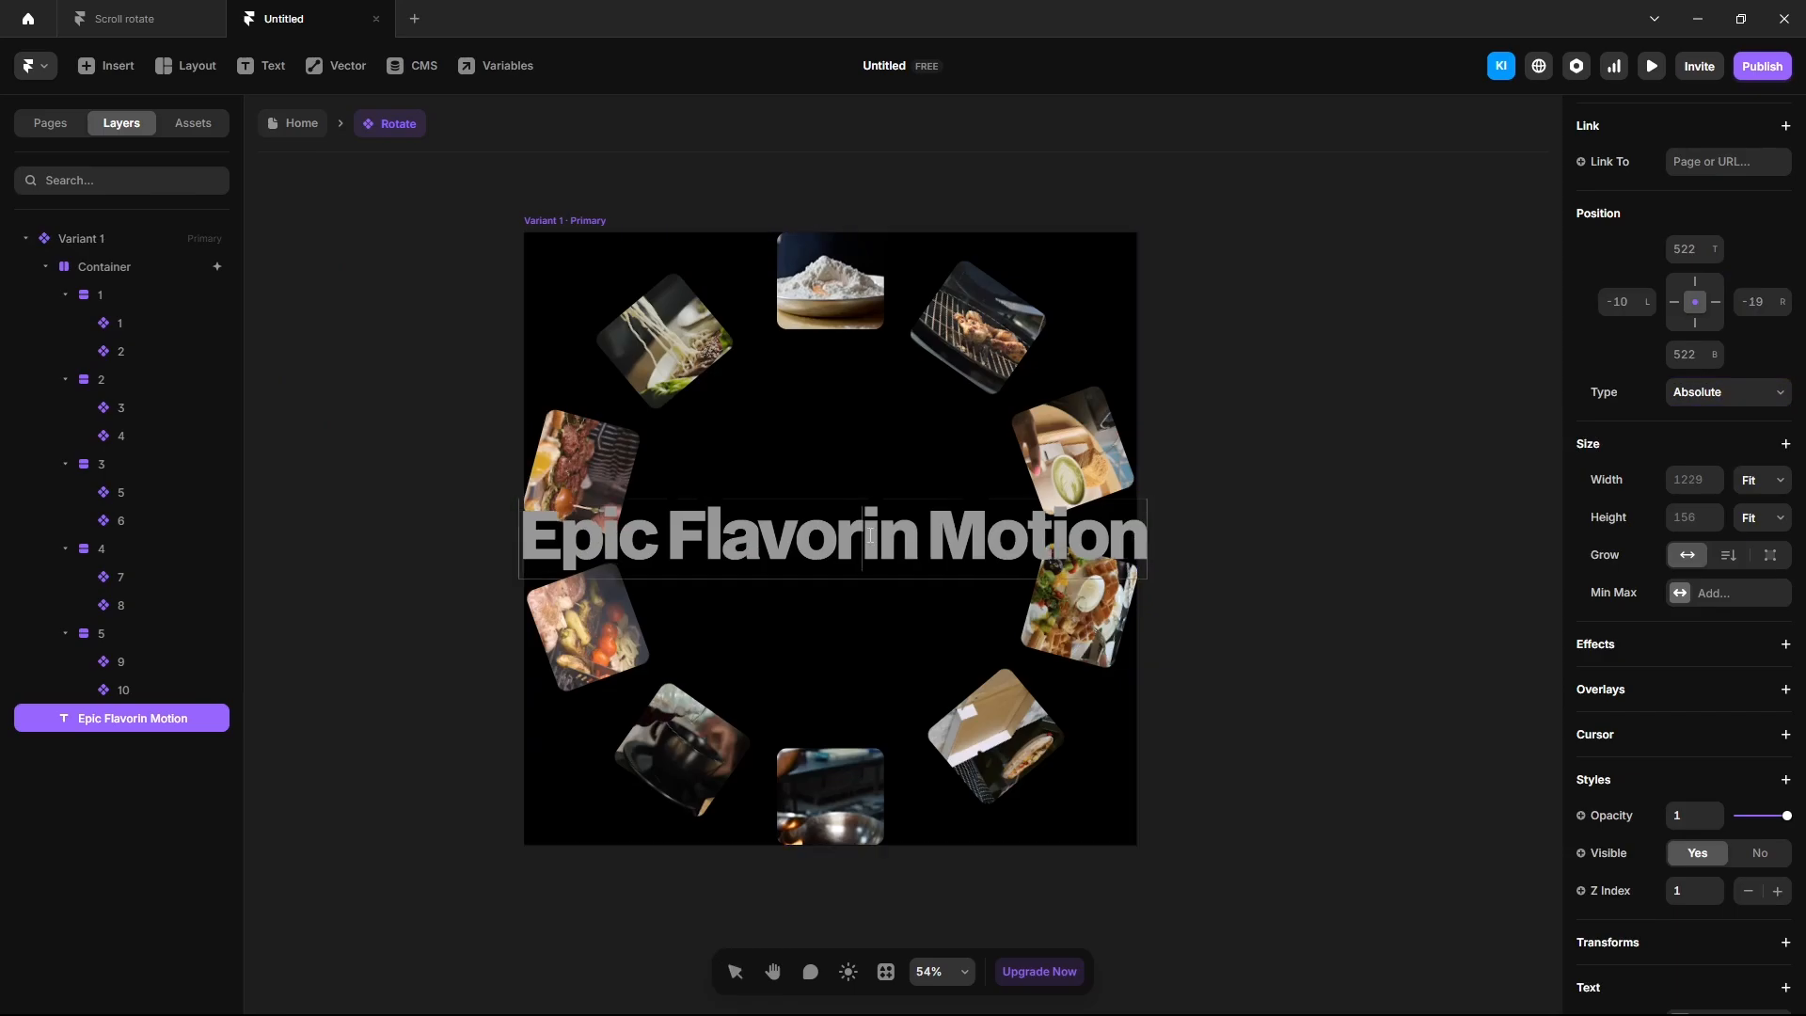
pyautogui.press('Return')
pyautogui.hotkey('ctrl', 'a')
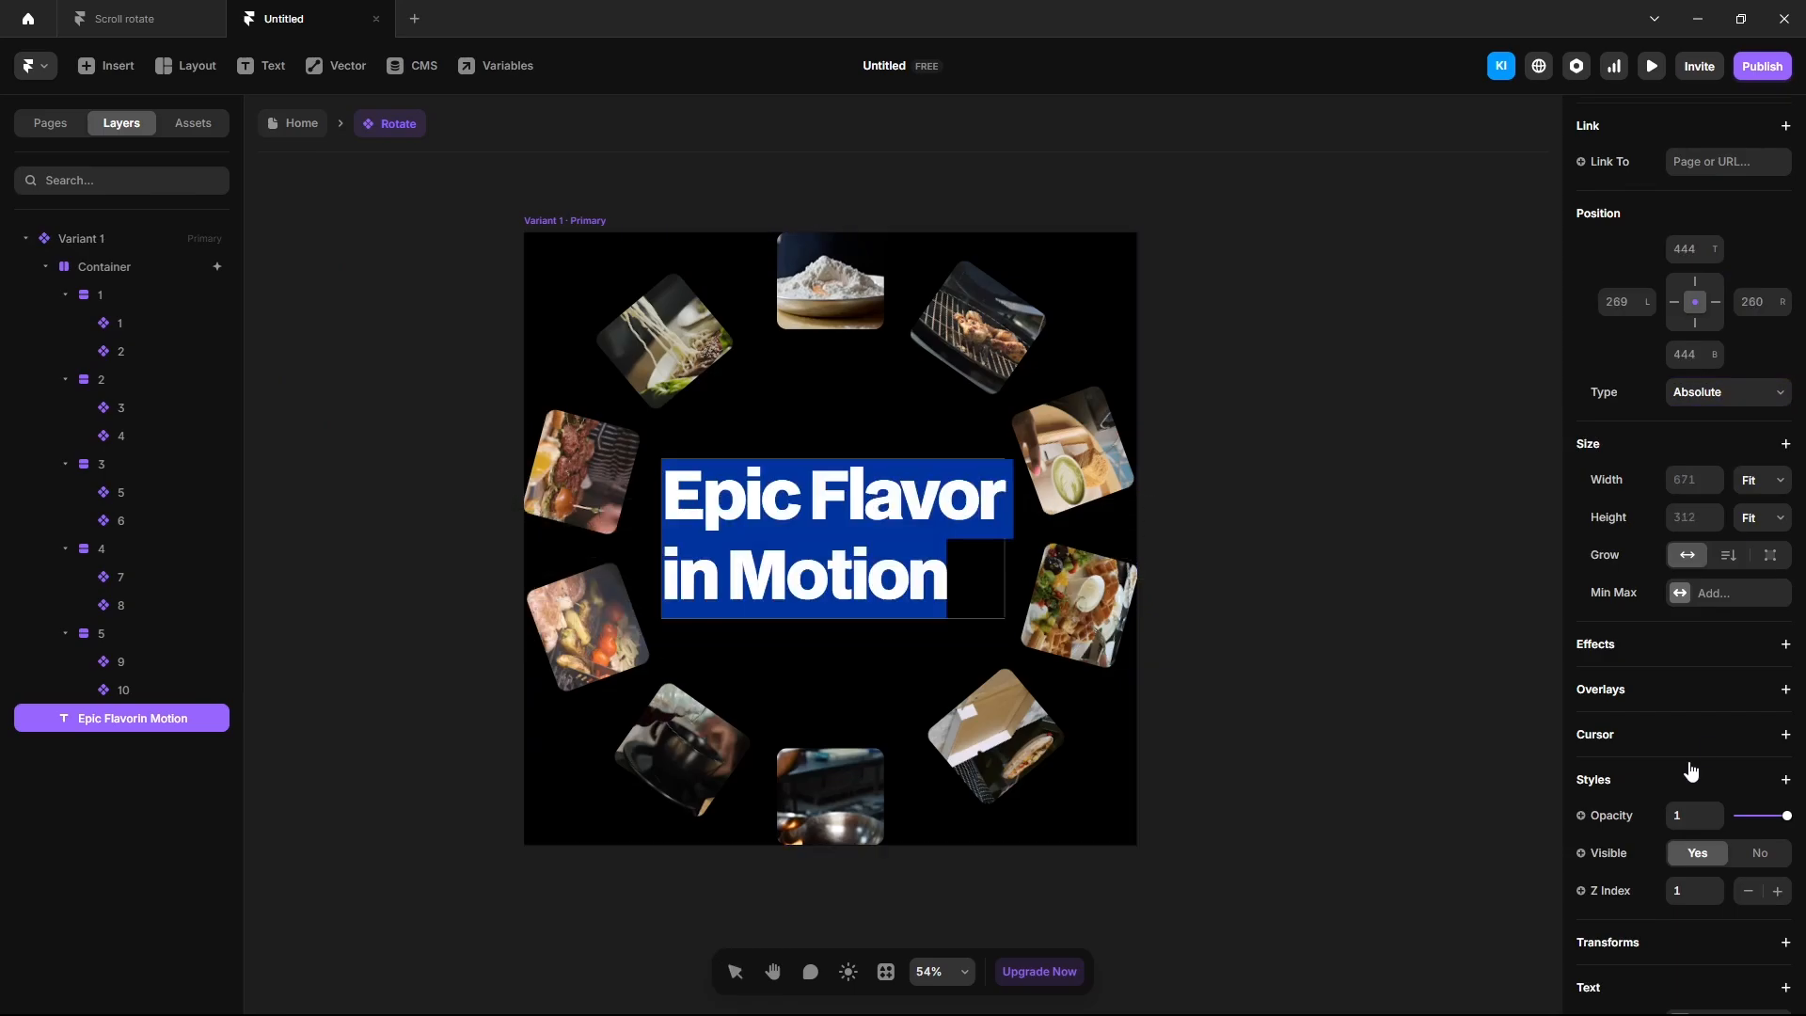
pyautogui.scroll(-5, 1693, 800)
pyautogui.click(1711, 912)
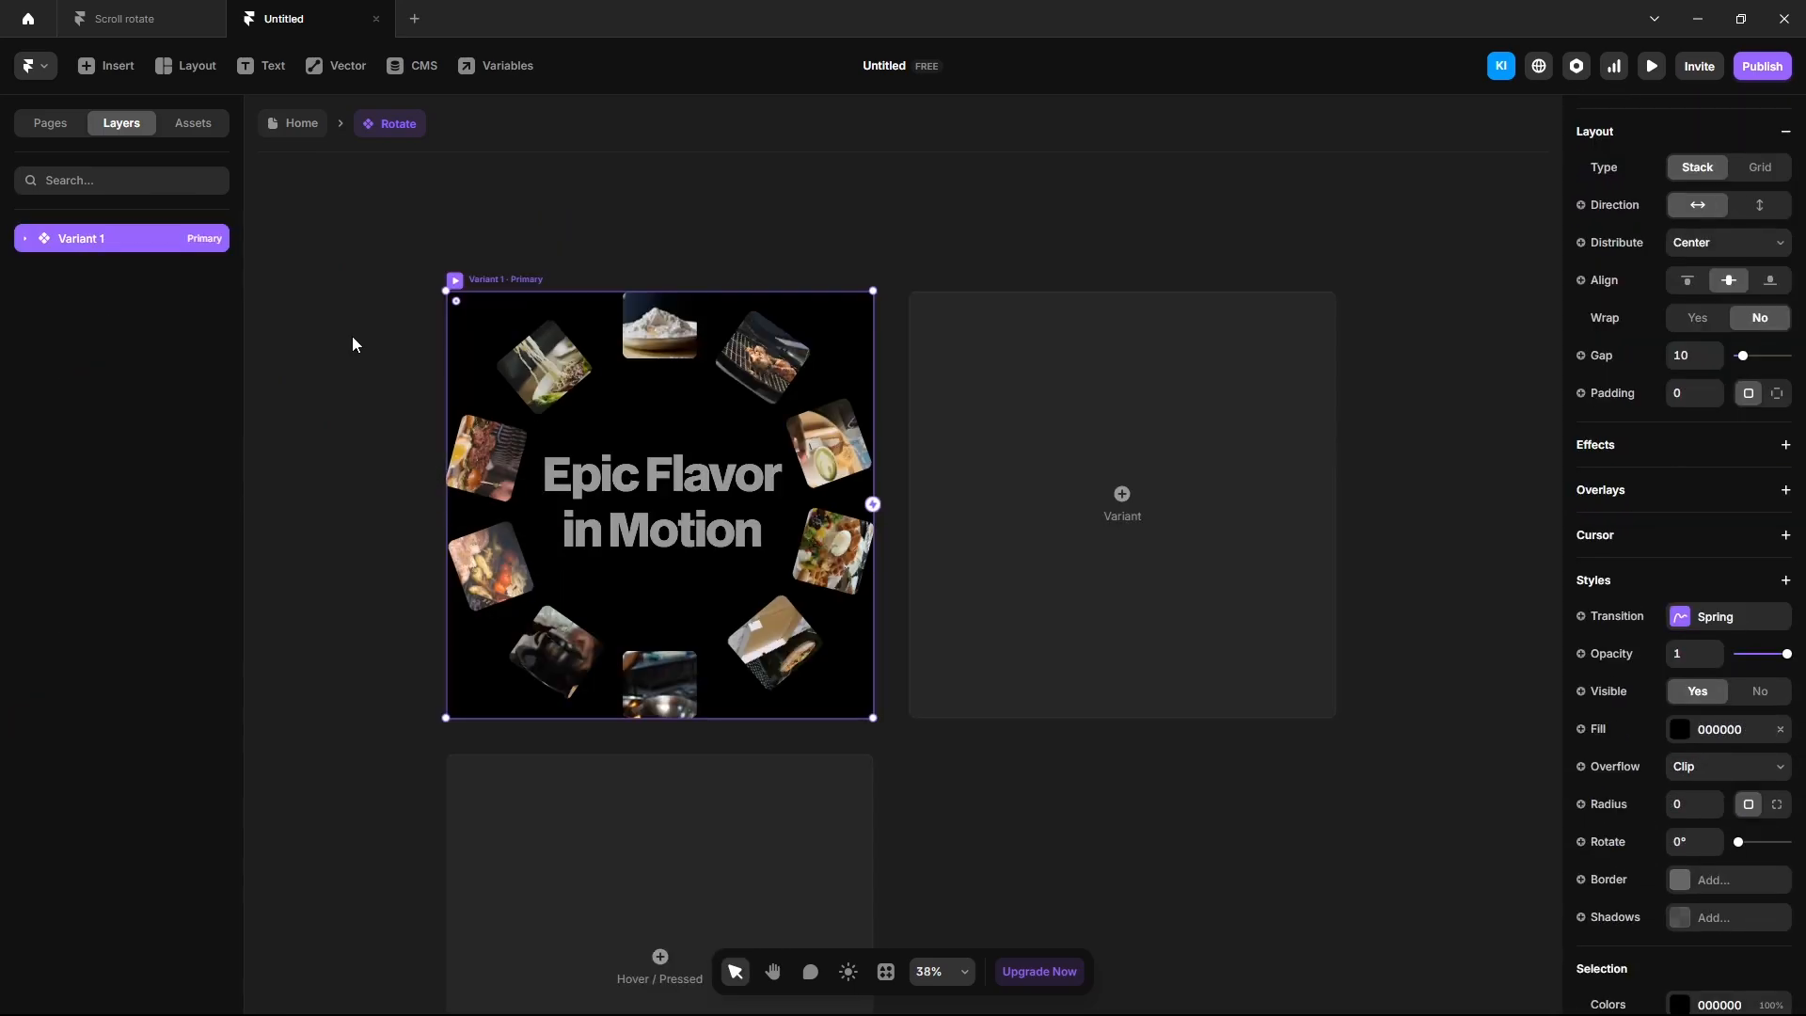
# Rename Variant 1 to Desktop
pyautogui.click(354, 342)
pyautogui.click(473, 281)
pyautogui.doubleClick(80, 238)
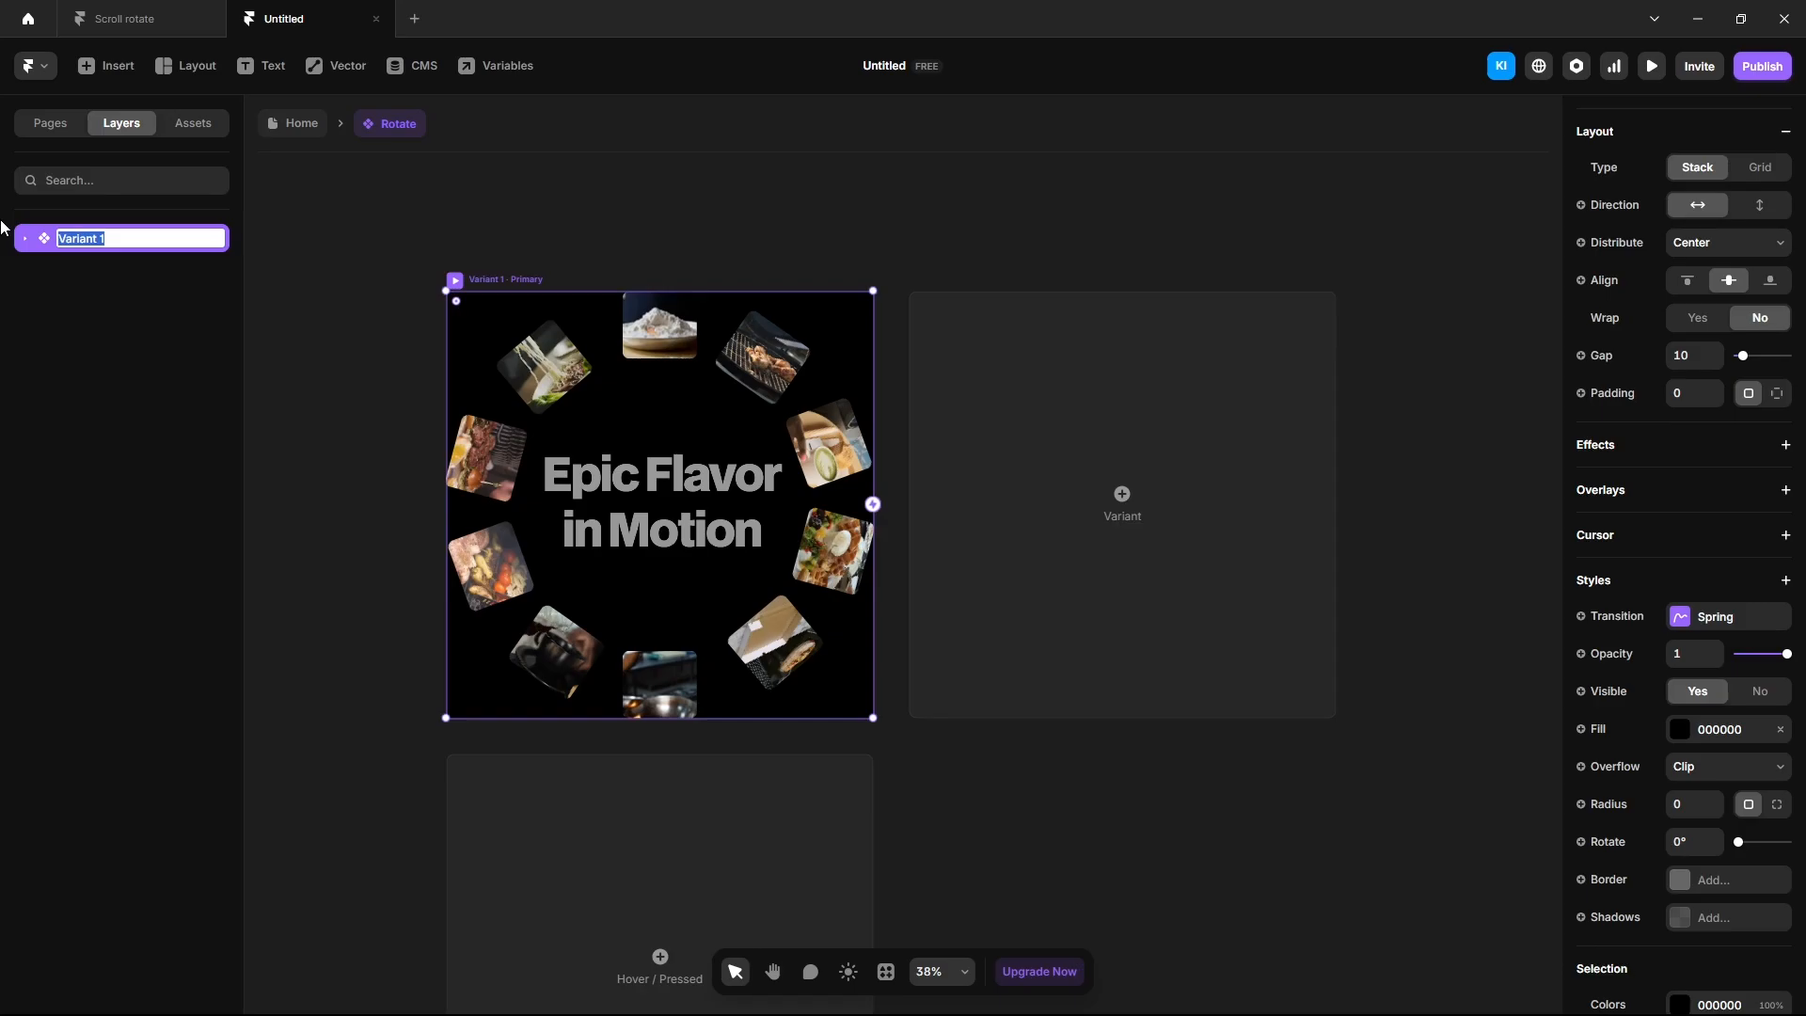
pyautogui.press('Return')
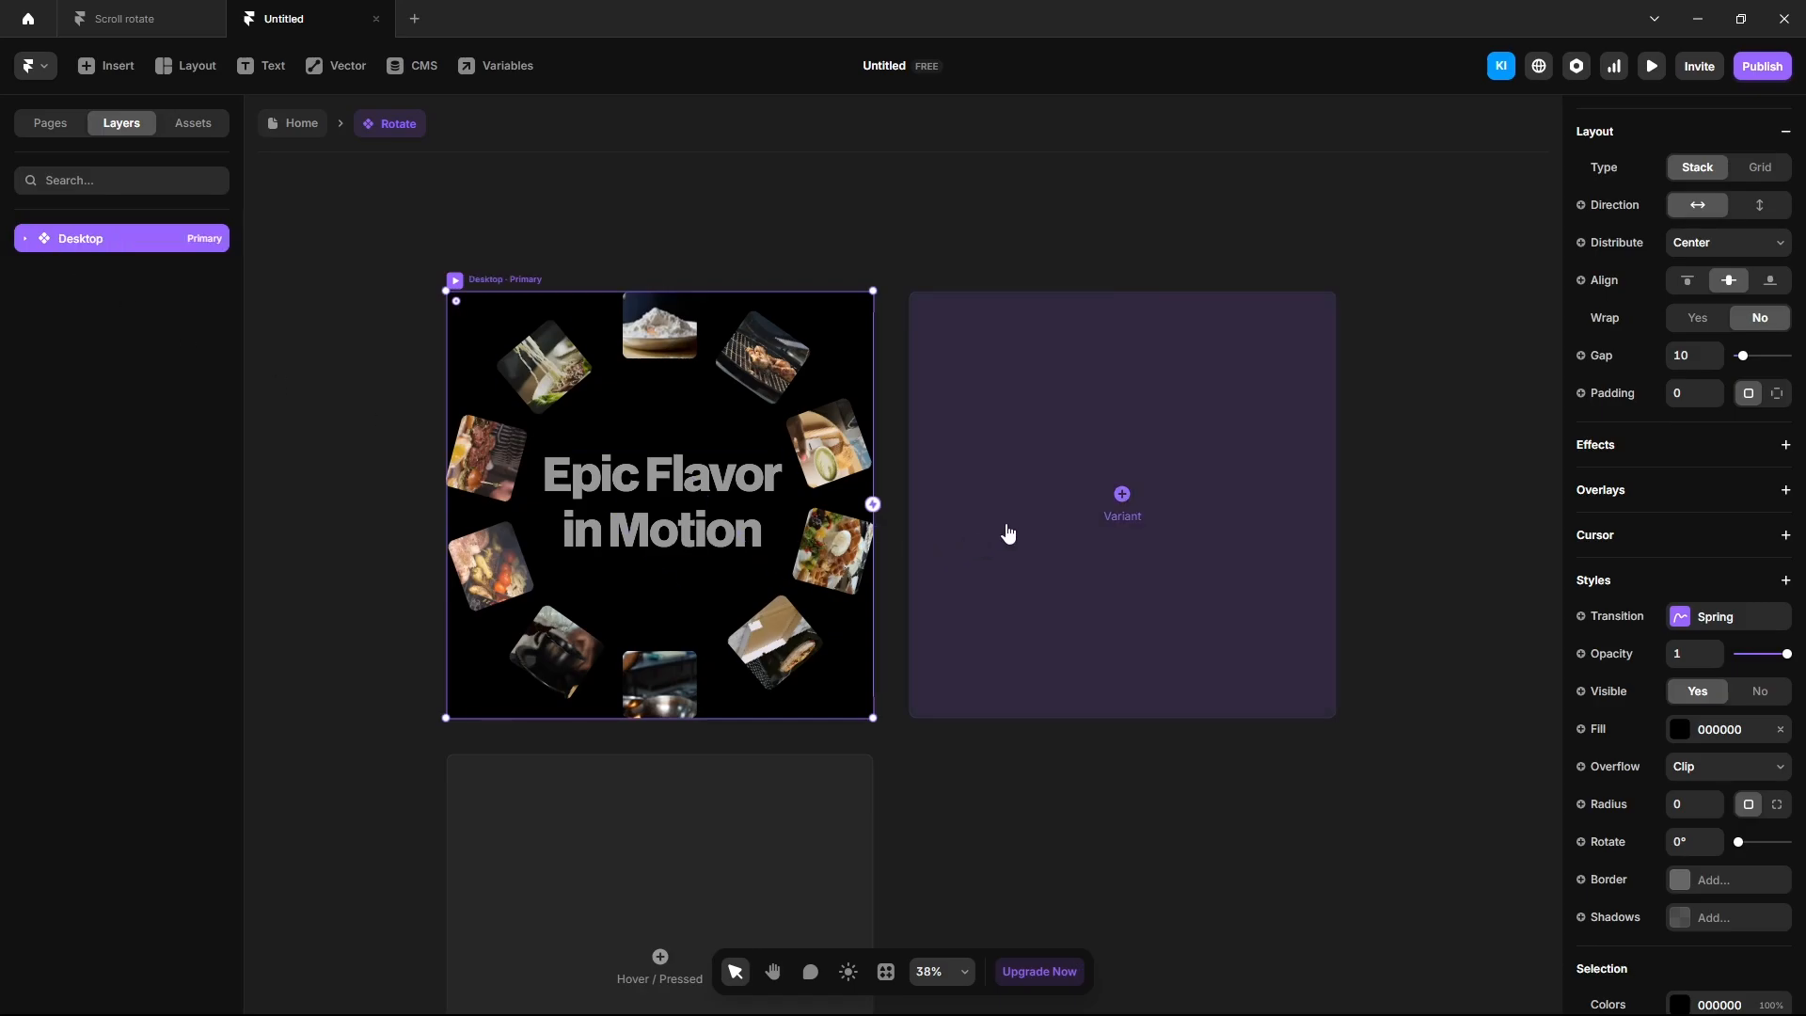
# Add a second variant based on Desktop and name it Hover
pyautogui.click(1132, 508)
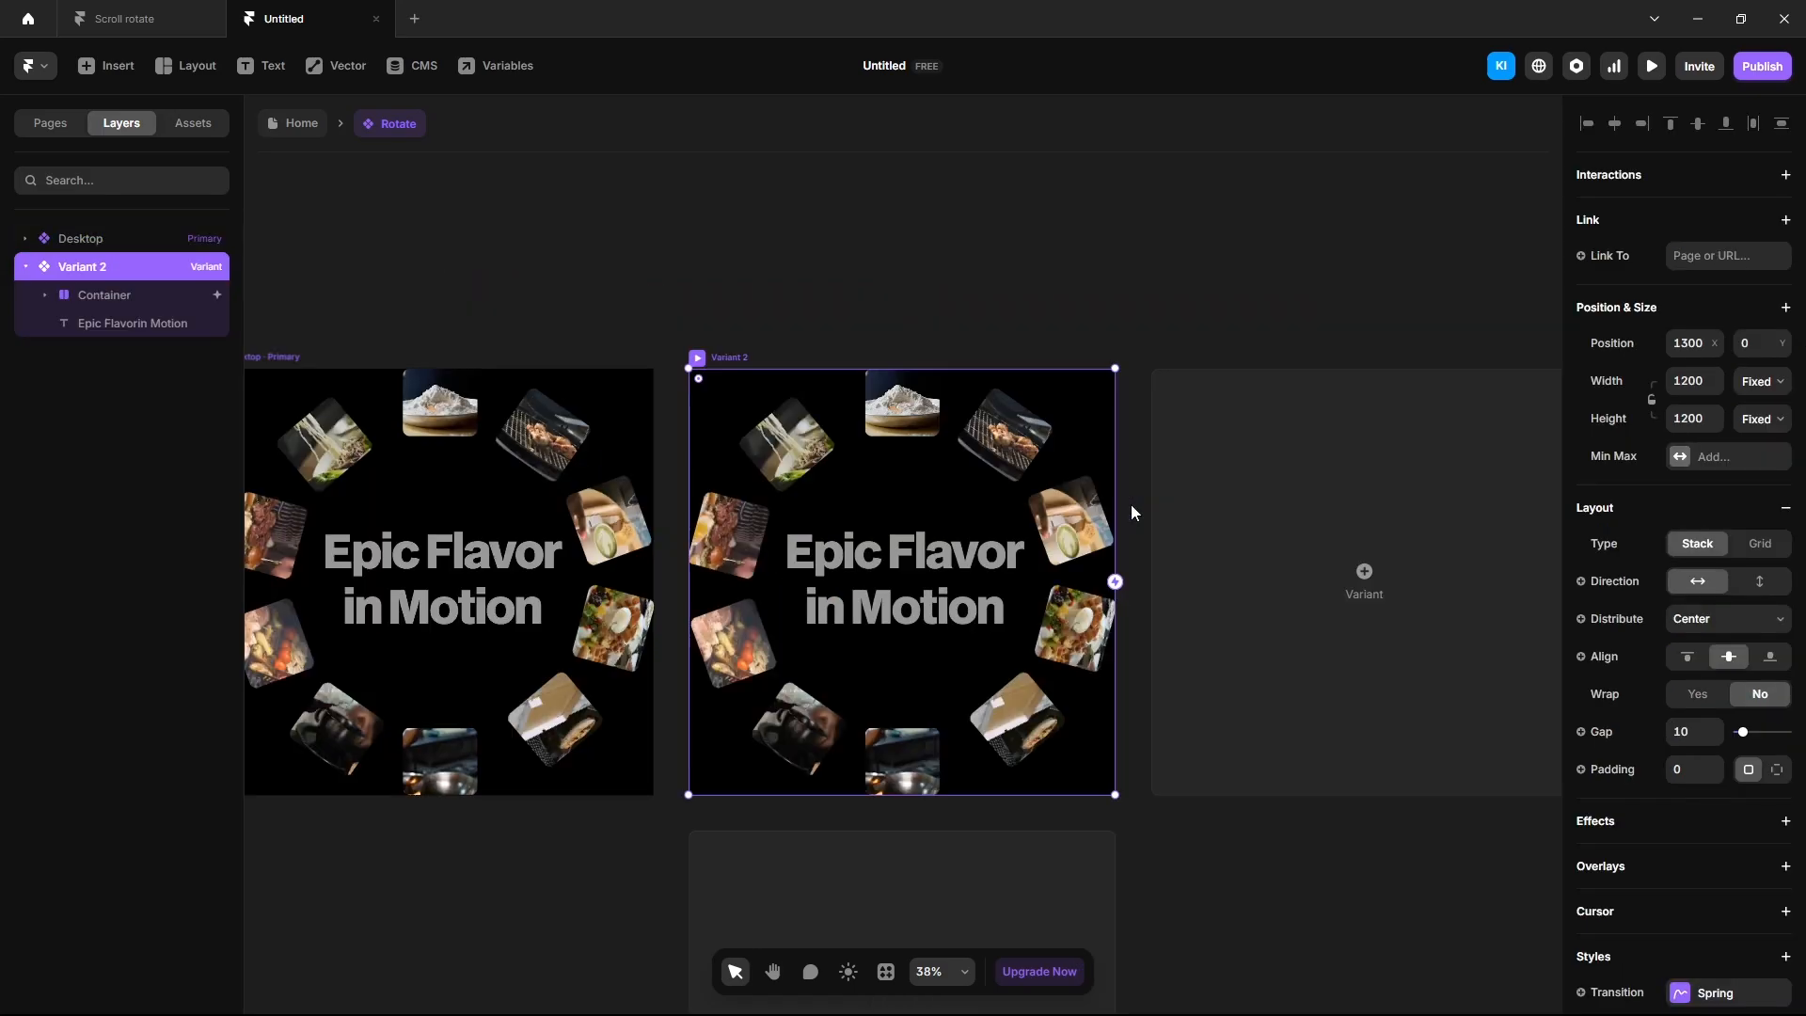
pyautogui.doubleClick(77, 266)
pyautogui.write('Hover')
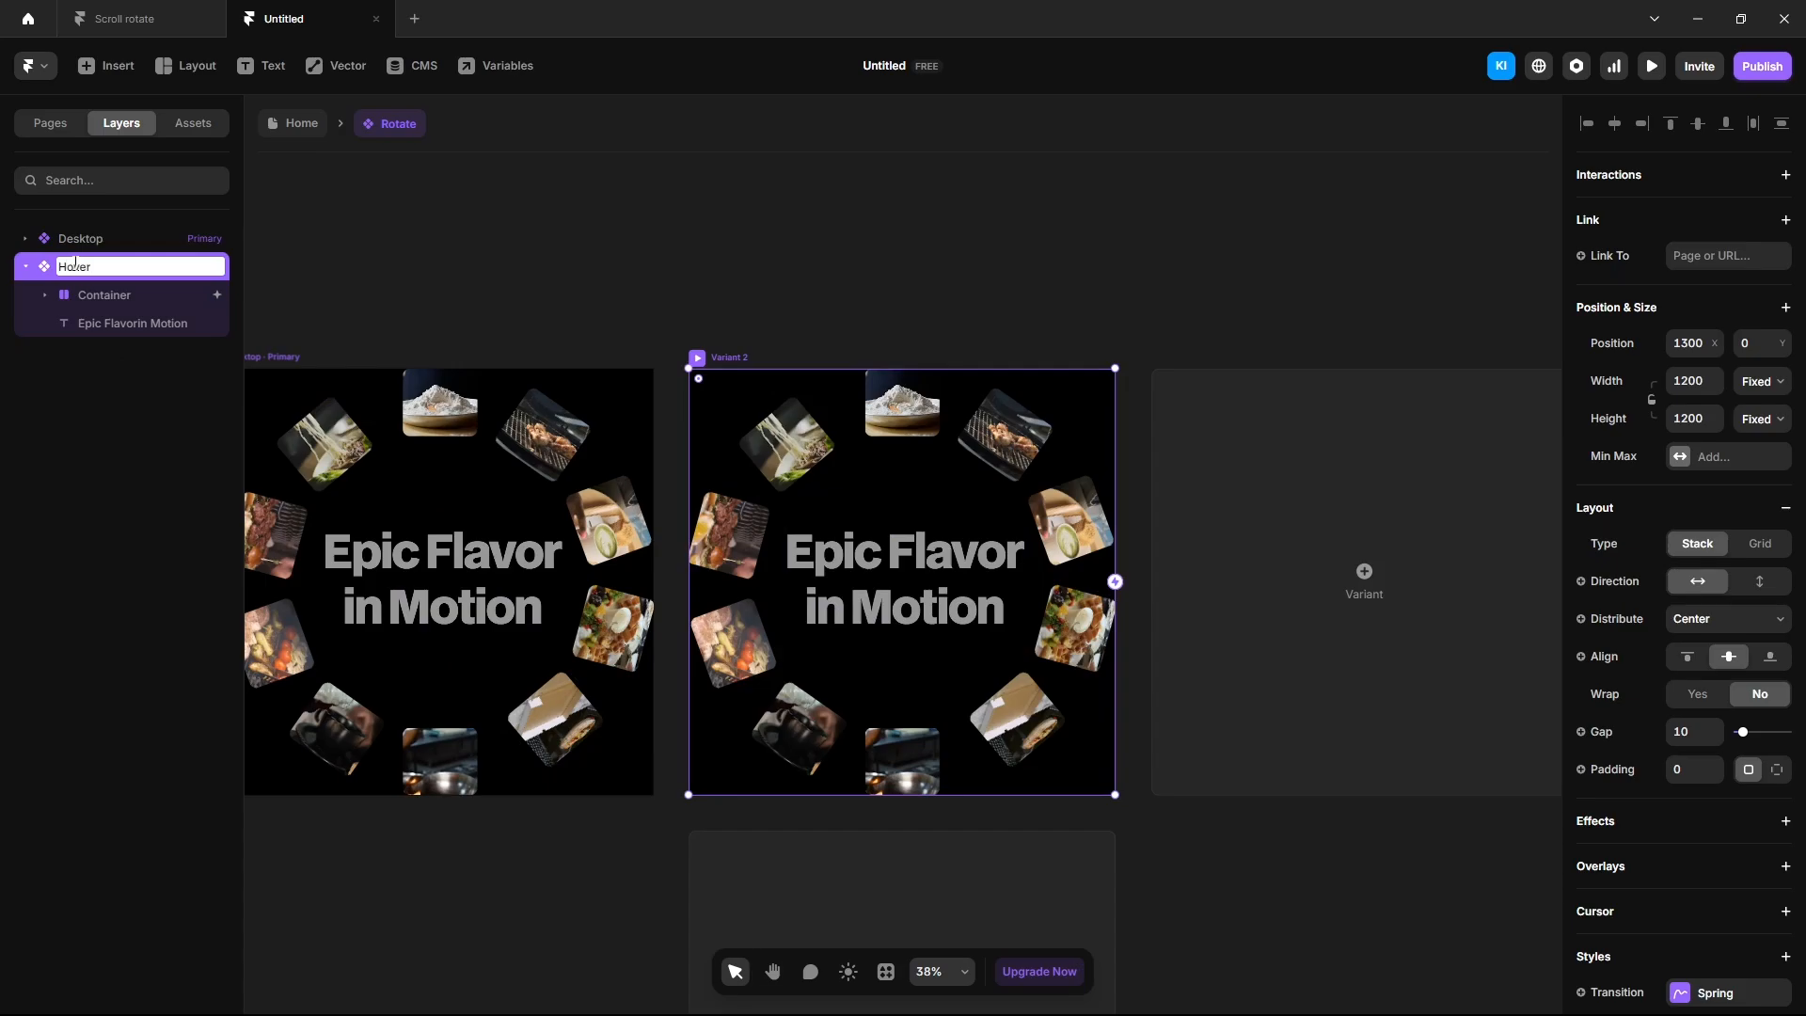
# Scale down stacks 1 to 5 together in the Hover variant so the ring of videos closes in around the headline
pyautogui.click(44, 294)
pyautogui.click(98, 319)
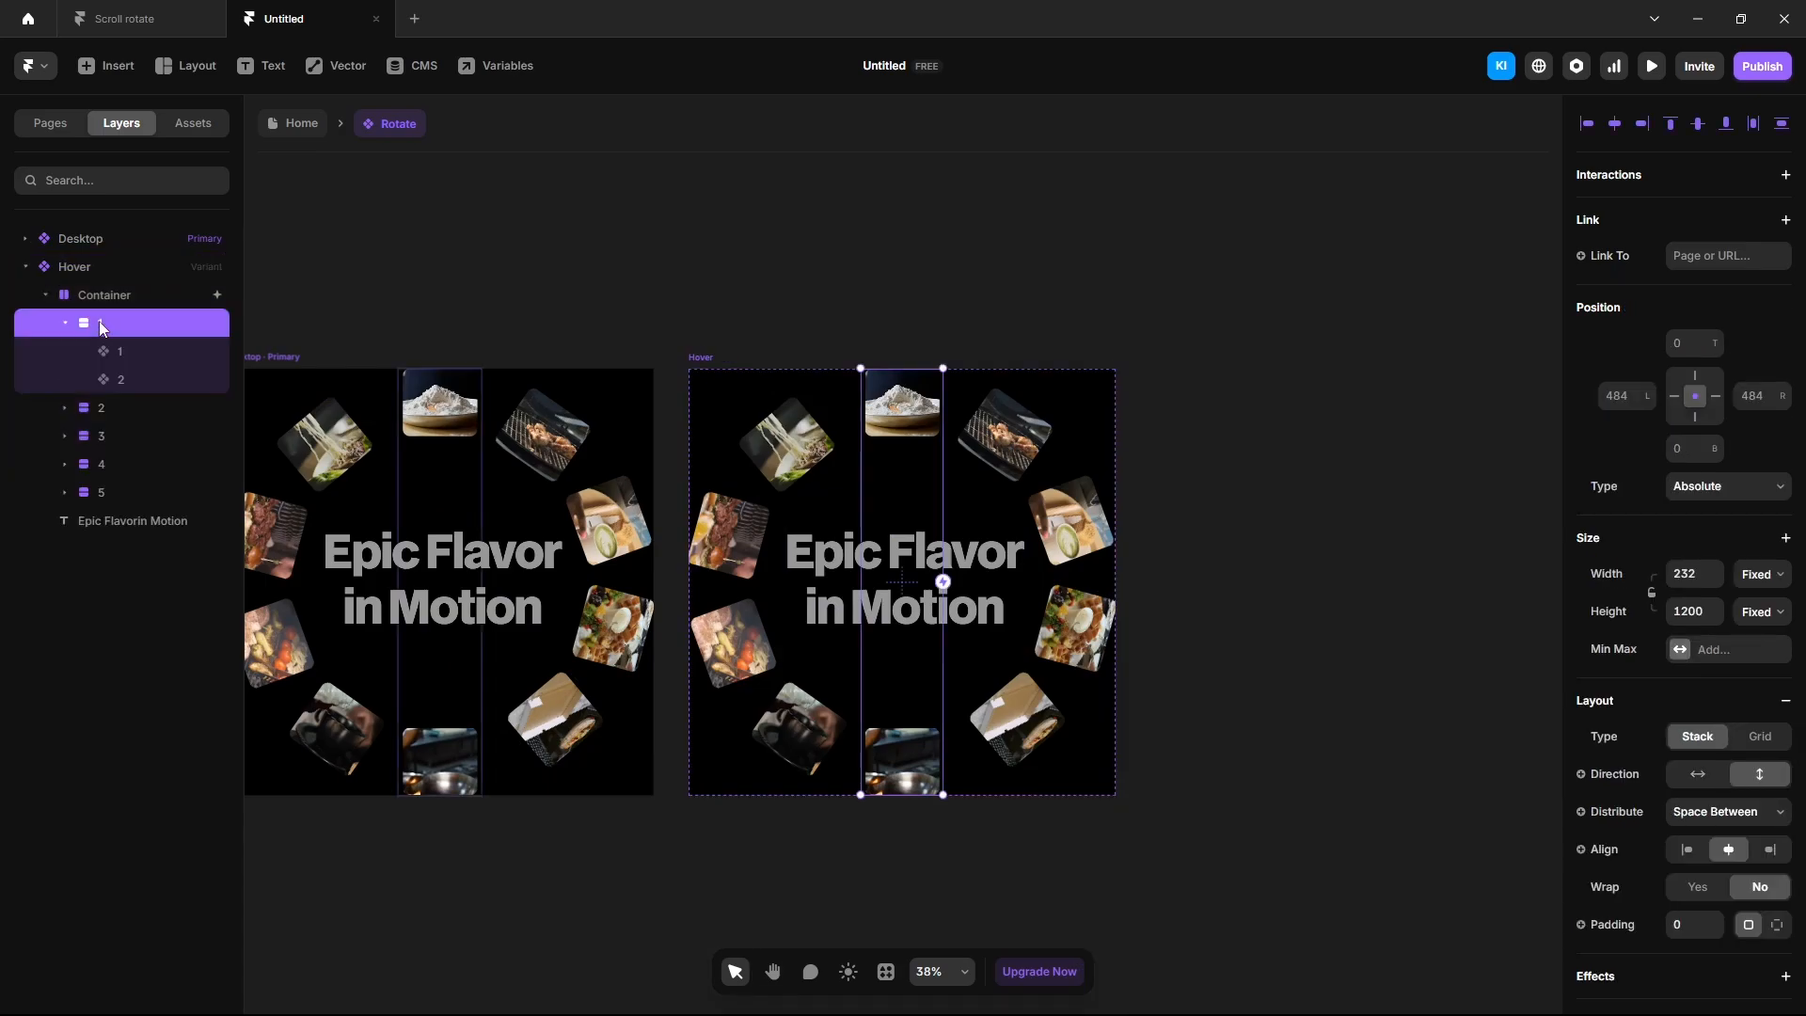
pyautogui.keyDown('shift'); pyautogui.click(111, 492); pyautogui.keyUp('shift')
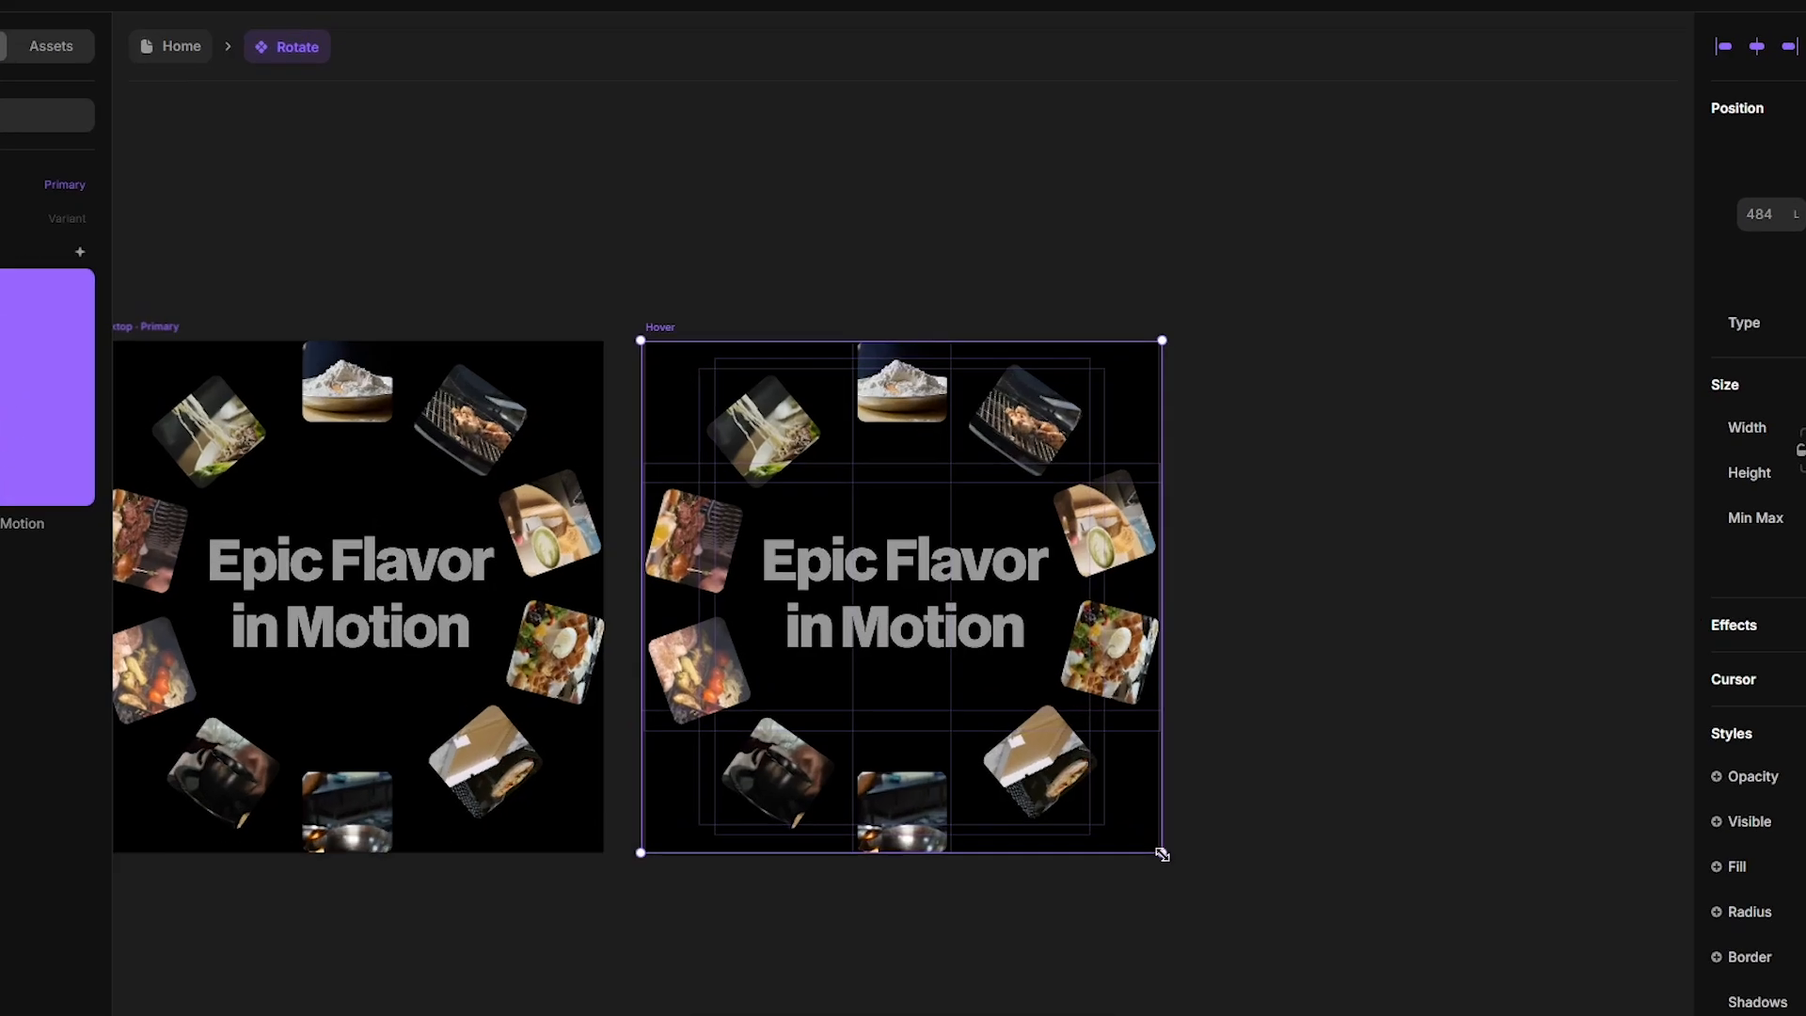
pyautogui.moveTo(1163, 855); pyautogui.dragTo(1126, 818)
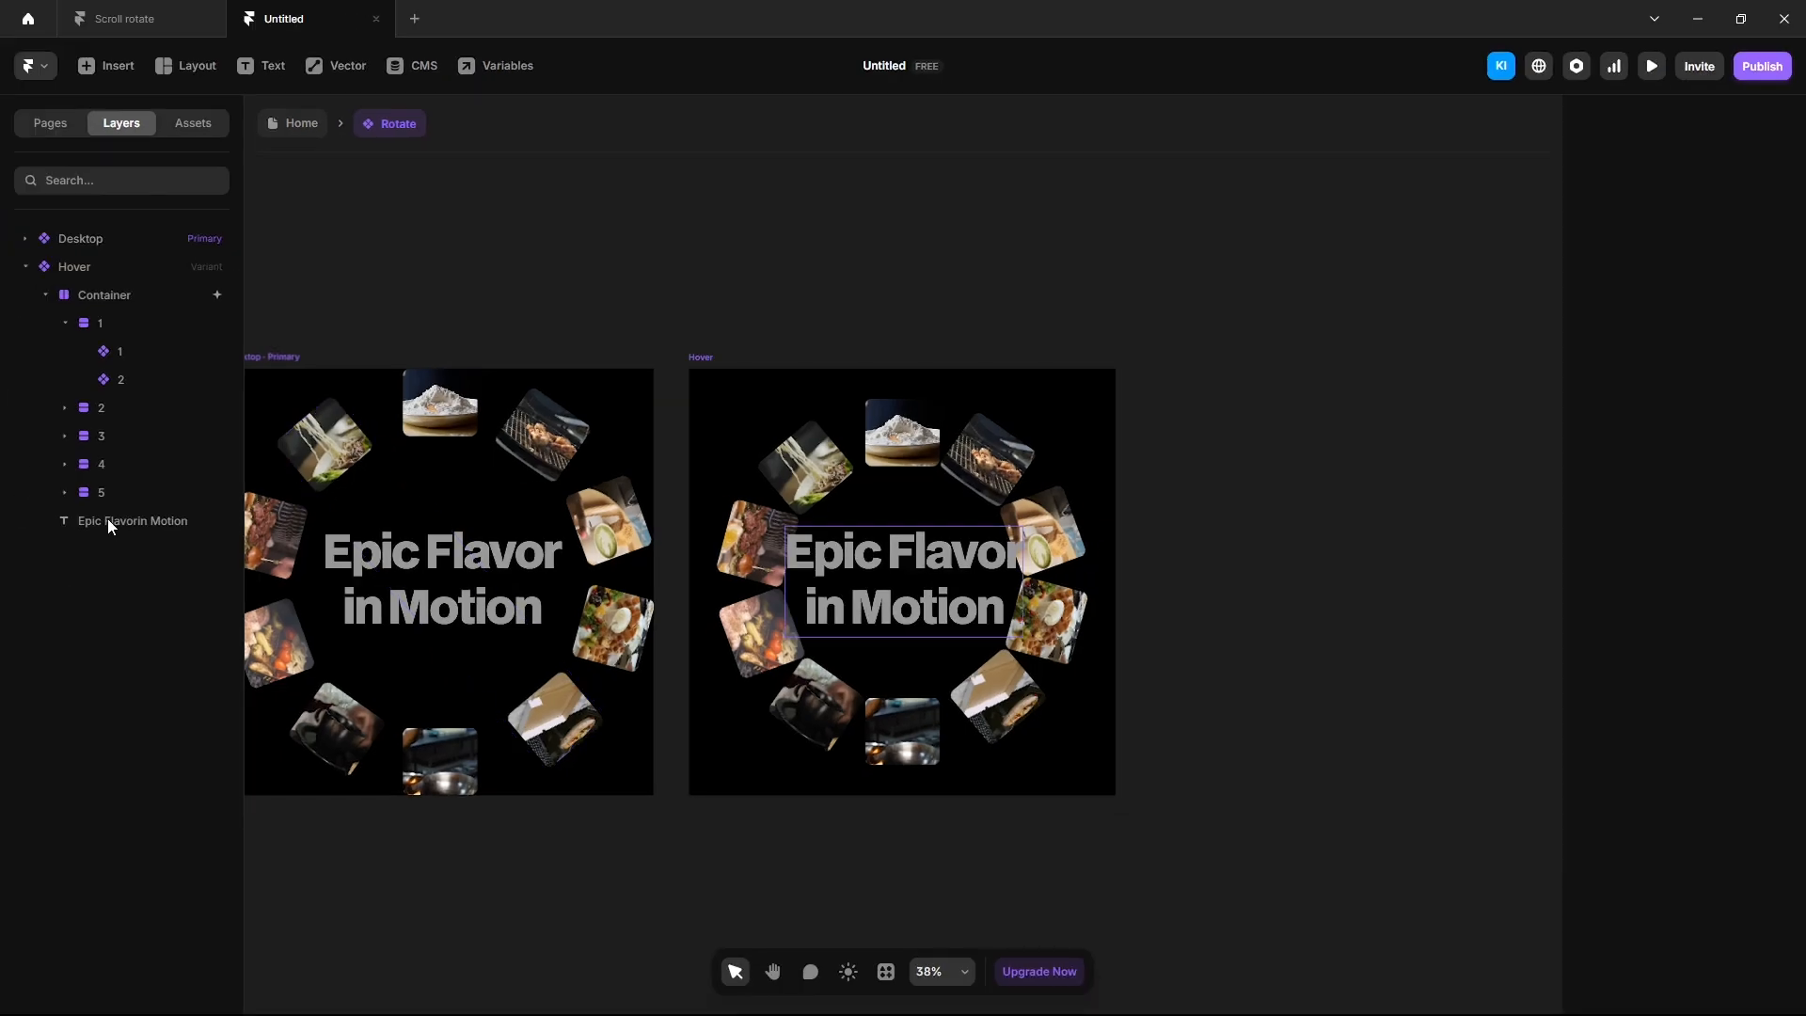
# Set the Hover variant's headline text to Z Index 2 and its color to white
pyautogui.click(39, 522)
pyautogui.write('2')
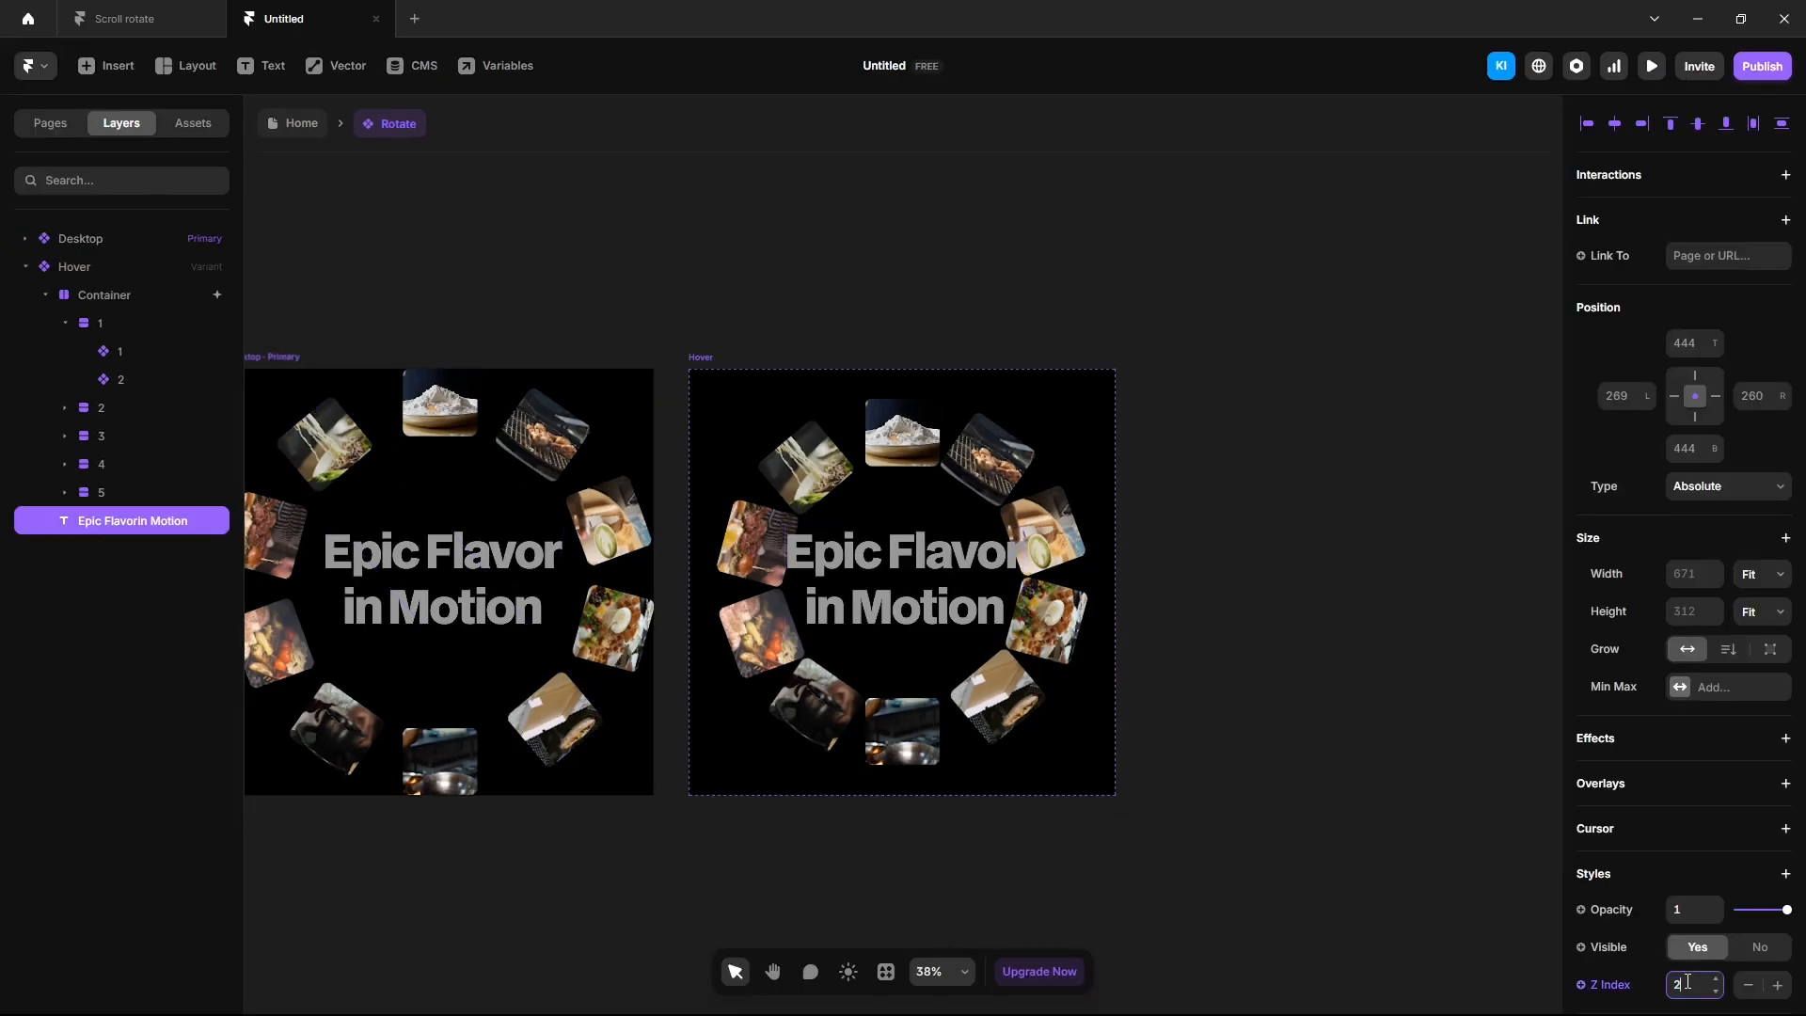
pyautogui.scroll(-3, 1665, 922)
pyautogui.click(1679, 985)
pyautogui.click(1345, 732)
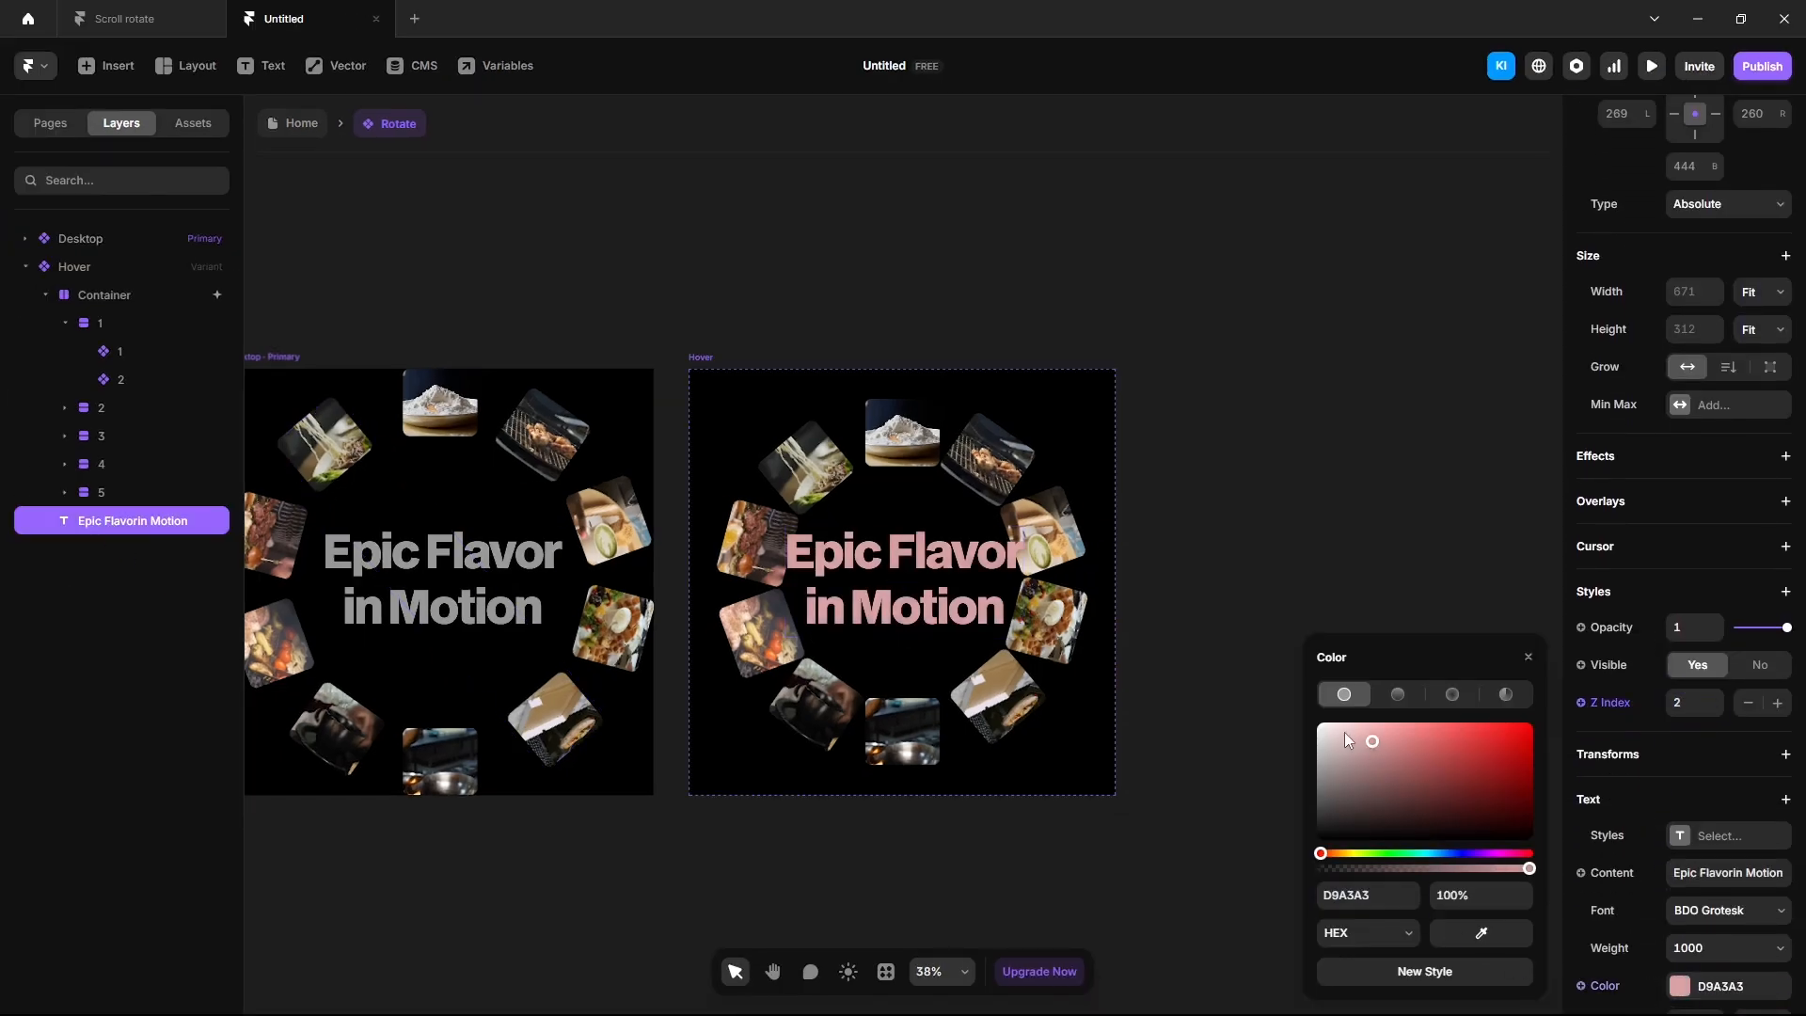
pyautogui.click(576, 894)
pyautogui.hscroll(-3, 738, 867)
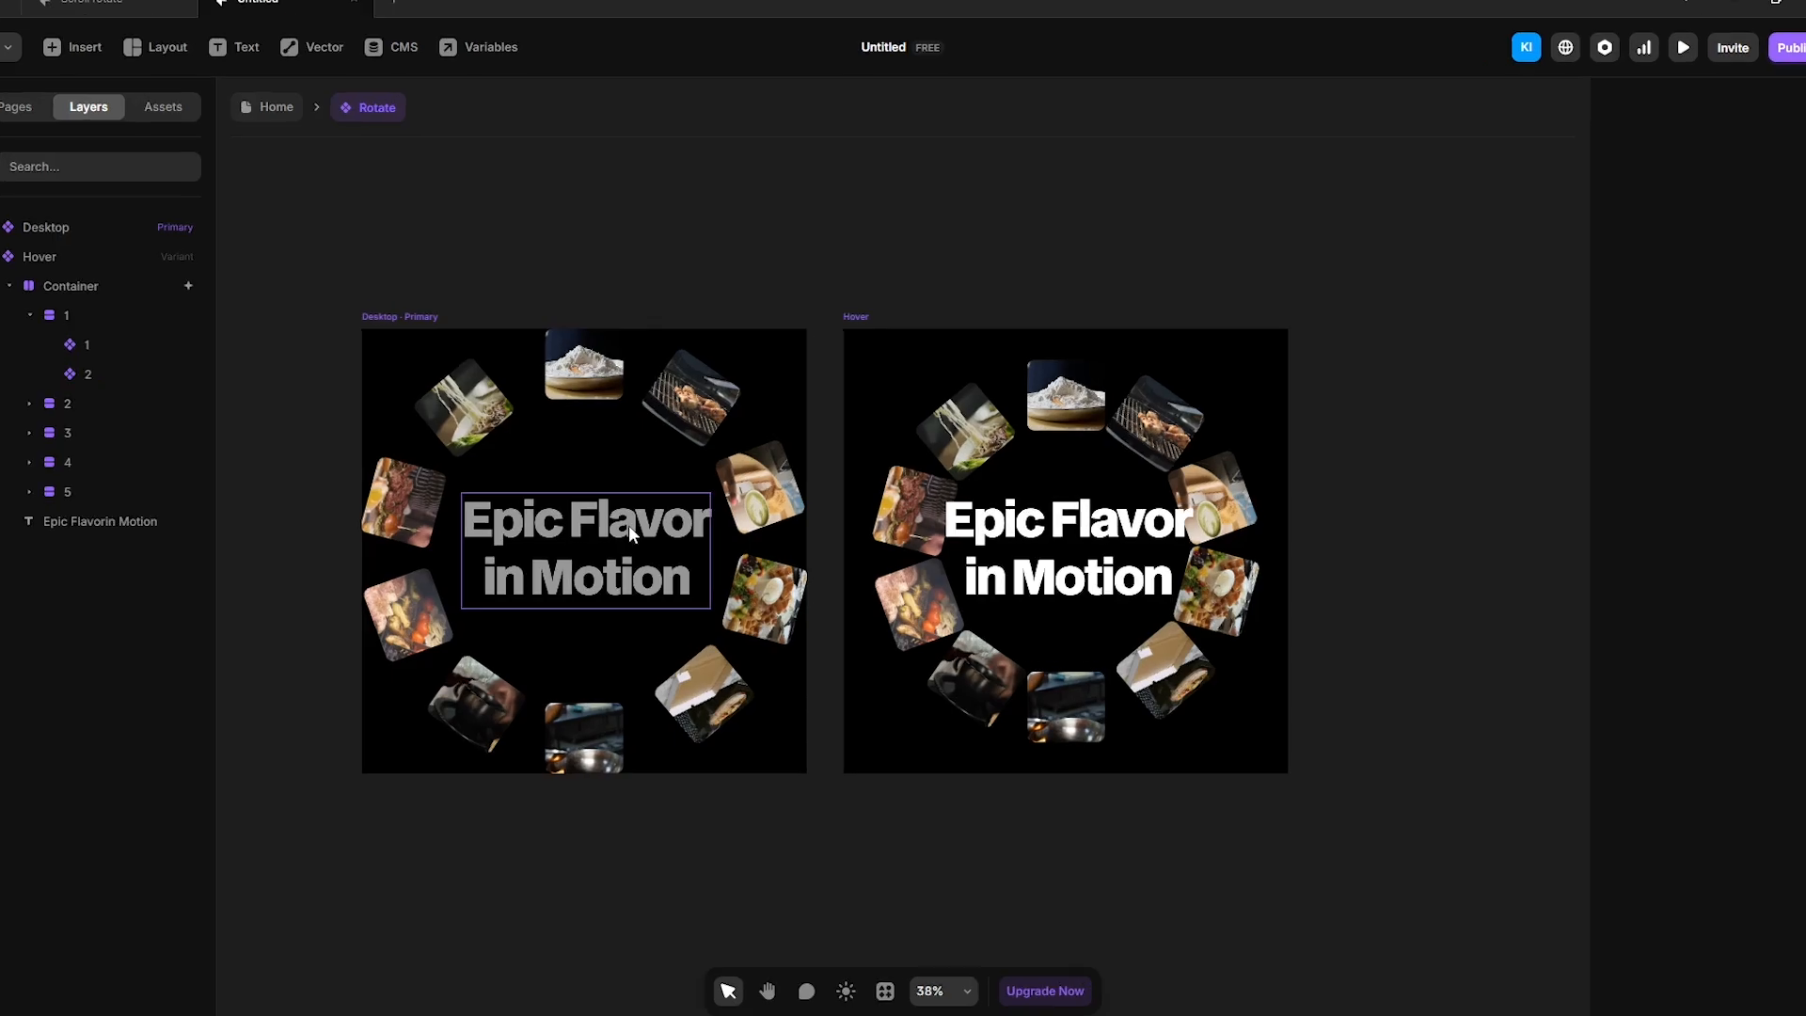
# Connect the Desktop variant's headline text to the Hover variant with a Mouse Enter interaction
pyautogui.click(628, 525)
pyautogui.moveTo(719, 548); pyautogui.dragTo(940, 550)
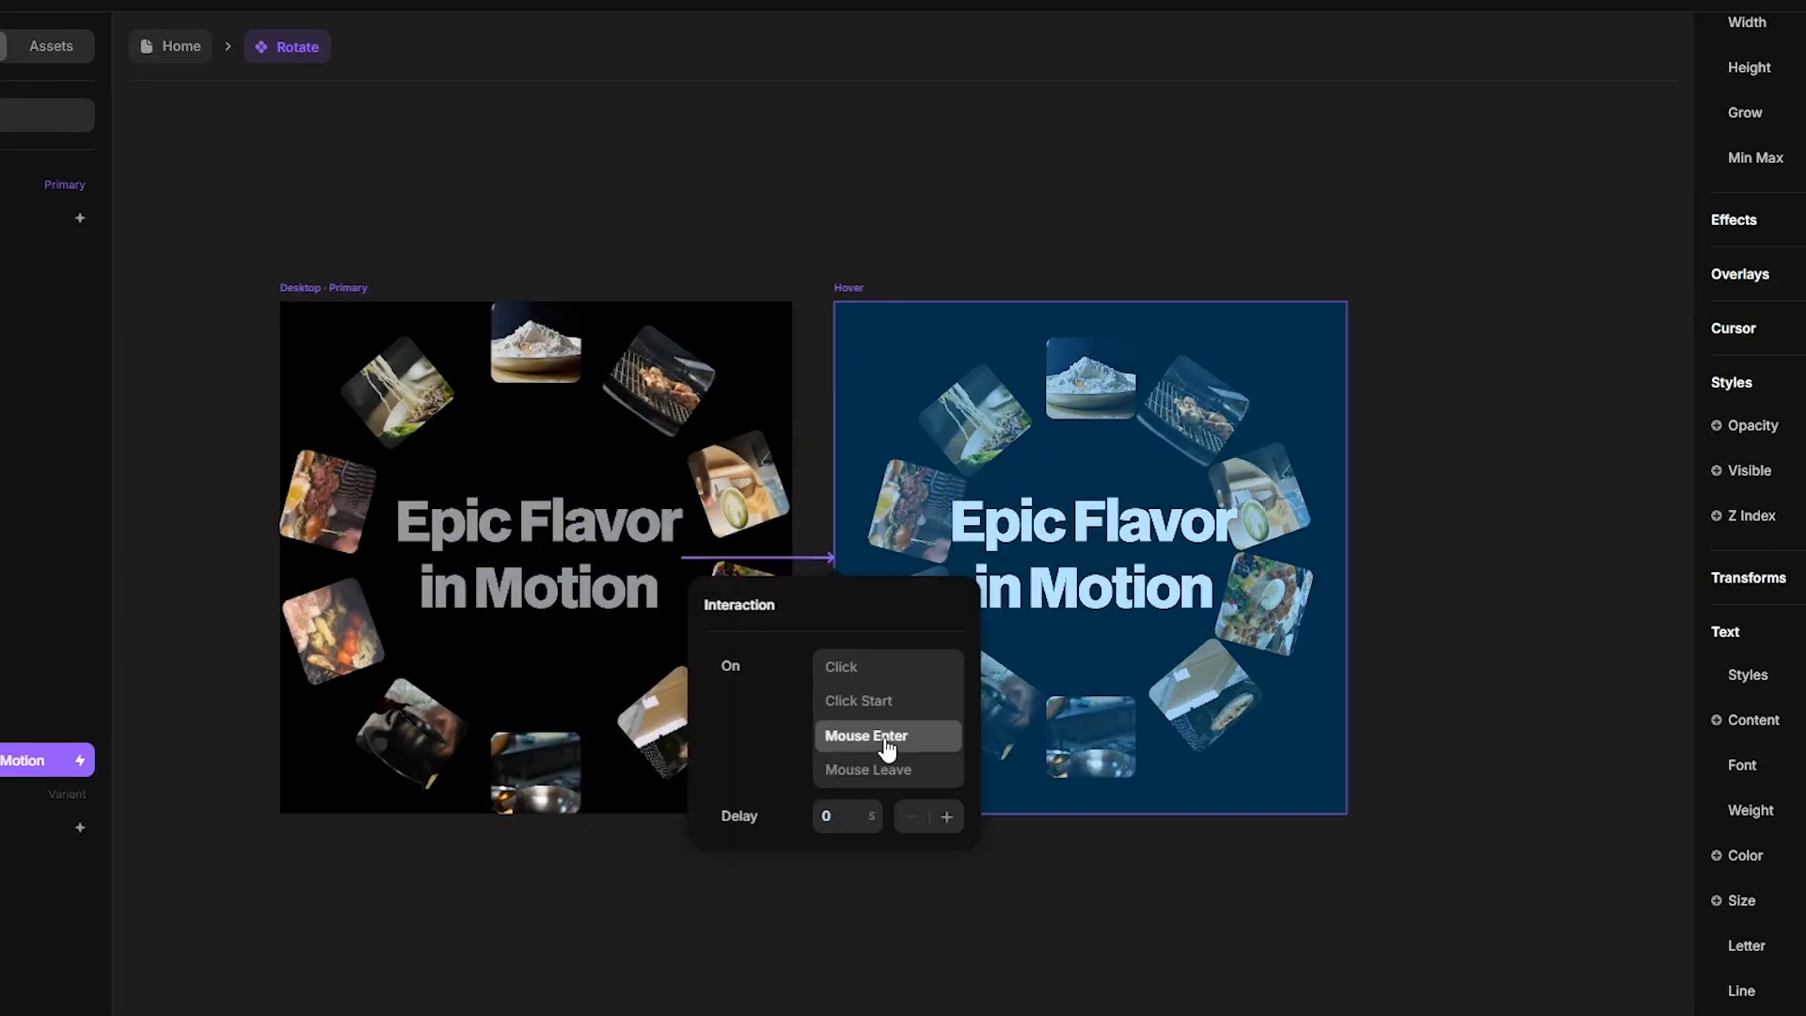
pyautogui.click(1293, 963)
# Connect the Hover variant's headline text back to the Desktop variant with a Mouse Leave interaction
pyautogui.click(1075, 578)
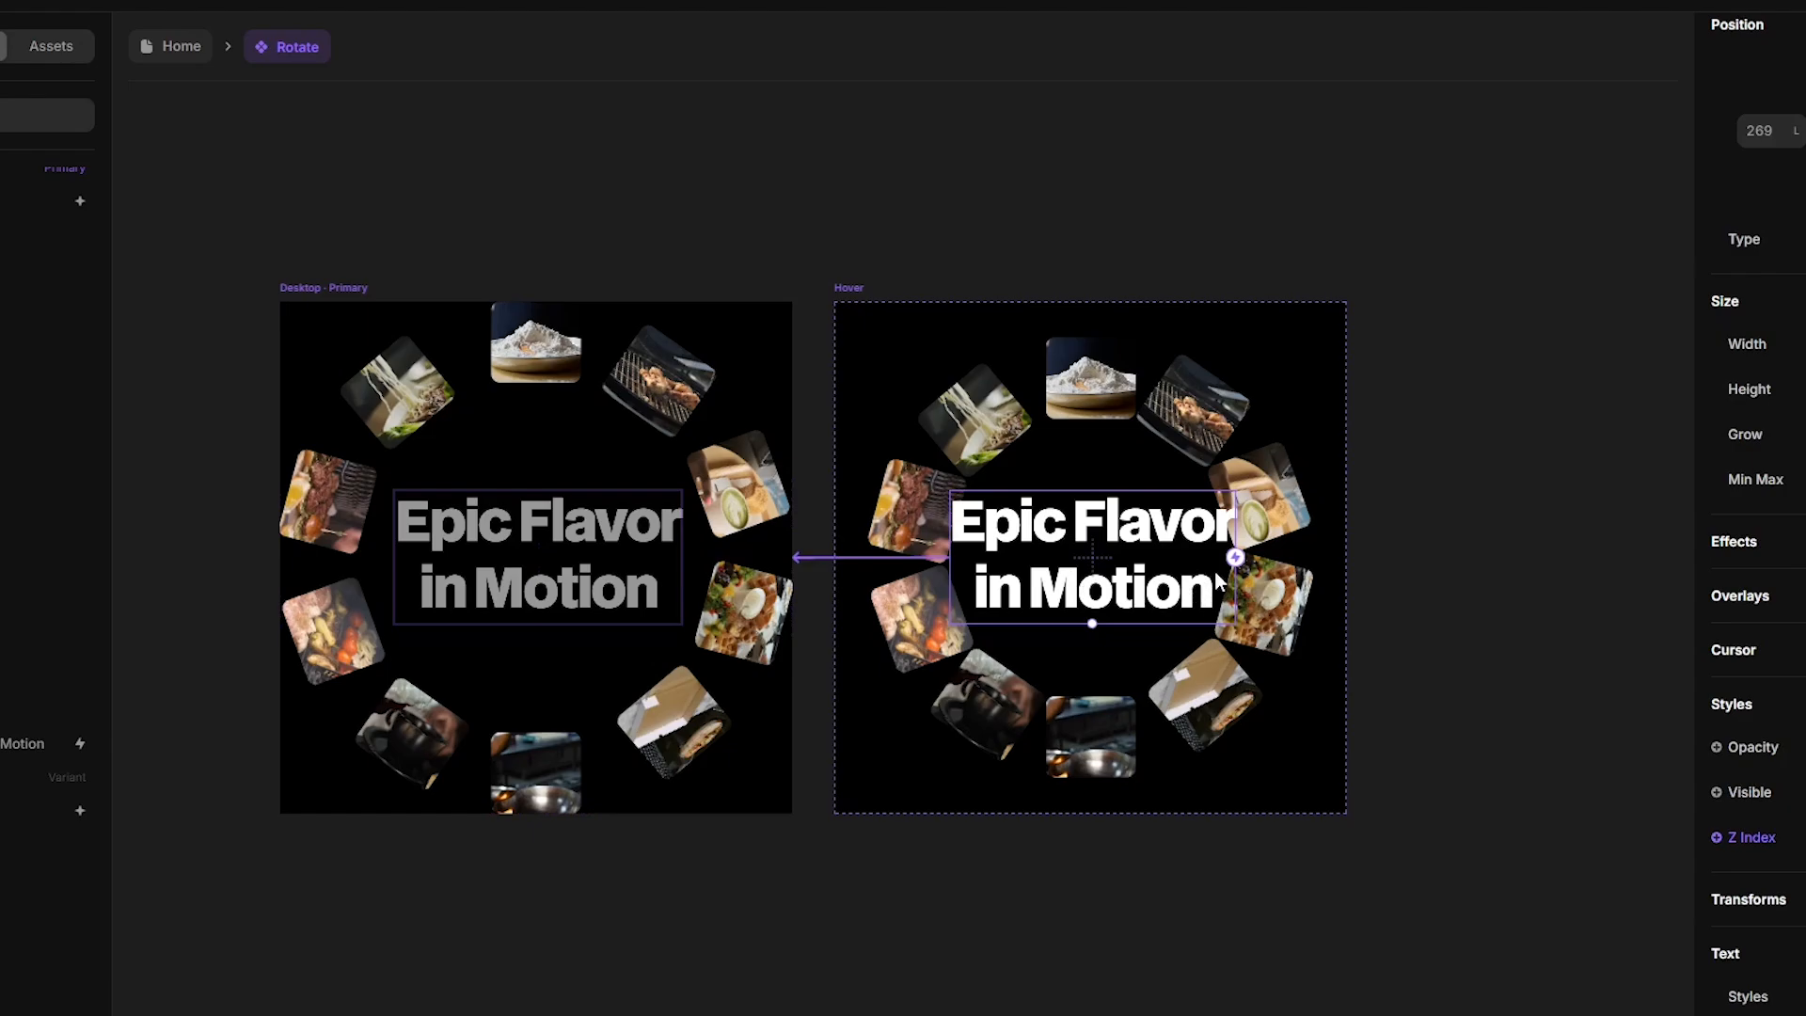
pyautogui.moveTo(1236, 562); pyautogui.dragTo(717, 607)
pyautogui.click(831, 772)
pyautogui.click(1468, 395)
# Preview the Rotate component, scroll through it to check the rotation, and return to the canvas
pyautogui.click(1651, 69)
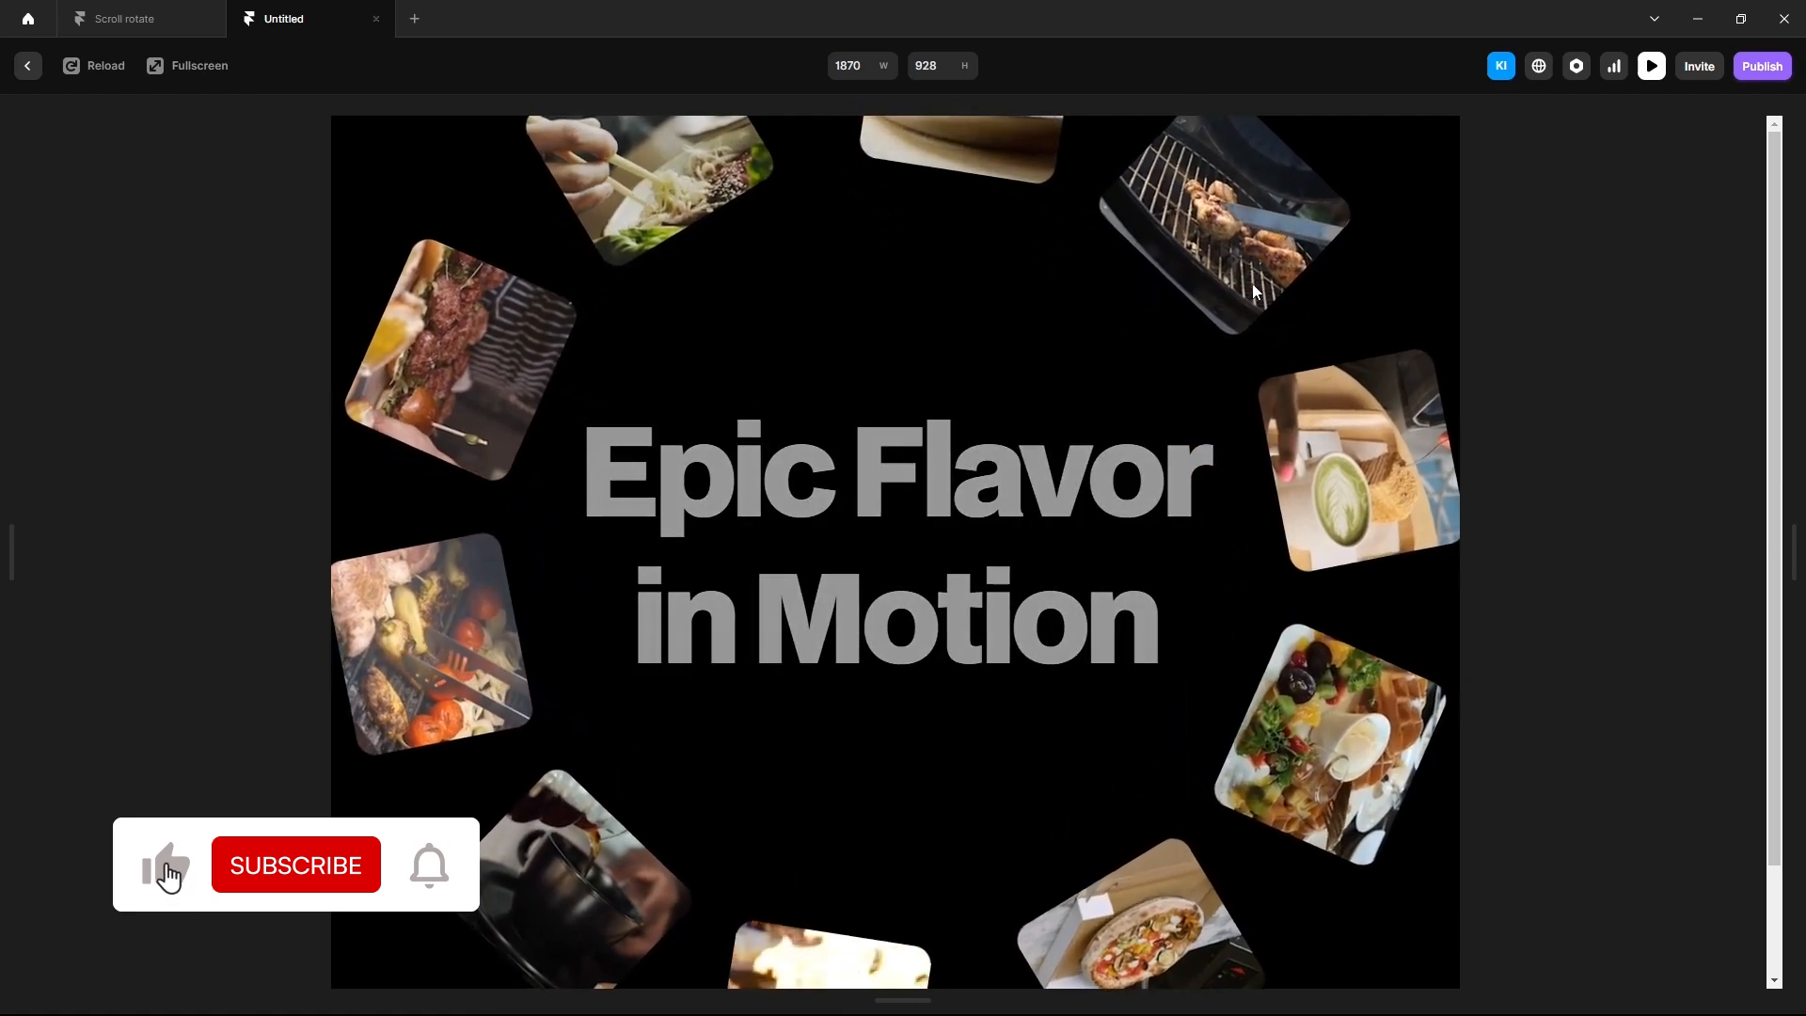
pyautogui.scroll(-2, 1054, 483)
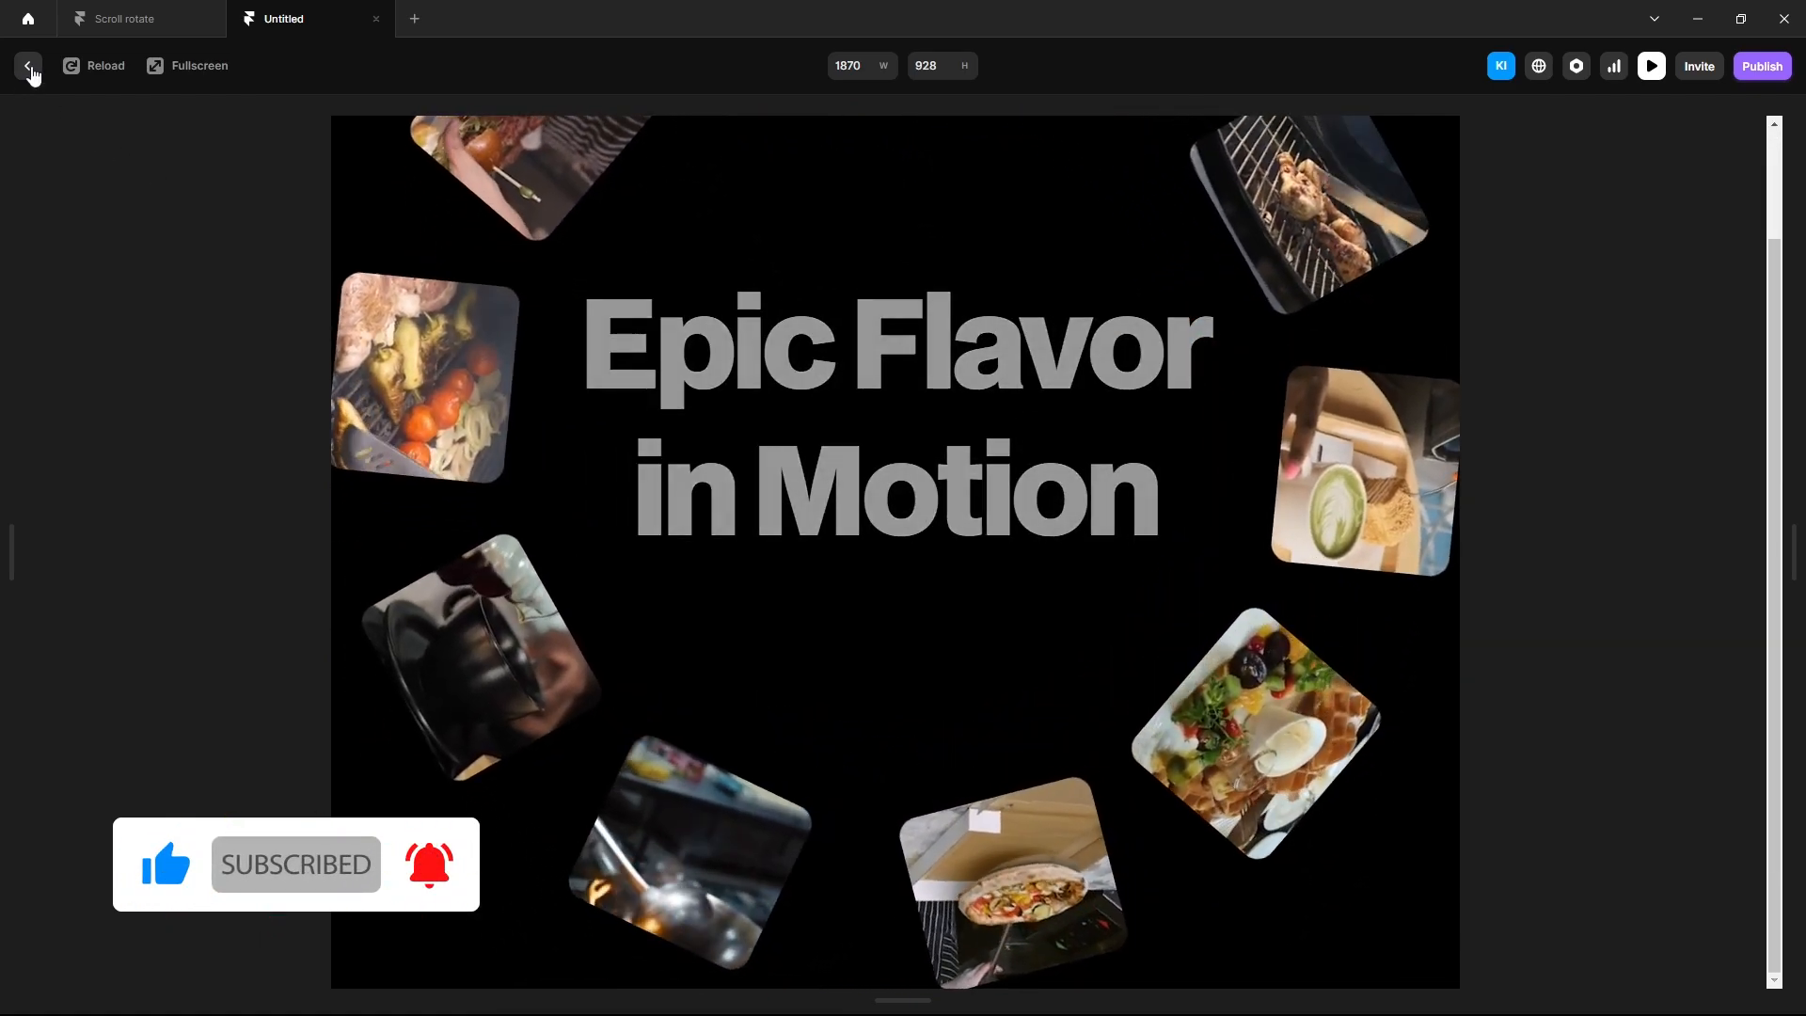
pyautogui.click(30, 68)
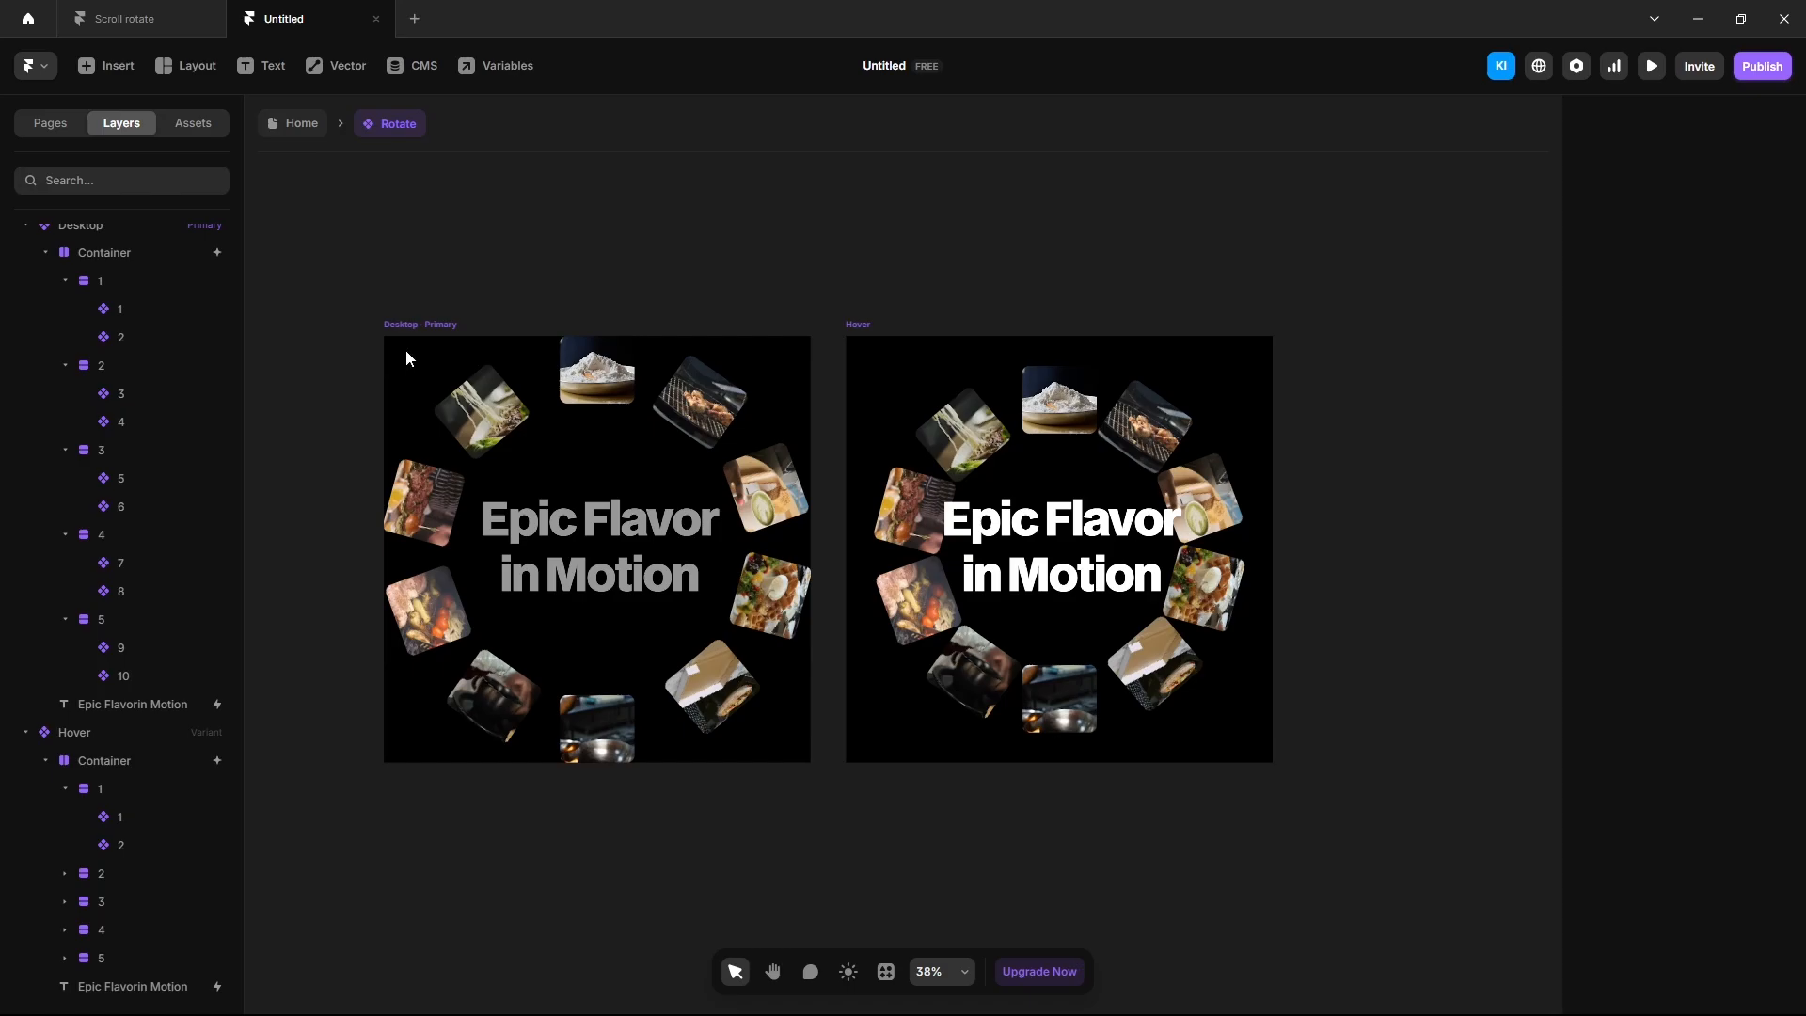
# Add another variant based on Desktop and name it Tablet
pyautogui.click(436, 323)
pyautogui.hscroll(5, 1092, 491)
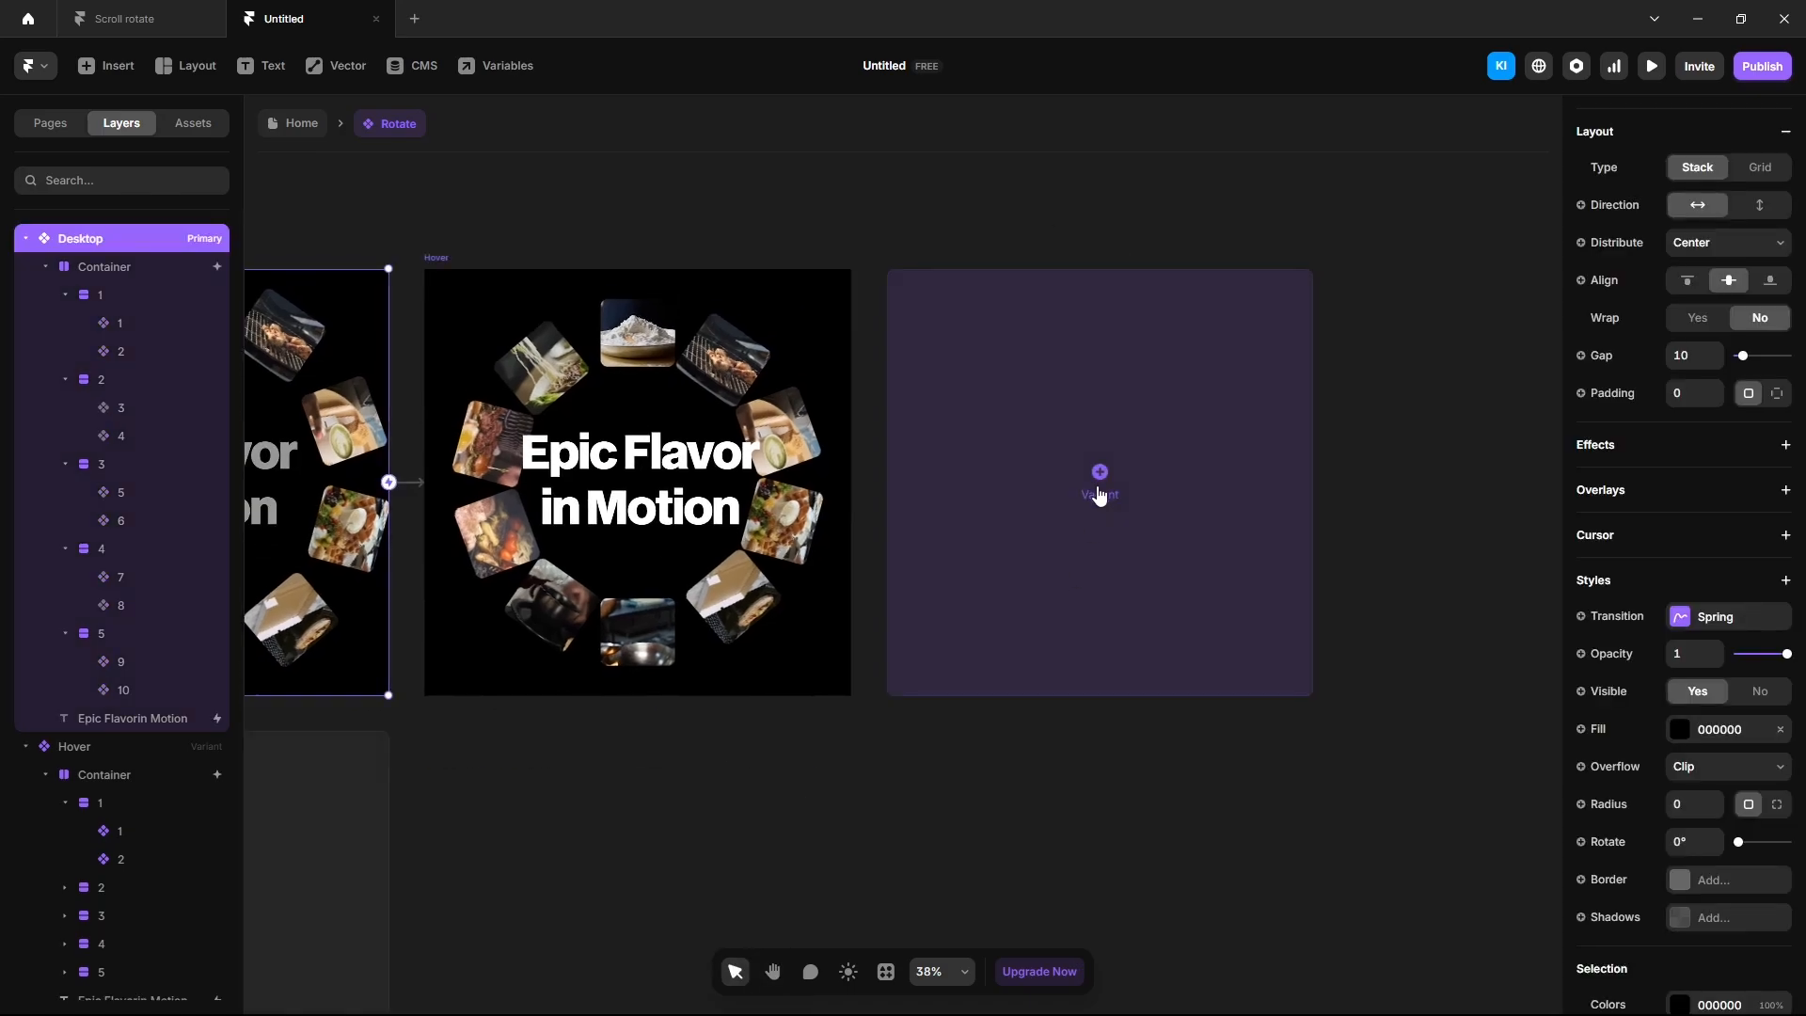
pyautogui.click(1100, 496)
pyautogui.doubleClick(101, 927)
pyautogui.write('T')
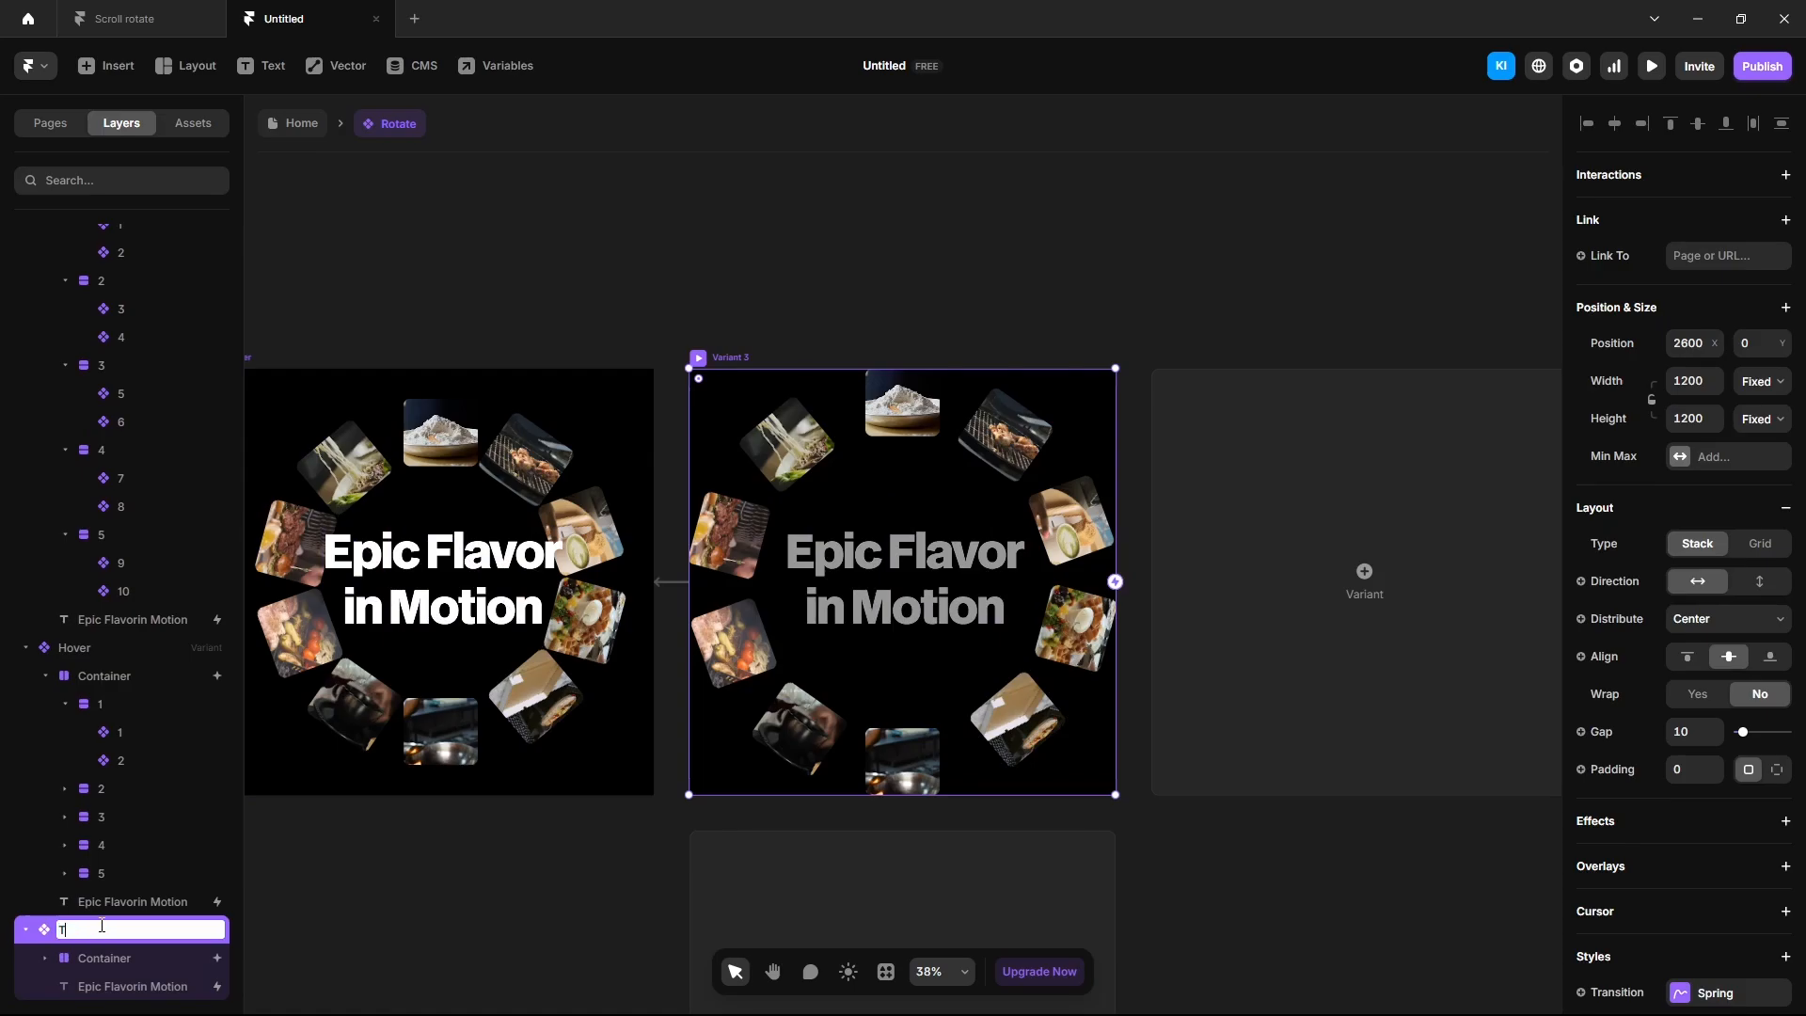
pyautogui.write('ablet')
pyautogui.press('Return')
# Set the Tablet variant's width to 810
pyautogui.click(1700, 378)
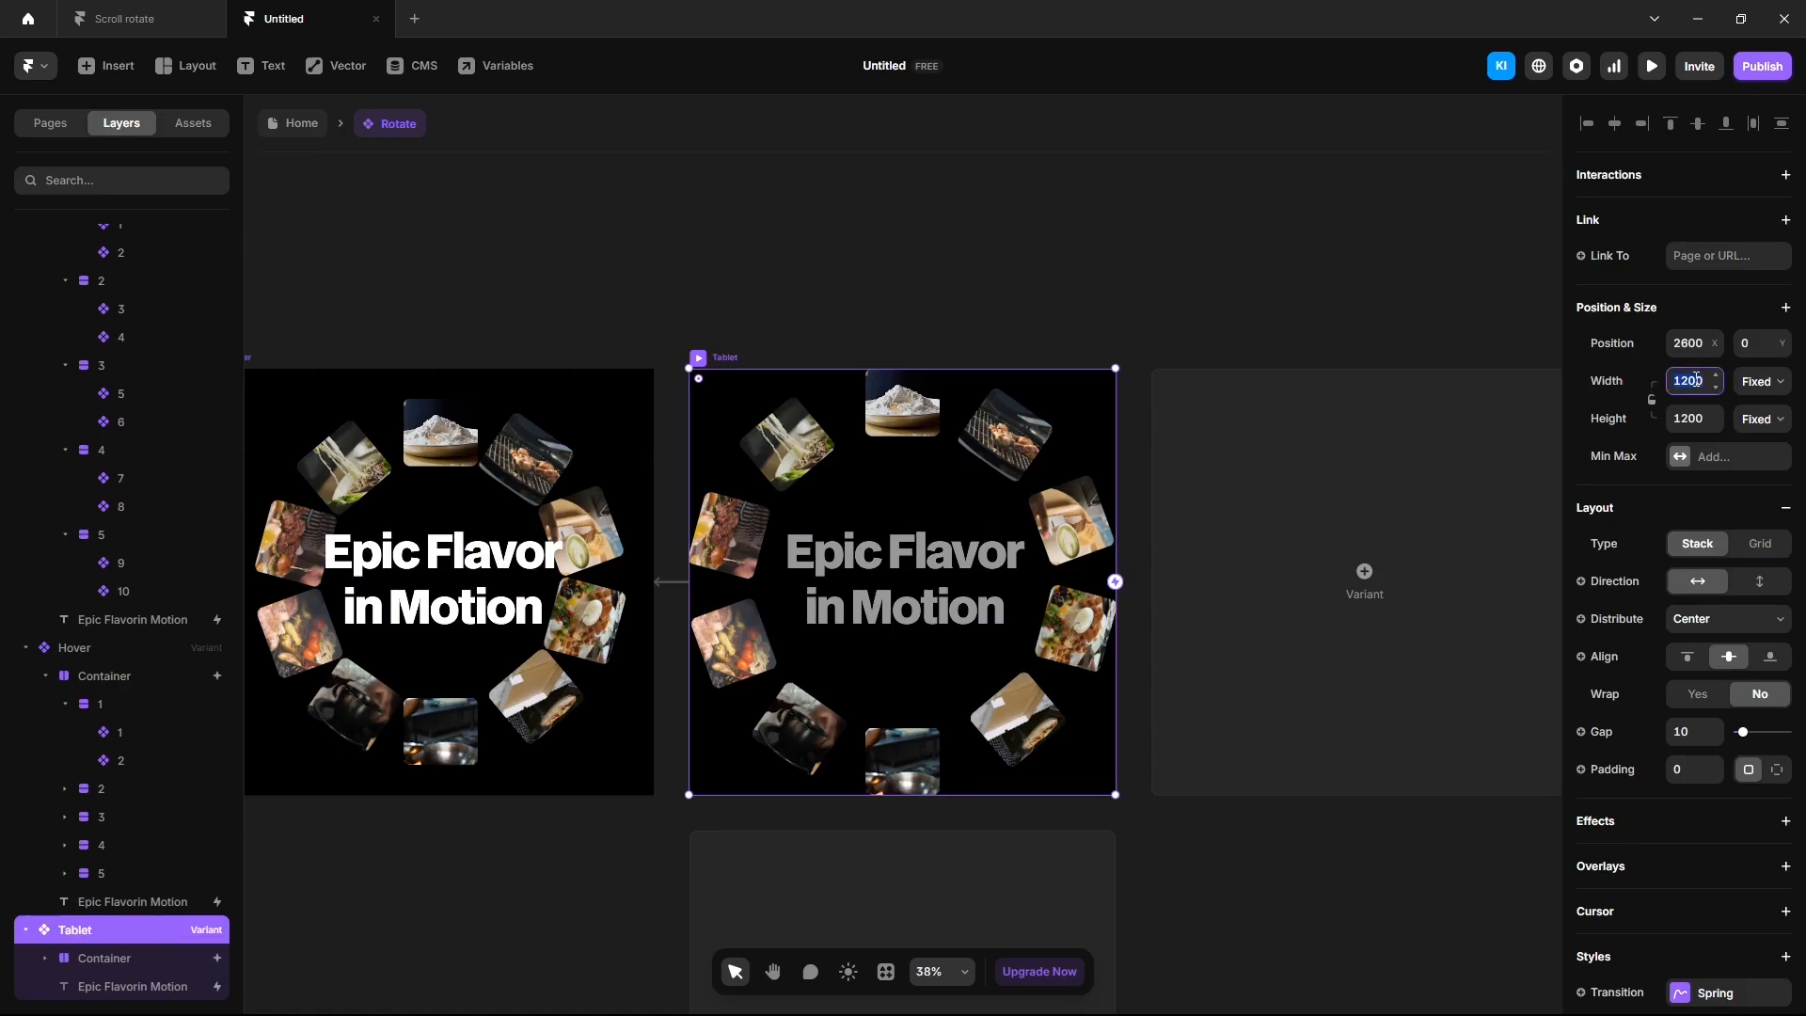
pyautogui.write('810')
pyautogui.press('Return')
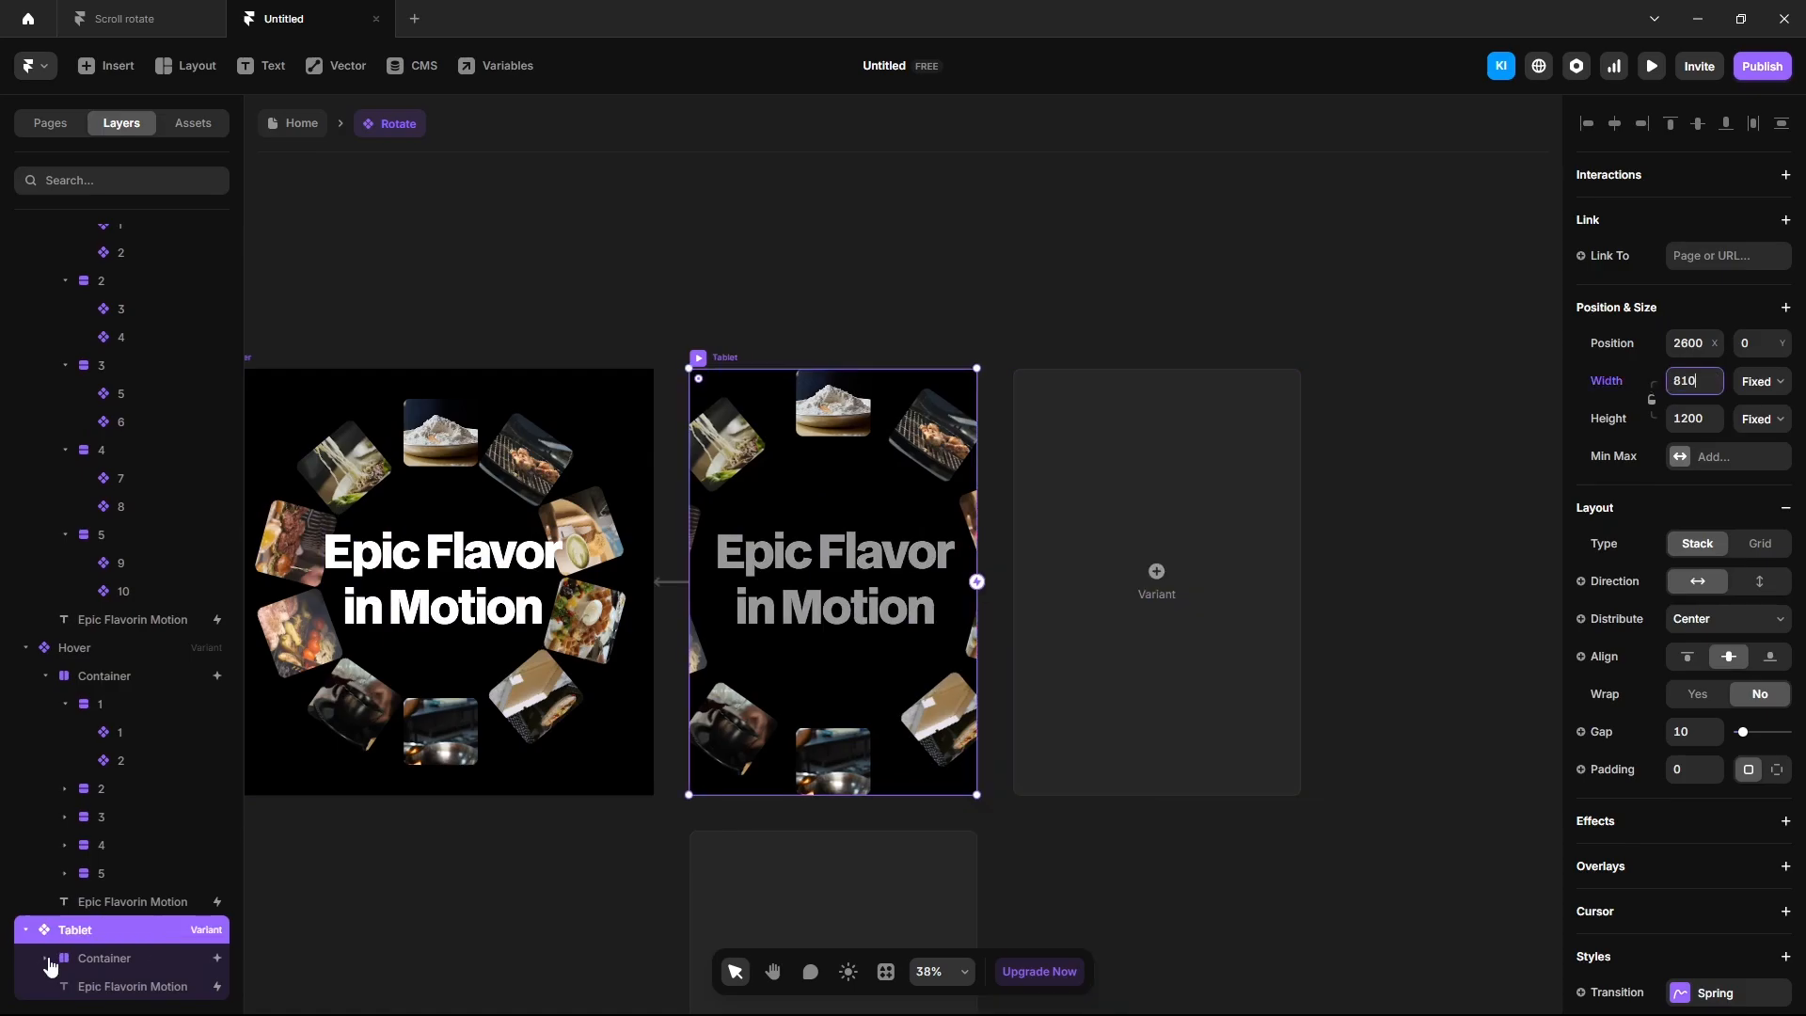
# Scale down stacks 1 to 5 together in the Tablet variant so the video ring fits the frame's width
pyautogui.click(46, 959)
pyautogui.scroll(-2, 107, 848)
pyautogui.click(107, 848)
pyautogui.scroll(-1, 98, 864)
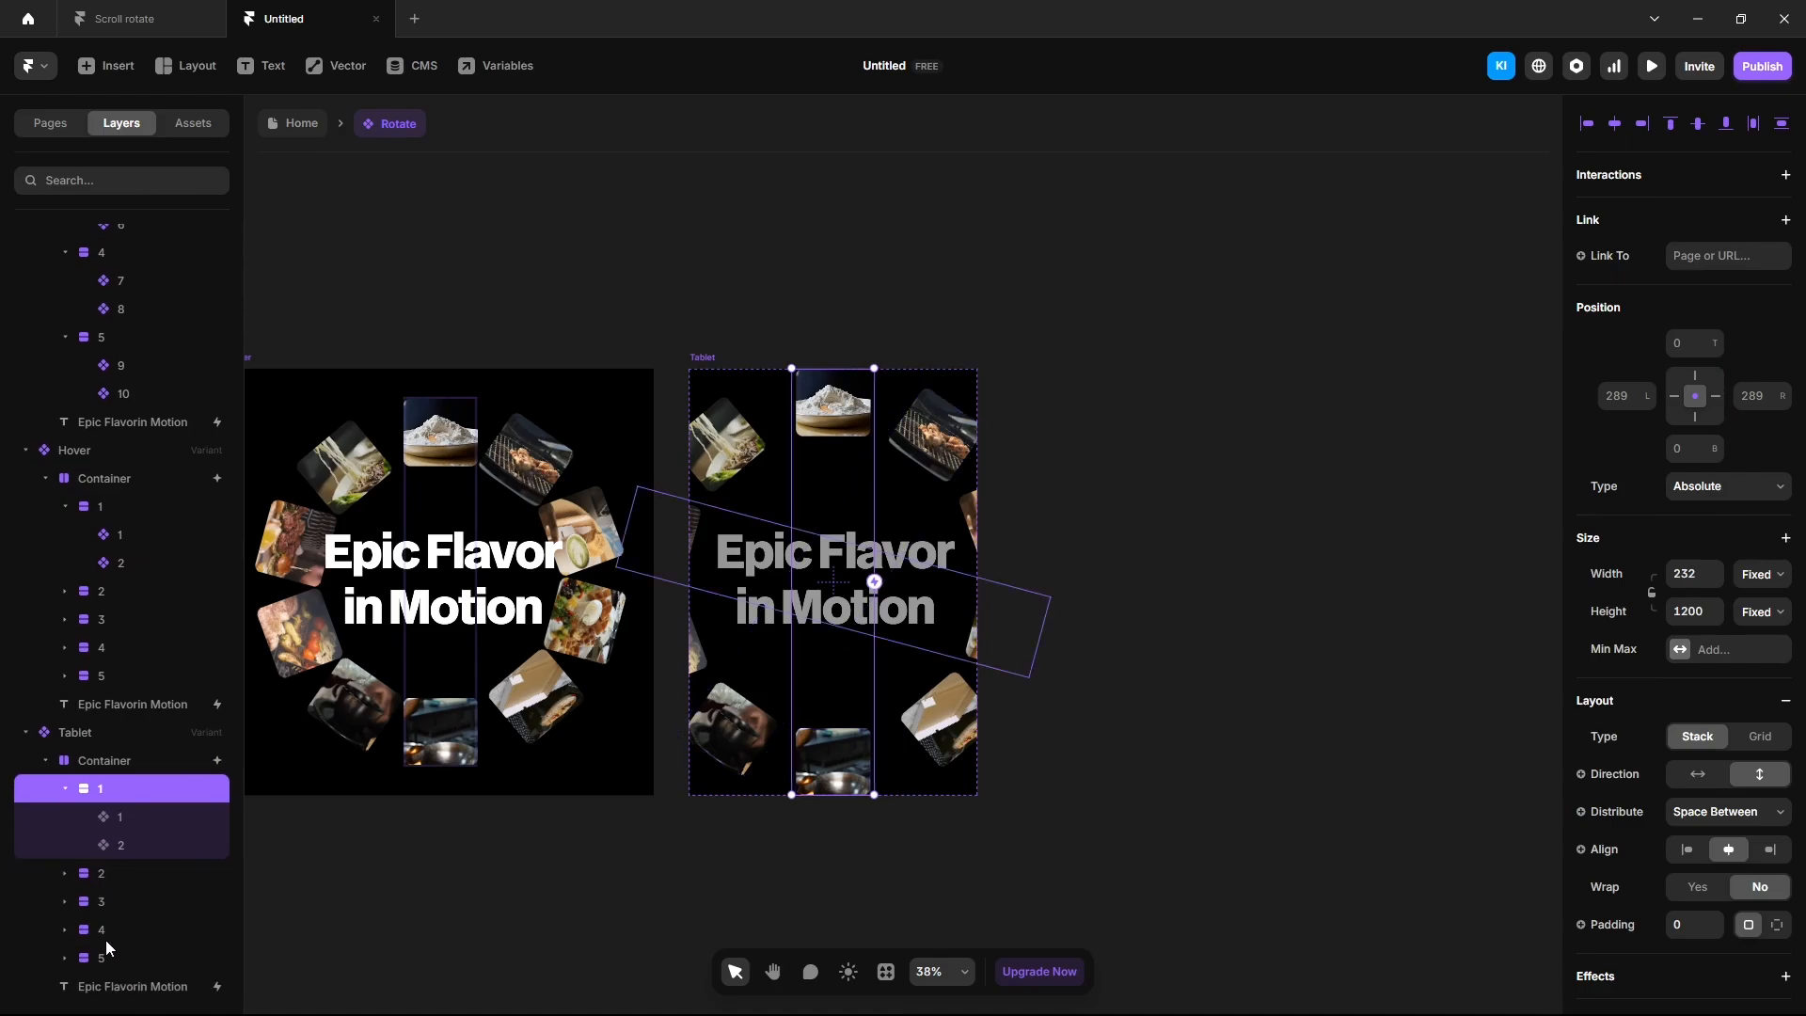
pyautogui.keyDown('shift'); pyautogui.click(103, 952); pyautogui.keyUp('shift')
pyautogui.moveTo(1052, 795); pyautogui.dragTo(976, 739)
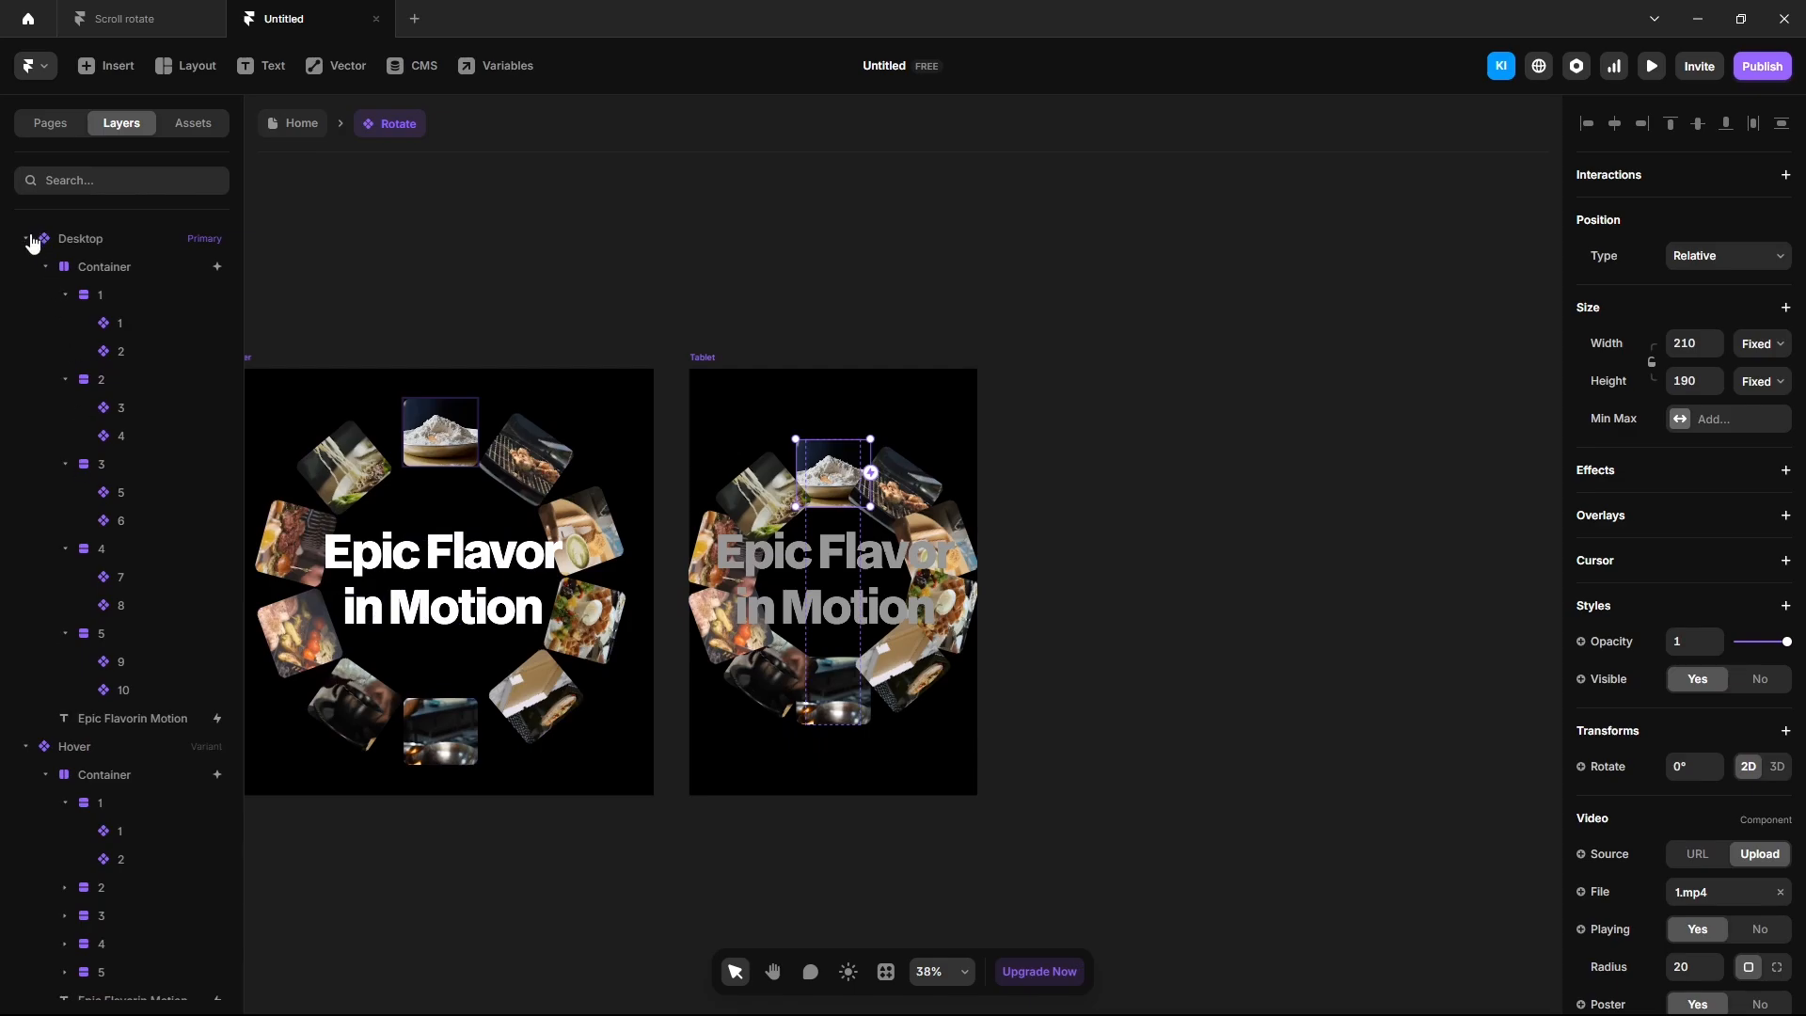
# Collapse the Desktop and Hover layers and expand every stack in the Tablet variant's container
pyautogui.click(28, 240)
pyautogui.click(27, 266)
pyautogui.click(66, 437)
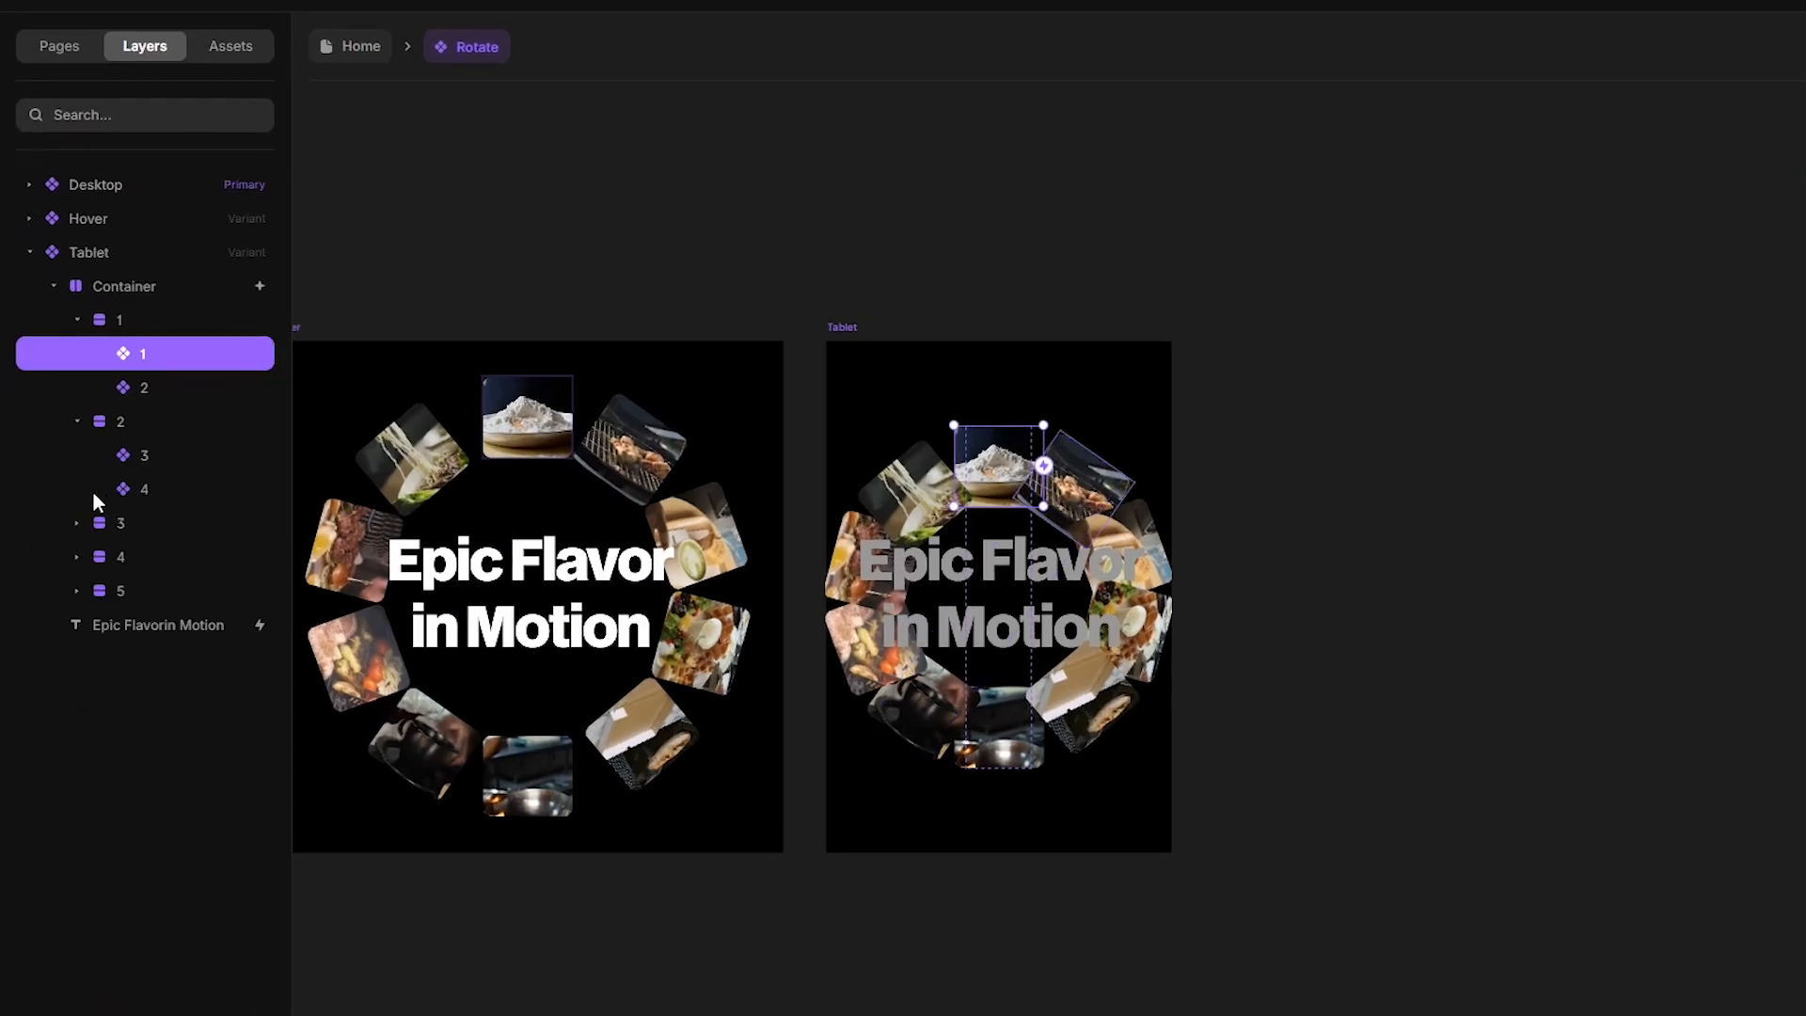
pyautogui.click(77, 524)
pyautogui.click(77, 625)
pyautogui.click(78, 727)
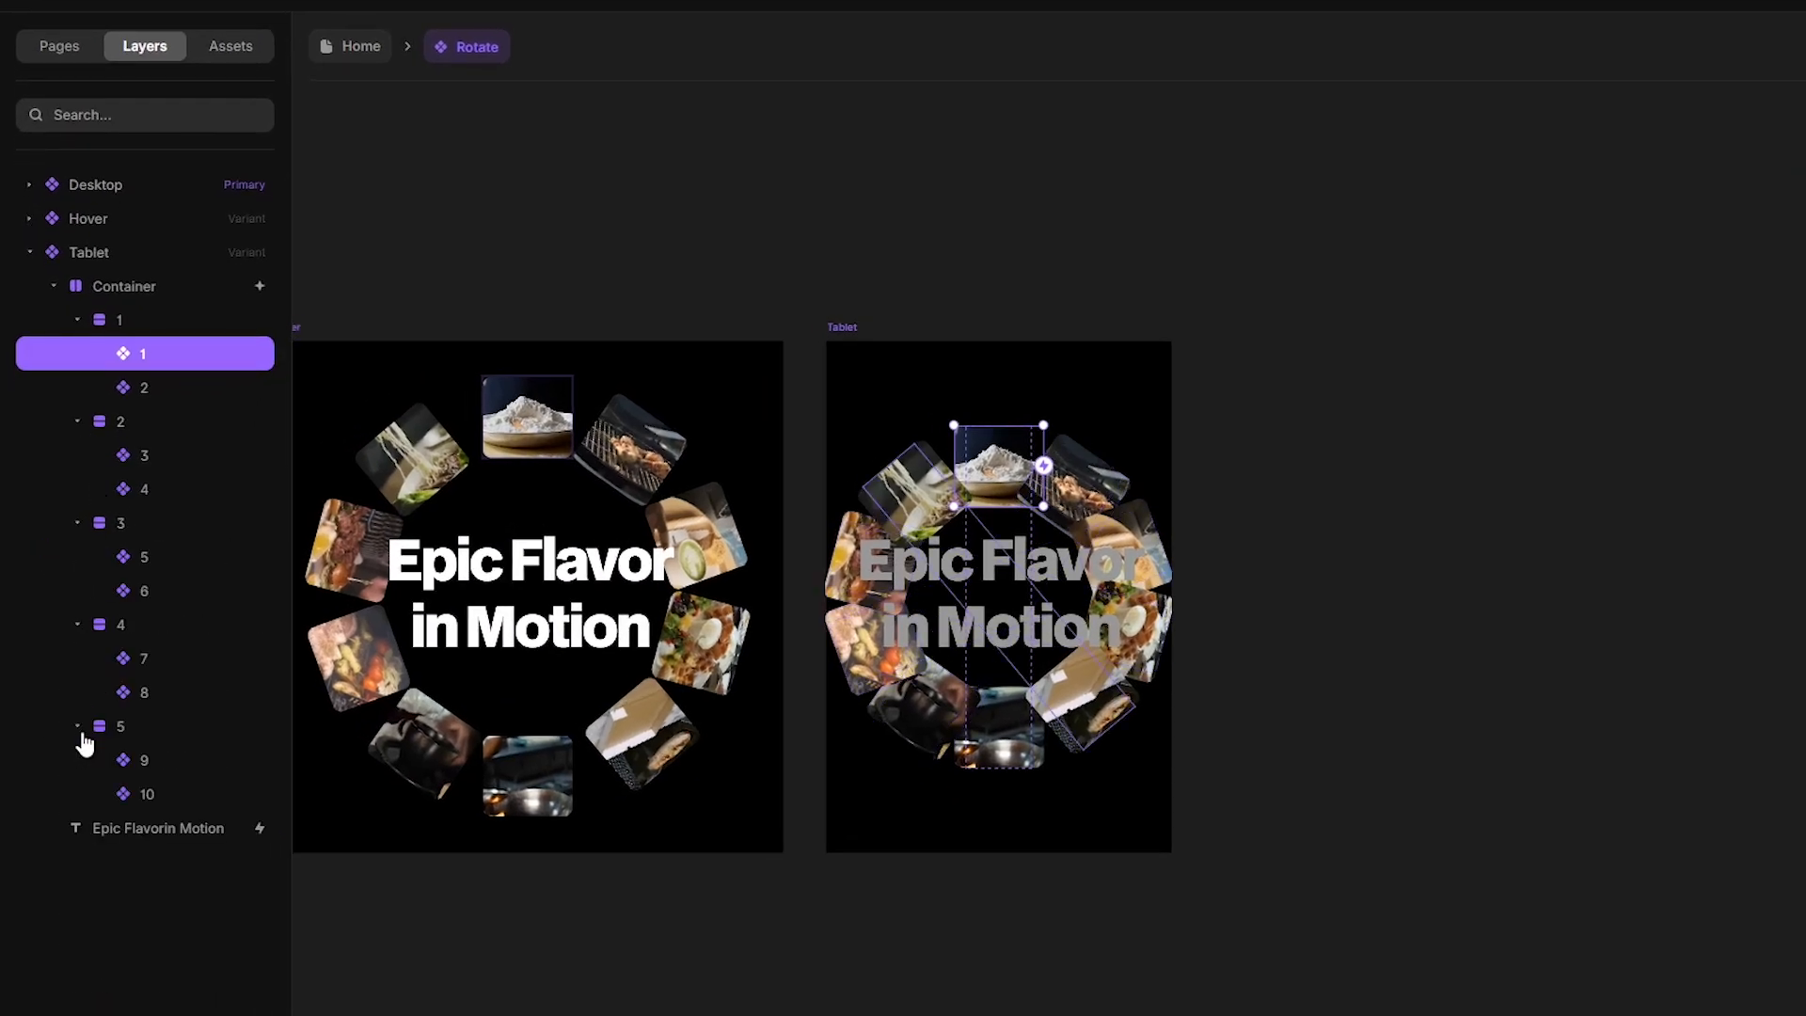
# Select all ten videos in the Tablet variant and set their width to 140
pyautogui.keyDown('shift'); pyautogui.click(164, 395); pyautogui.keyUp('shift')
pyautogui.keyDown('shift'); pyautogui.click(149, 453); pyautogui.keyUp('shift')
pyautogui.keyDown('shift'); pyautogui.click(149, 487); pyautogui.keyUp('shift')
pyautogui.keyDown('shift'); pyautogui.click(146, 557); pyautogui.keyUp('shift')
pyautogui.keyDown('shift'); pyautogui.click(145, 591); pyautogui.keyUp('shift')
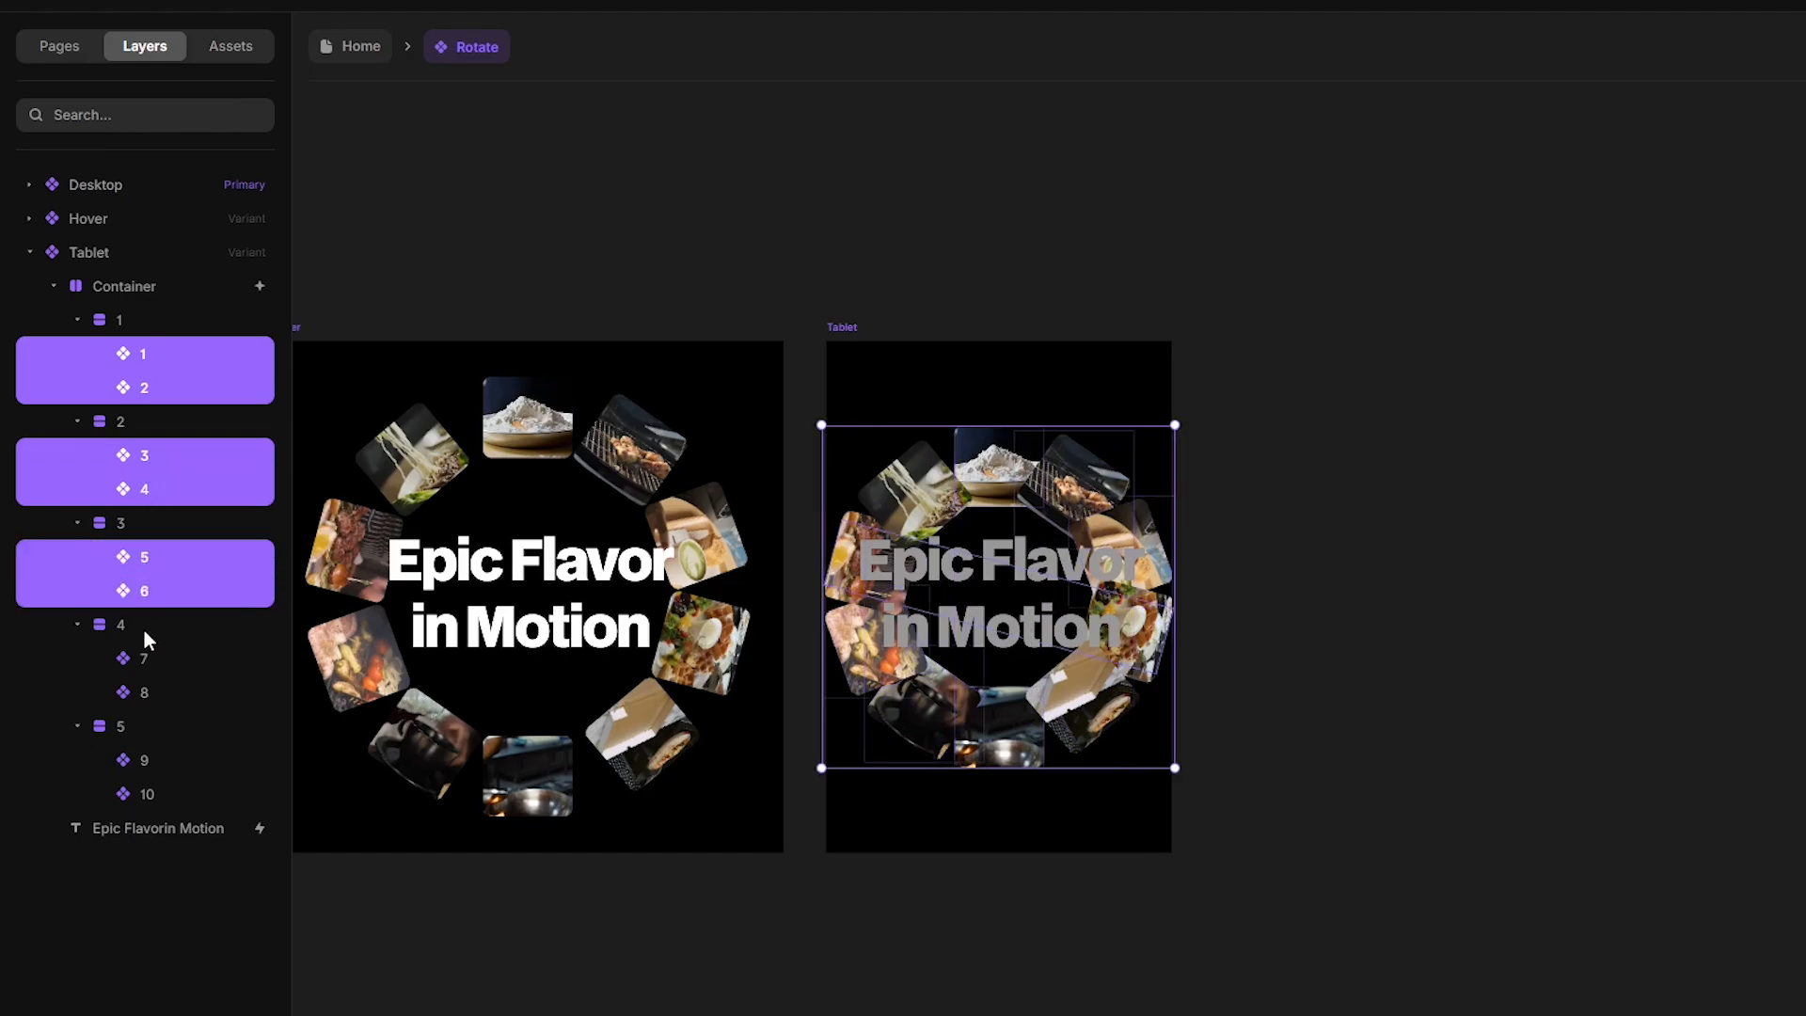
pyautogui.keyDown('shift'); pyautogui.click(146, 659); pyautogui.keyUp('shift')
pyautogui.keyDown('shift'); pyautogui.click(149, 693); pyautogui.keyUp('shift')
pyautogui.keyDown('shift'); pyautogui.click(155, 761); pyautogui.keyUp('shift')
pyautogui.keyDown('shift'); pyautogui.click(172, 796); pyautogui.keyUp('shift')
pyautogui.scroll(5, 1063, 728)
pyautogui.moveTo(1682, 256); pyautogui.dragTo(1261, 250)
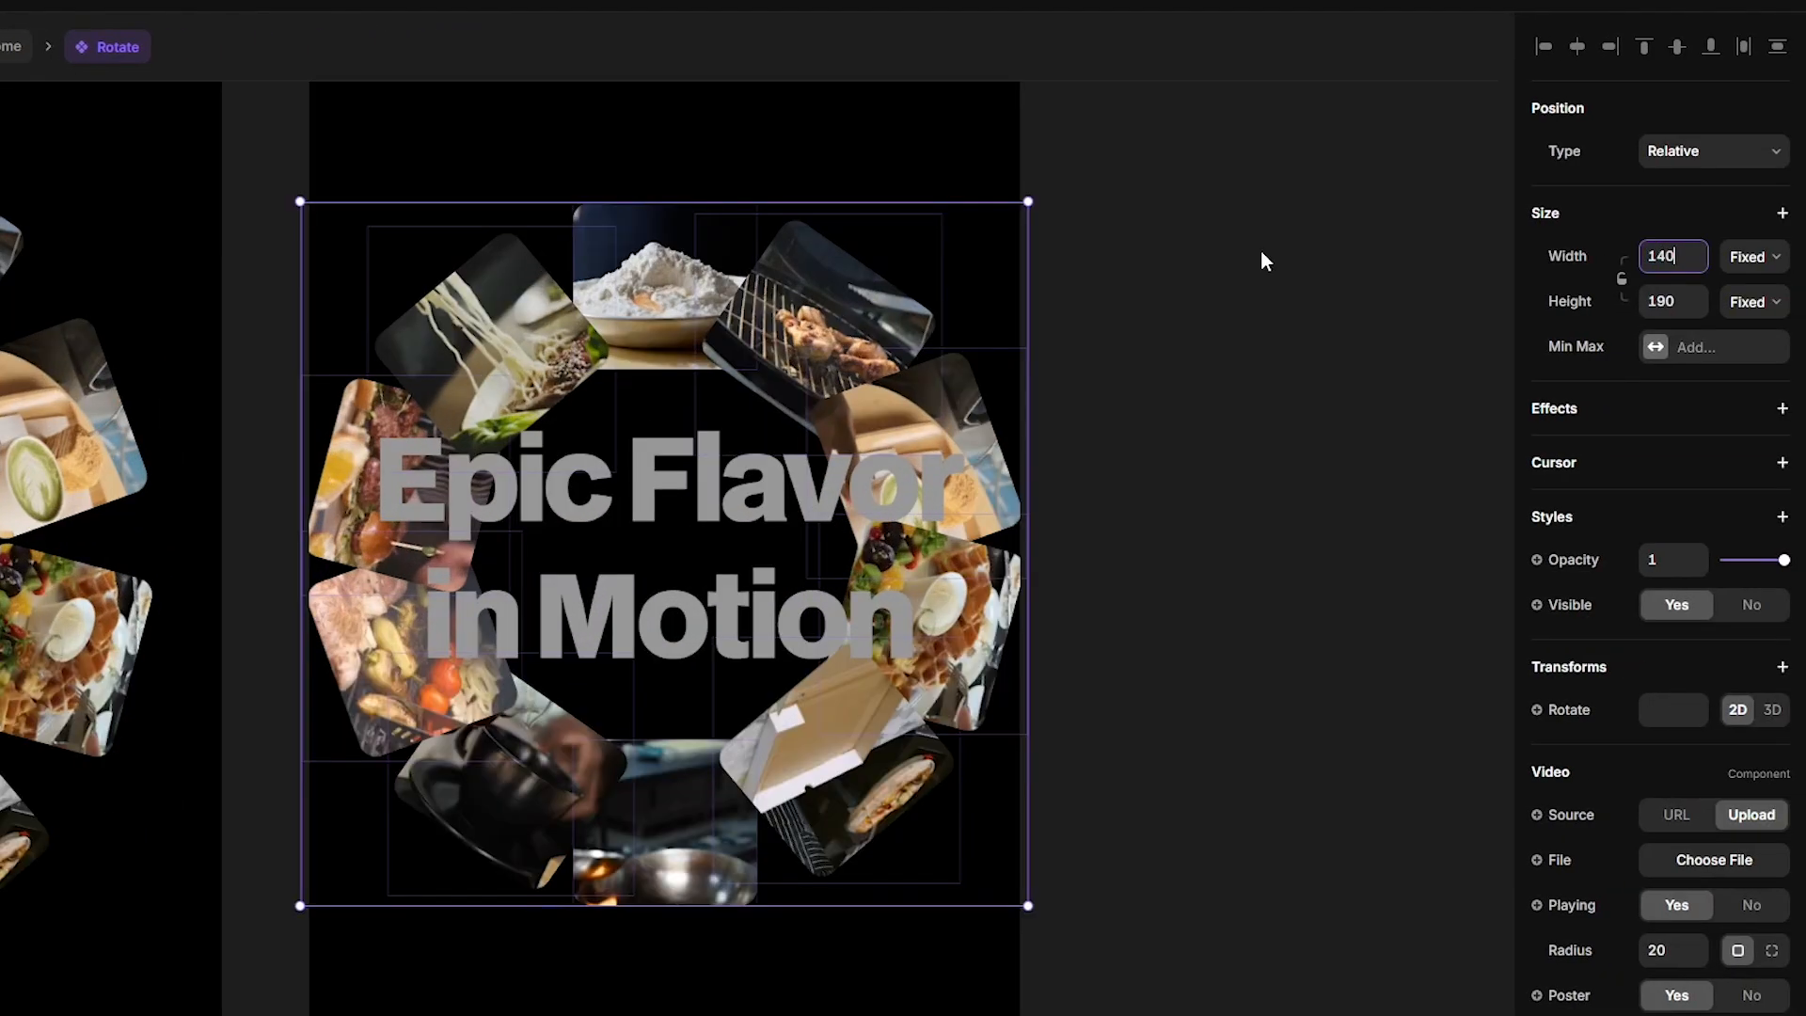
pyautogui.write('140')
pyautogui.press('Return')
# Set the height of the ten Tablet videos to 135
pyautogui.press('Tab')
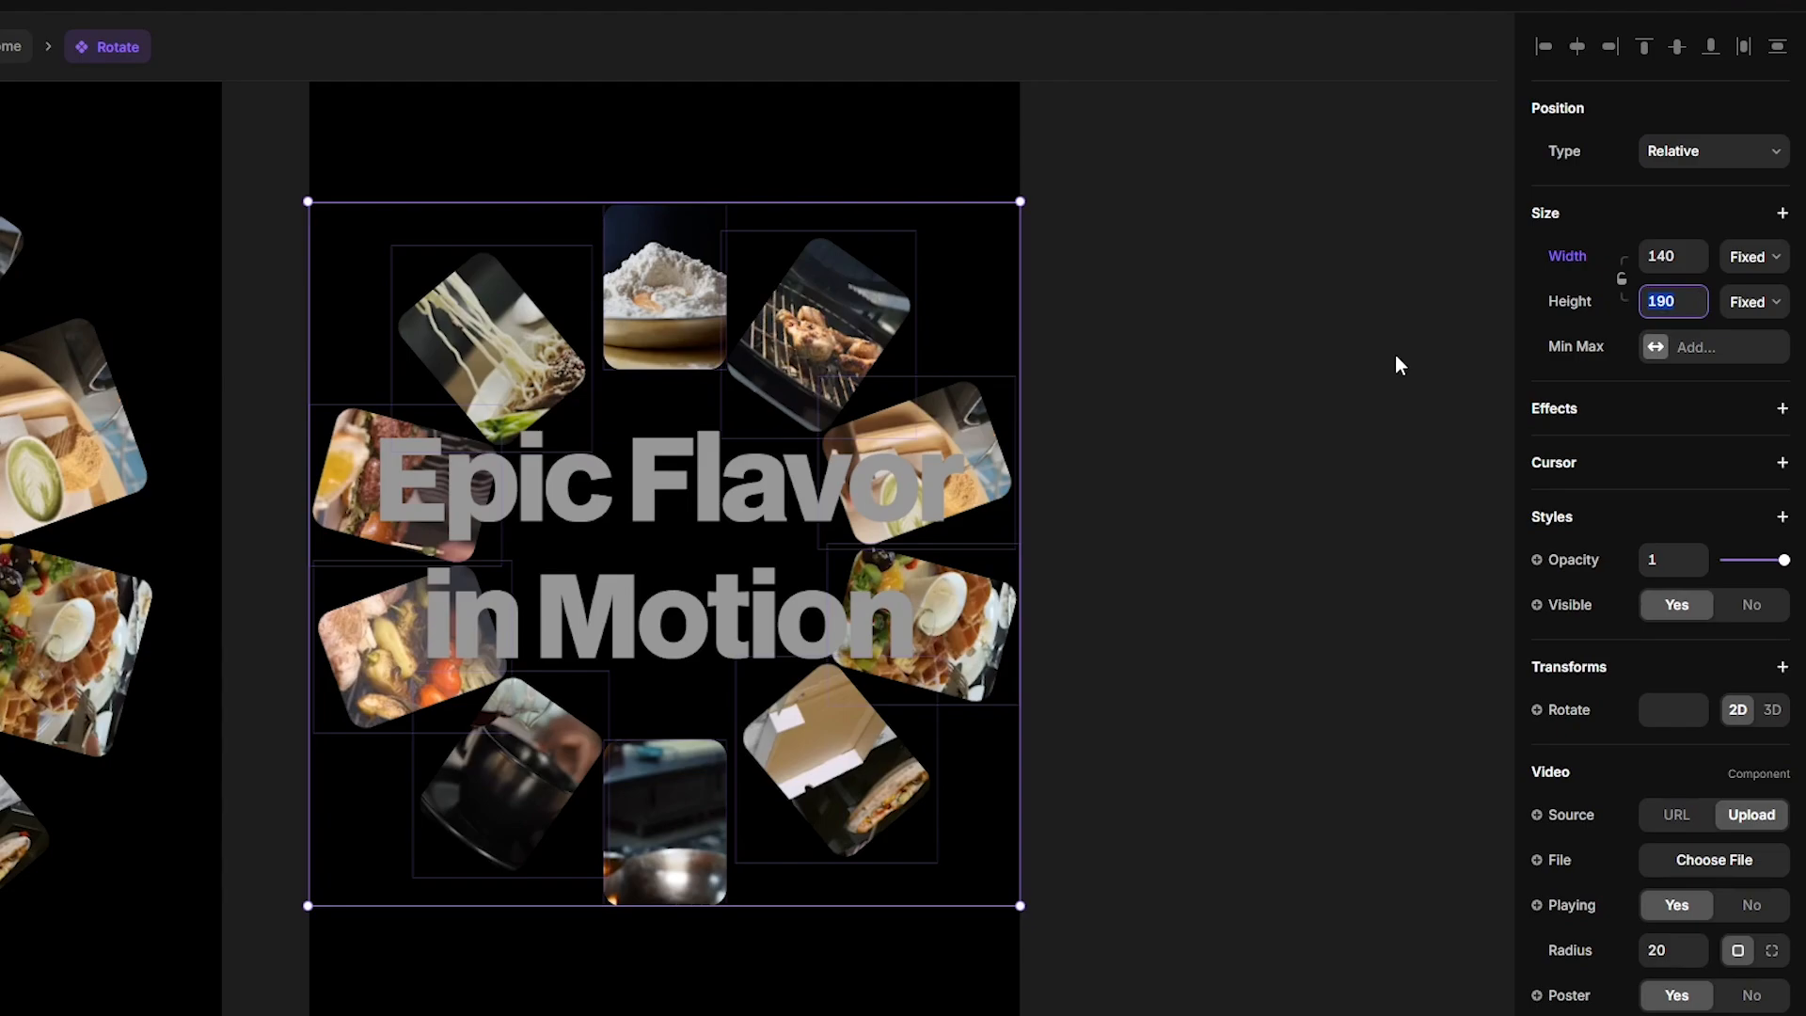
pyautogui.write('130')
pyautogui.press('Return')
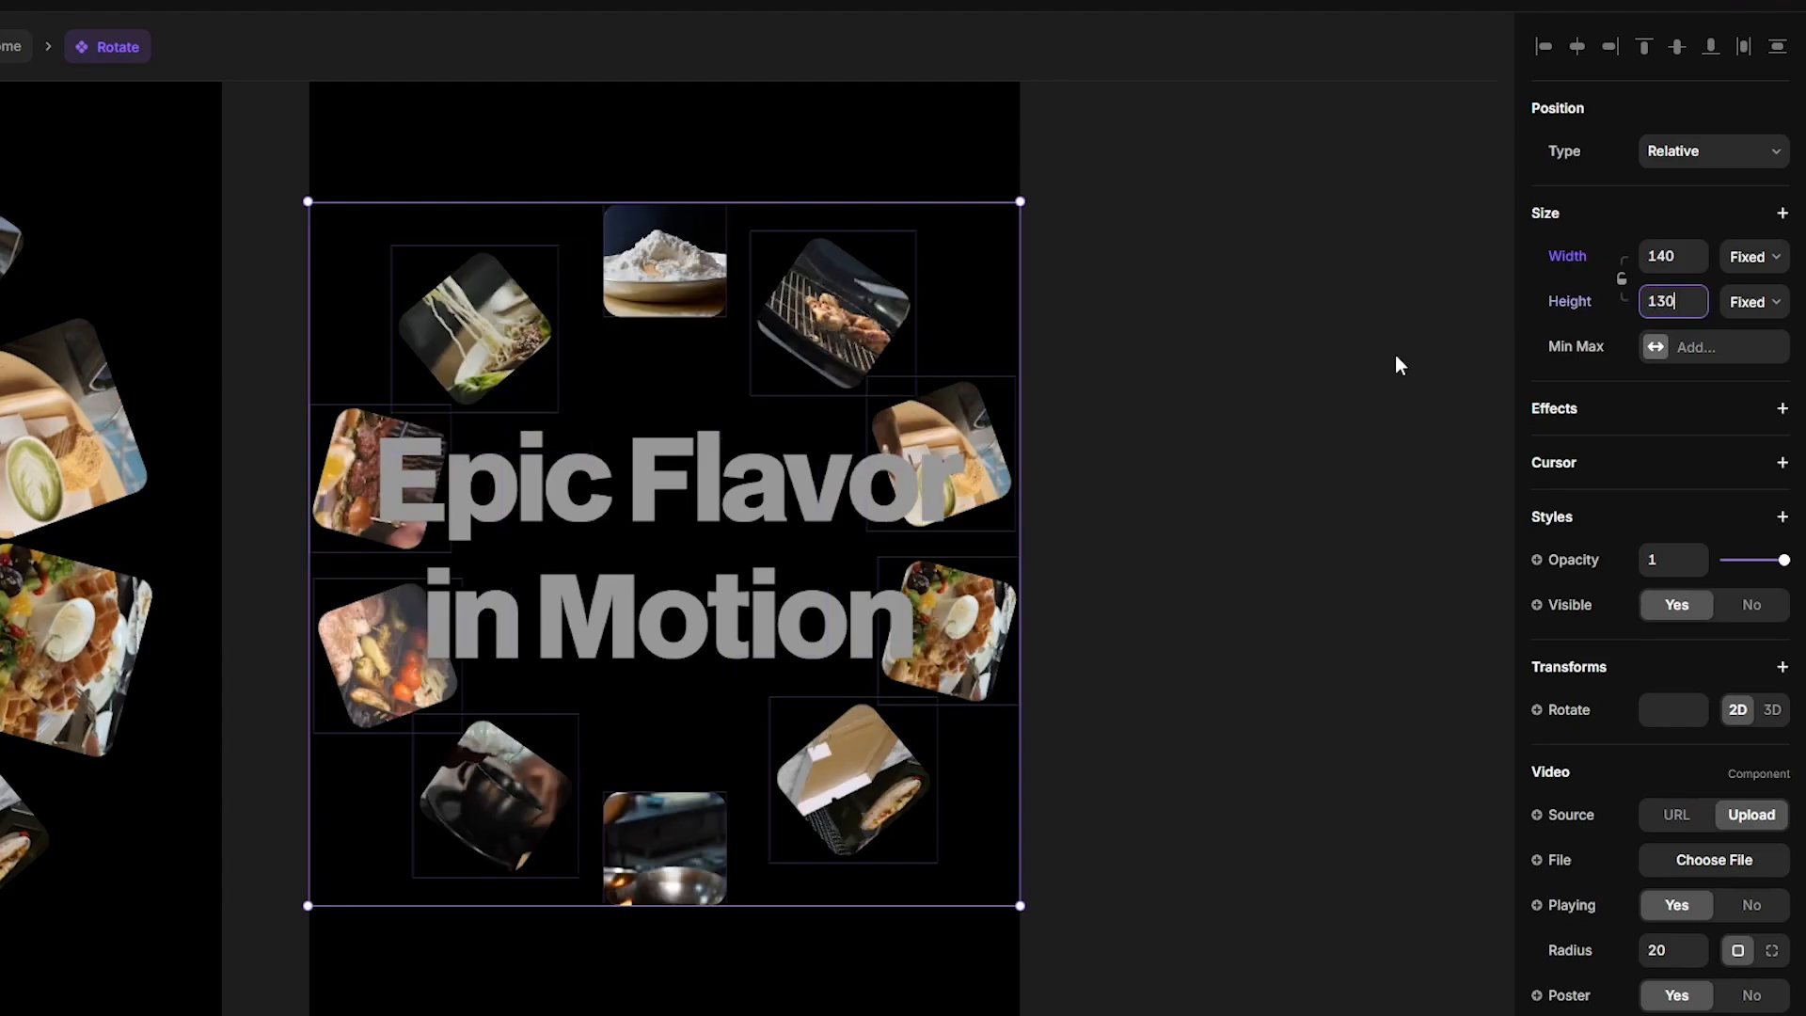
pyautogui.press('Up')
pyautogui.press('Up')
pyautogui.press('Up')
pyautogui.press('Up')
pyautogui.press('Up')
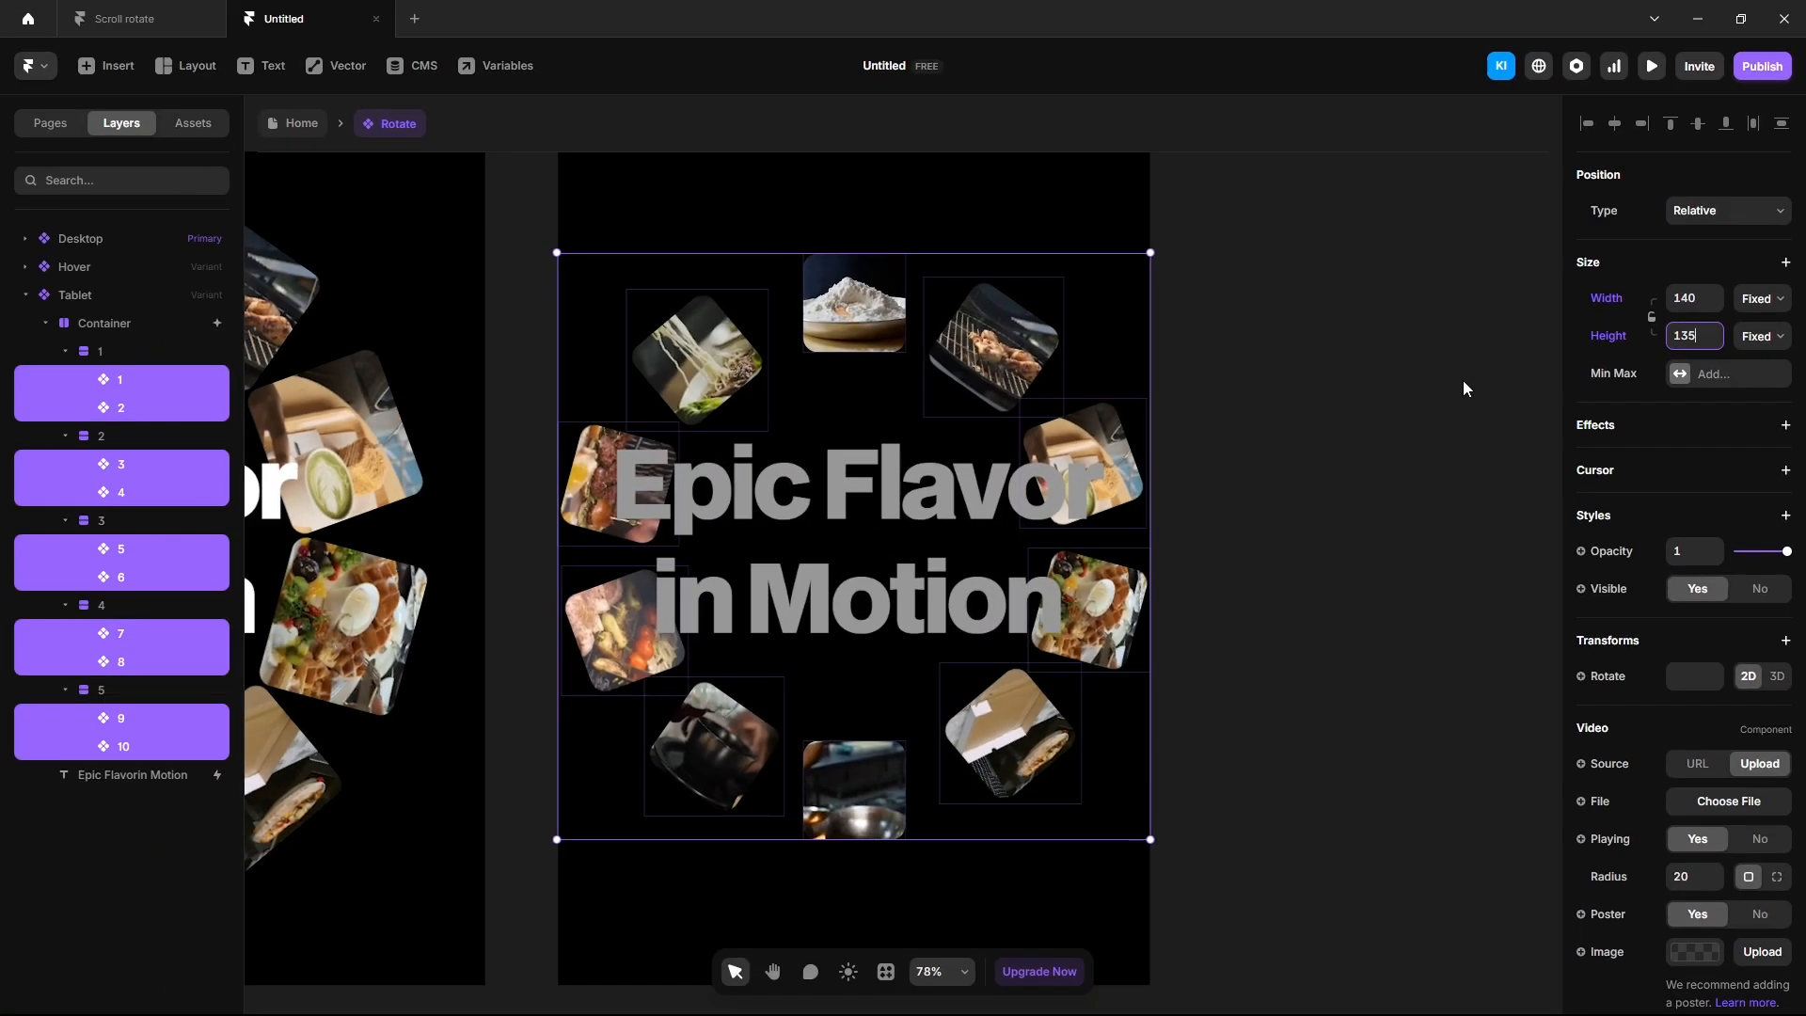
pyautogui.click(1464, 380)
# Set the Tablet variant's headline font size to 80 px and its colour to FFFFFF
pyautogui.click(121, 773)
pyautogui.scroll(-2, 1699, 783)
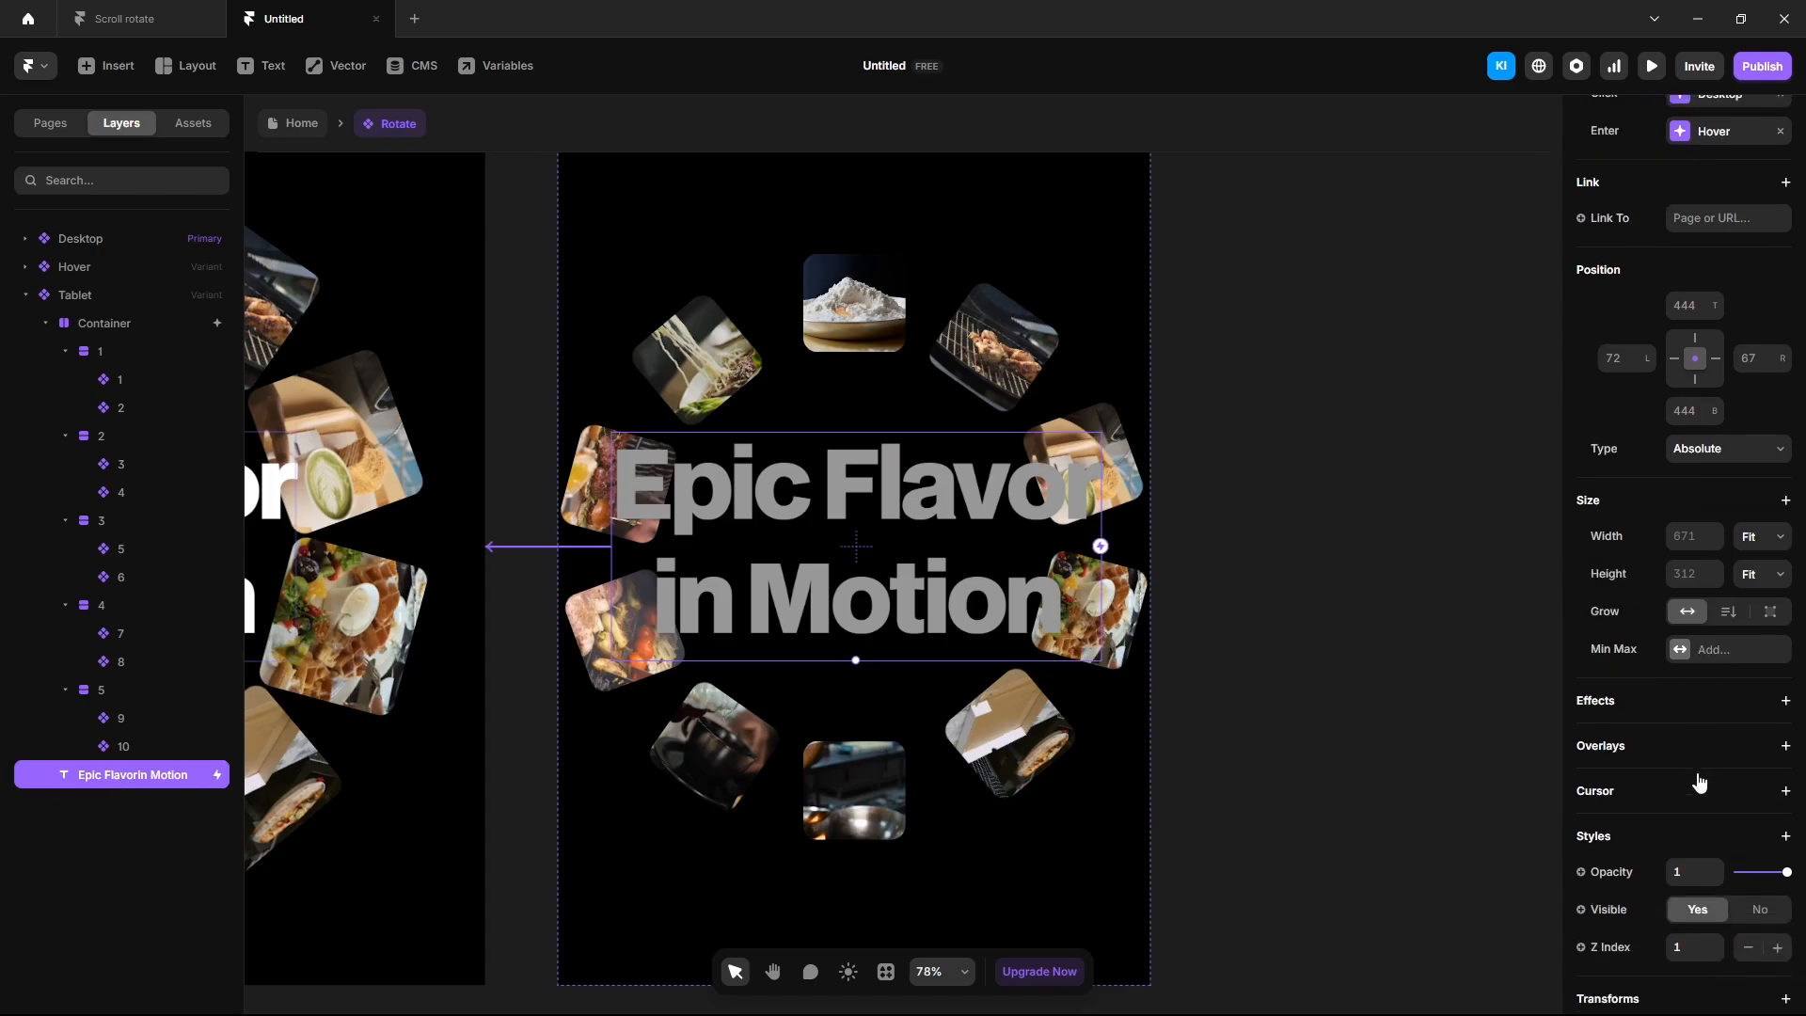
pyautogui.scroll(-4, 1699, 782)
pyautogui.click(1683, 915)
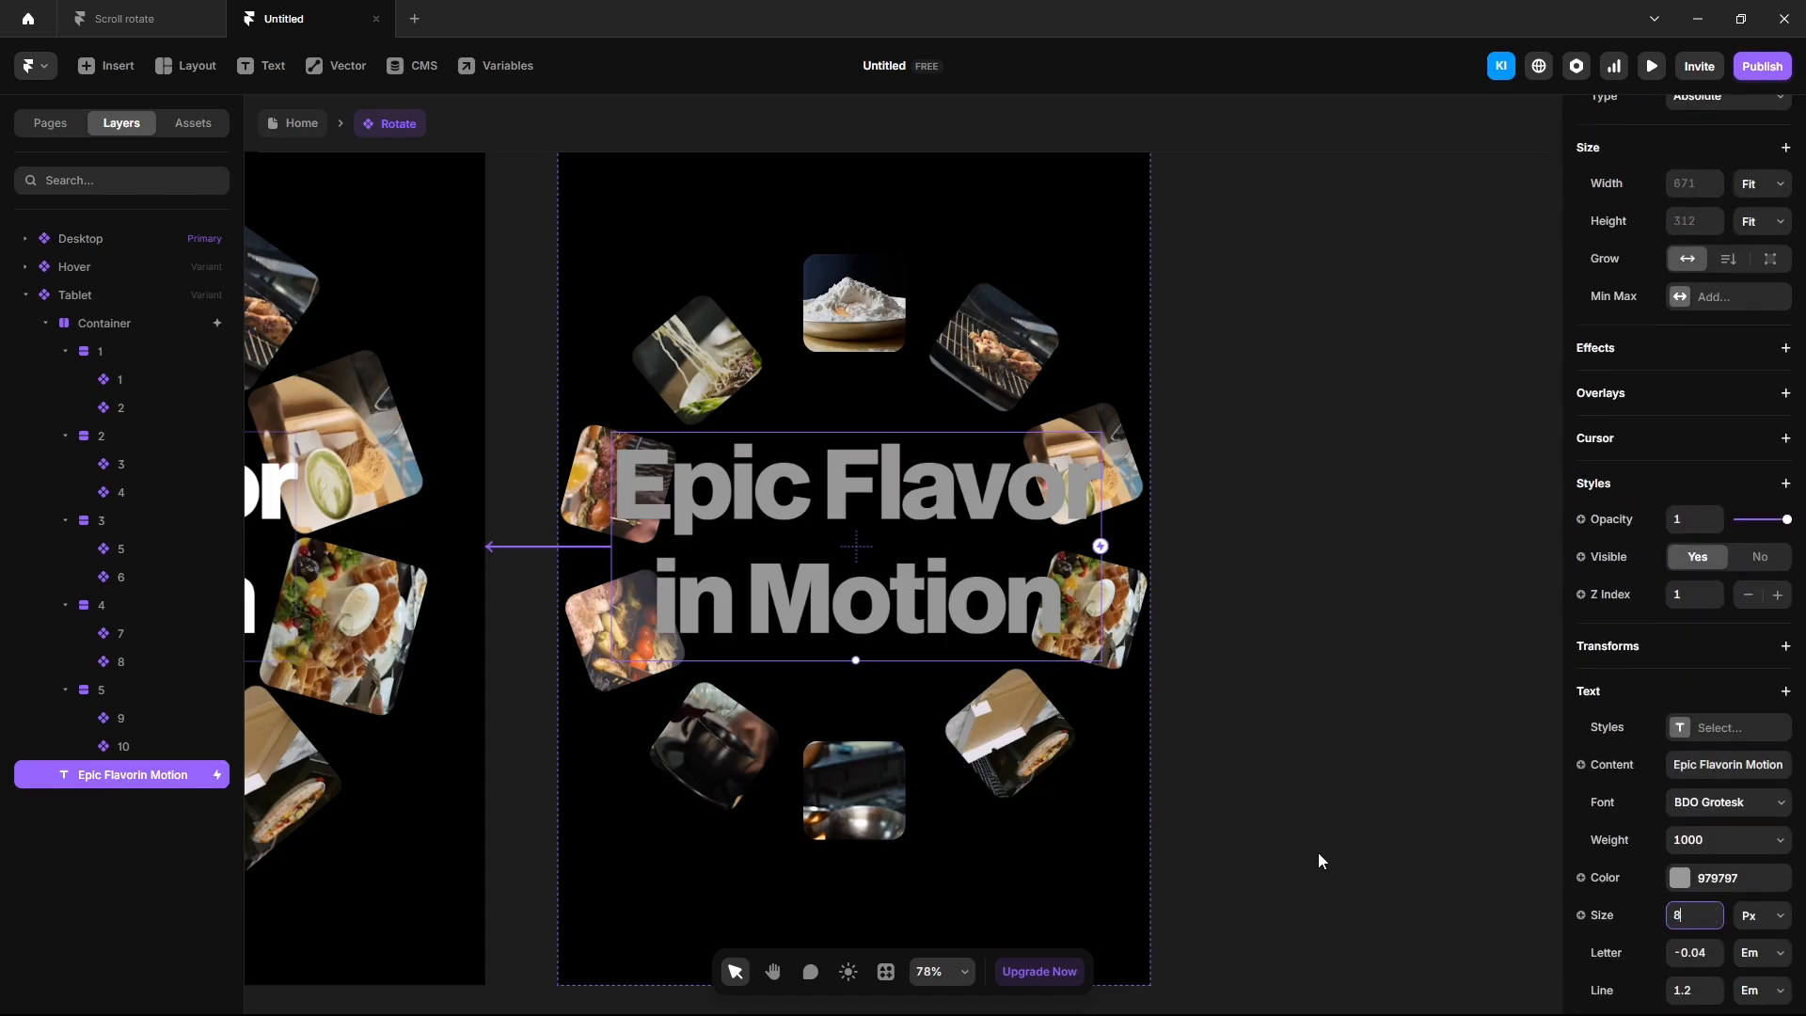
pyautogui.write('80')
pyautogui.press('Return')
pyautogui.click(1677, 879)
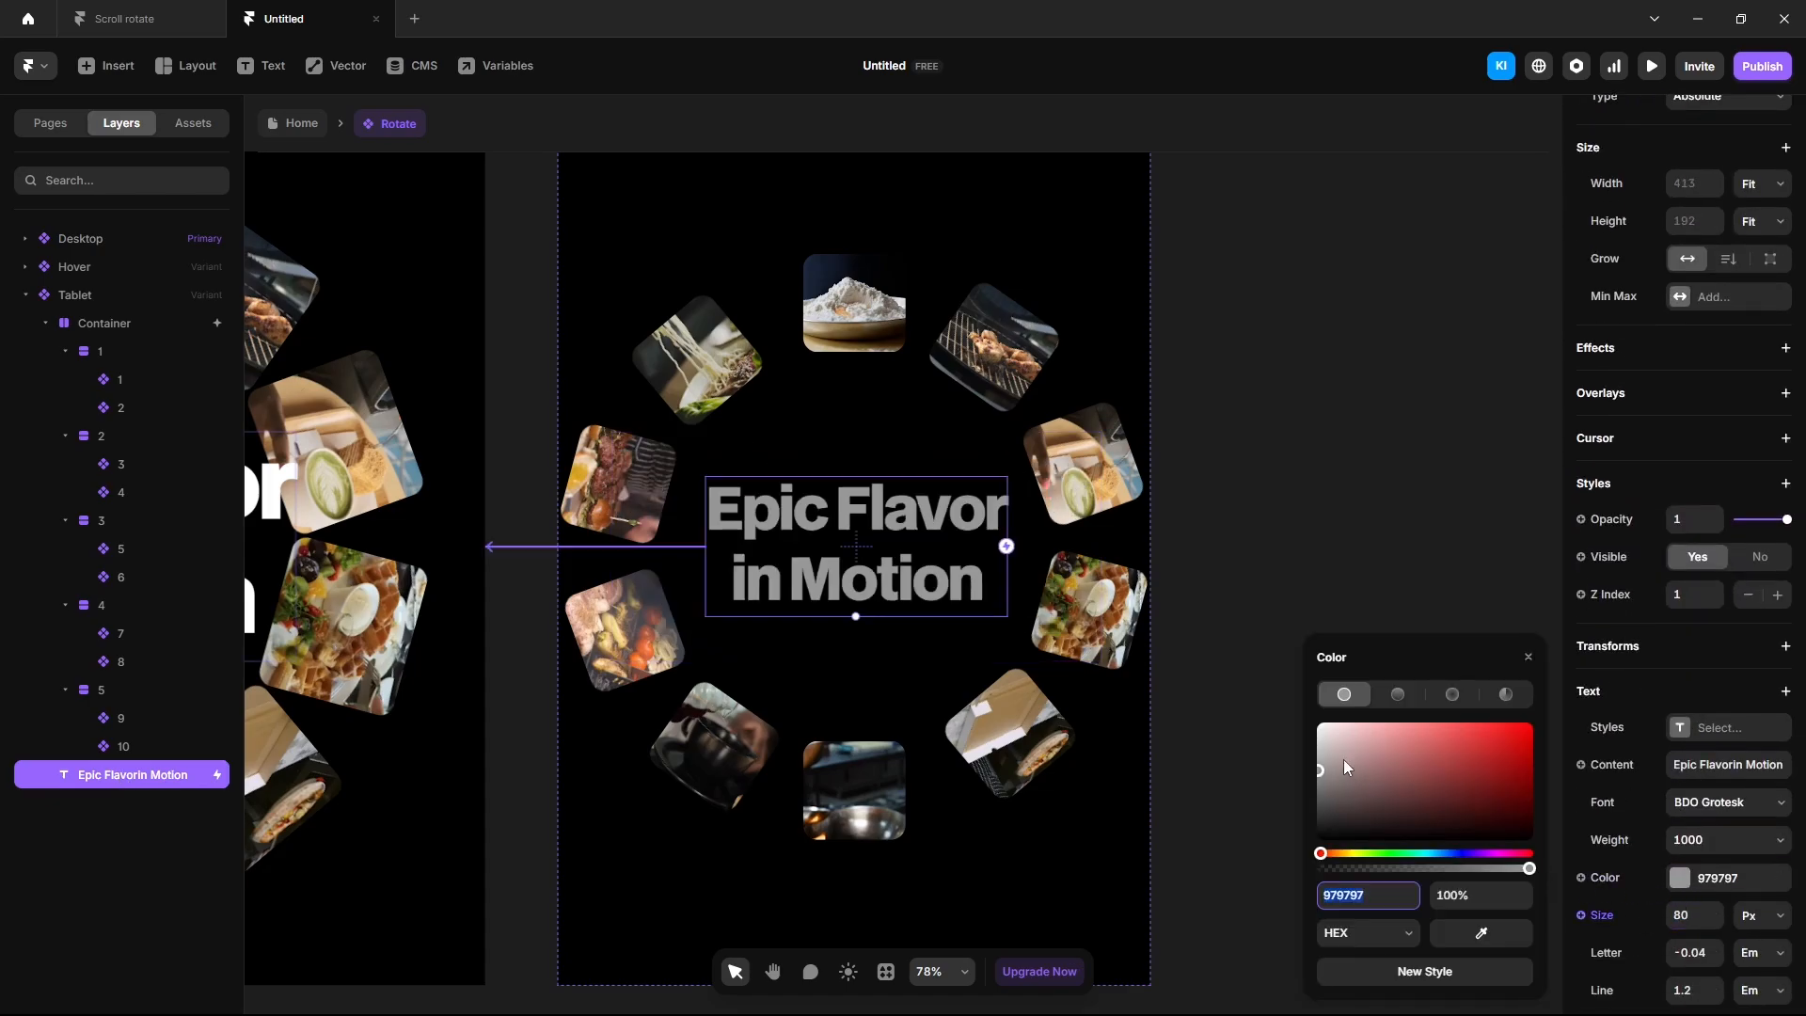
pyautogui.moveTo(1343, 766); pyautogui.dragTo(1270, 697)
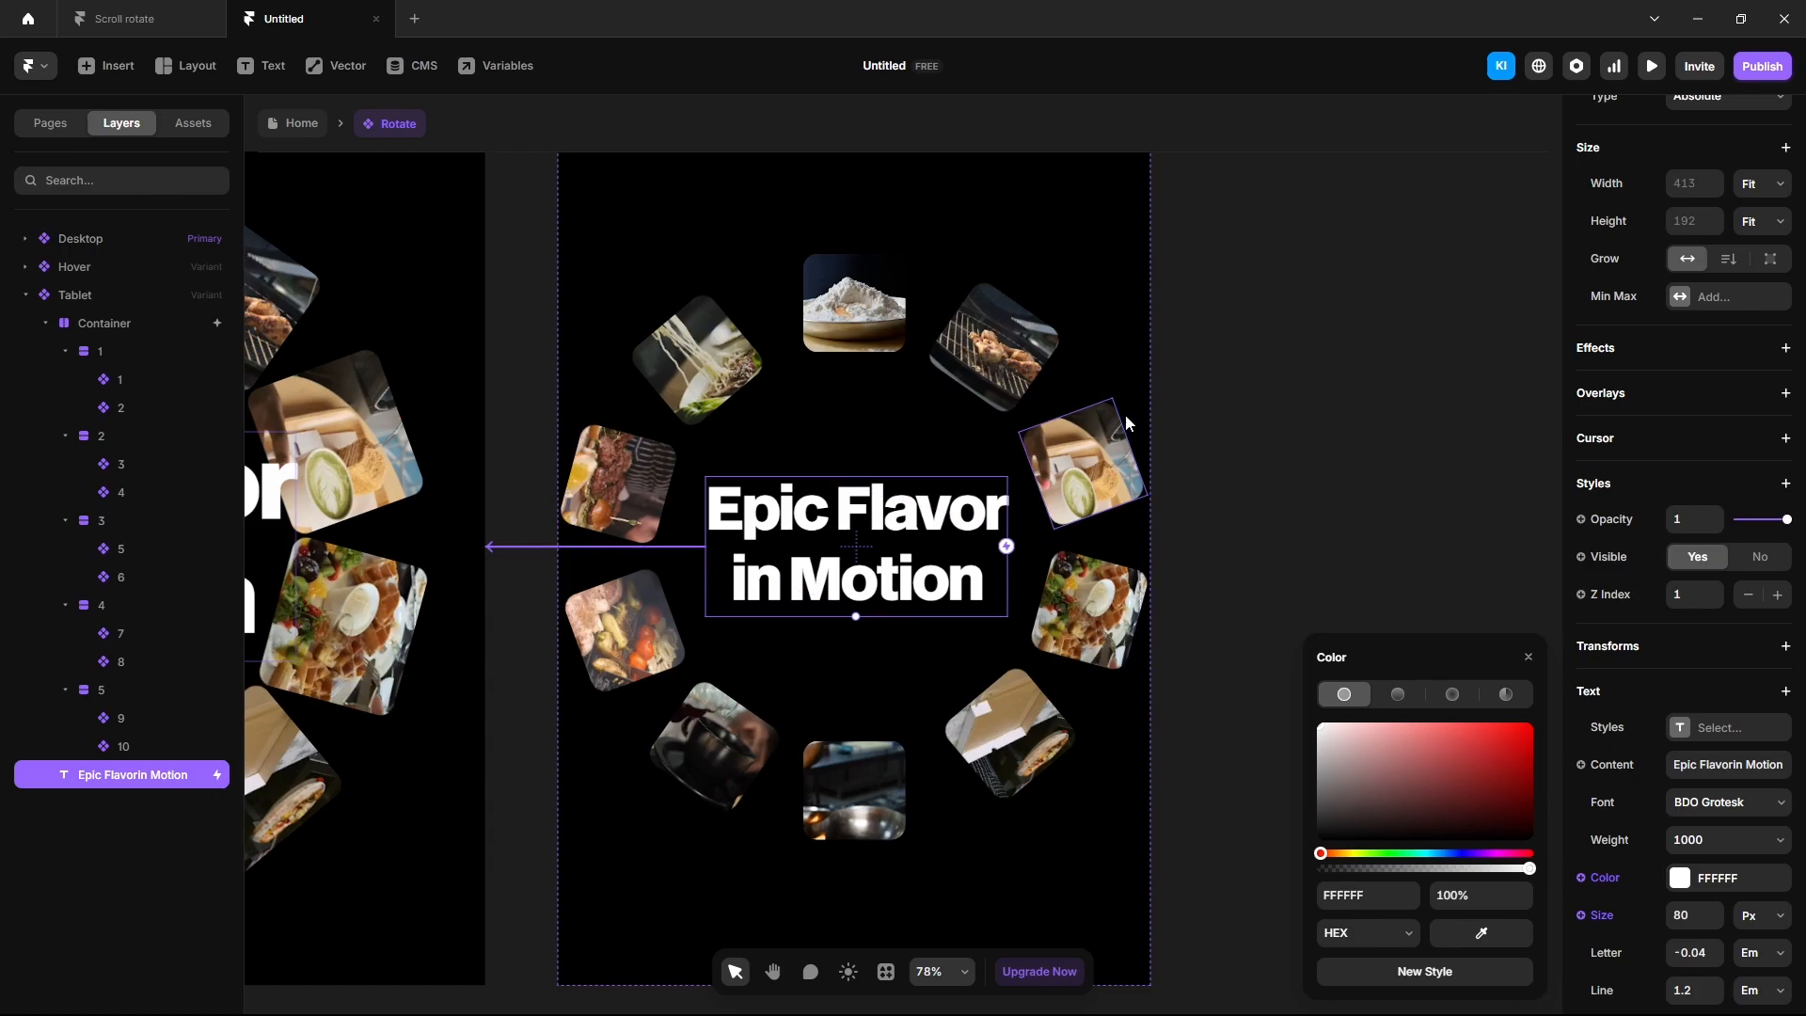
# Add a new variant based on Tablet and rename it Phone
pyautogui.scroll(-2, 1335, 439)
pyautogui.click(1072, 330)
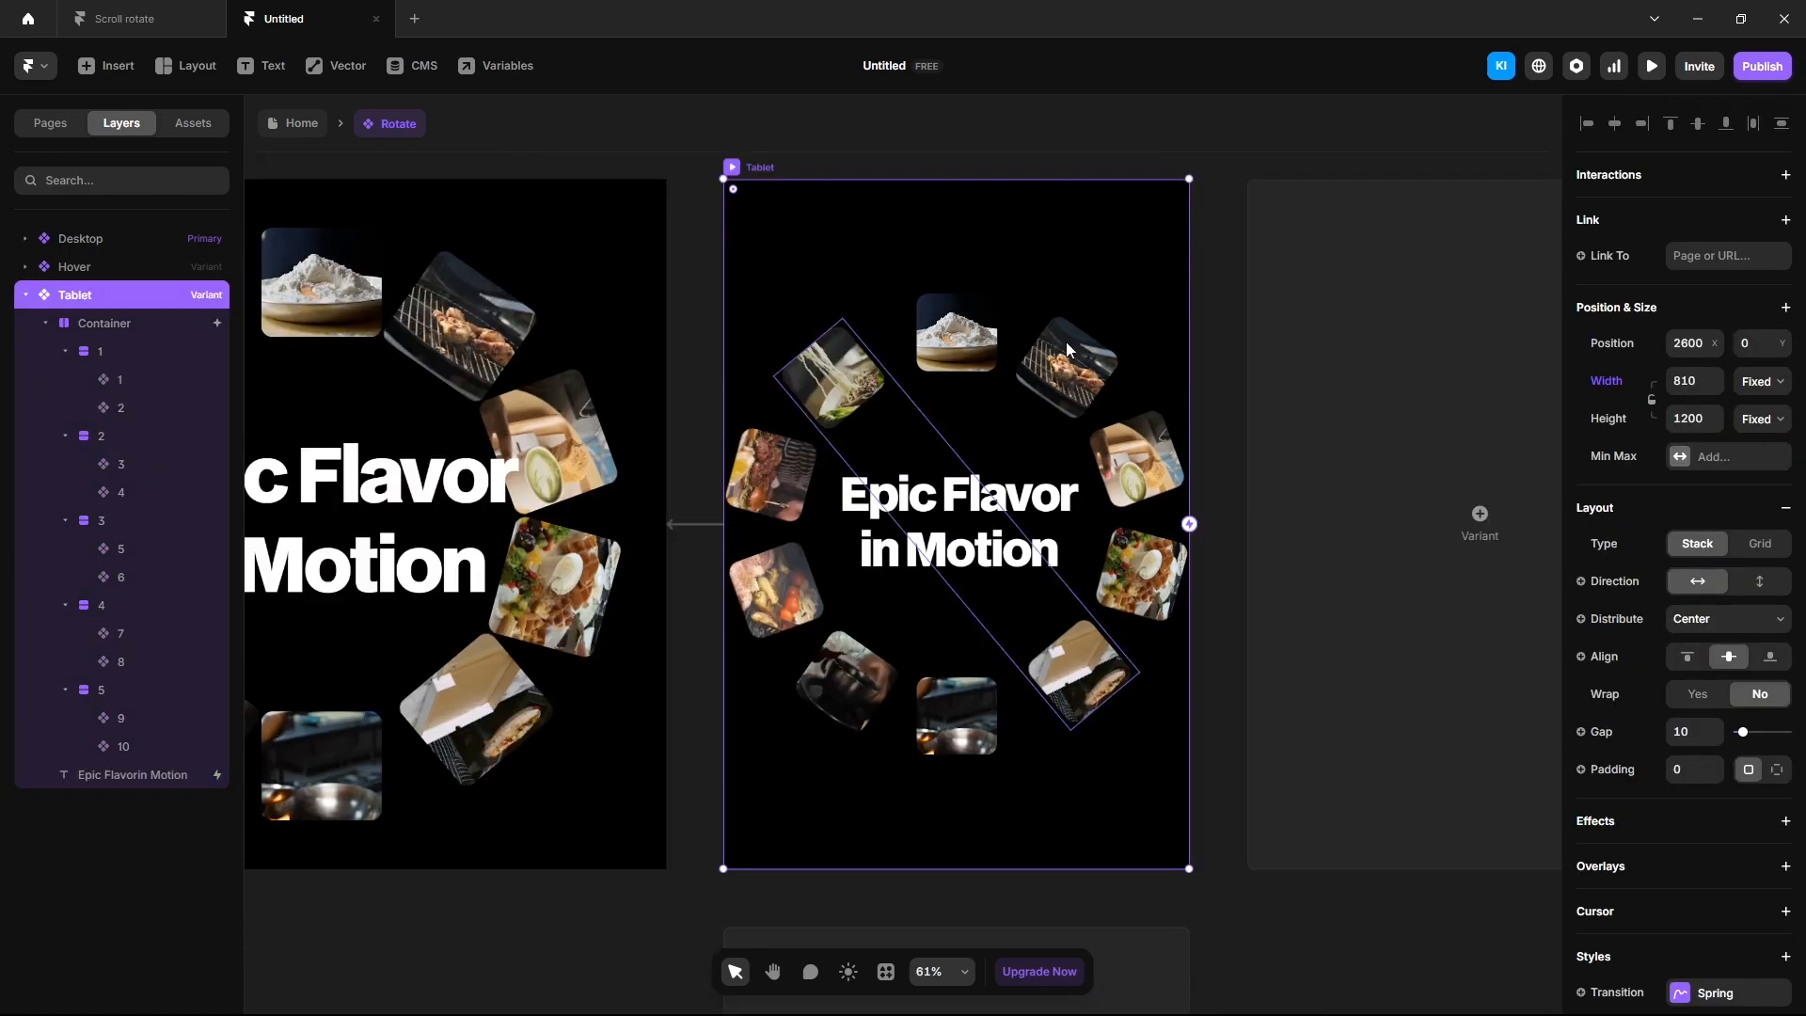
pyautogui.click(1384, 558)
pyautogui.doubleClick(104, 802)
pyautogui.write('P')
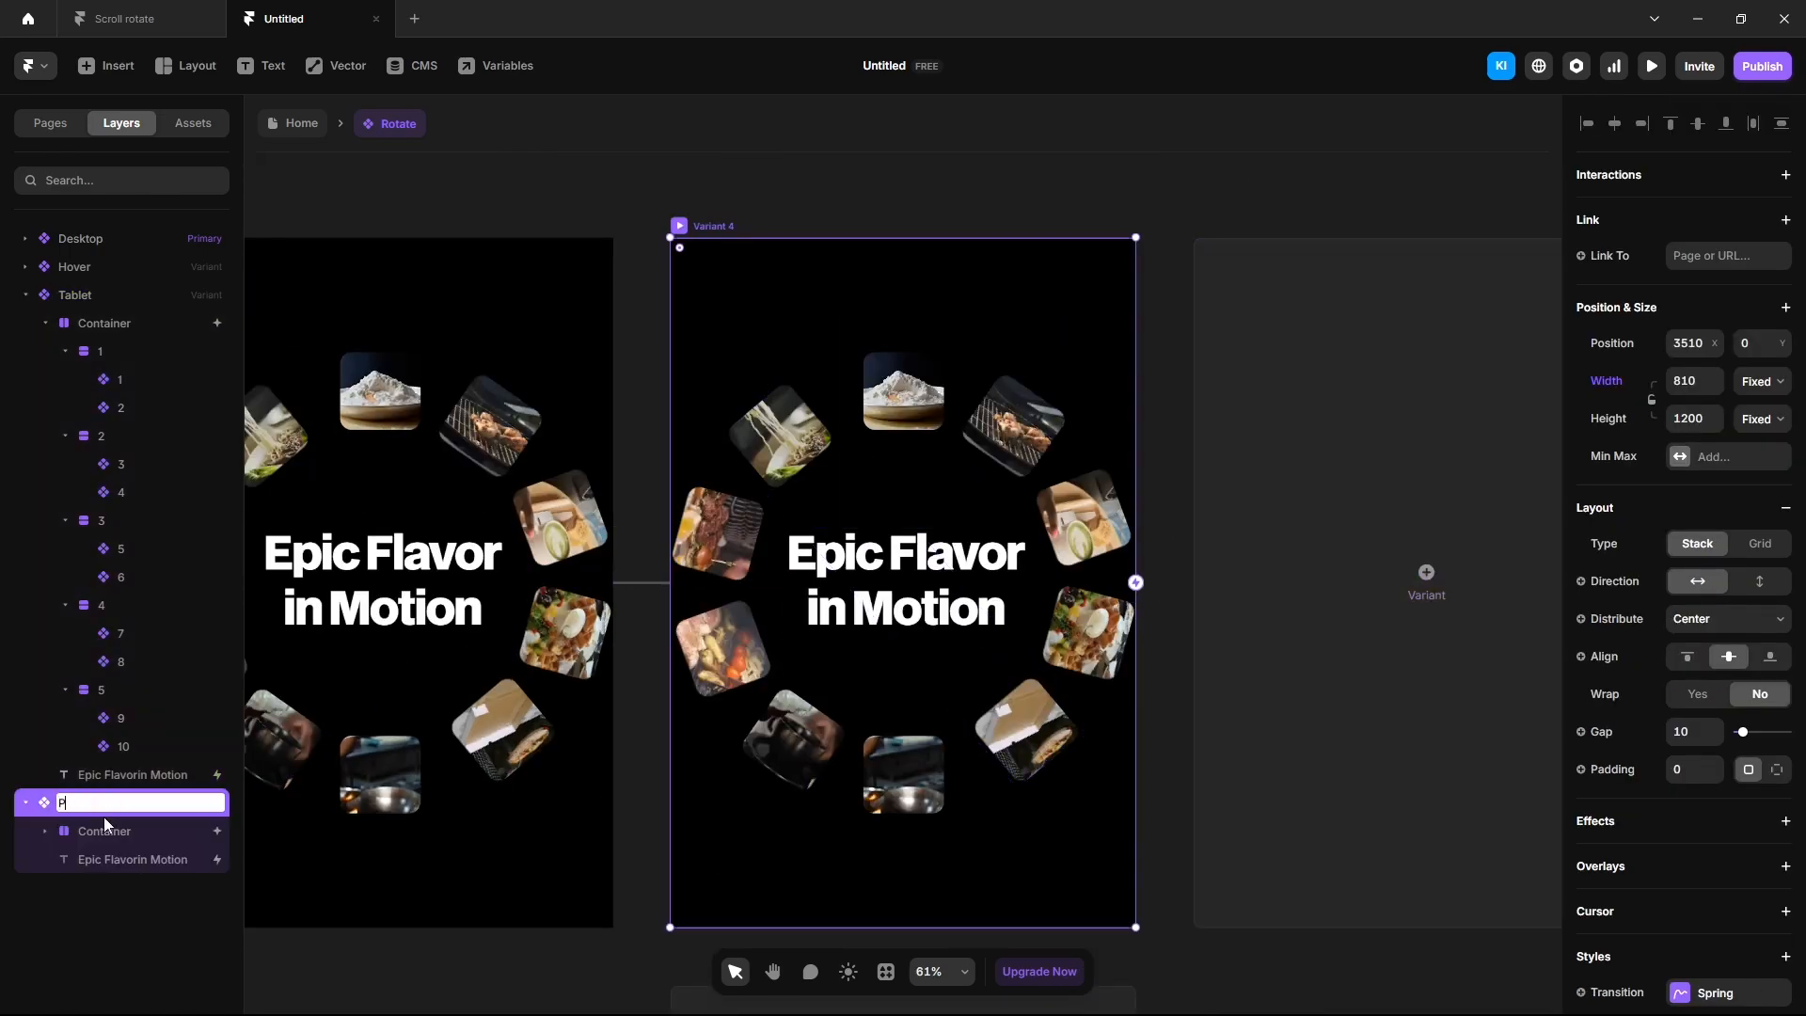
pyautogui.write('hone')
# Set the Phone variant's width to 310 and scale stacks 1 to 5 down together to fit the narrower frame
pyautogui.click(1685, 385)
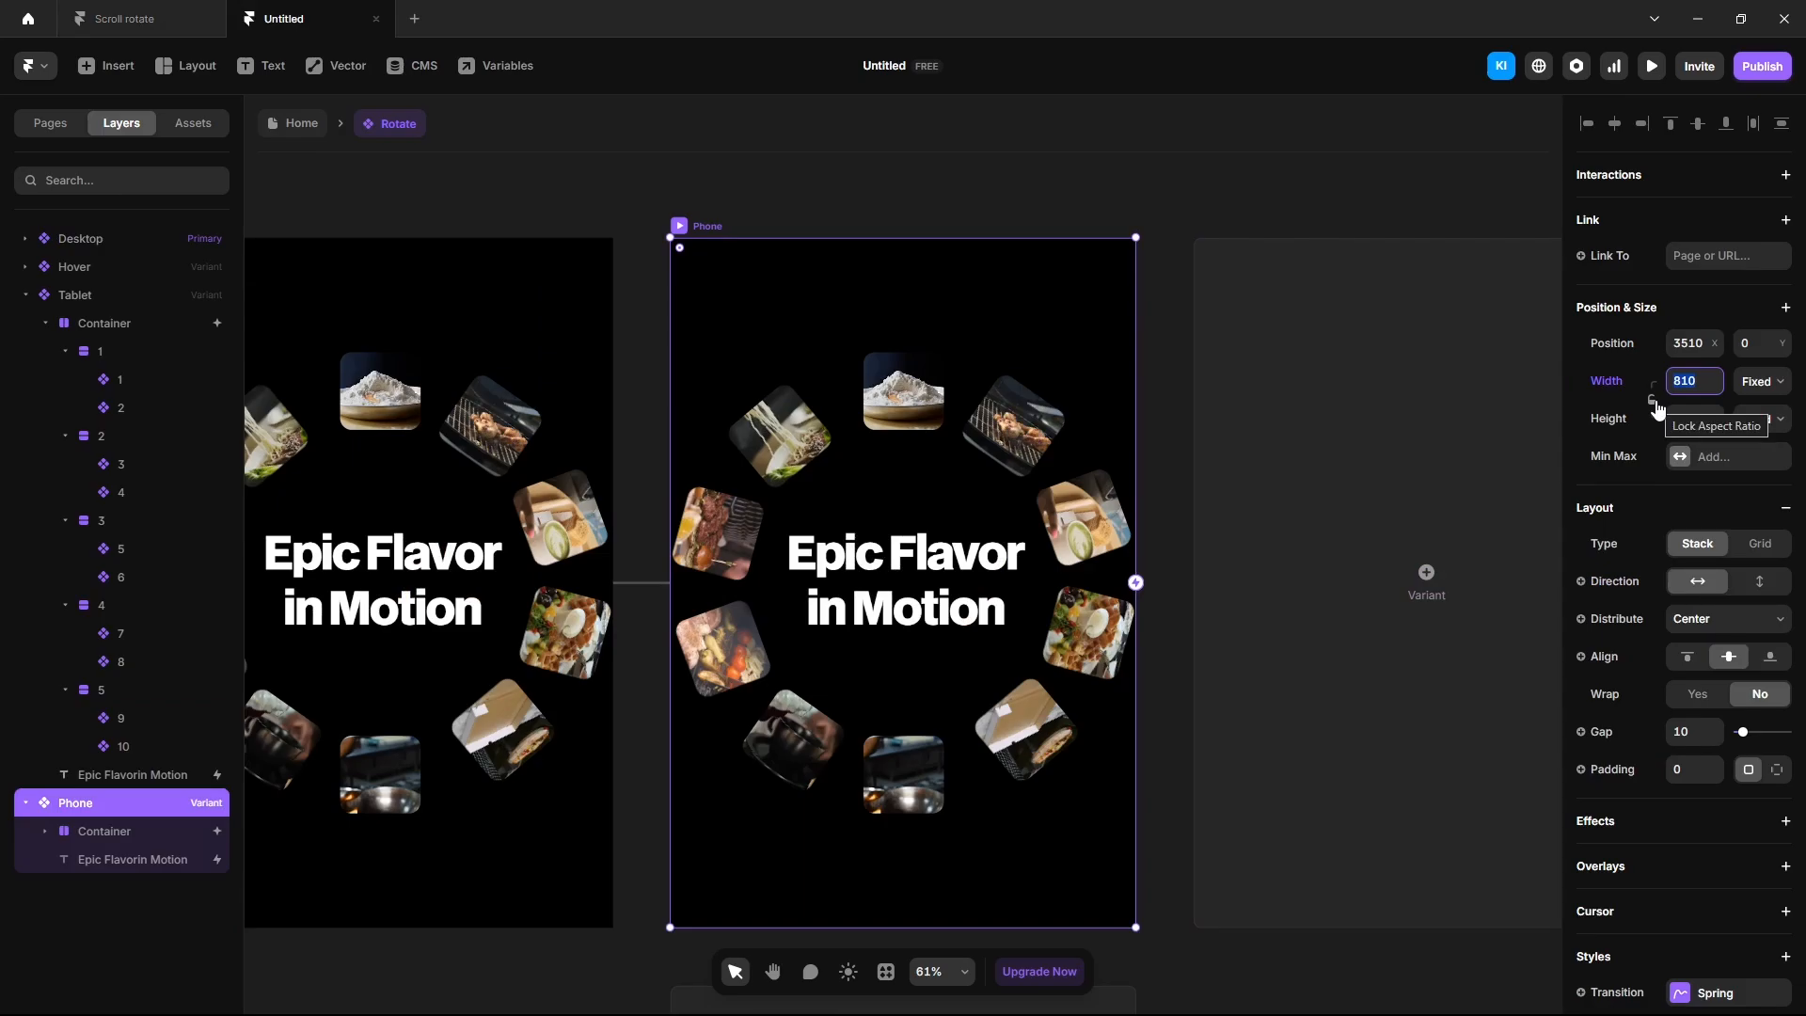
pyautogui.write('310')
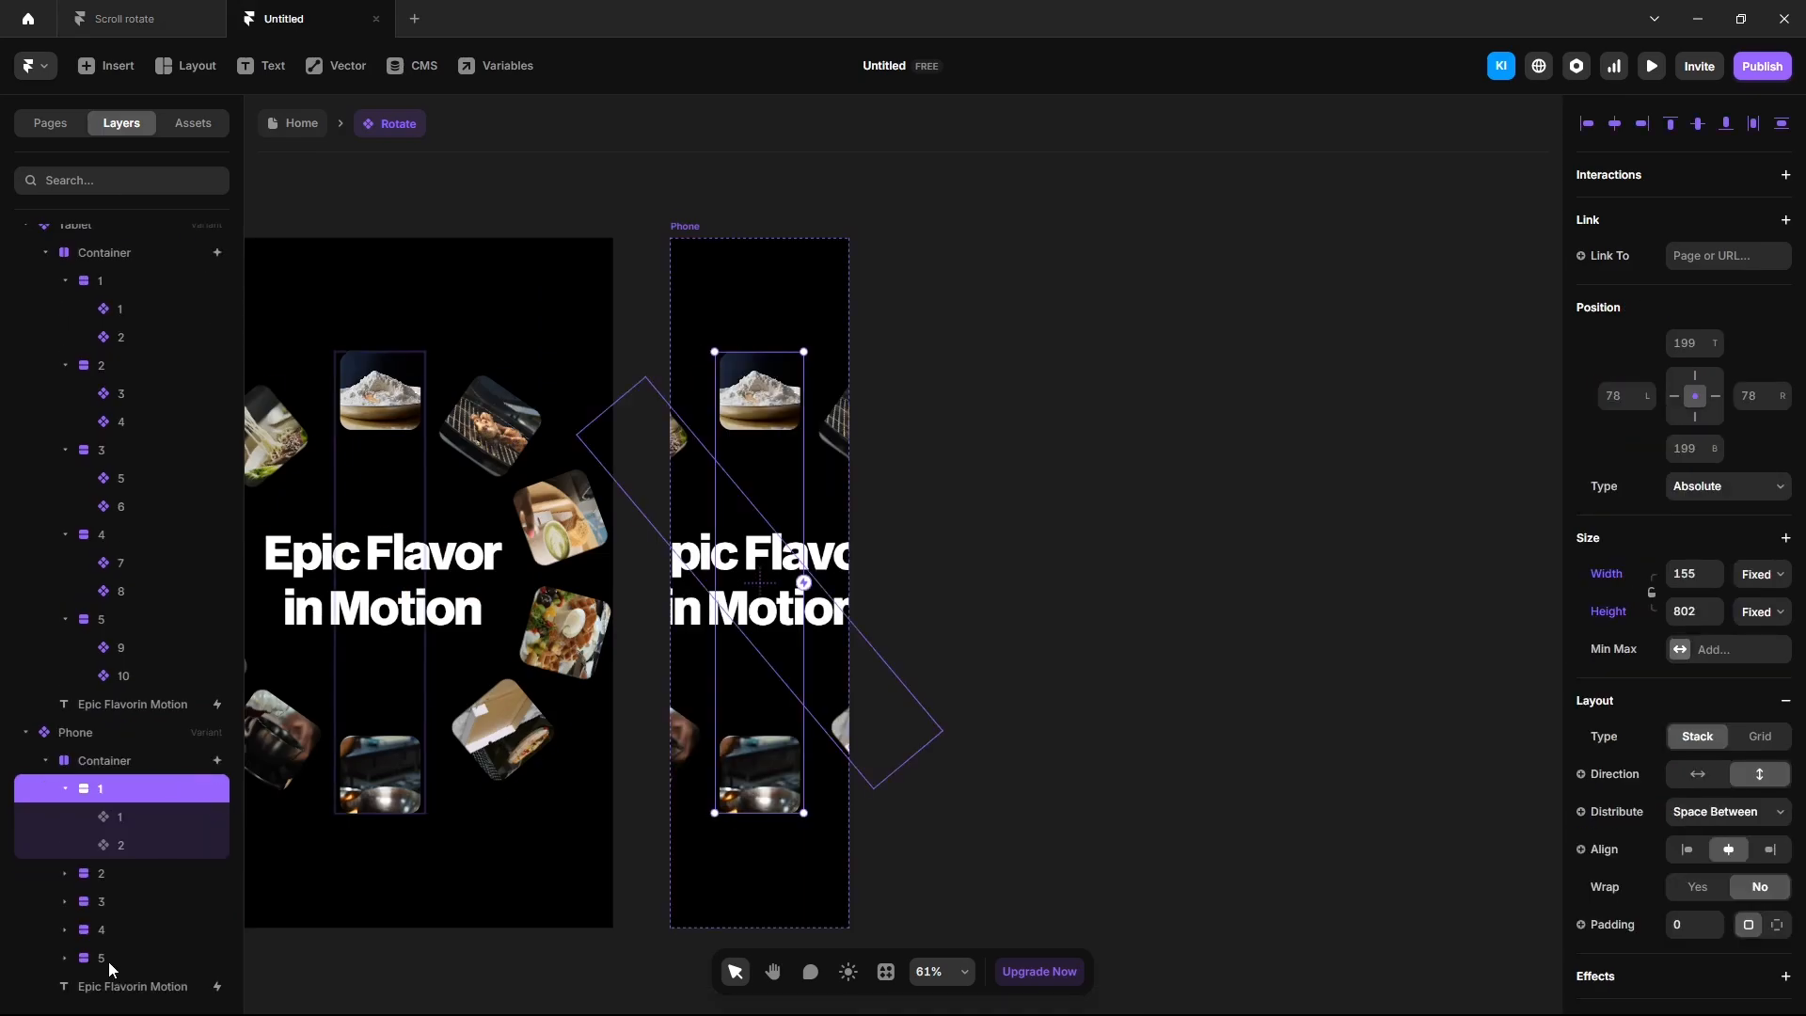
pyautogui.keyDown('shift'); pyautogui.click(110, 961); pyautogui.keyUp('shift')
pyautogui.moveTo(993, 813); pyautogui.dragTo(873, 704)
pyautogui.scroll(4, 767, 666)
pyautogui.moveTo(983, 726); pyautogui.dragTo(936, 694)
pyautogui.scroll(1, 56, 311)
# Collapse the Tablet layers and expand every stack in the Phone variant's container
pyautogui.click(25, 296)
pyautogui.click(65, 464)
pyautogui.click(596, 623)
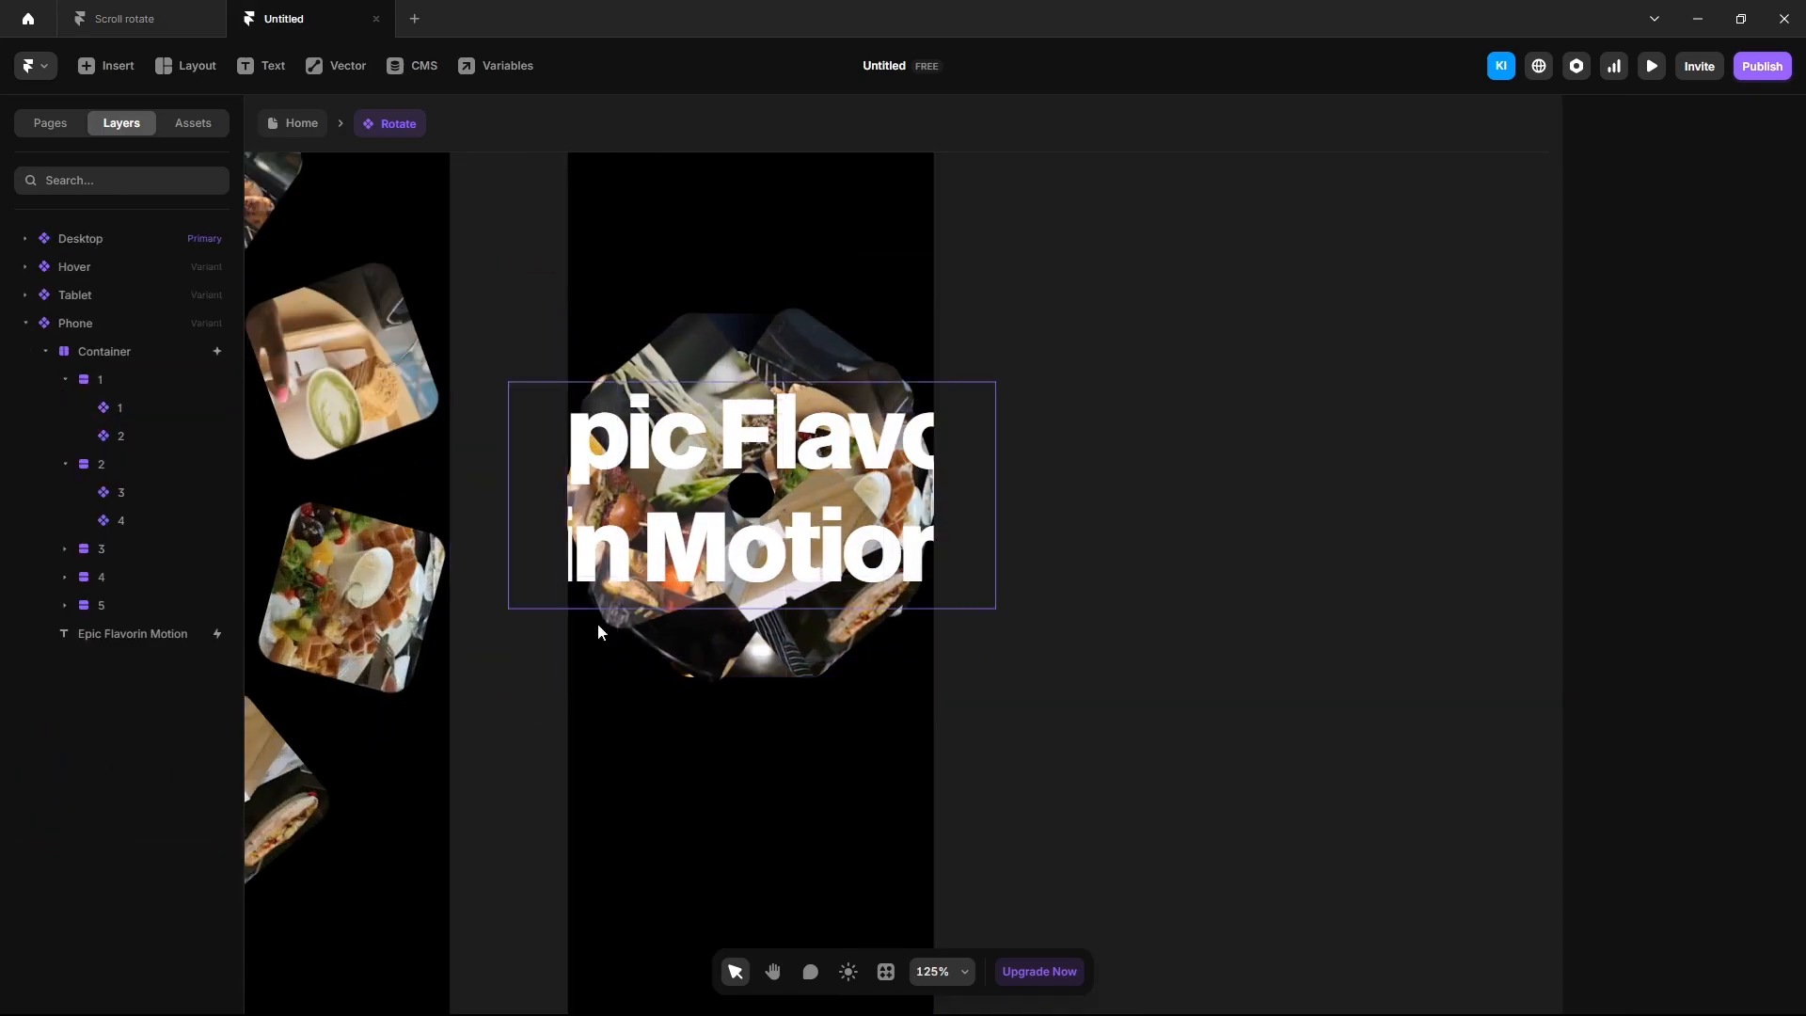
pyautogui.click(64, 549)
pyautogui.click(65, 634)
pyautogui.click(66, 721)
# Select all ten videos in the Phone variant and set their width to 60 and height to 50
pyautogui.click(117, 409)
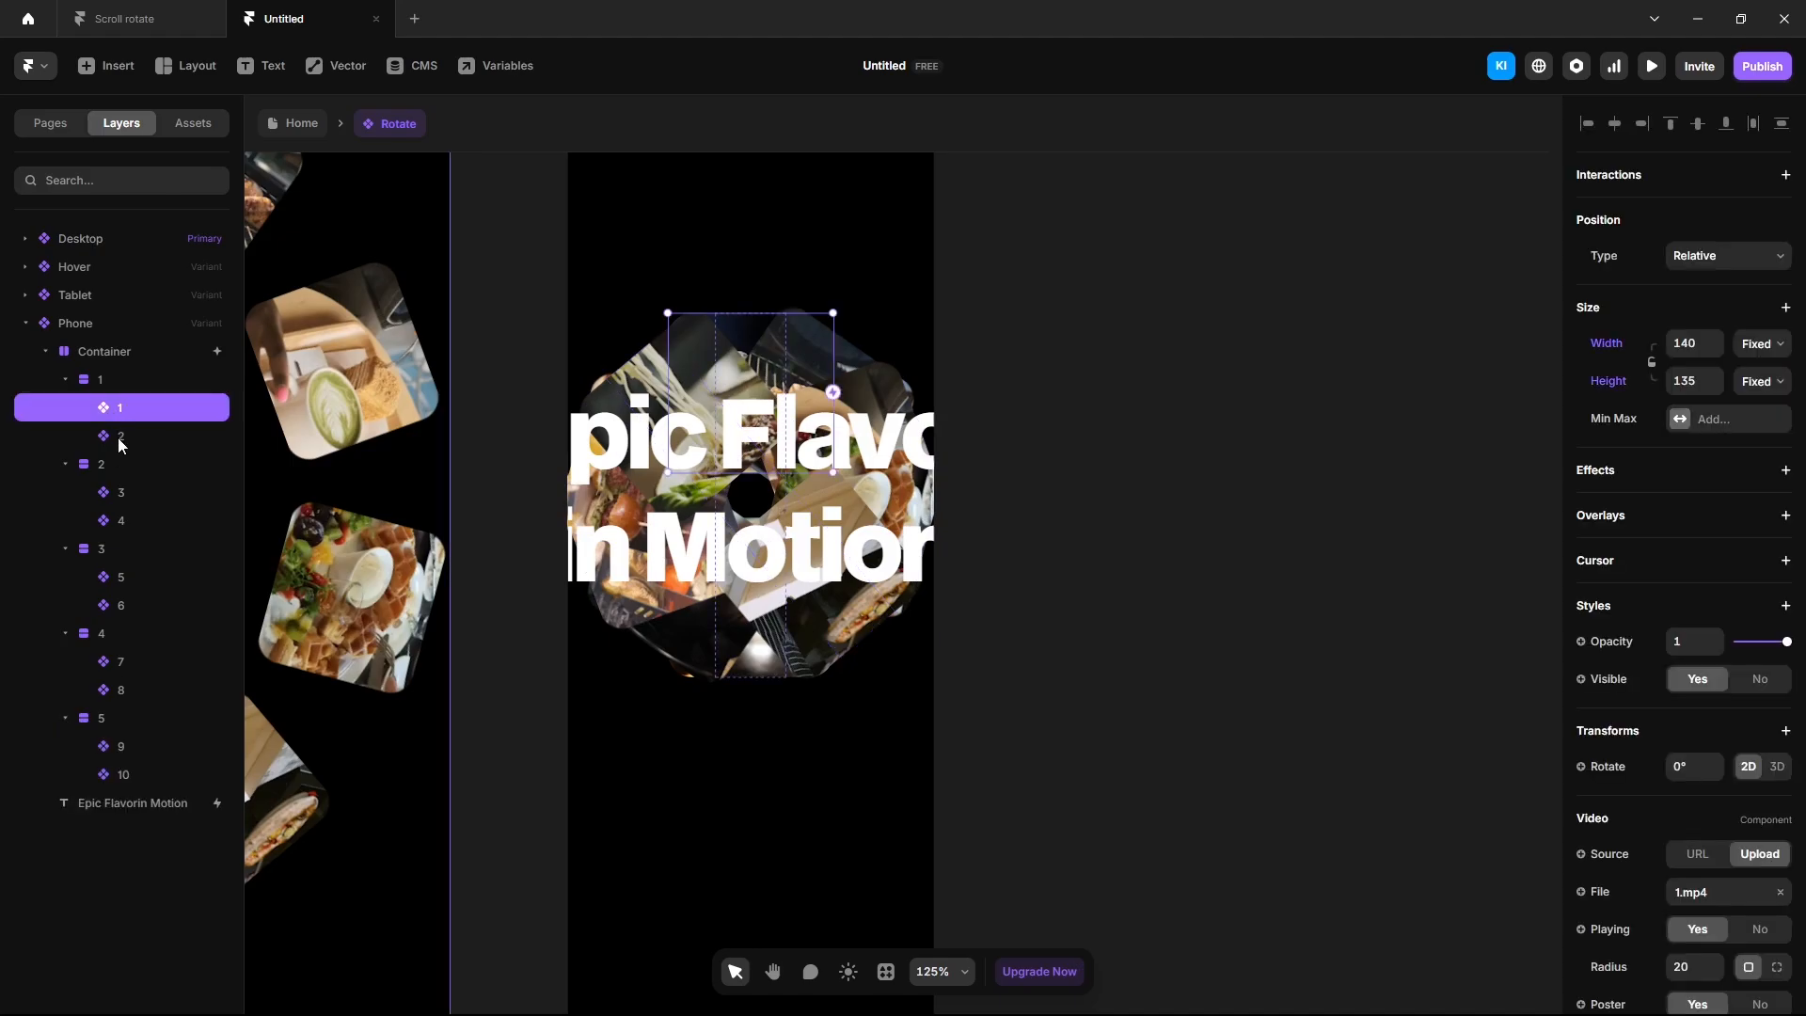
pyautogui.keyDown('ctrl'); pyautogui.click(117, 438); pyautogui.keyUp('ctrl')
pyautogui.keyDown('ctrl'); pyautogui.click(121, 493); pyautogui.keyUp('ctrl')
pyautogui.keyDown('ctrl'); pyautogui.click(122, 521); pyautogui.keyUp('ctrl')
pyautogui.keyDown('ctrl'); pyautogui.click(126, 576); pyautogui.keyUp('ctrl')
pyautogui.keyDown('ctrl'); pyautogui.click(128, 605); pyautogui.keyUp('ctrl')
pyautogui.click(1668, 302)
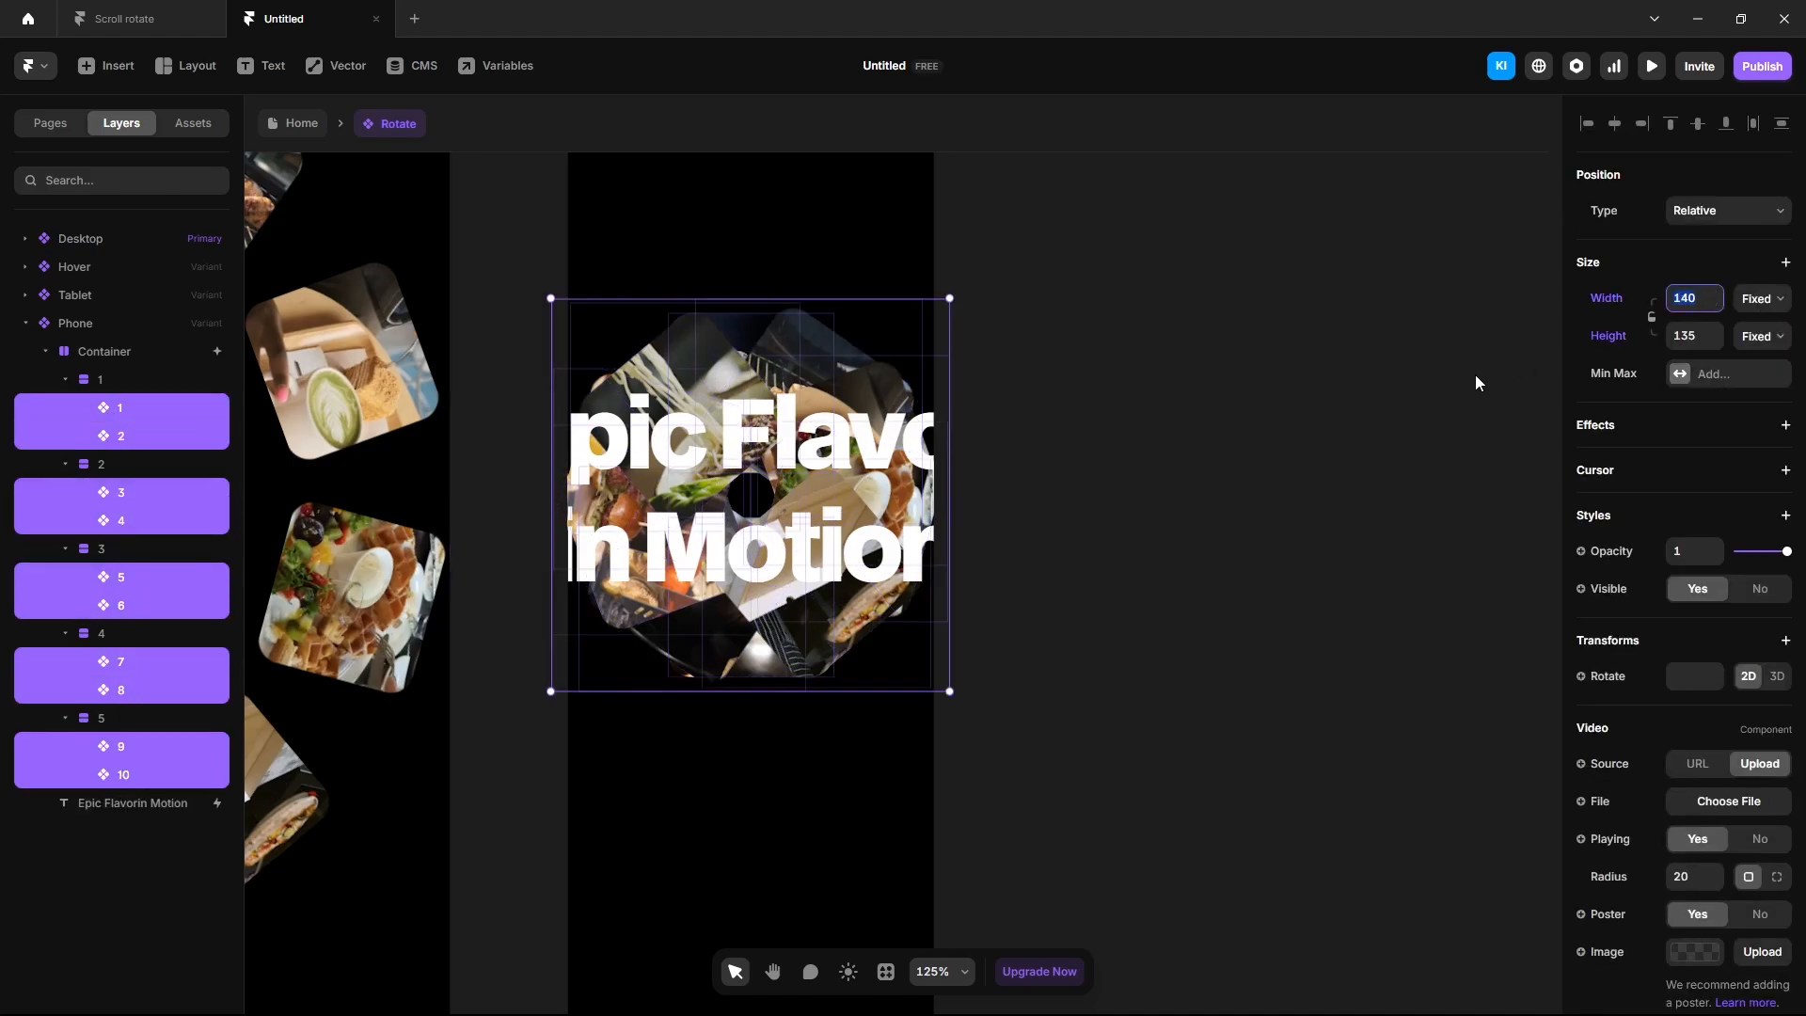
pyautogui.write('60')
pyautogui.press('Tab')
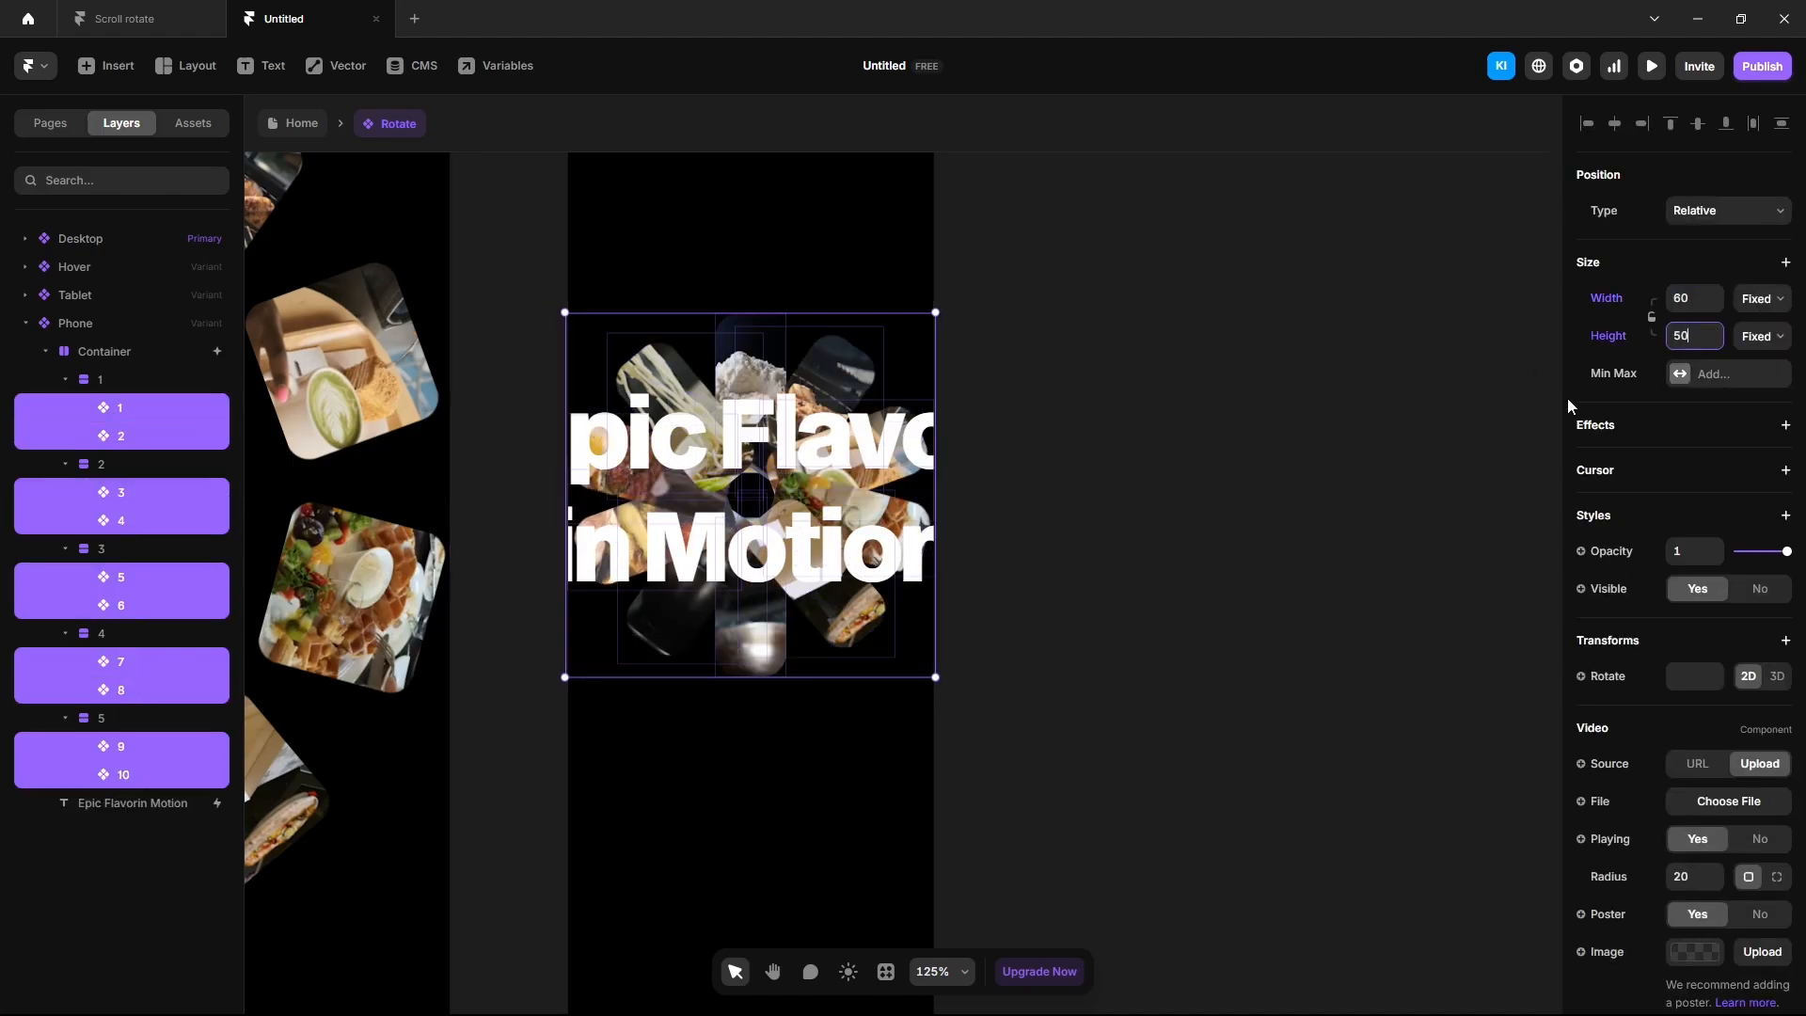
pyautogui.press('Return')
# Reduce the corner radius of the ten Phone videos
pyautogui.moveTo(1696, 877); pyautogui.dragTo(1258, 756)
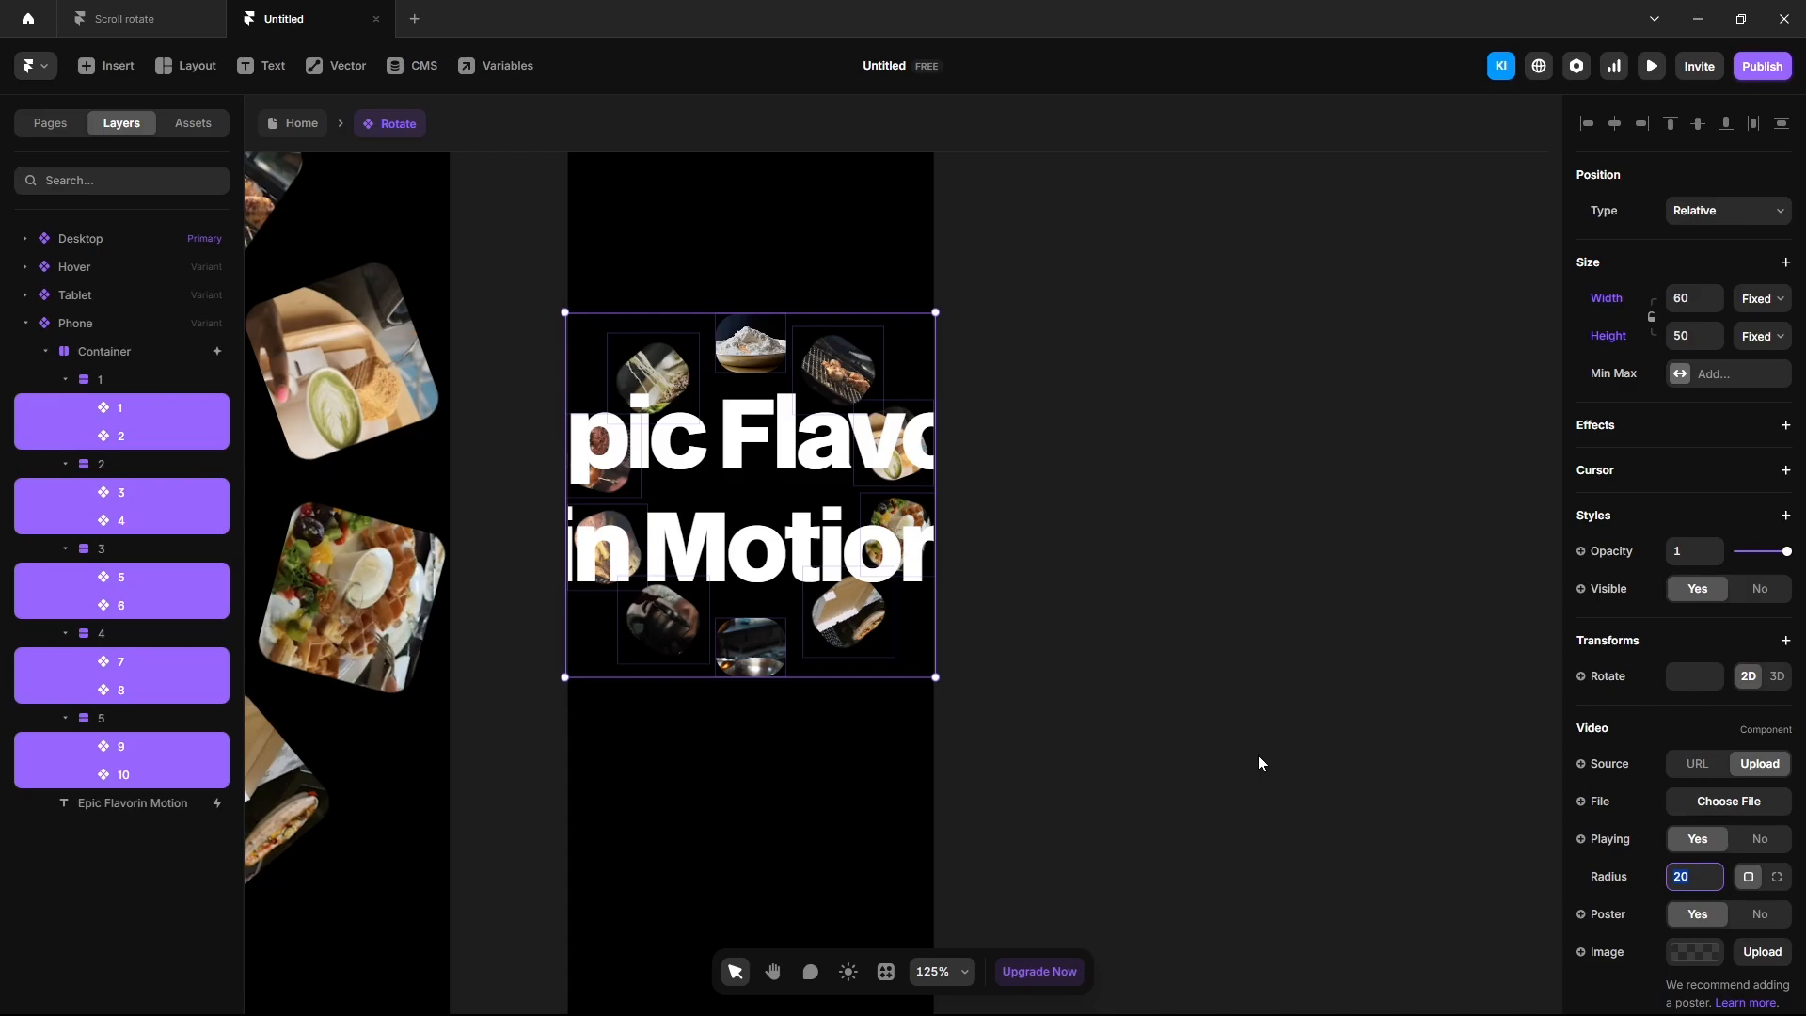
pyautogui.press('Return')
pyautogui.click(1258, 756)
# Set the Phone variant's headline font size to 35 px
pyautogui.scroll(3, 890, 449)
pyautogui.click(890, 449)
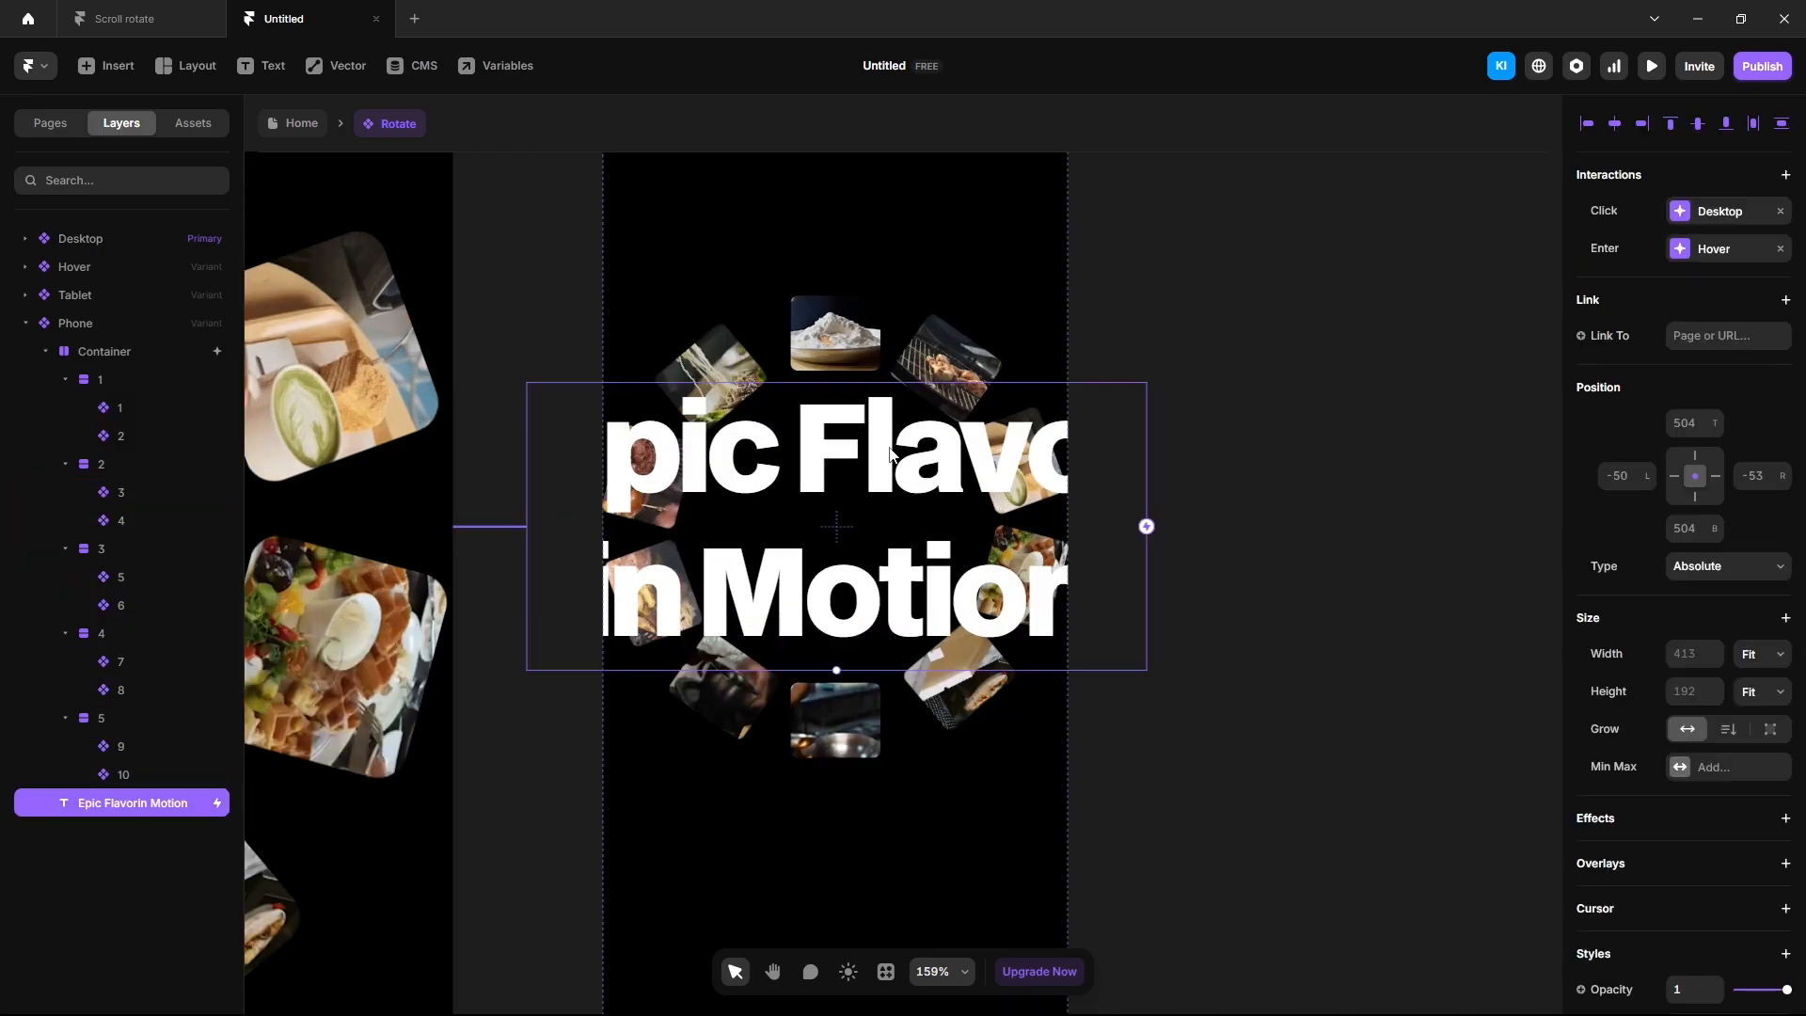
pyautogui.scroll(-4, 1686, 652)
pyautogui.scroll(-2, 1684, 668)
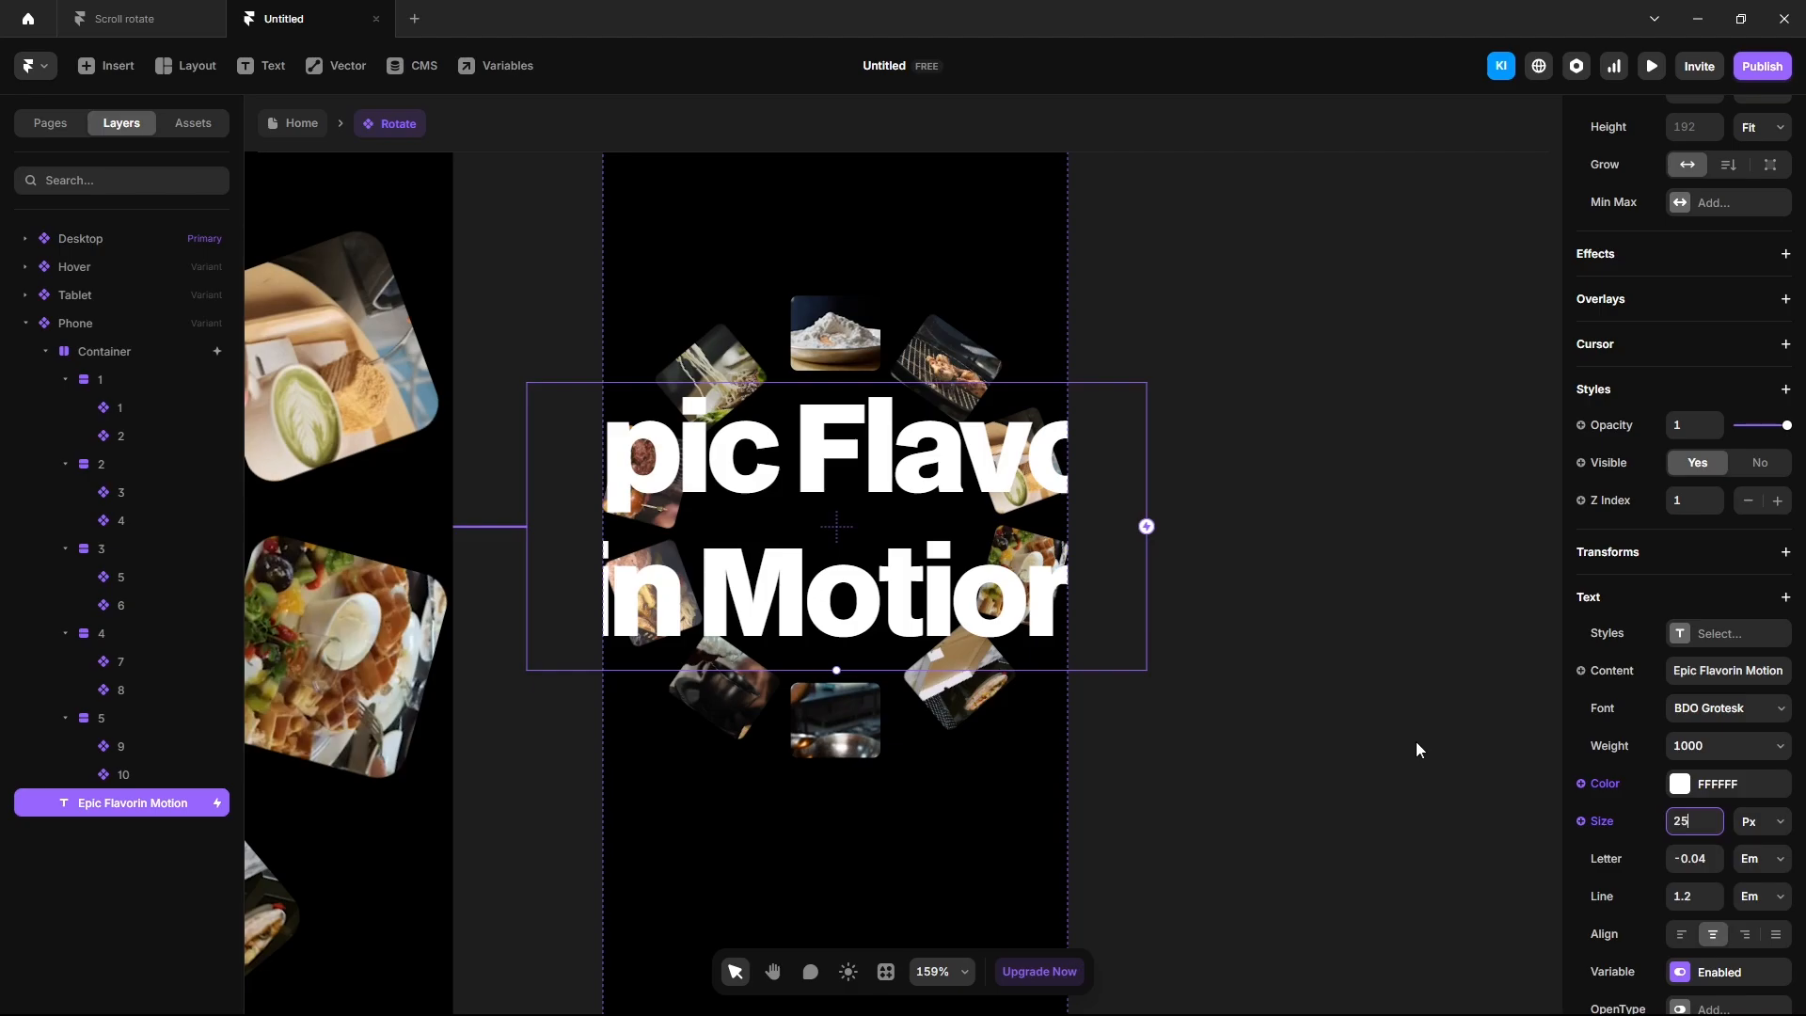
pyautogui.press('Return')
pyautogui.hotkey('shift', 'Up')
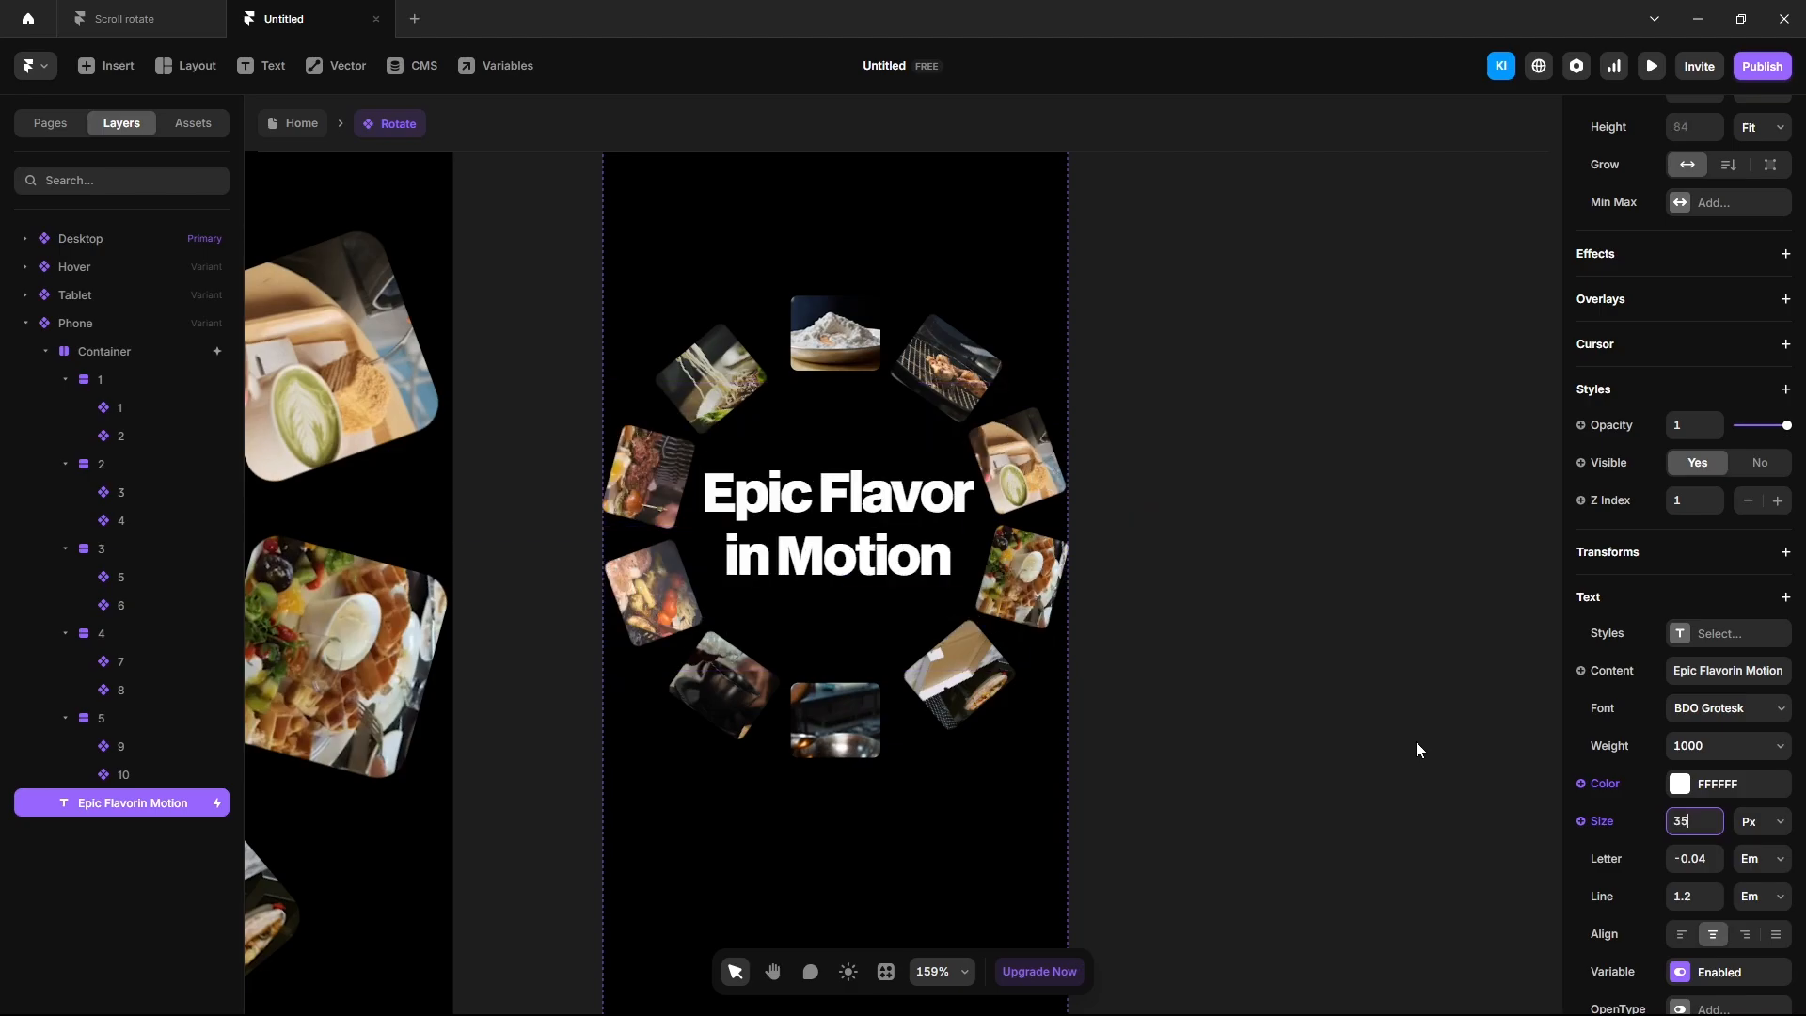
pyautogui.click(1416, 748)
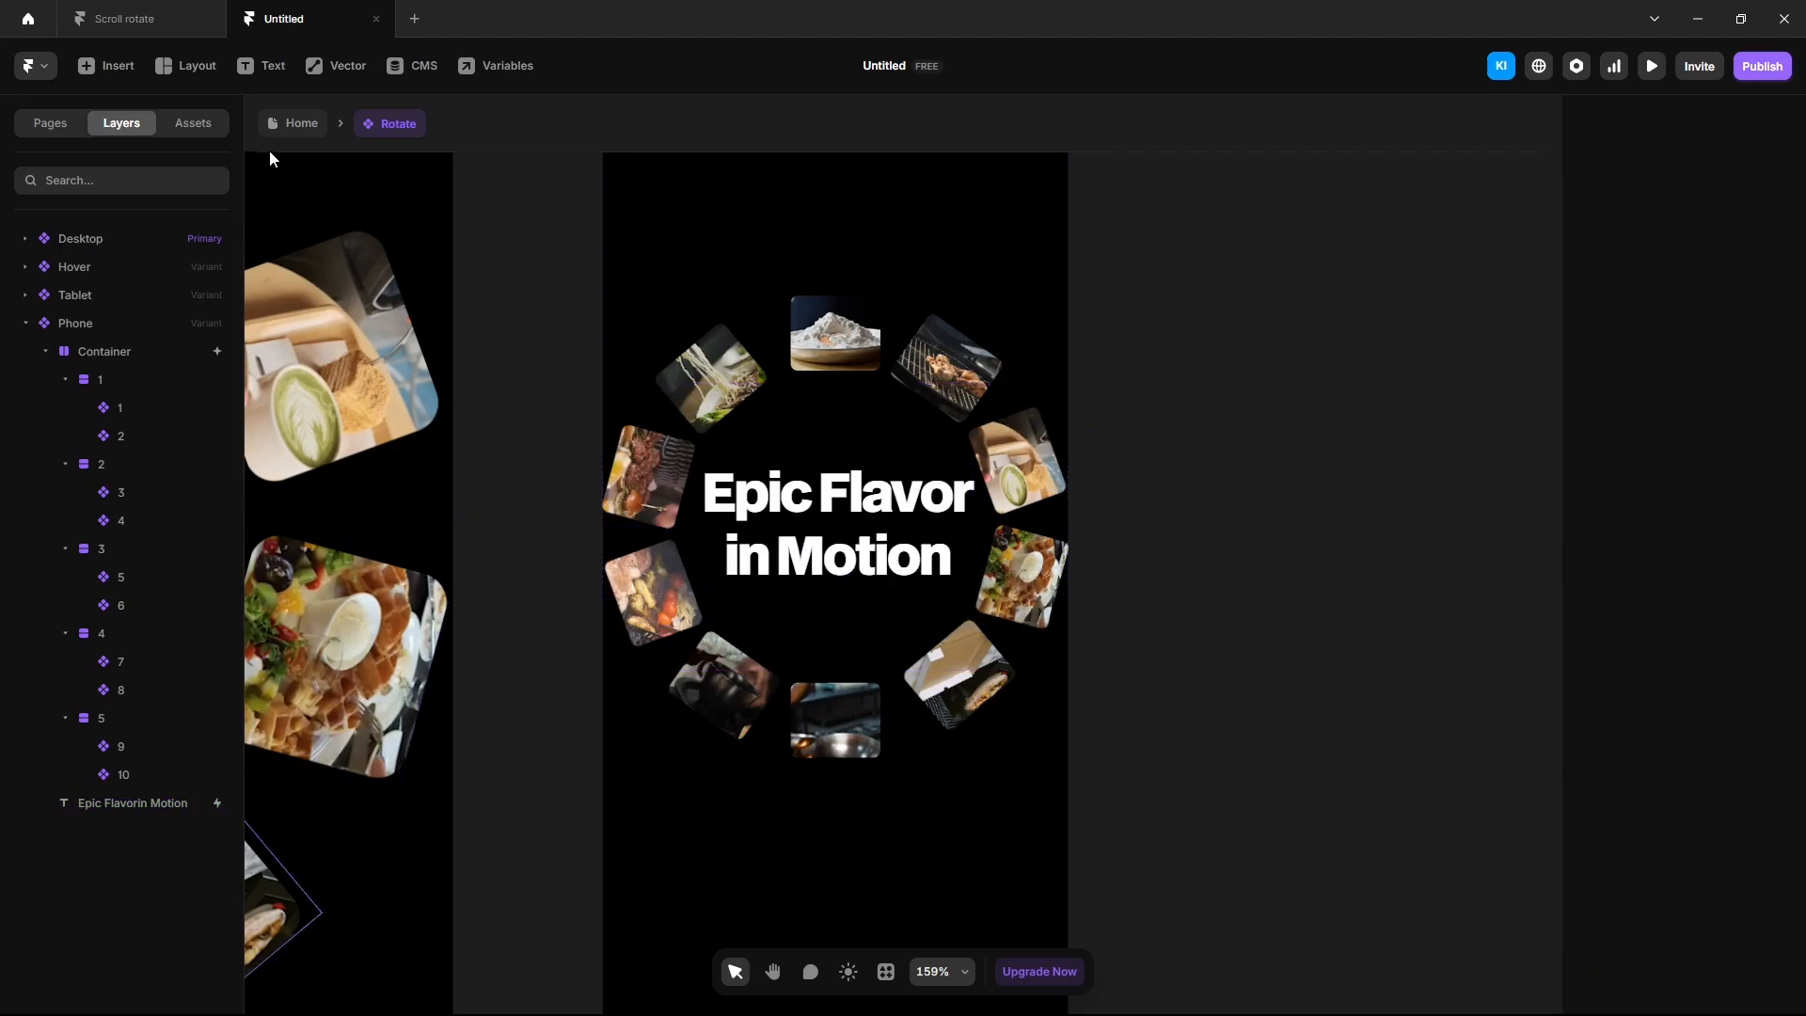
# Return to the Home page and draw a frame about 891 by 595 above the Rotate component in Desktop
pyautogui.click(296, 132)
pyautogui.click(409, 656)
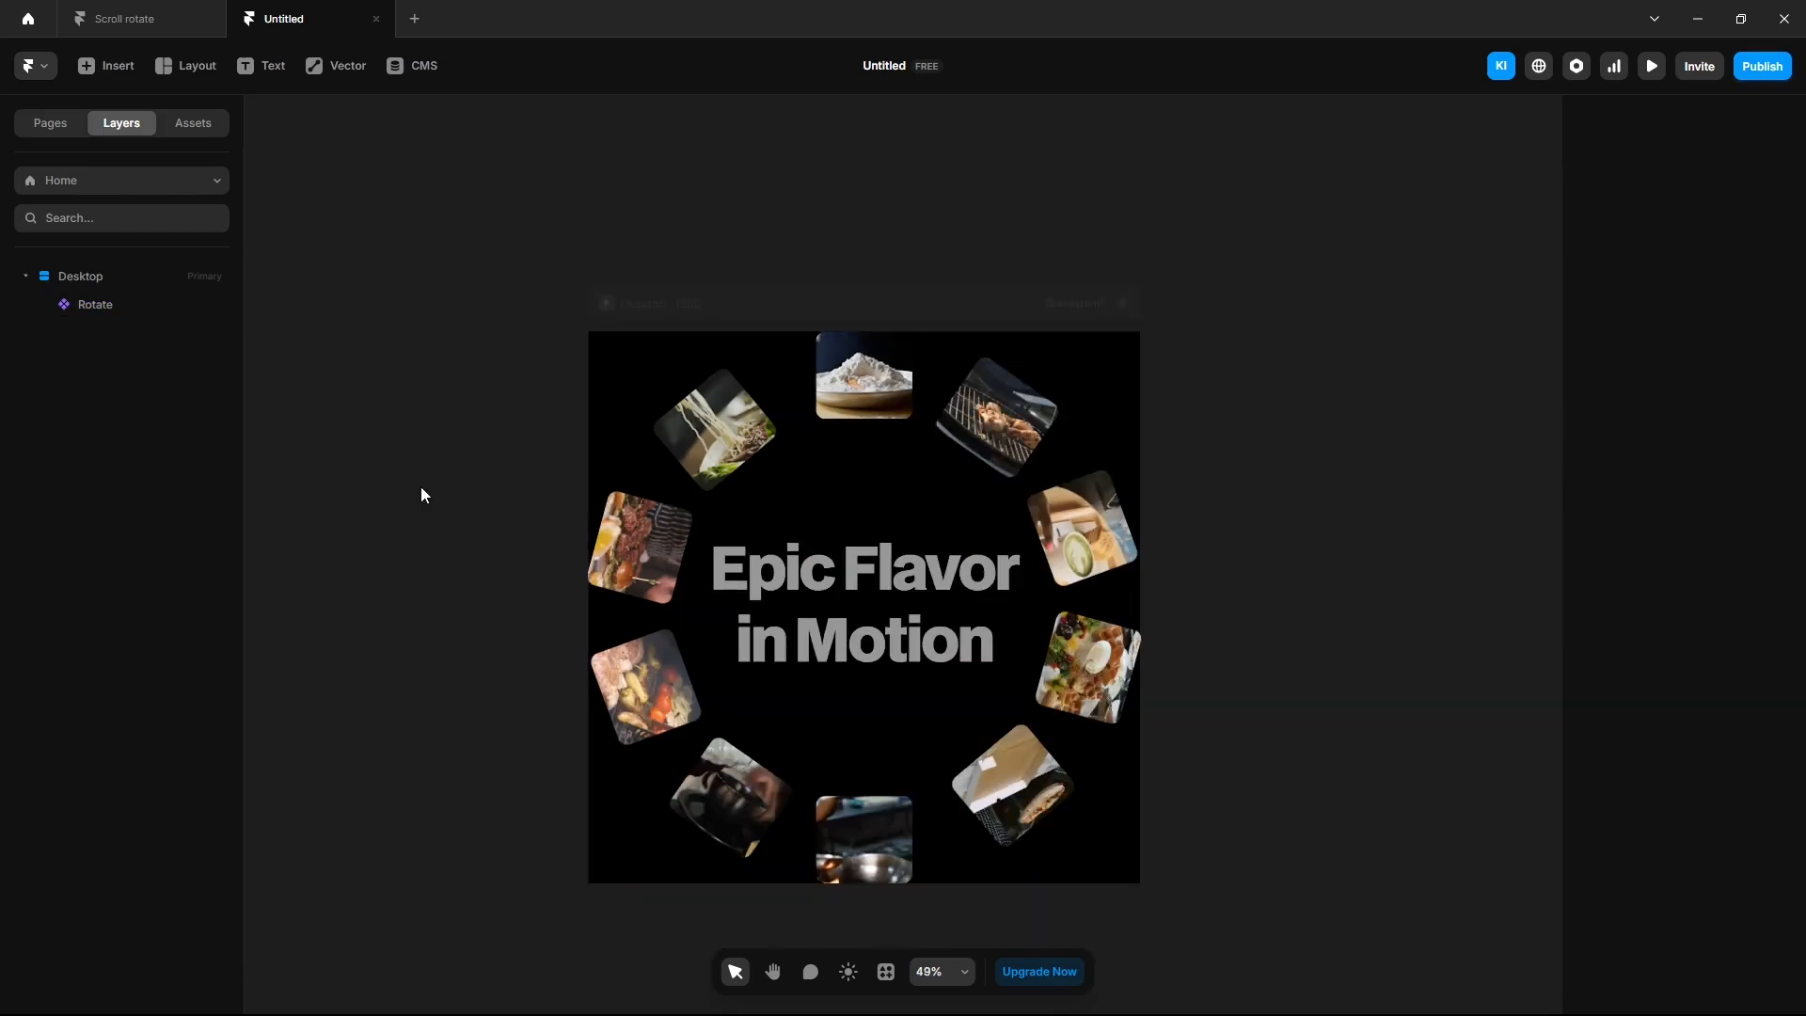
pyautogui.moveTo(404, 556); pyautogui.dragTo(482, 529)
pyautogui.scroll(-1, 419, 483)
pyautogui.press('f')
pyautogui.moveTo(759, 439); pyautogui.dragTo(1082, 654)
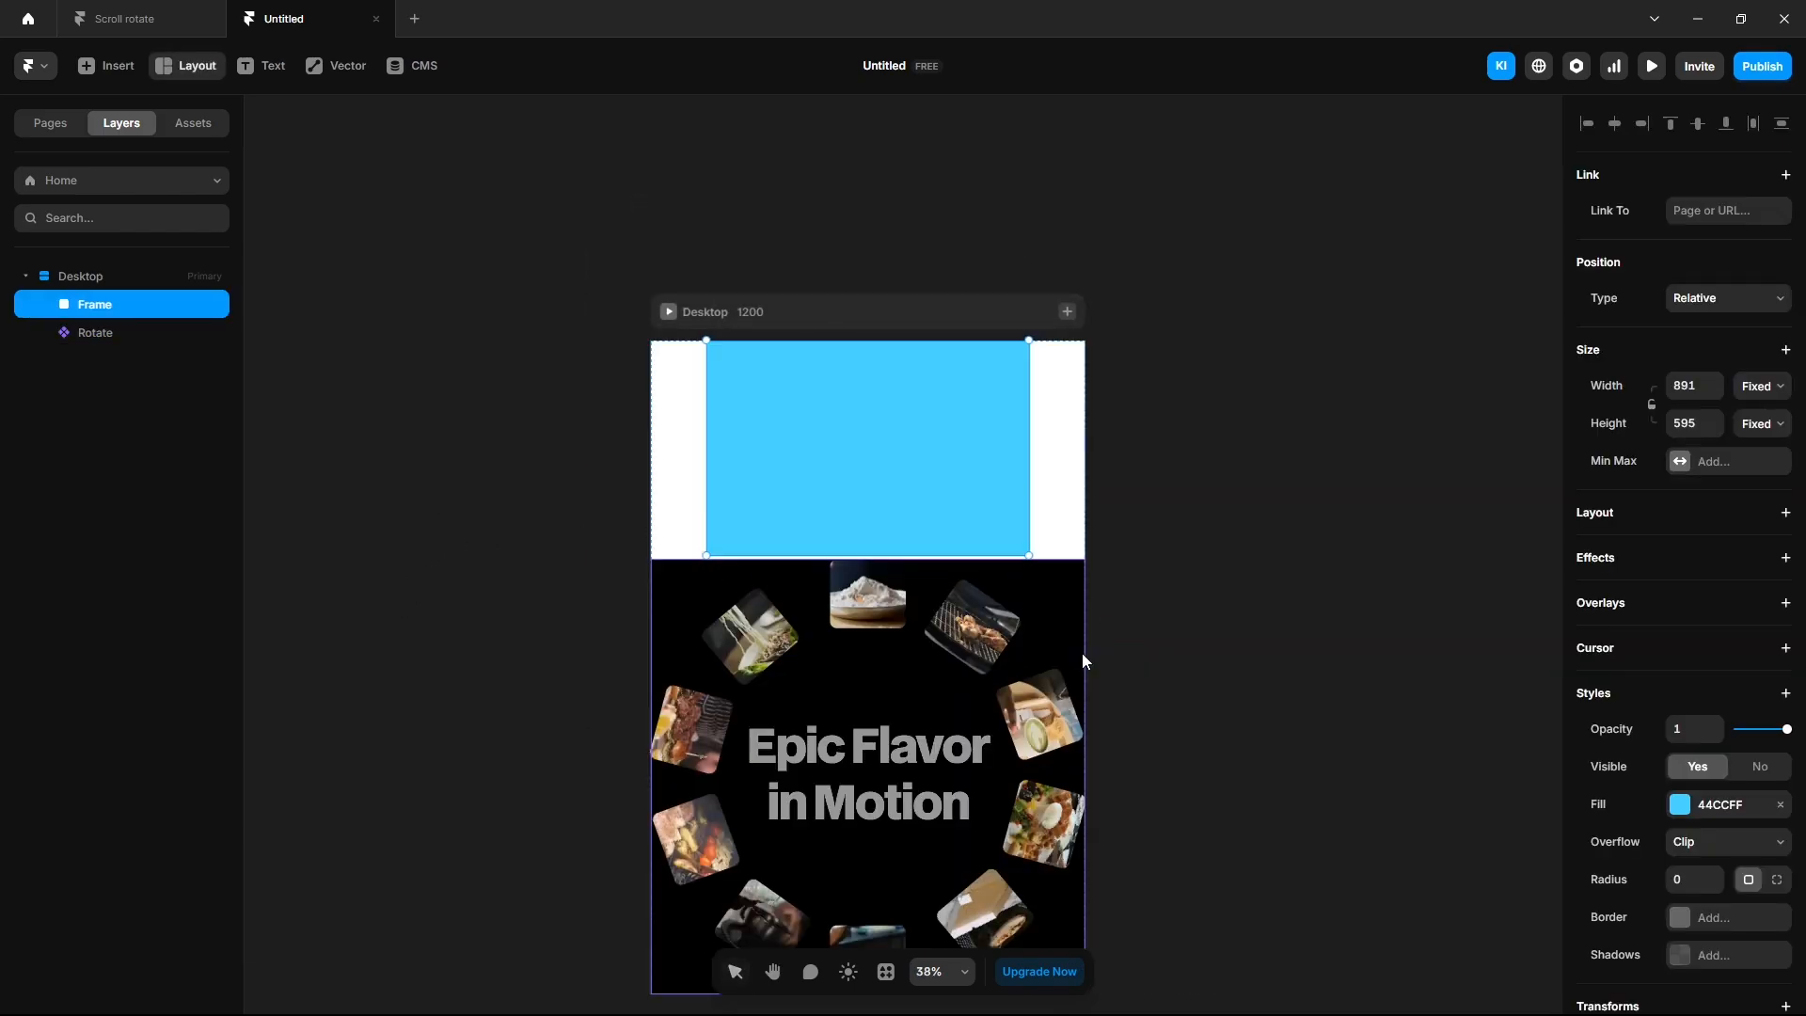
# Set the new frame's width to Fill and its height to 60vh
pyautogui.click(1765, 388)
pyautogui.click(1755, 440)
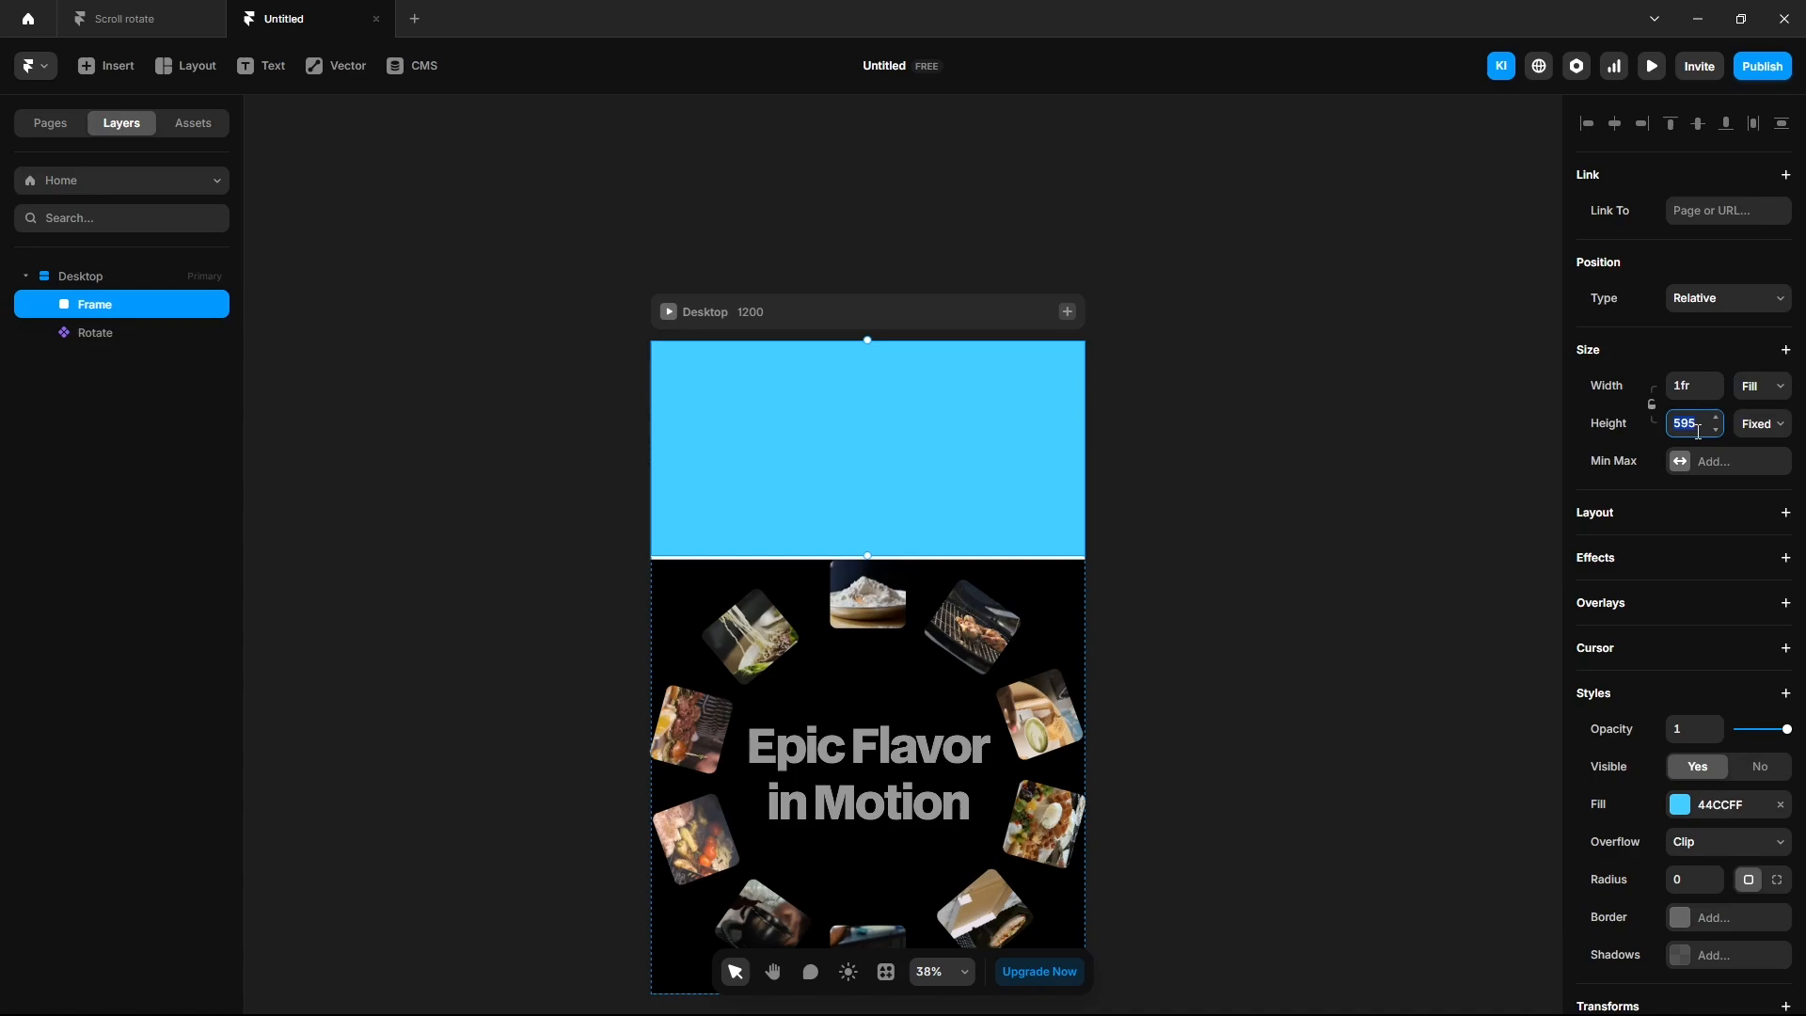
pyautogui.press('Return')
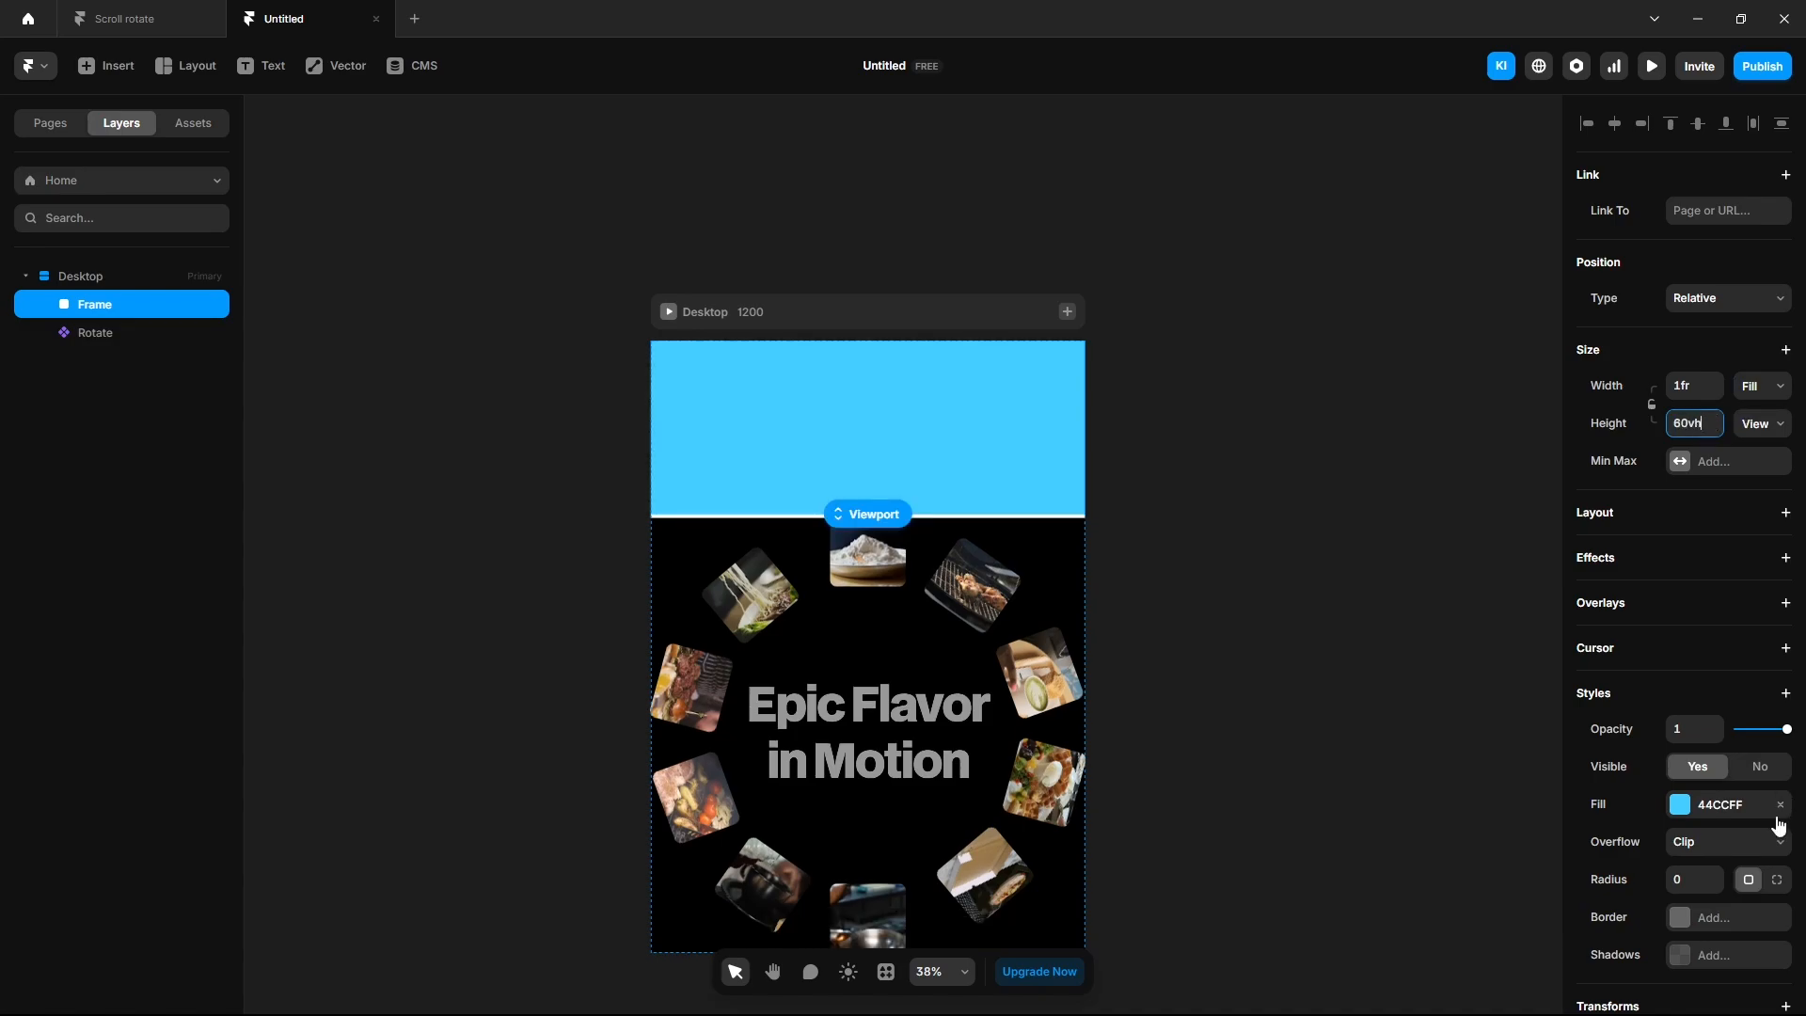
# Remove the new frame's fill and rename it Spacer 1
pyautogui.click(1780, 806)
pyautogui.doubleClick(118, 303)
pyautogui.write('Spa')
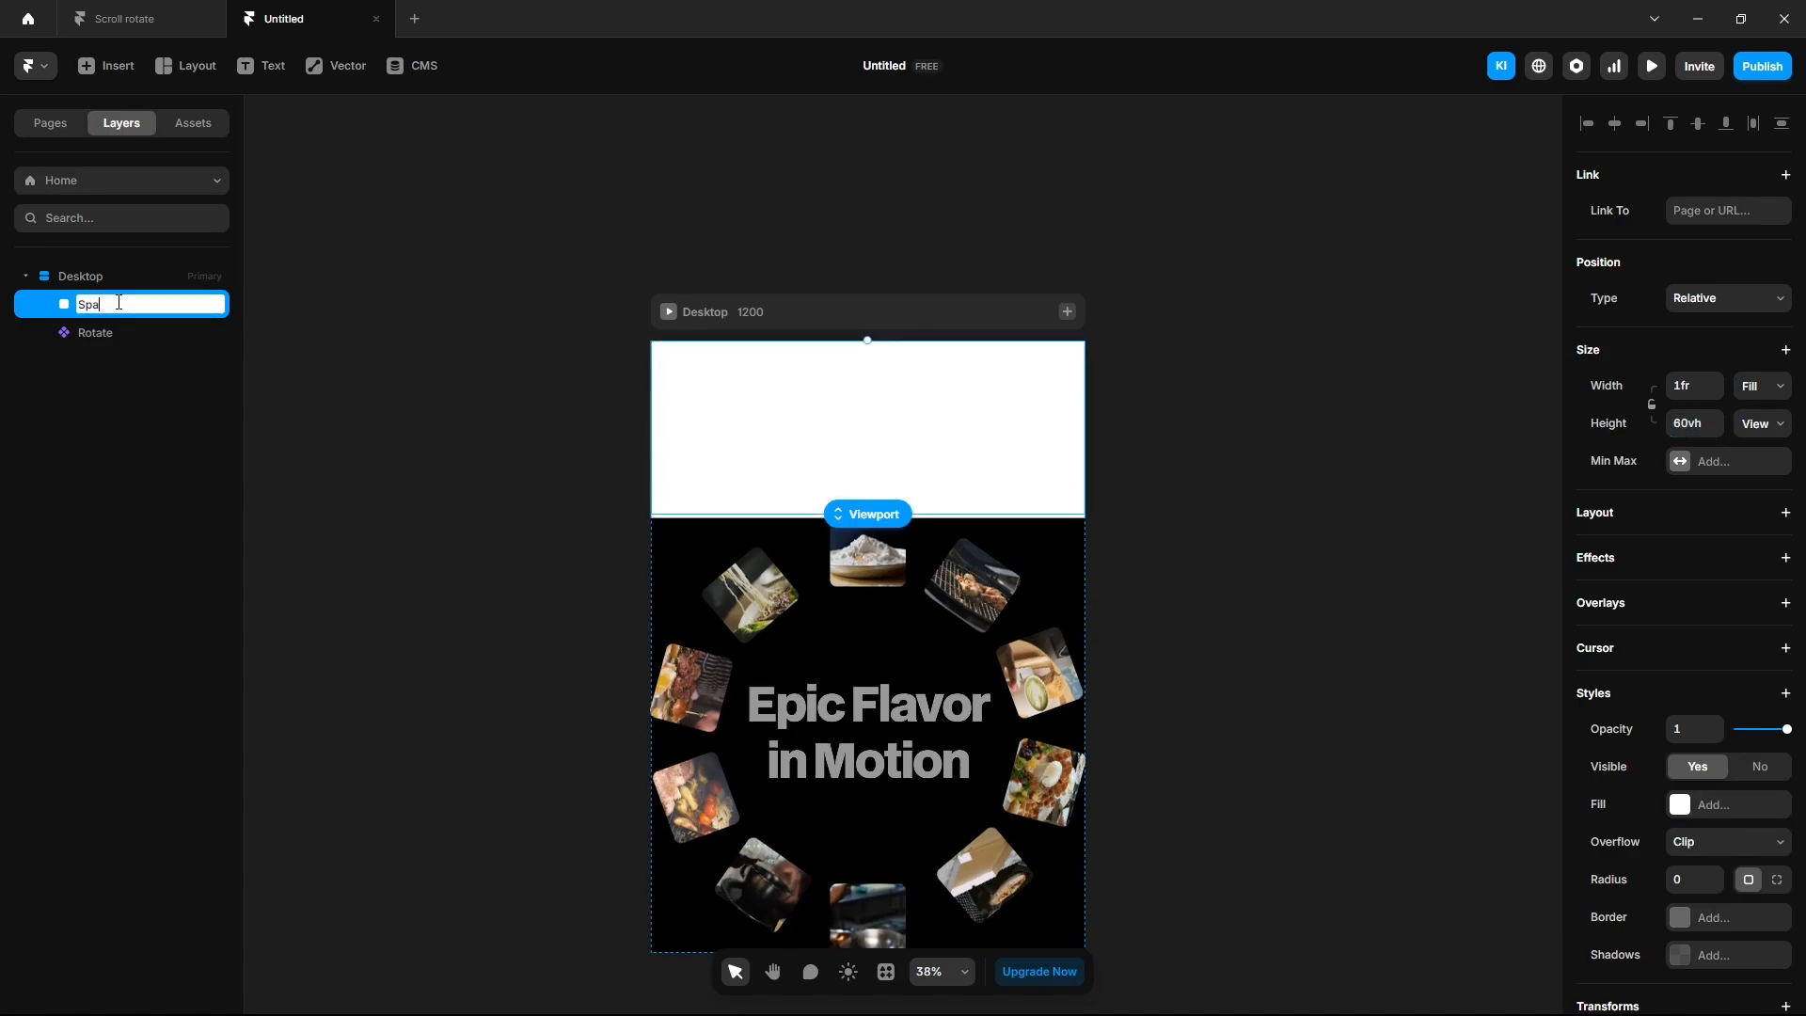
pyautogui.write('cer 1')
pyautogui.press('Return')
# Duplicate Spacer 1 as Spacer 2 and place the copy below the Rotate component
pyautogui.hotkey('ctrl', 'd')
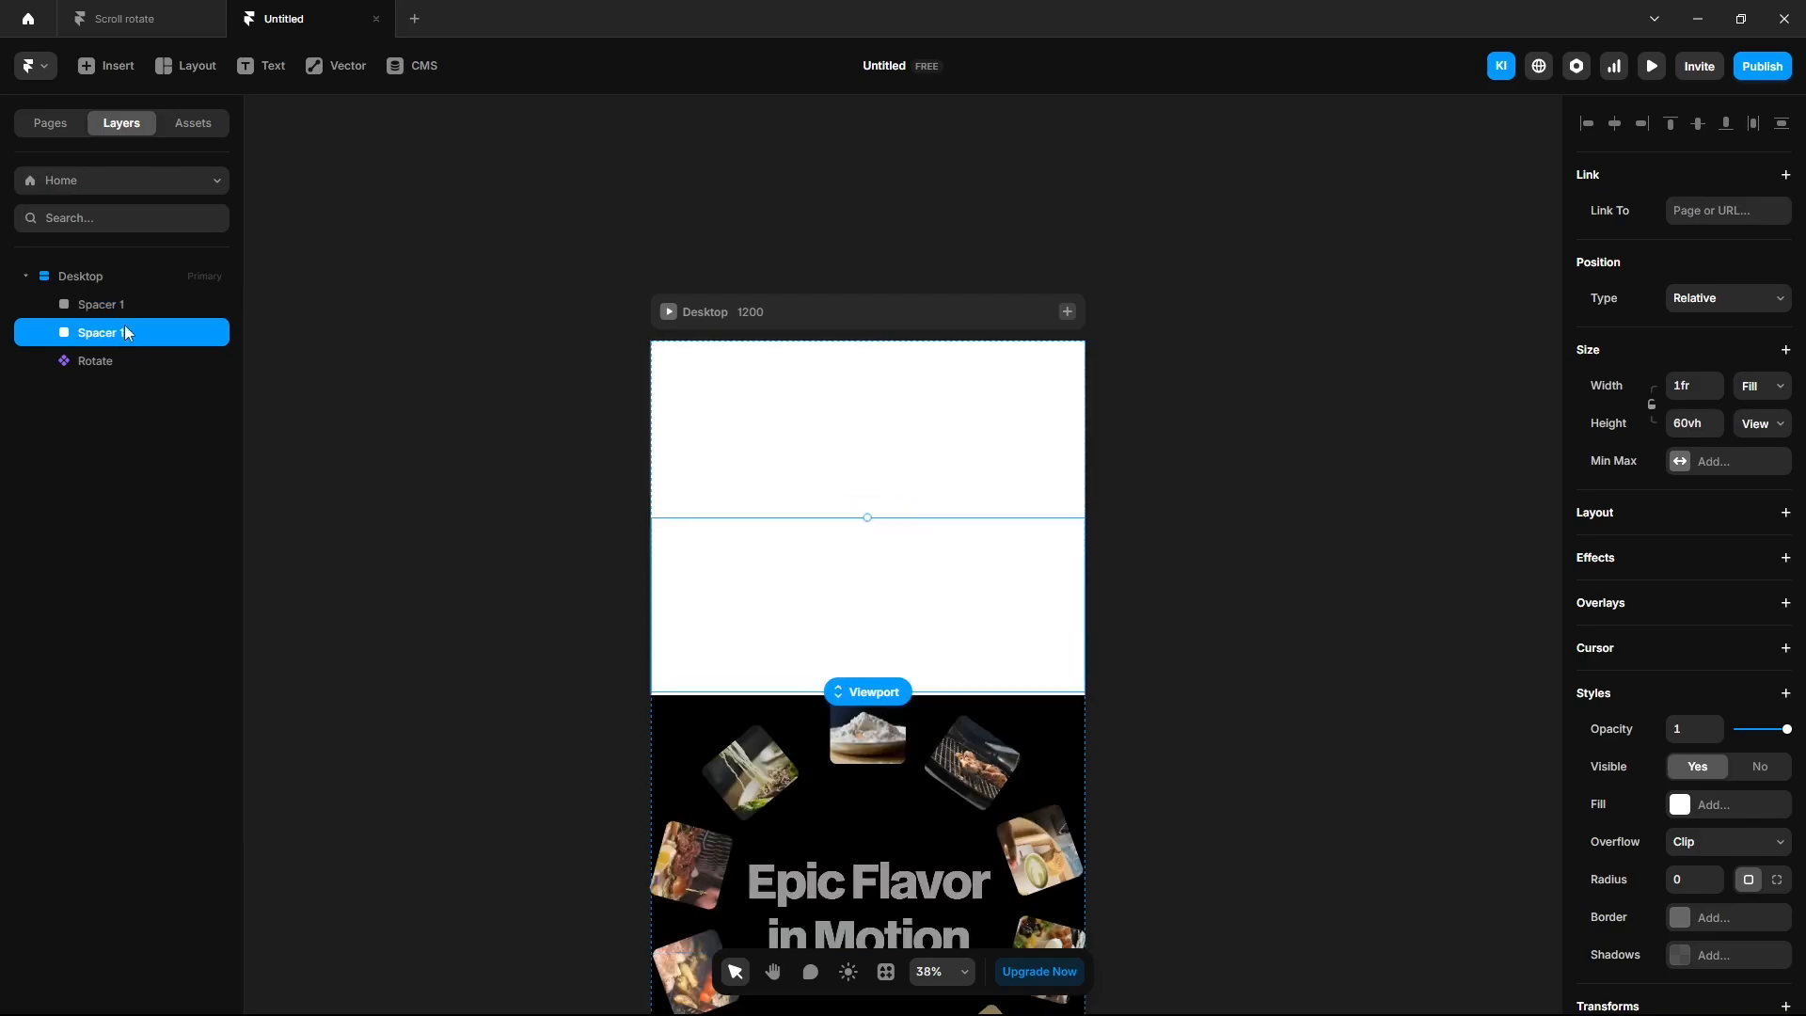
pyautogui.doubleClick(131, 334)
pyautogui.click(132, 335)
pyautogui.press('Return')
pyautogui.hotkey('ctrl', '[')
# Change the Desktop page's fill colour to black, 000000
pyautogui.click(83, 275)
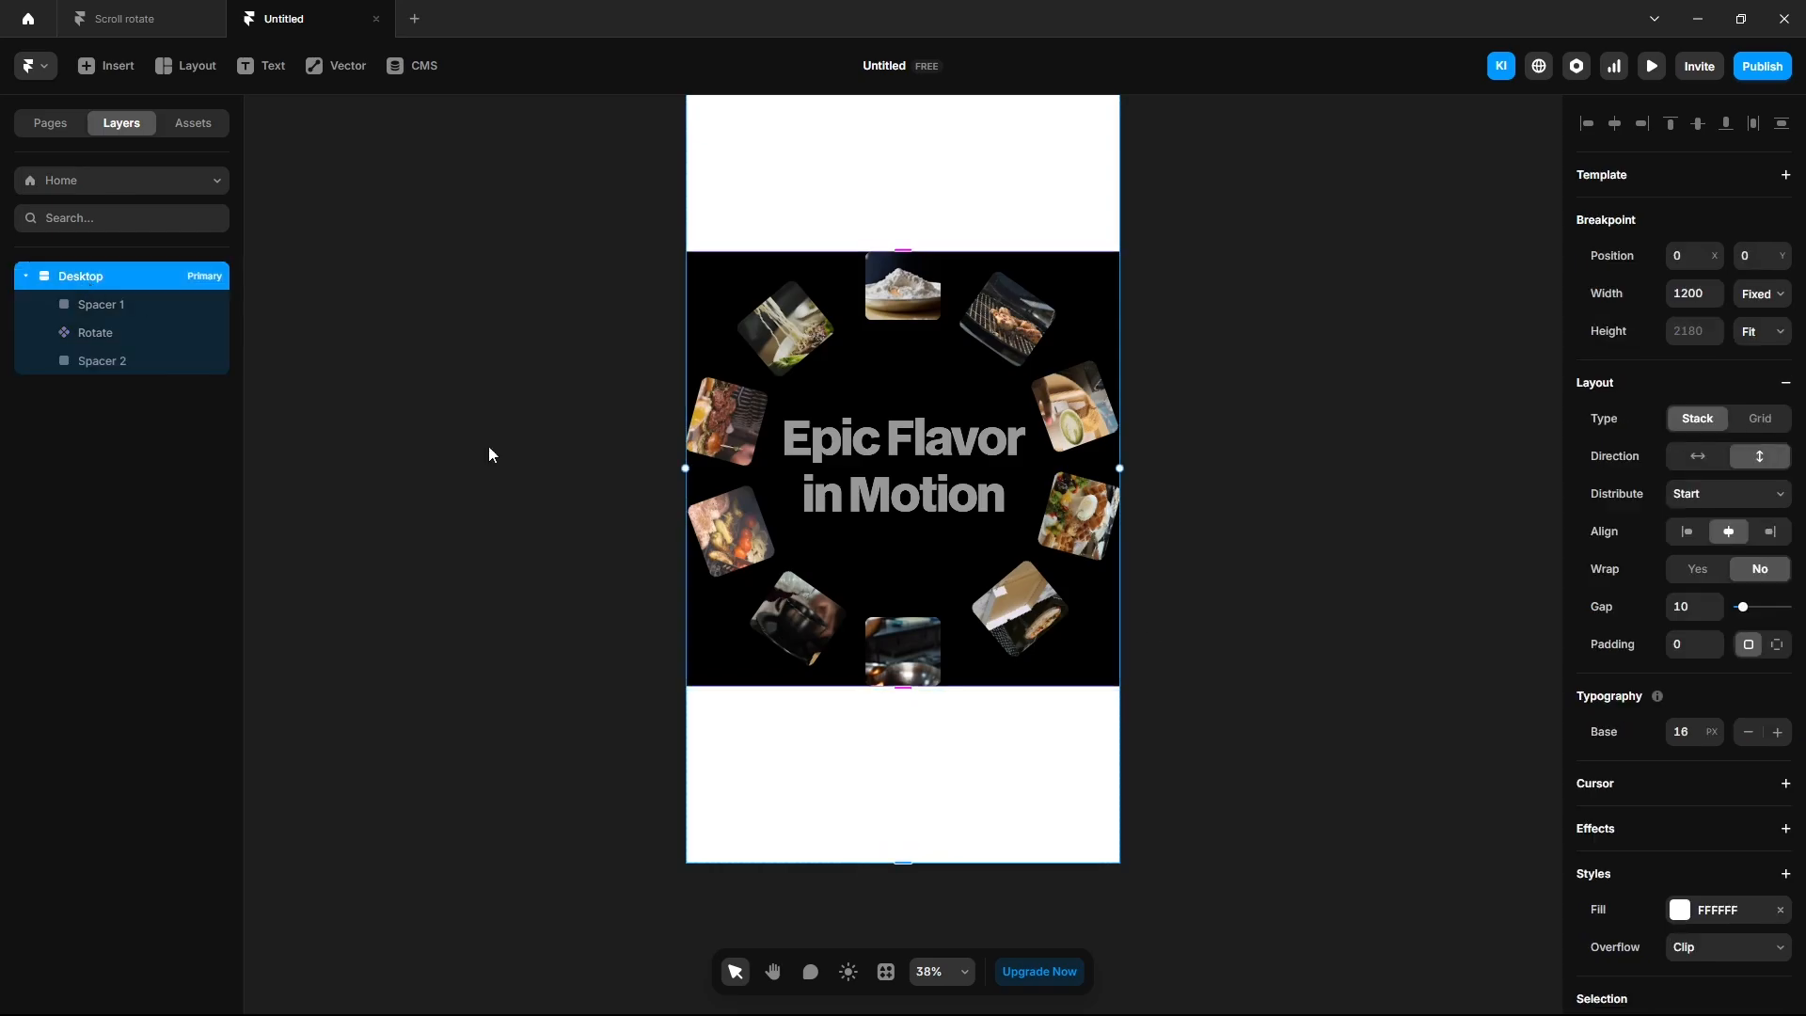
pyautogui.click(1680, 912)
pyautogui.moveTo(1349, 809); pyautogui.dragTo(1298, 875)
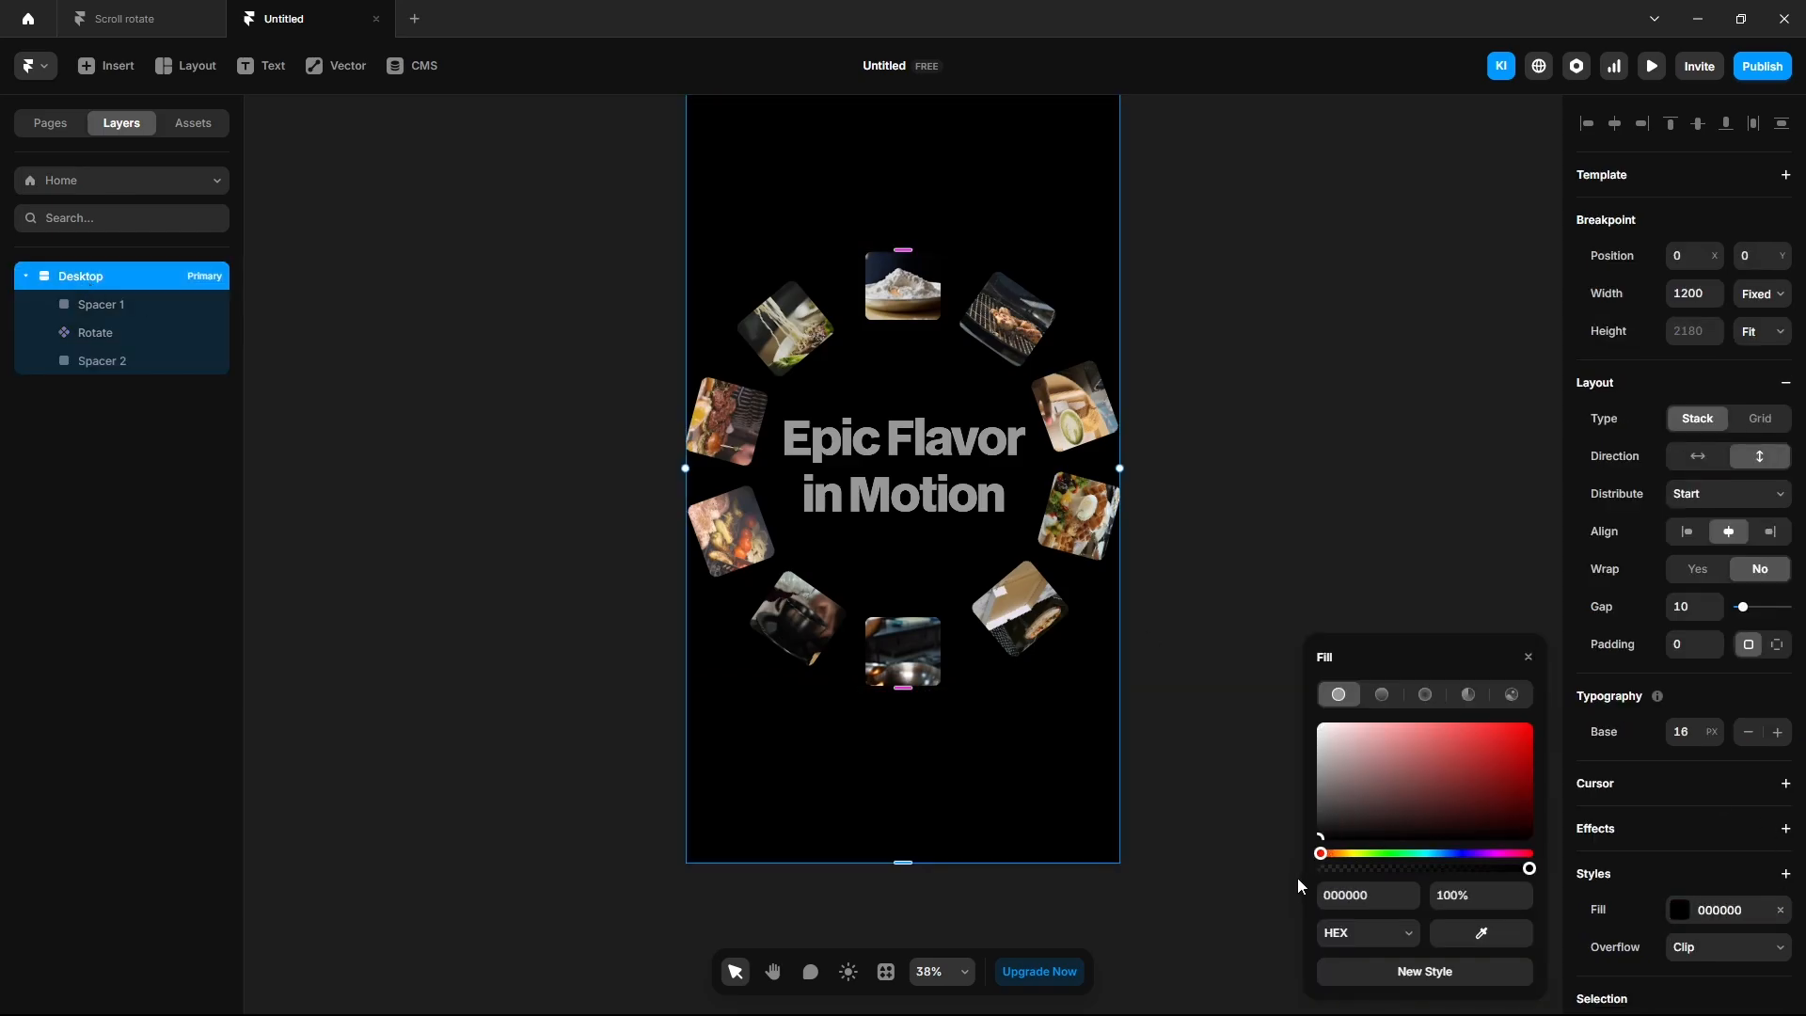
pyautogui.click(566, 647)
pyautogui.scroll(-3, 567, 647)
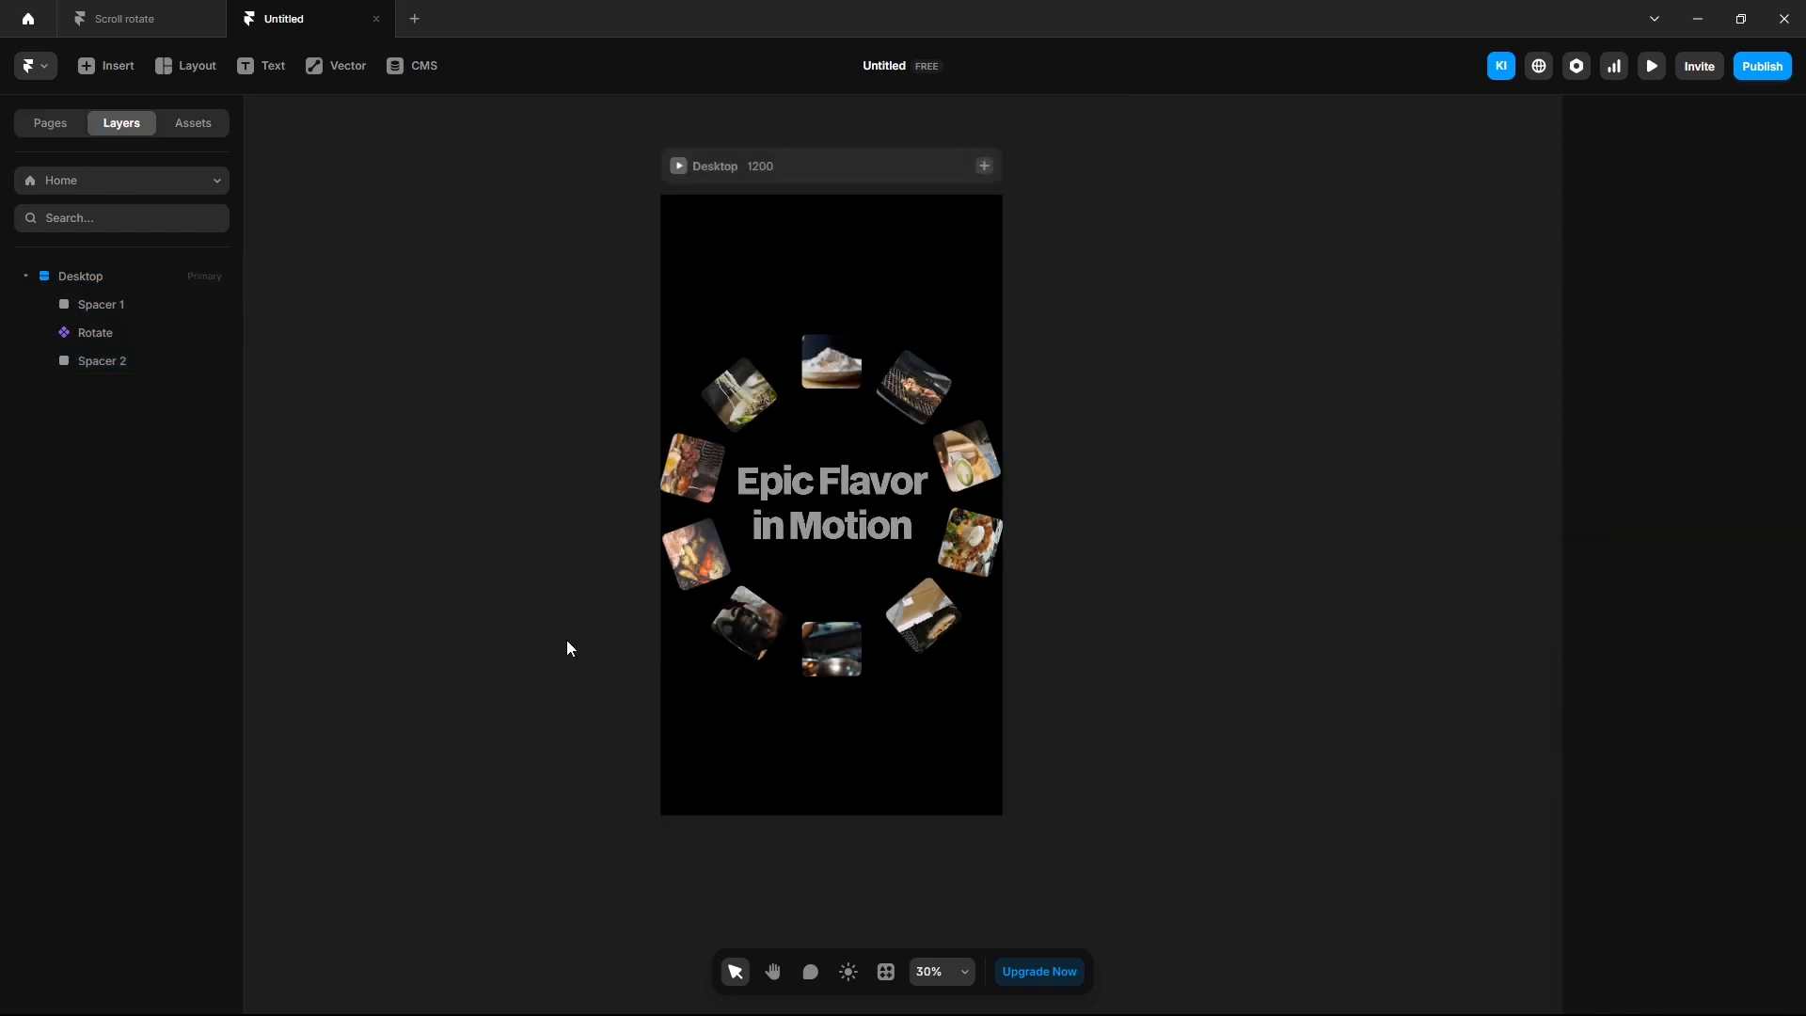
# Preview the page, scroll through it to check the video ring's rotation and headline hover, and return to the canvas
pyautogui.click(1652, 66)
pyautogui.scroll(-5, 871, 470)
pyautogui.scroll(-10, 872, 480)
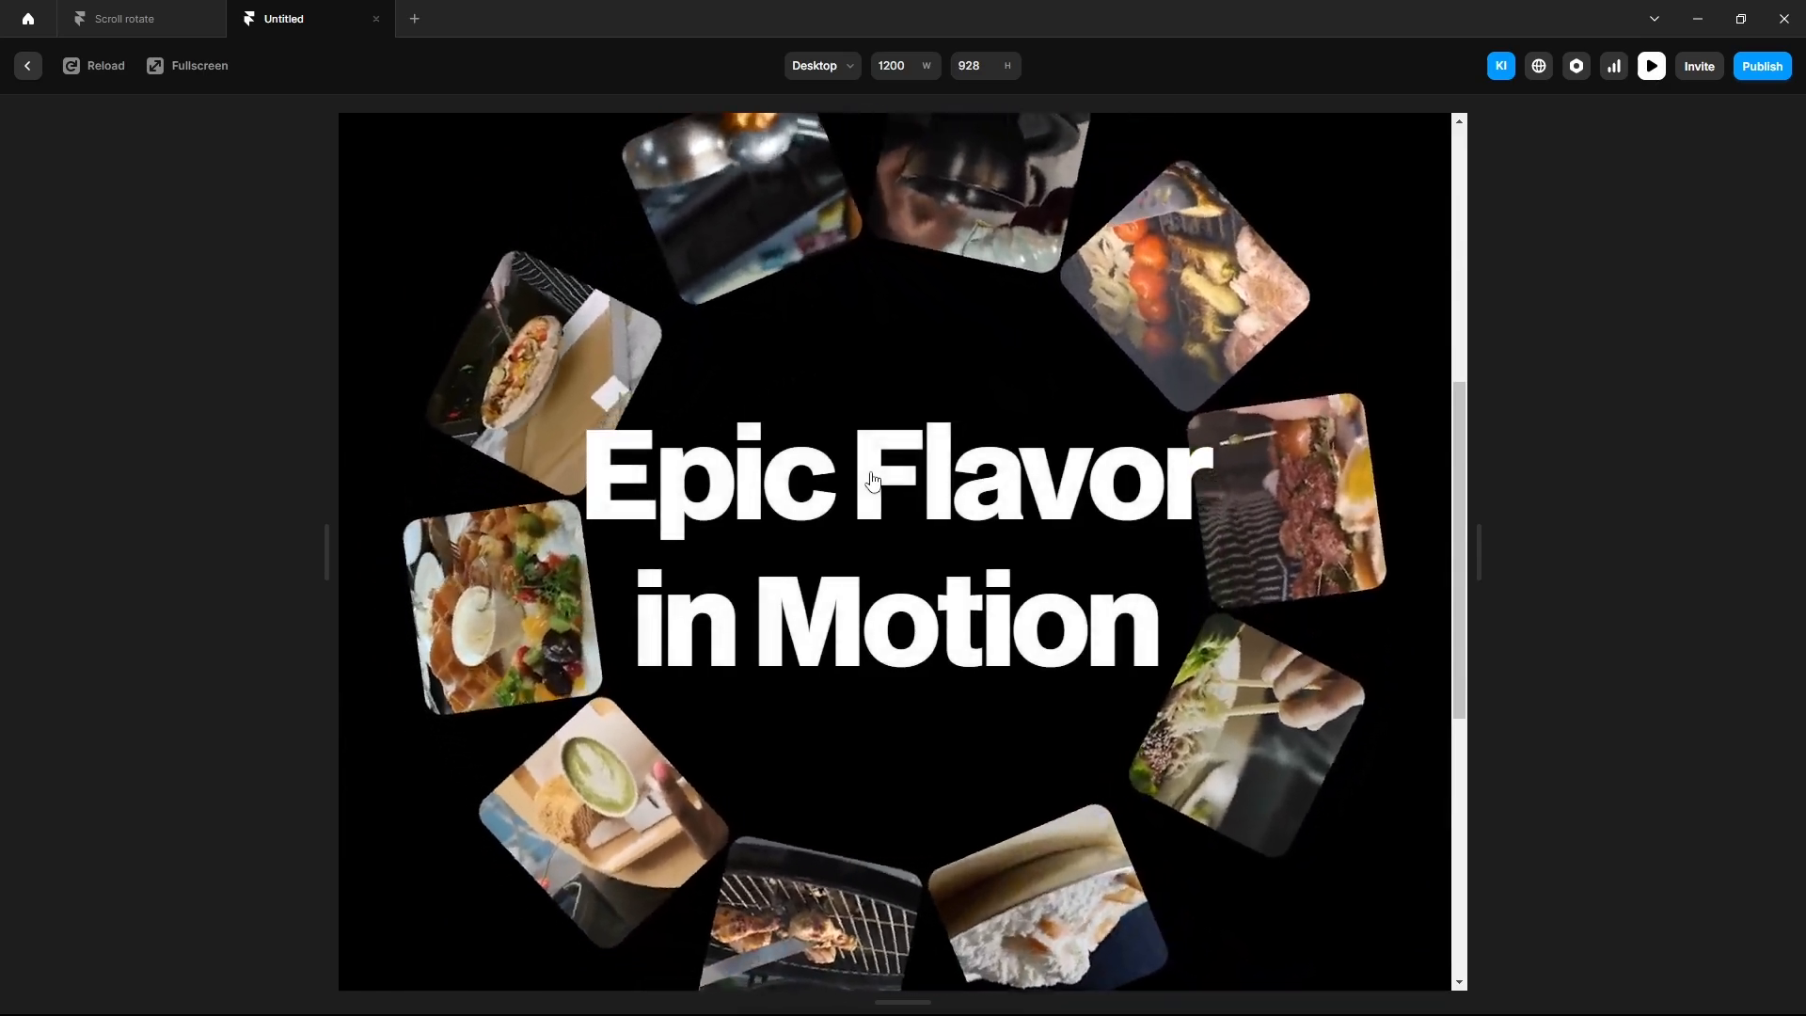
pyautogui.scroll(8, 871, 483)
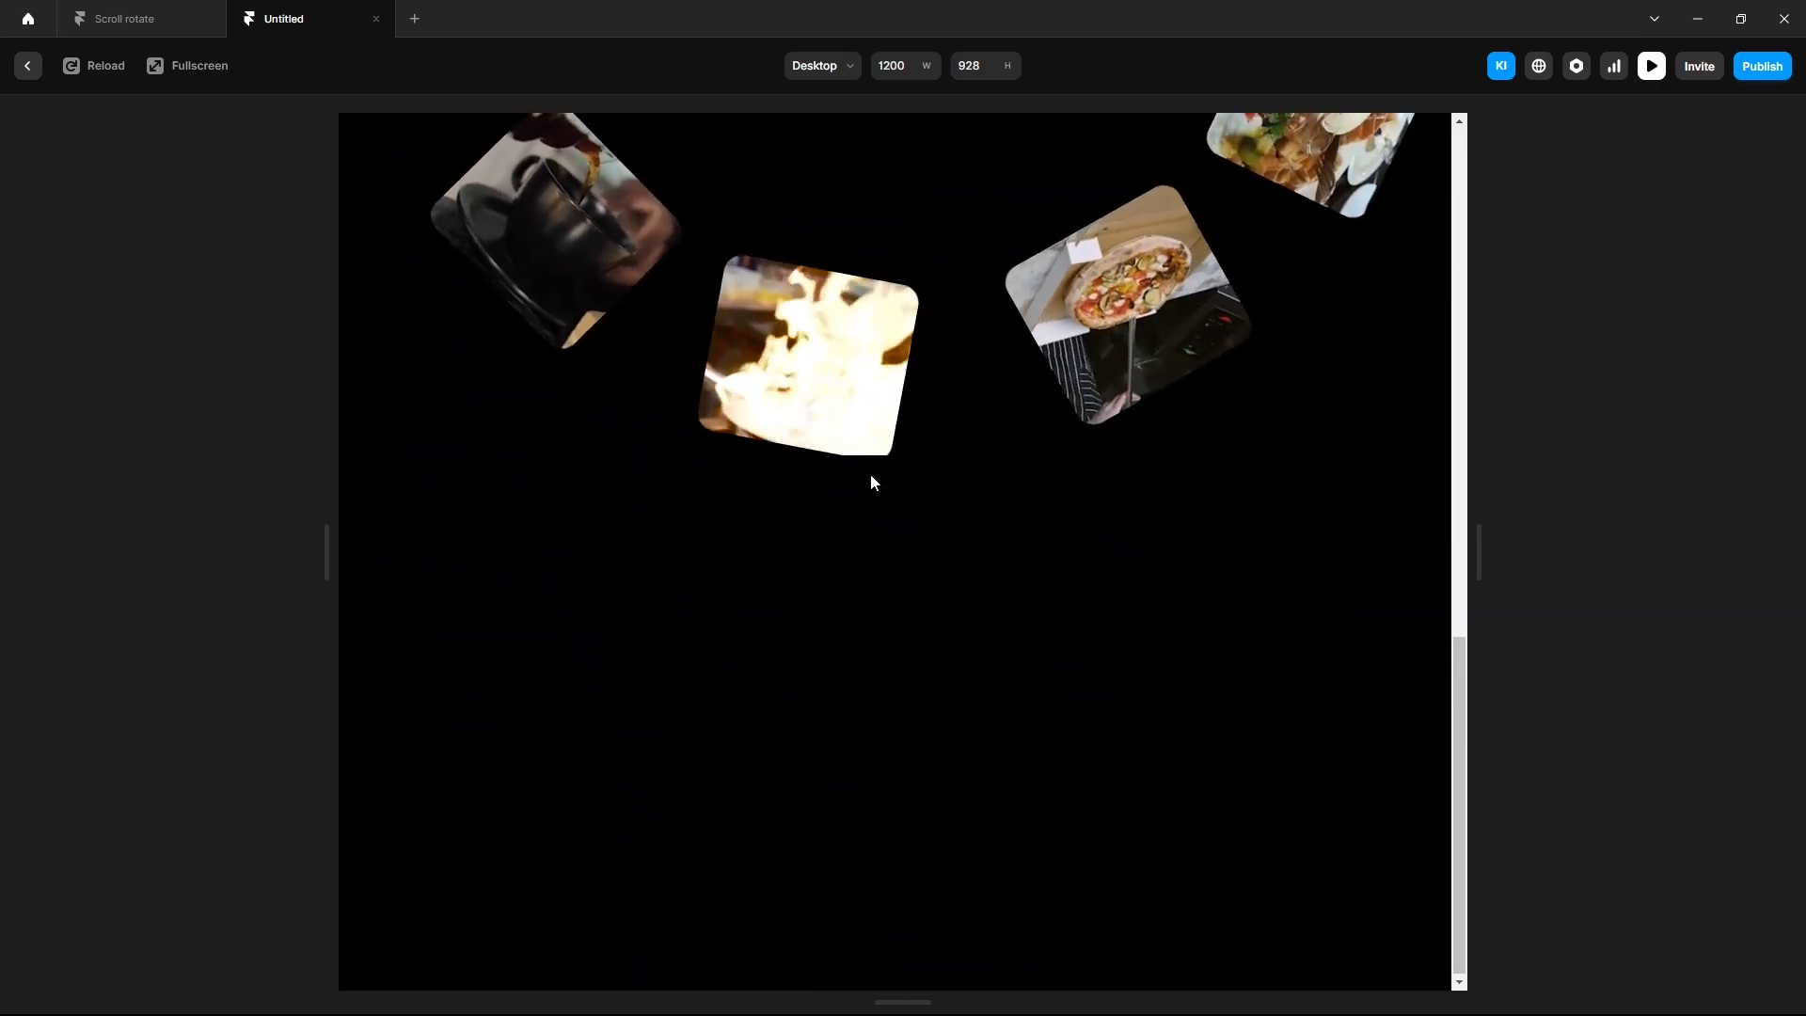
pyautogui.scroll(10, 881, 468)
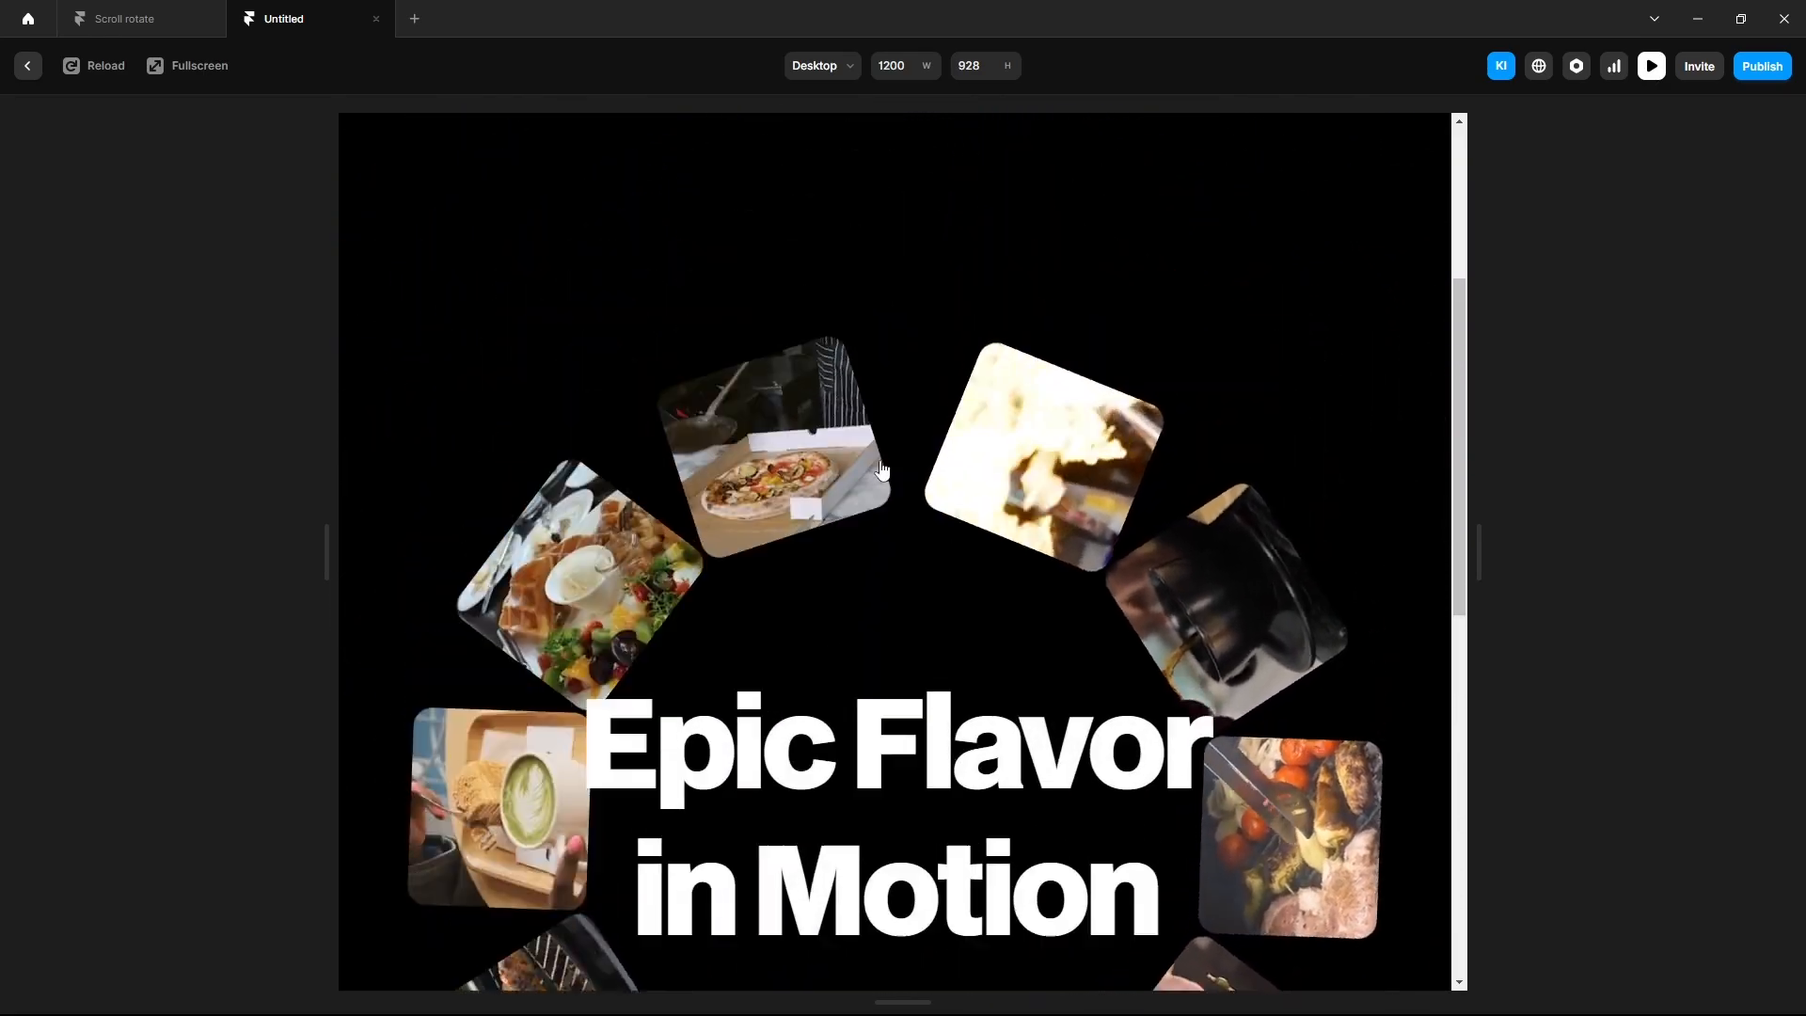
pyautogui.press('Escape')
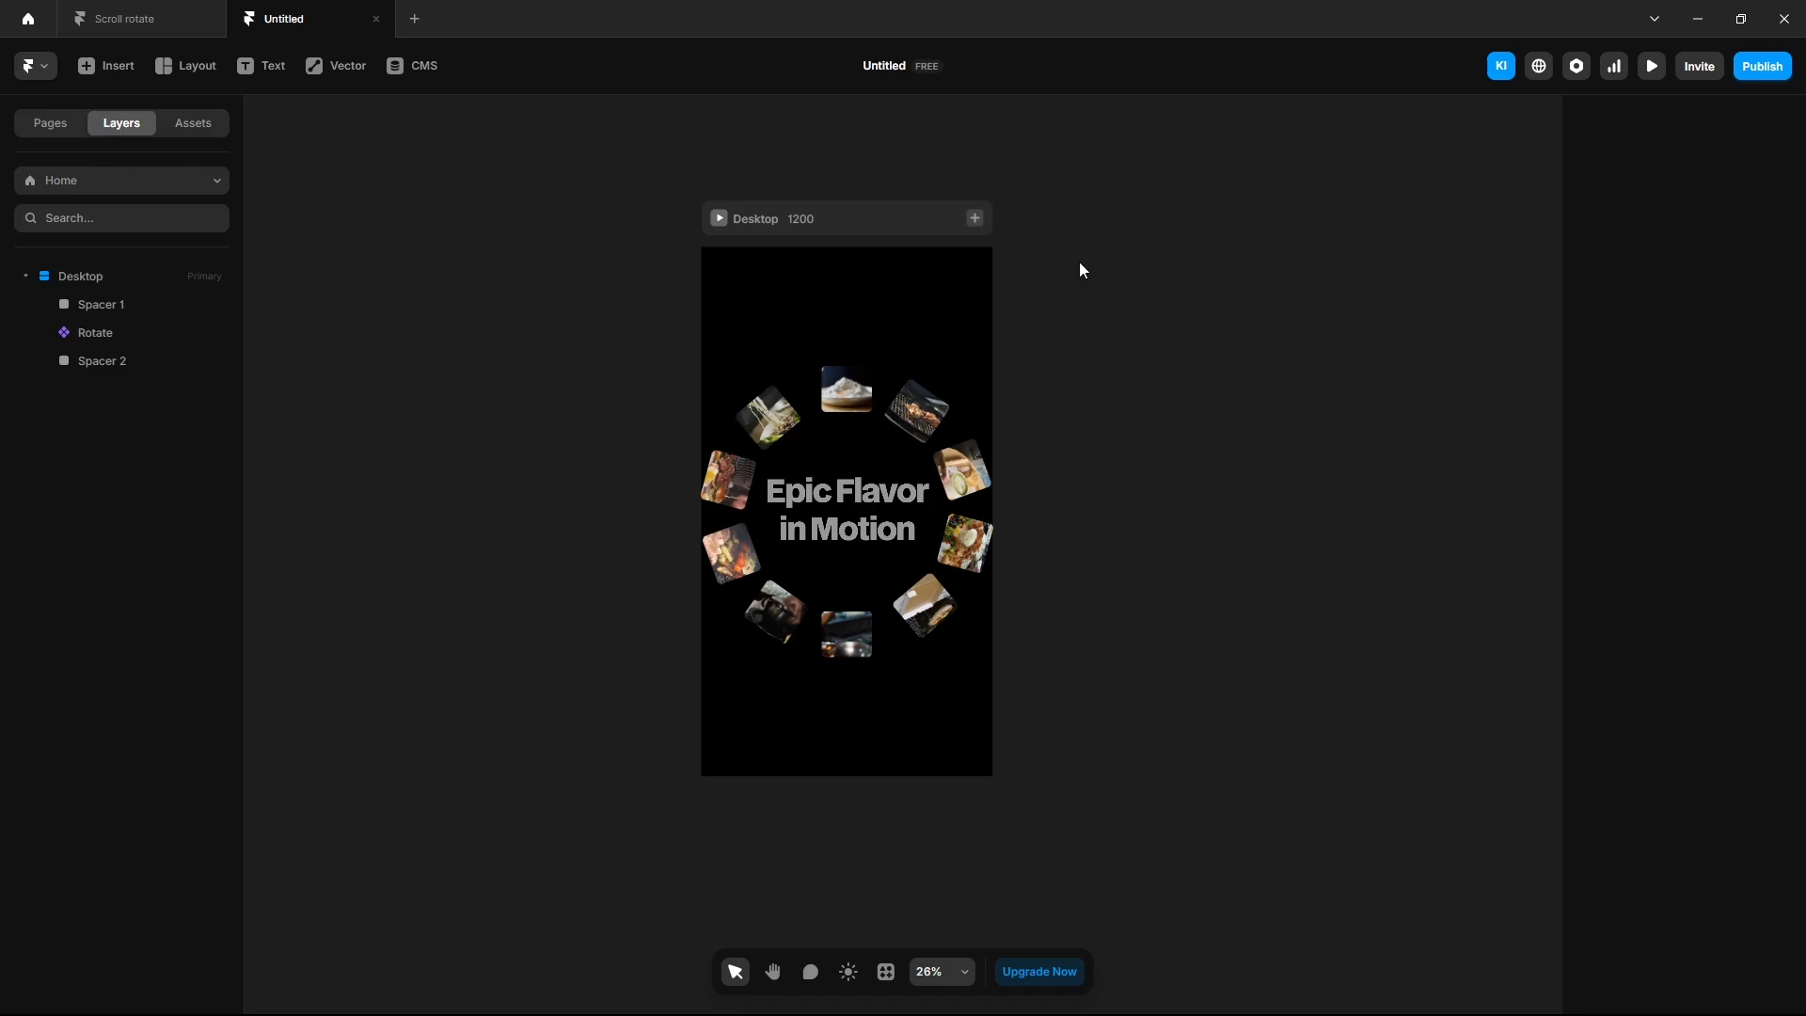
# Add Tablet and Phone 390 breakpoints to the Home page, checking the Rotate component's variant in Tablet
pyautogui.click(979, 222)
pyautogui.click(999, 256)
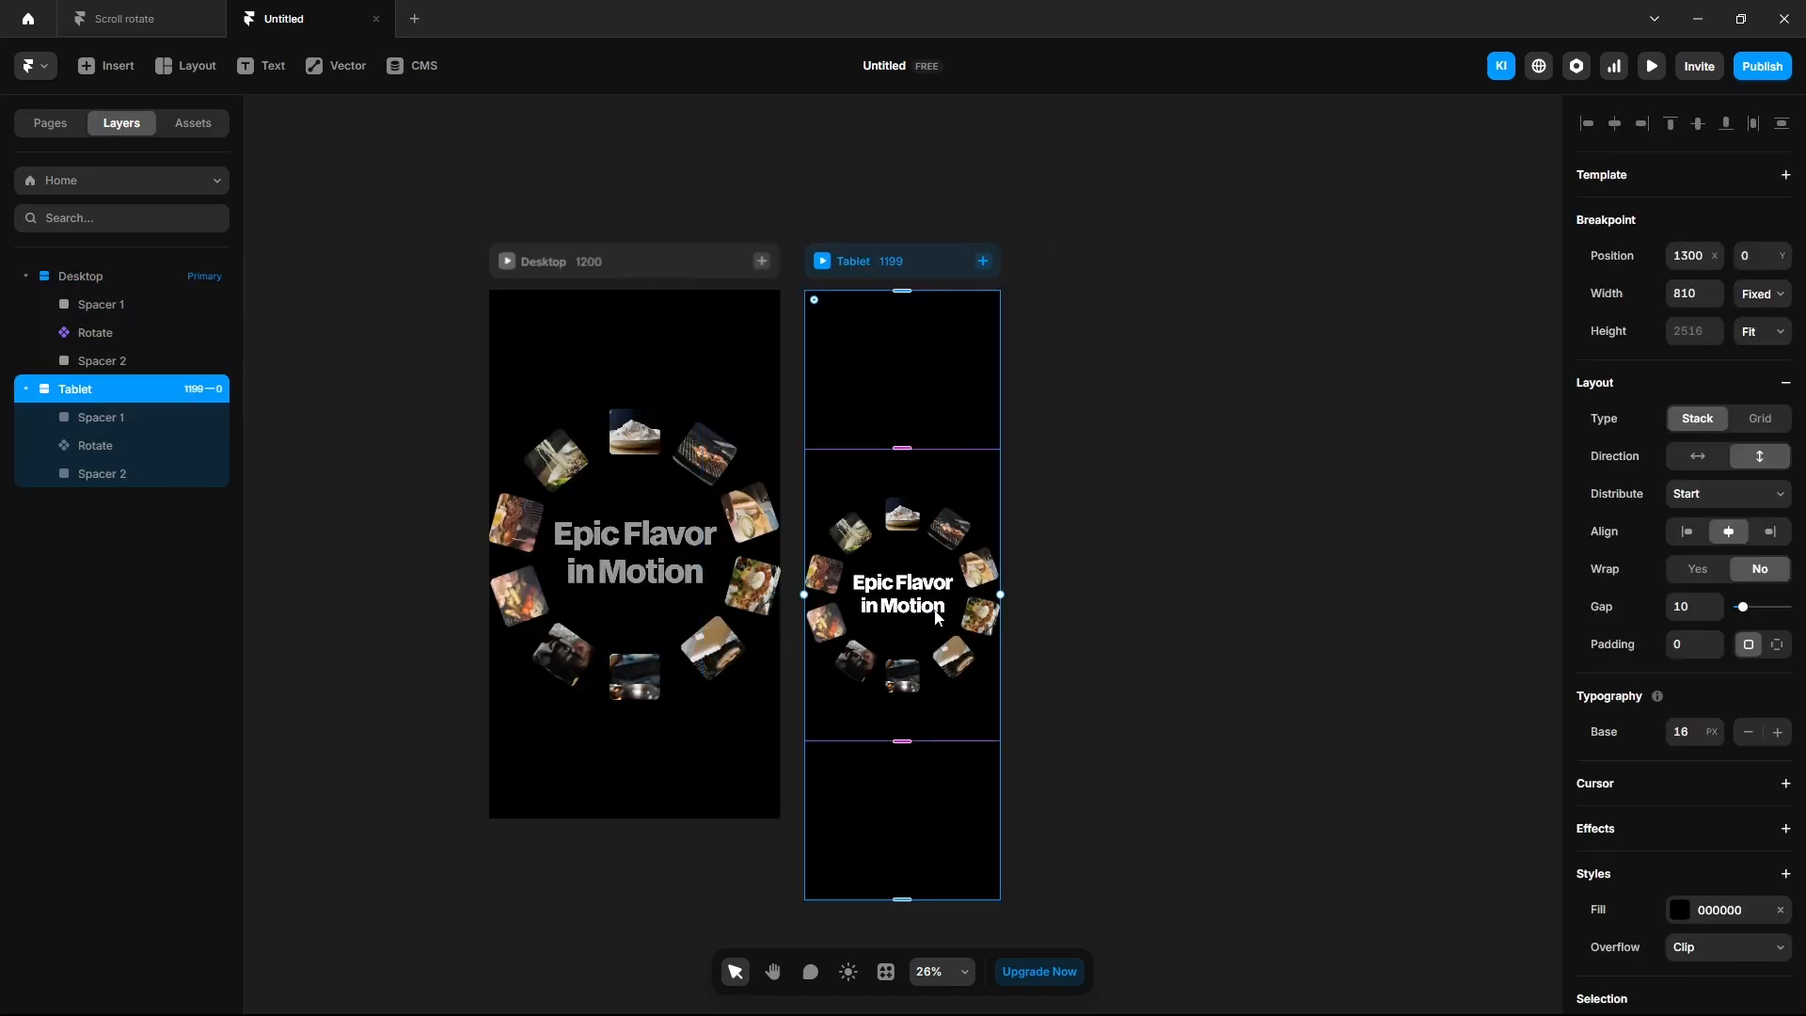
pyautogui.click(90, 448)
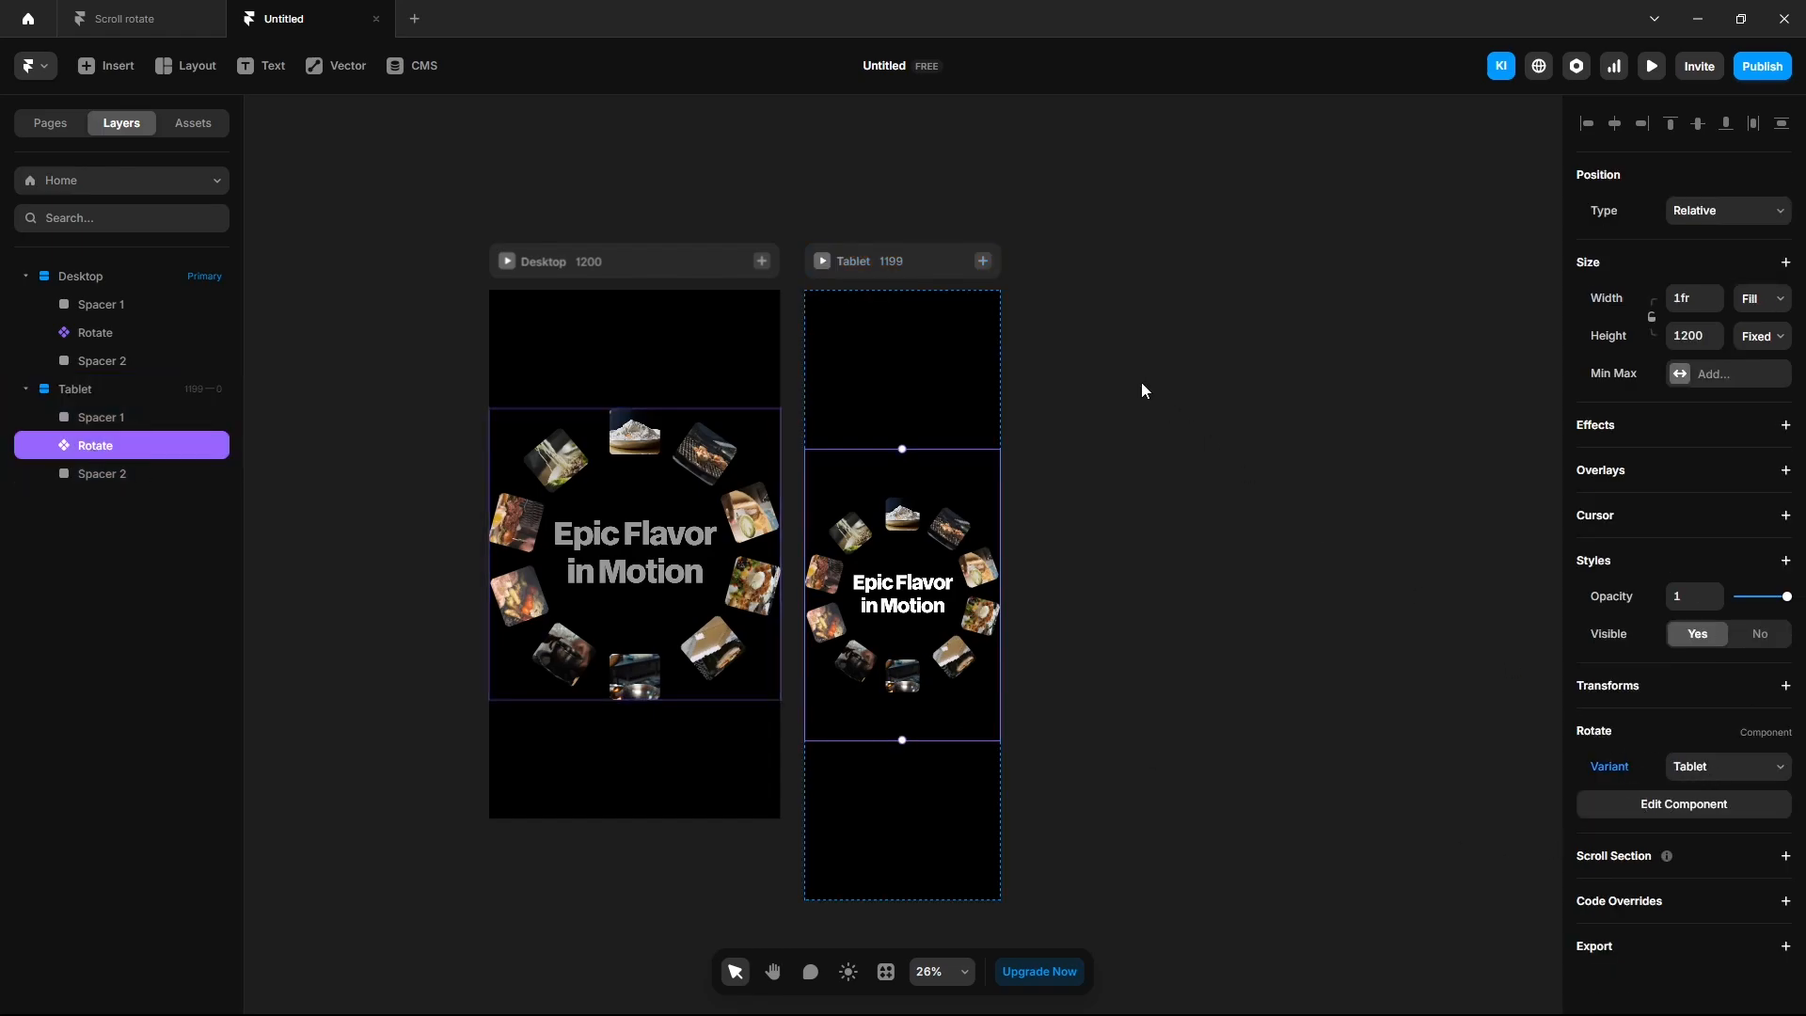
pyautogui.click(983, 261)
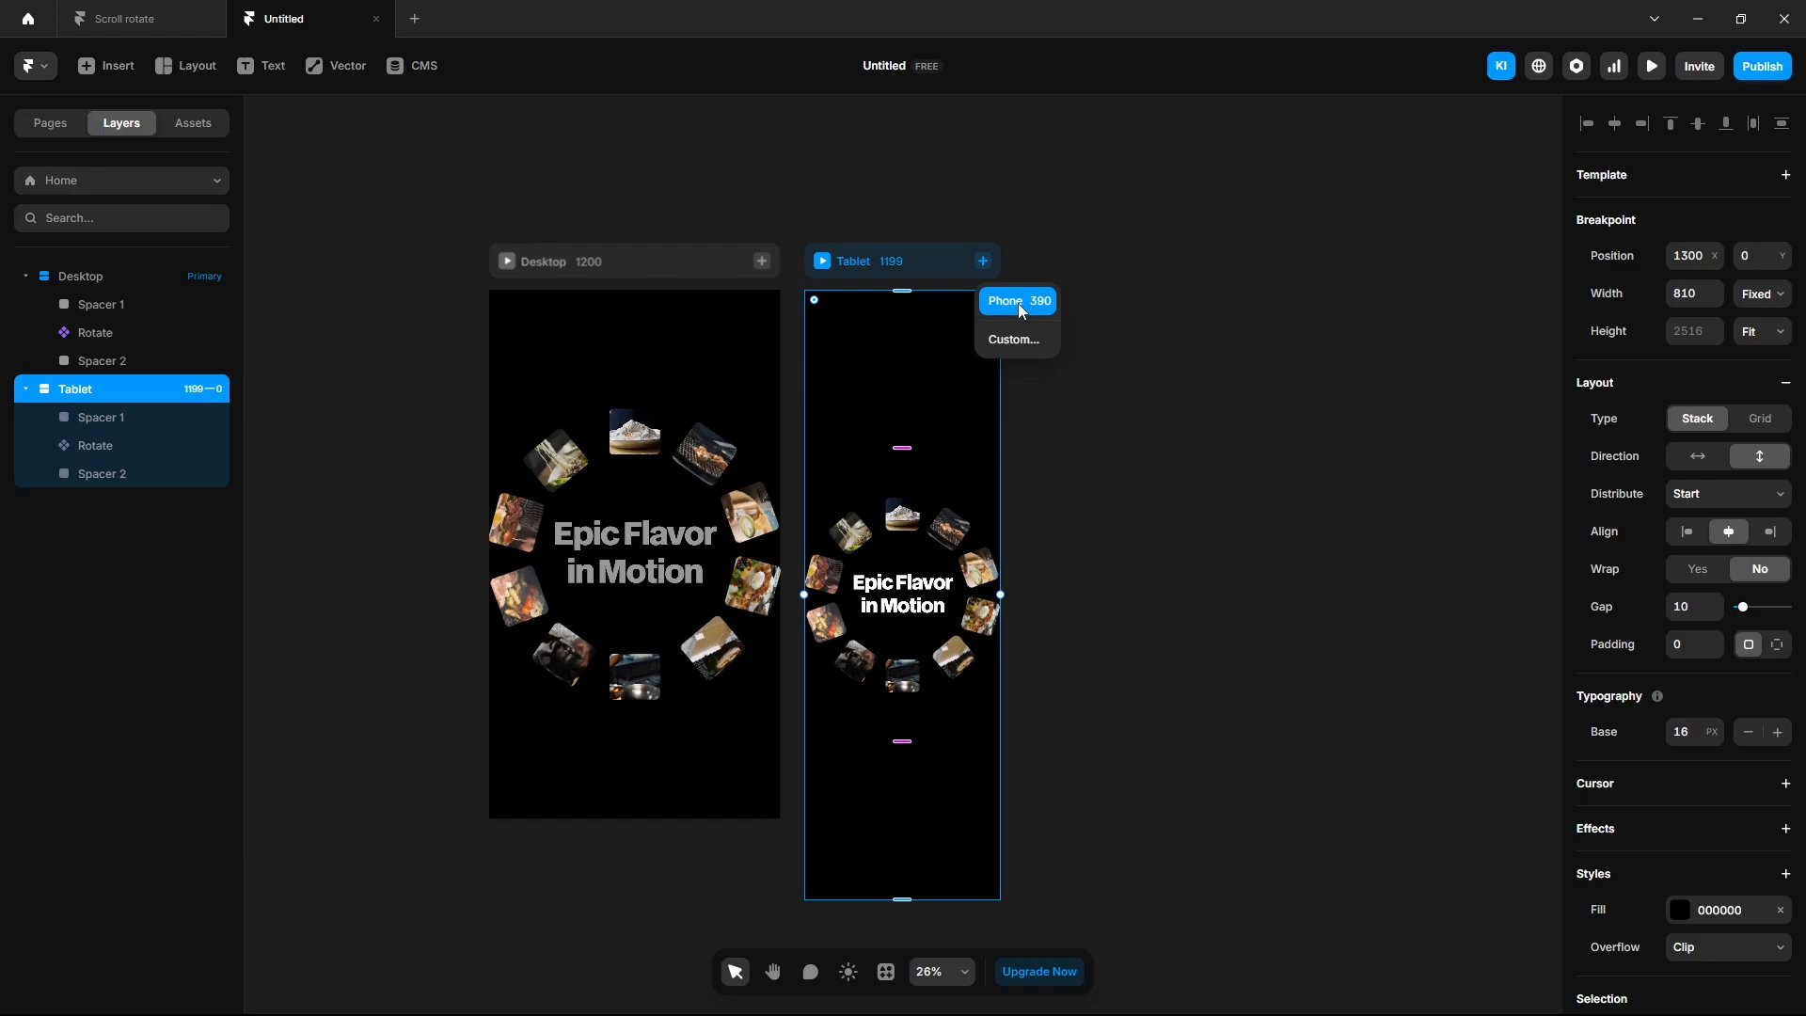
pyautogui.click(1021, 303)
# Preview the Desktop page again and scroll down to check the rotating video ring around the headline
pyautogui.click(1653, 66)
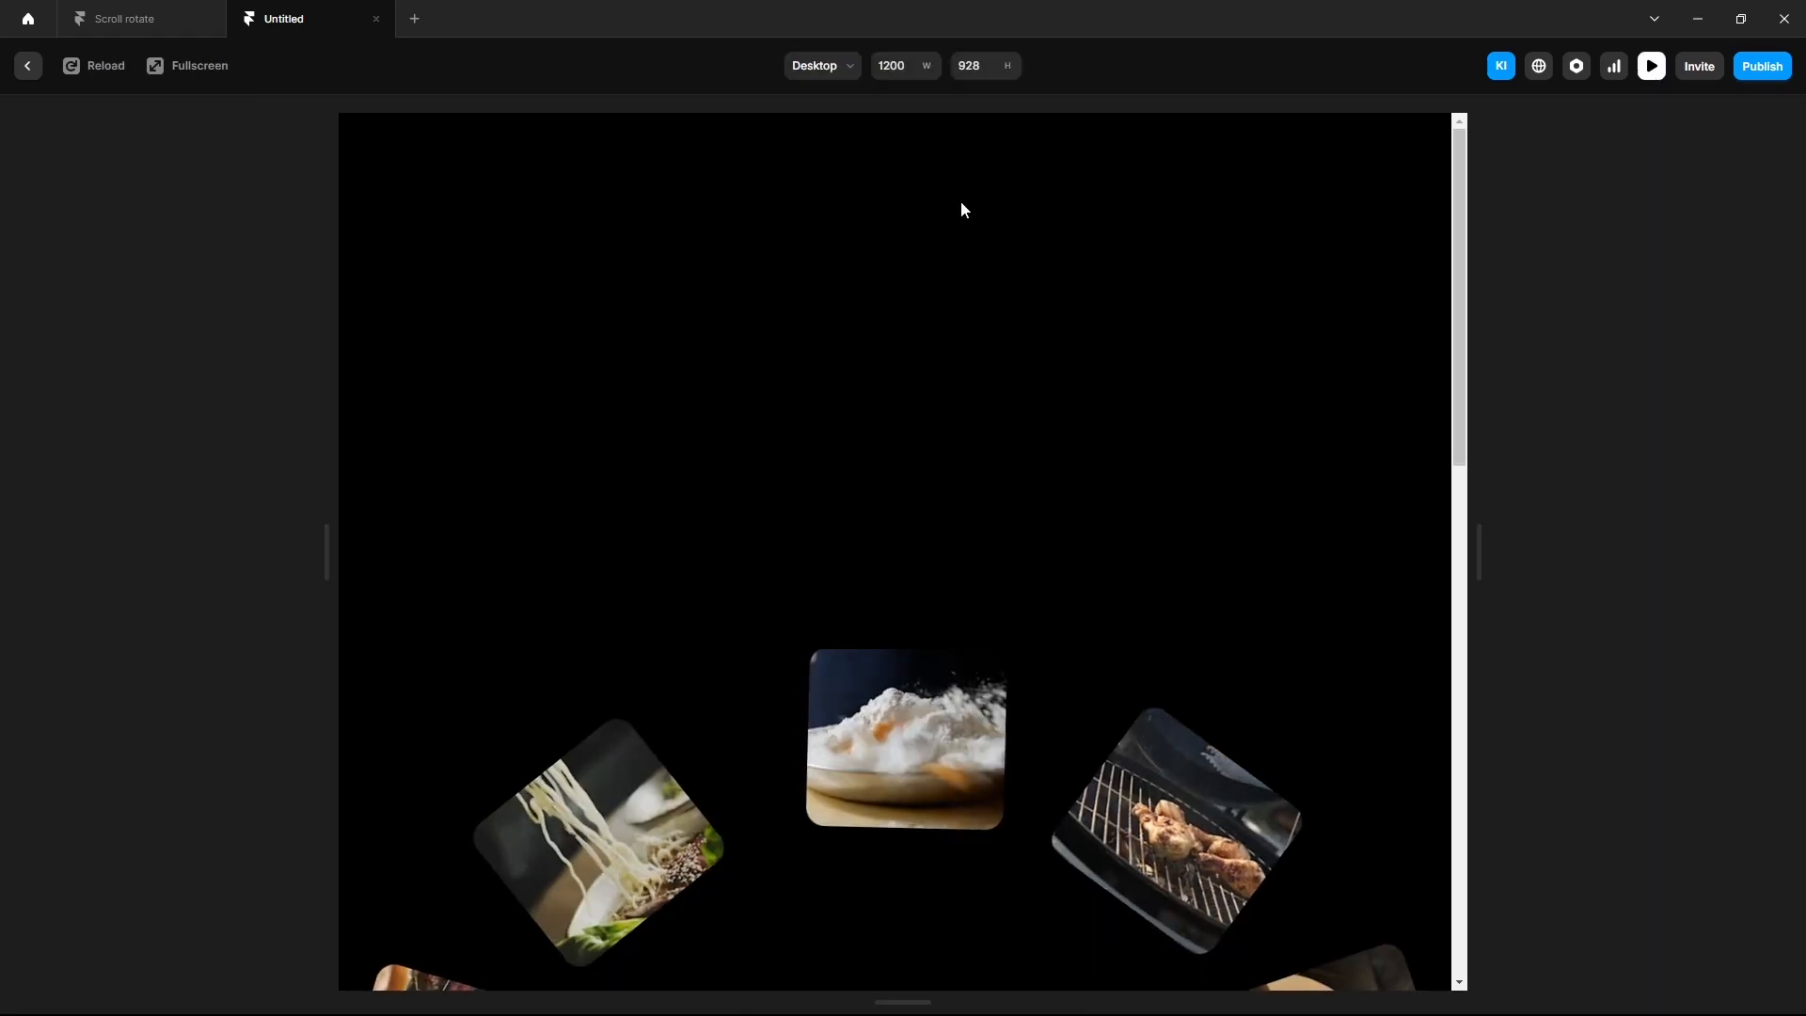
pyautogui.scroll(-5, 939, 488)
pyautogui.scroll(-5, 939, 489)
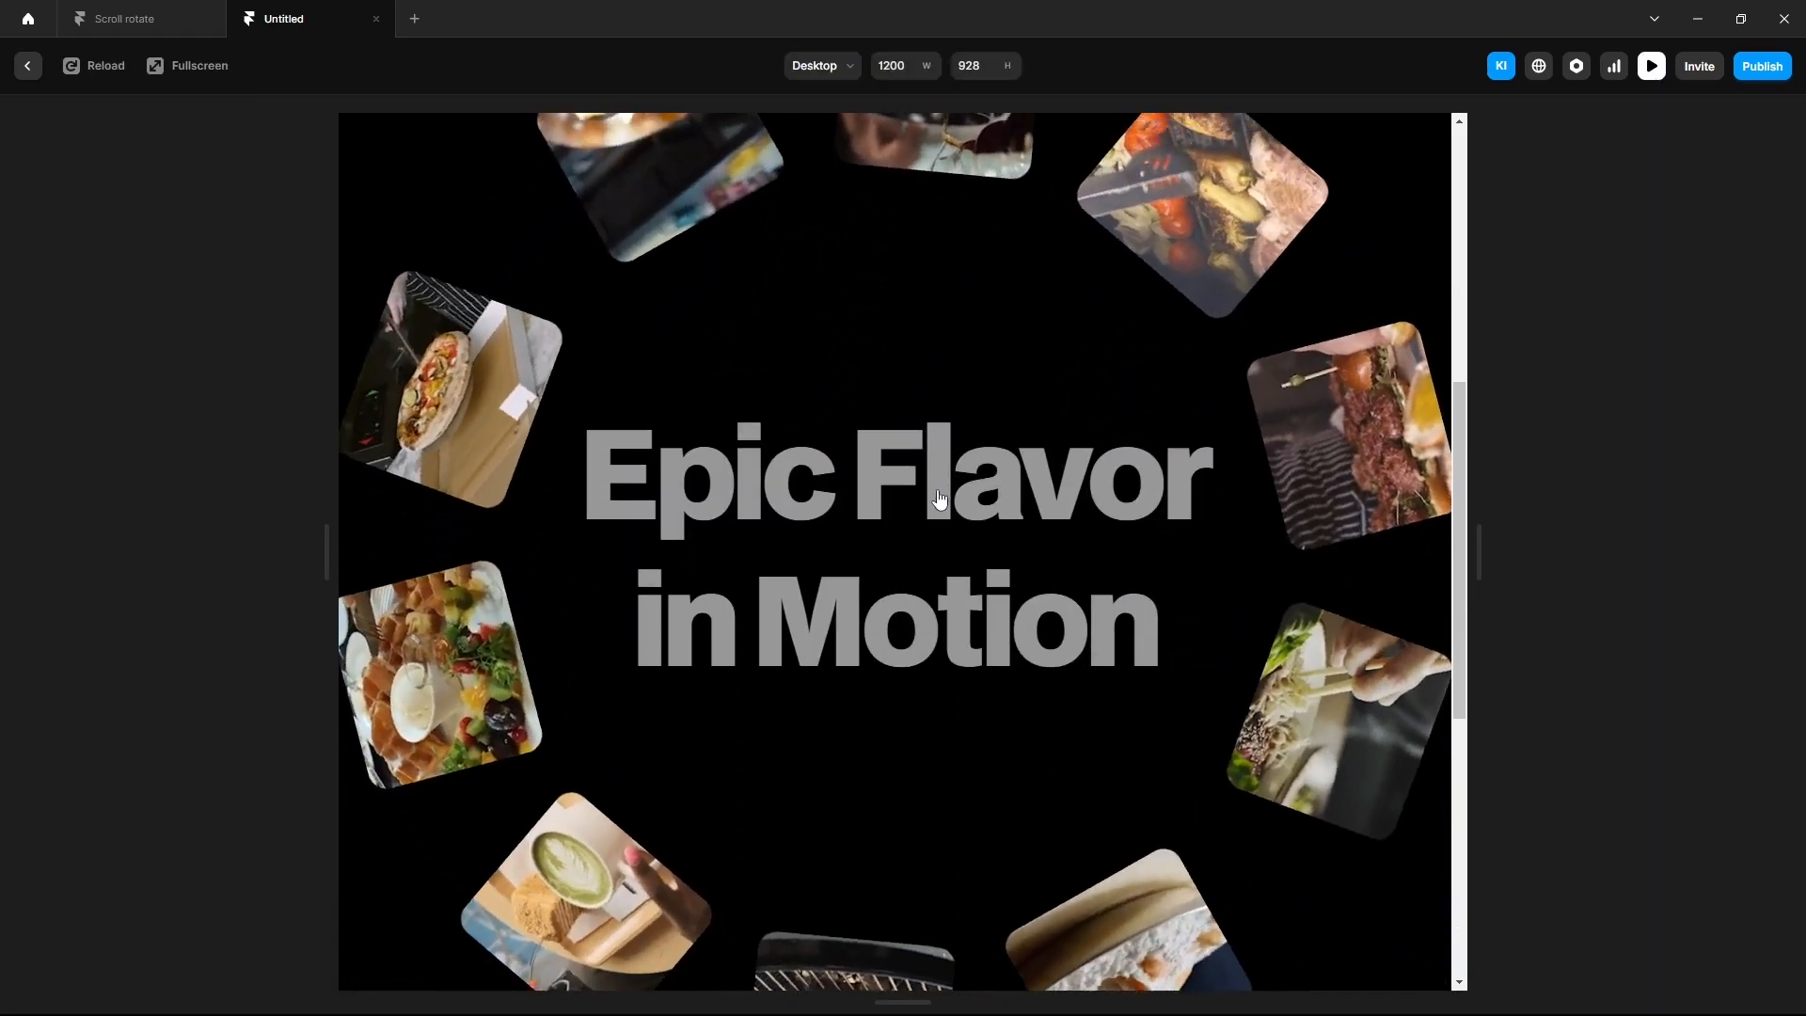
# Scroll through the Desktop preview, switch the preview to Tablet to check the video ring and headline size, and return to the canvas
pyautogui.scroll(-6, 872, 350)
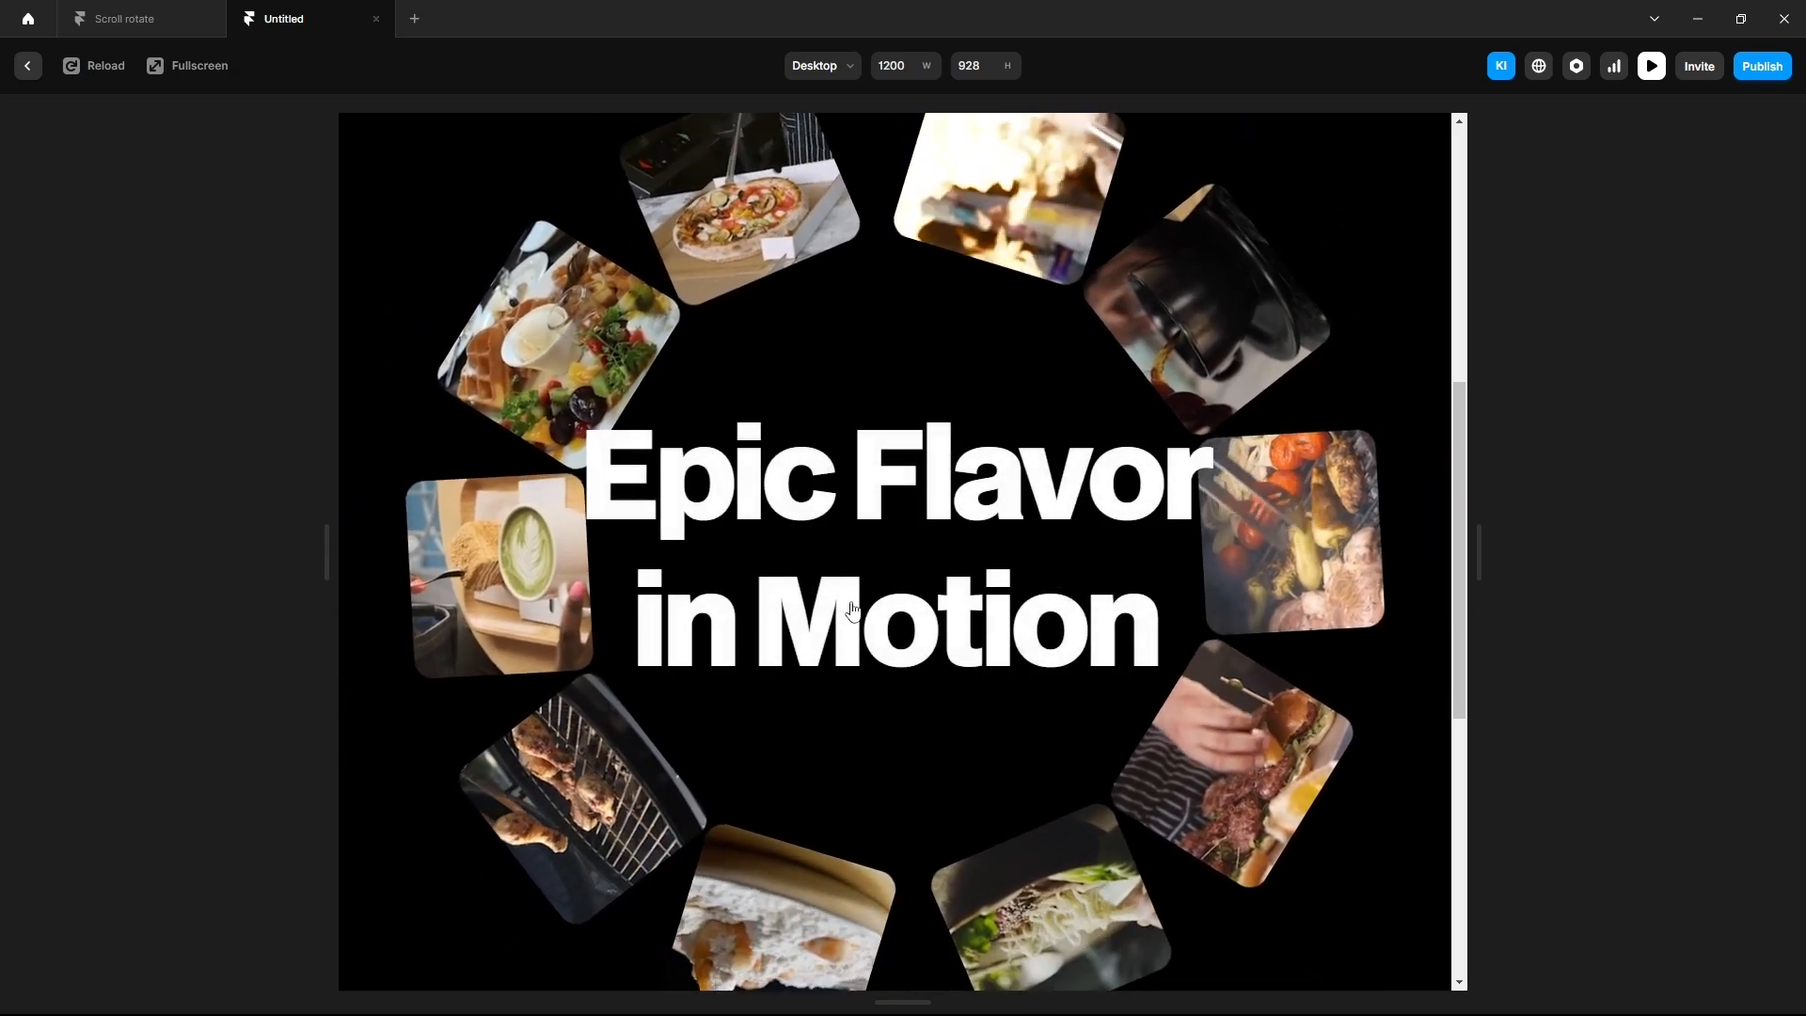
pyautogui.scroll(6, 872, 732)
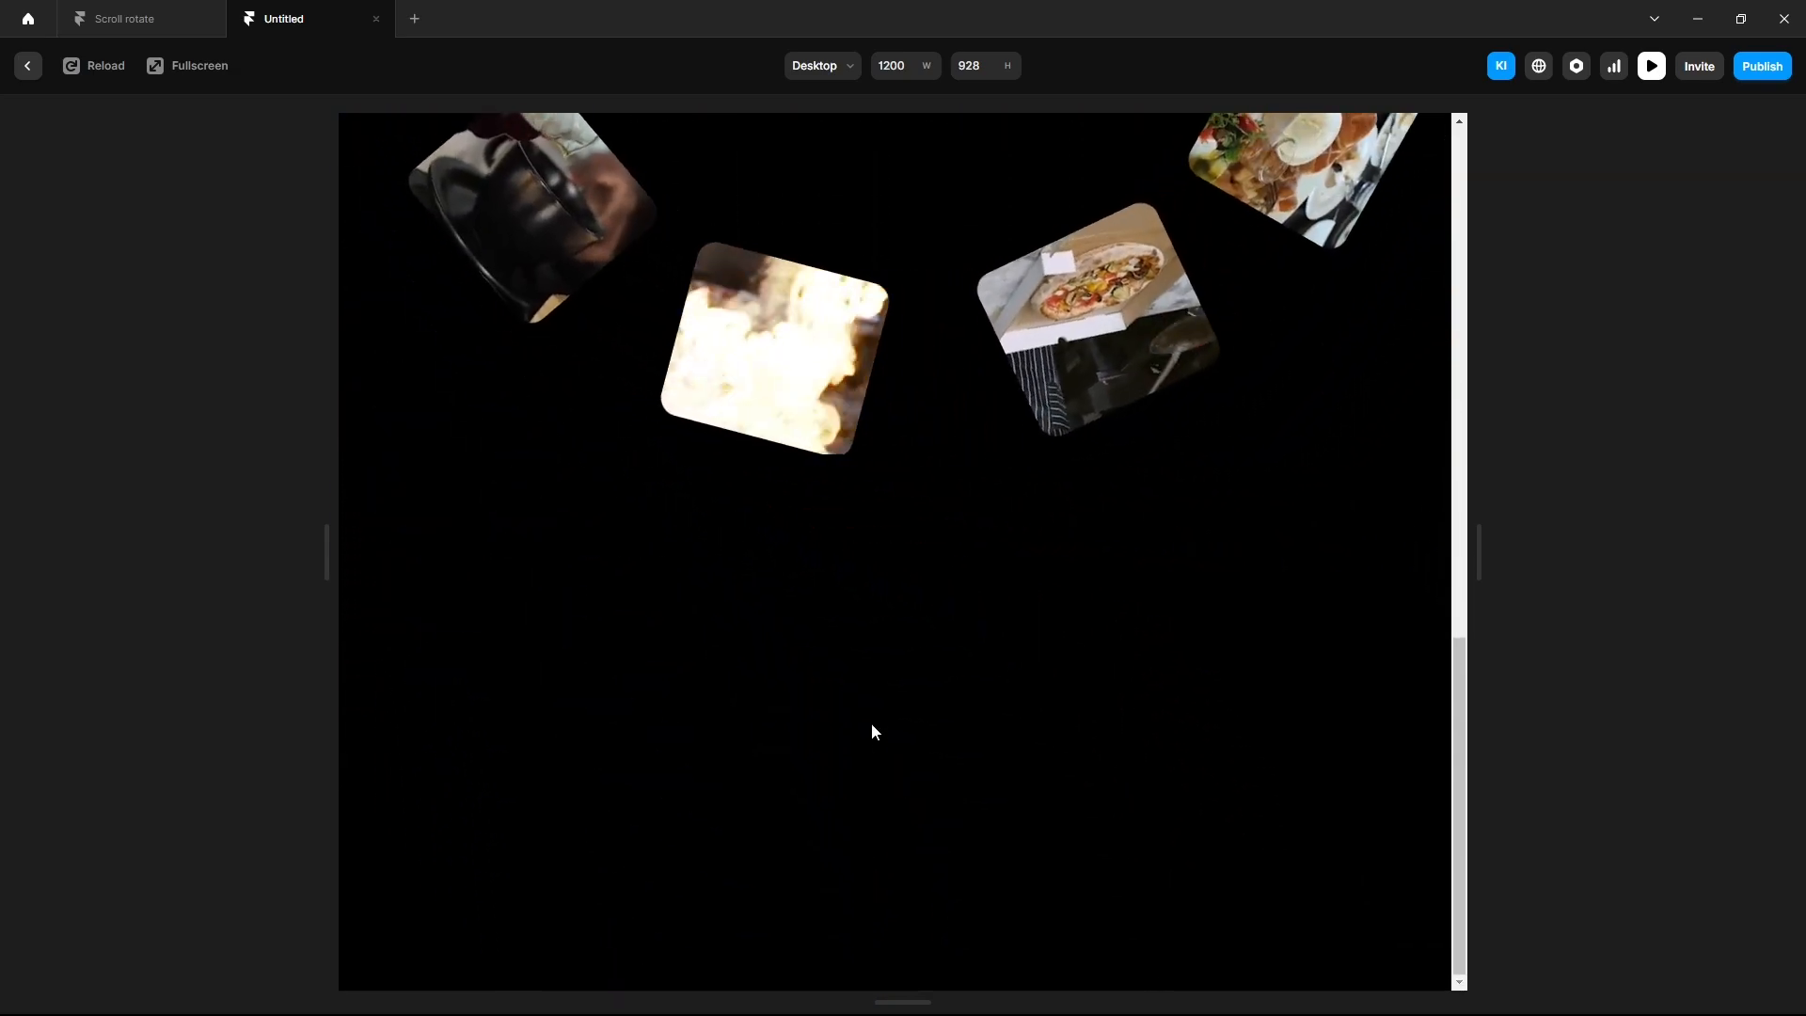
pyautogui.scroll(6, 872, 732)
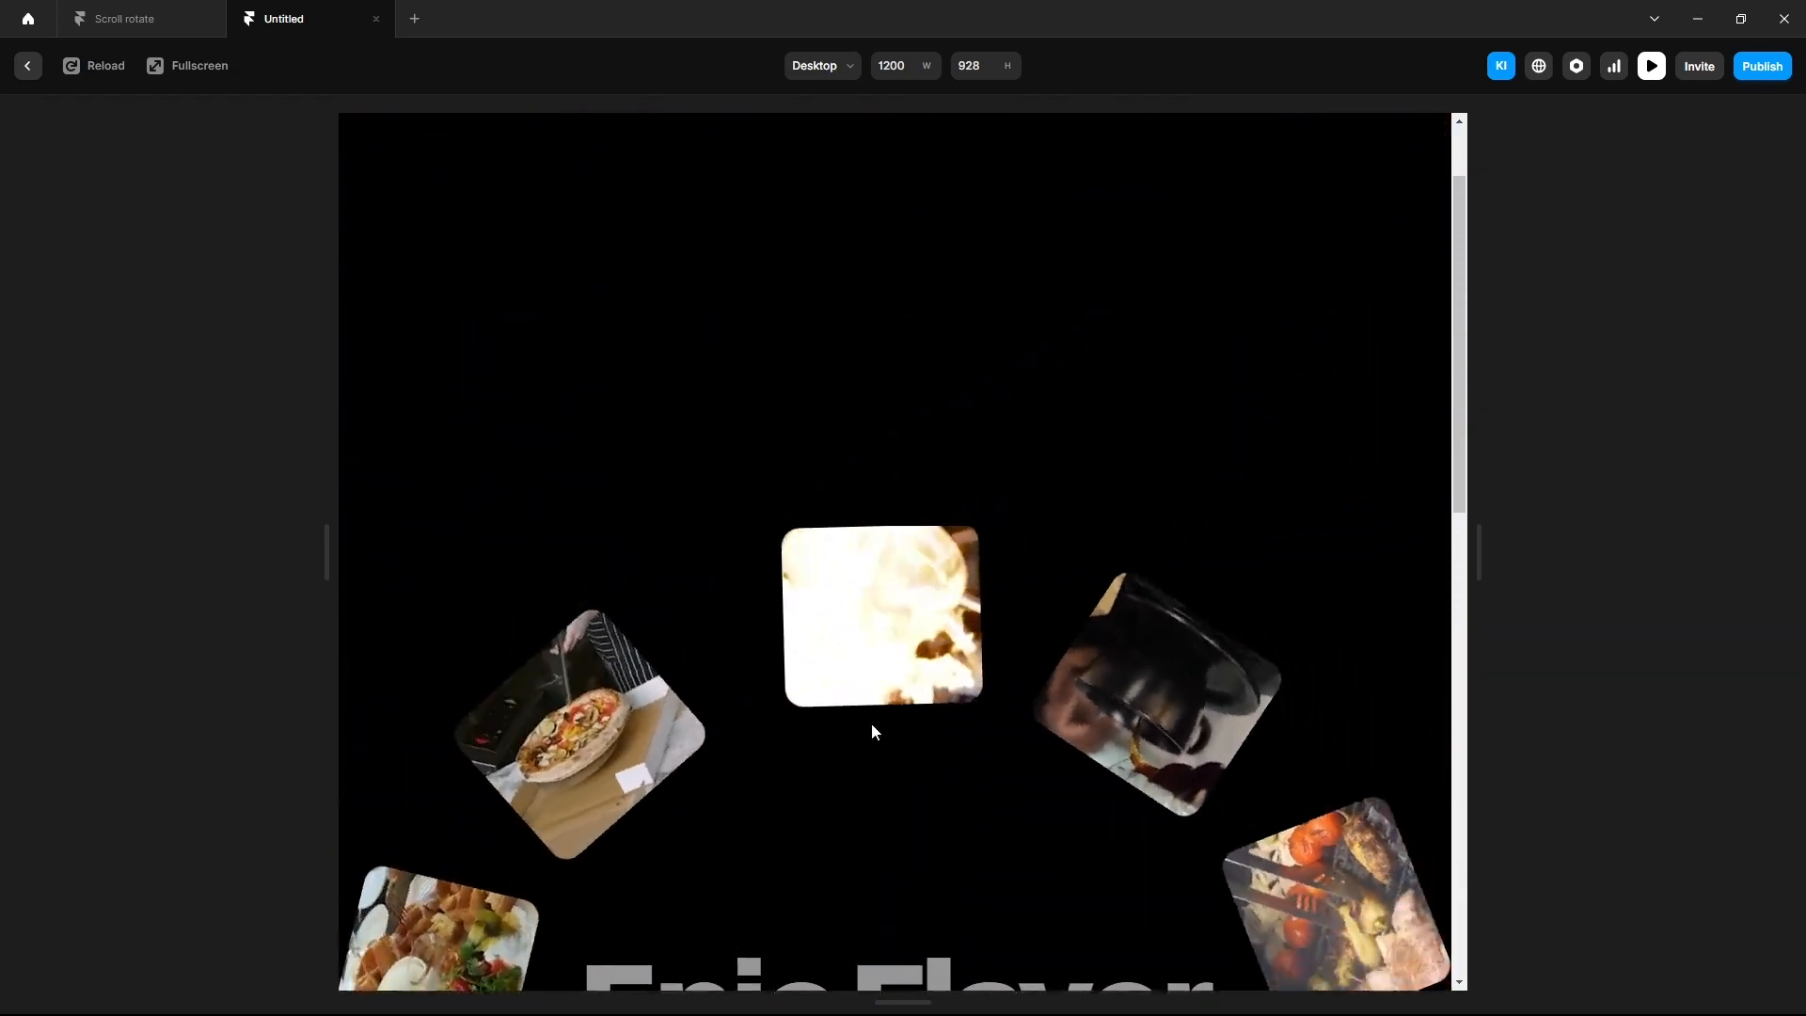
pyautogui.click(817, 66)
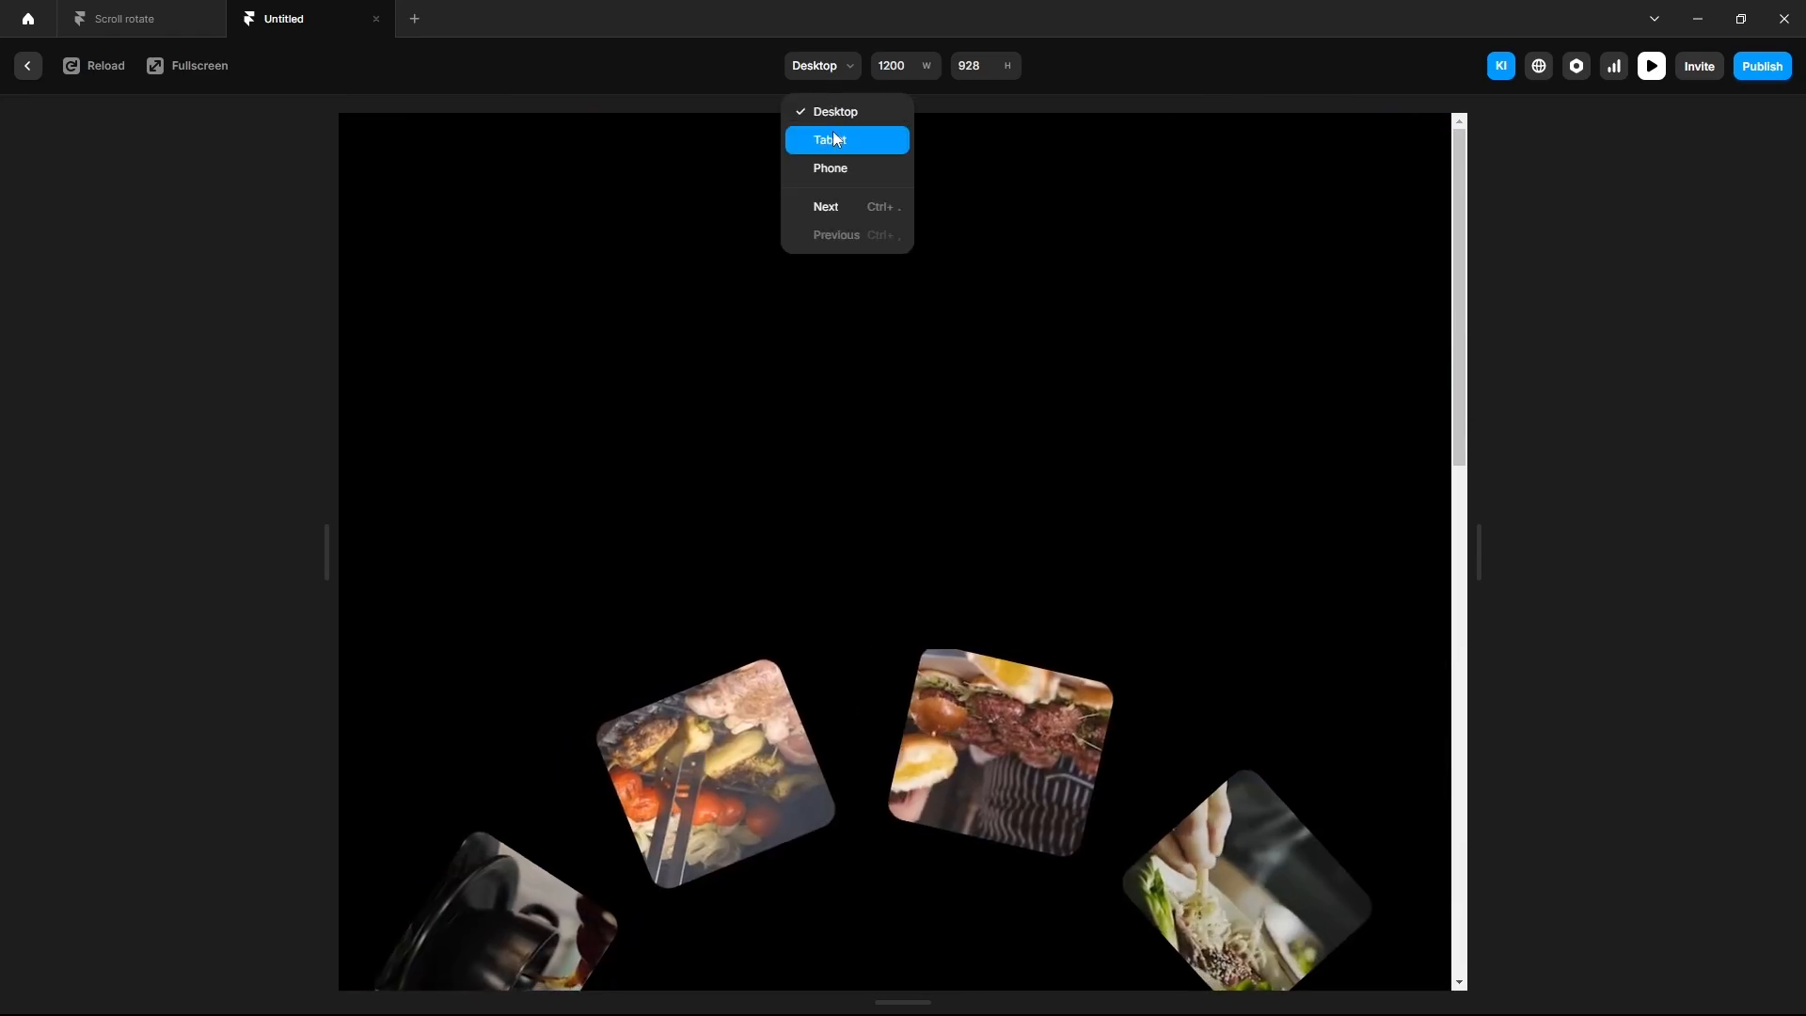
pyautogui.click(834, 135)
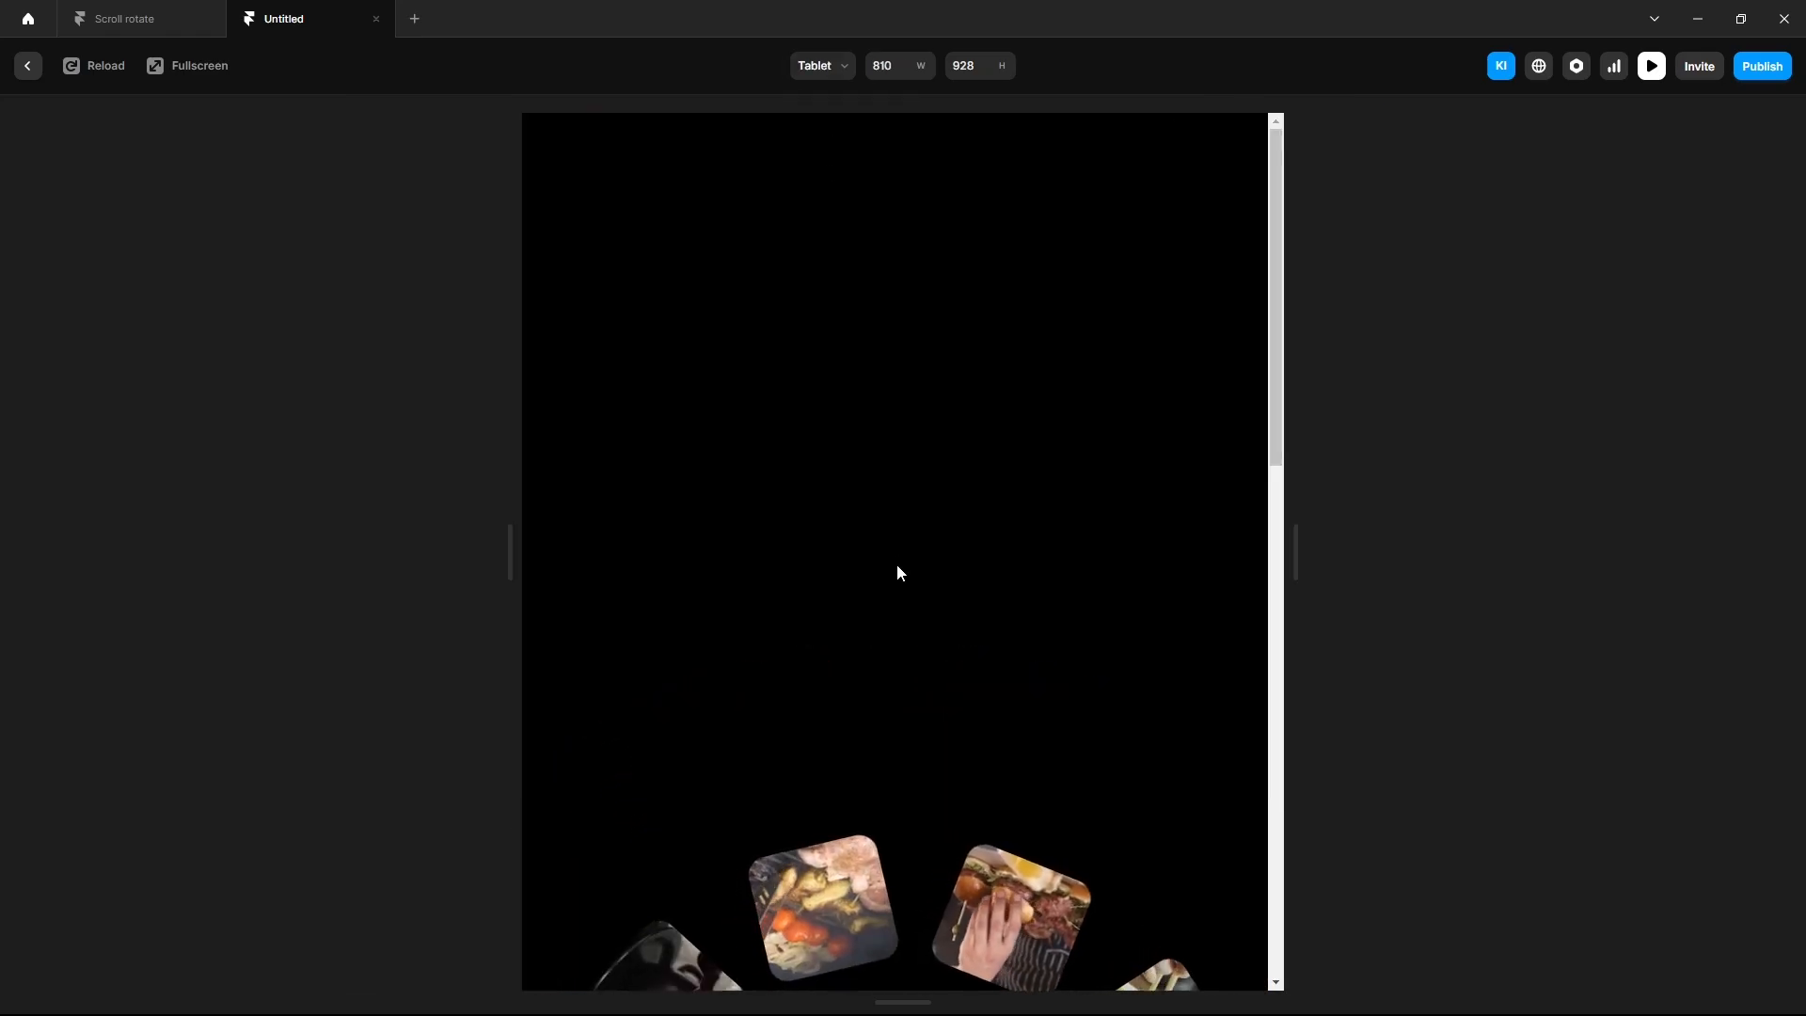
pyautogui.scroll(-5, 896, 566)
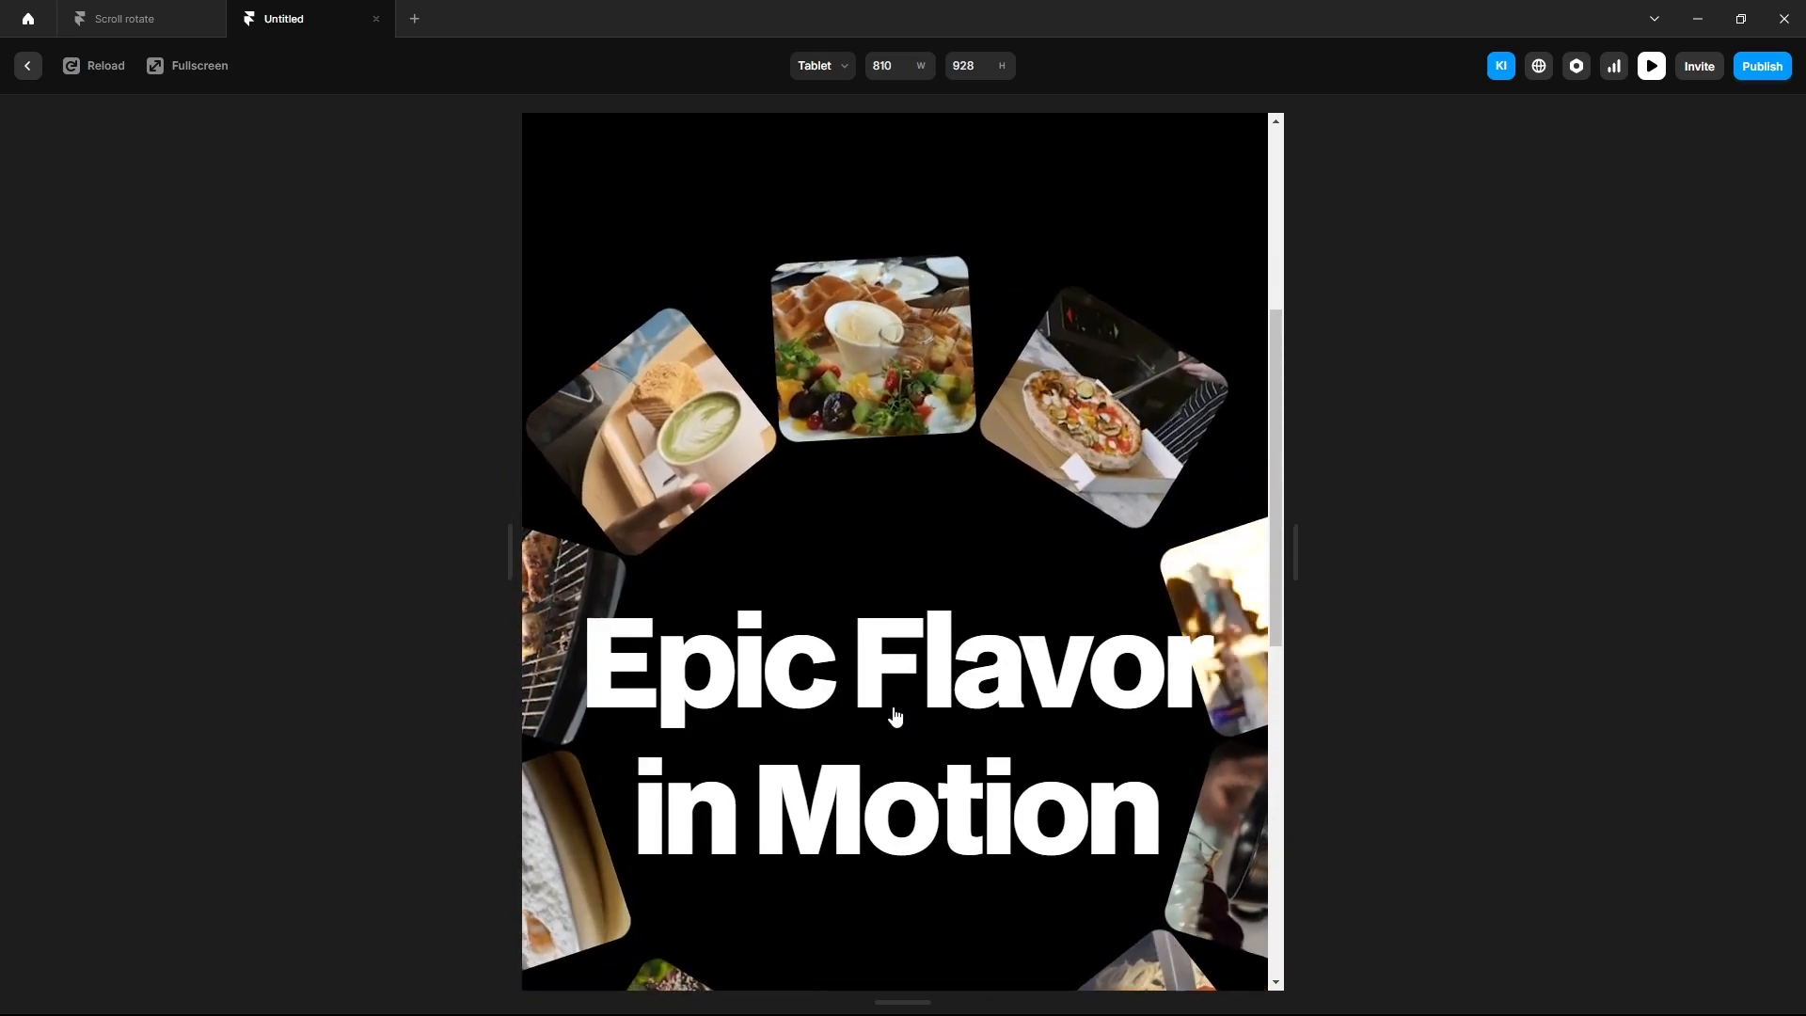
pyautogui.press('Escape')
# Remove the Click and Mouse Enter interactions from the headline in the Rotate component's Tablet and Phone variants, and return to the Home page
pyautogui.click(721, 490)
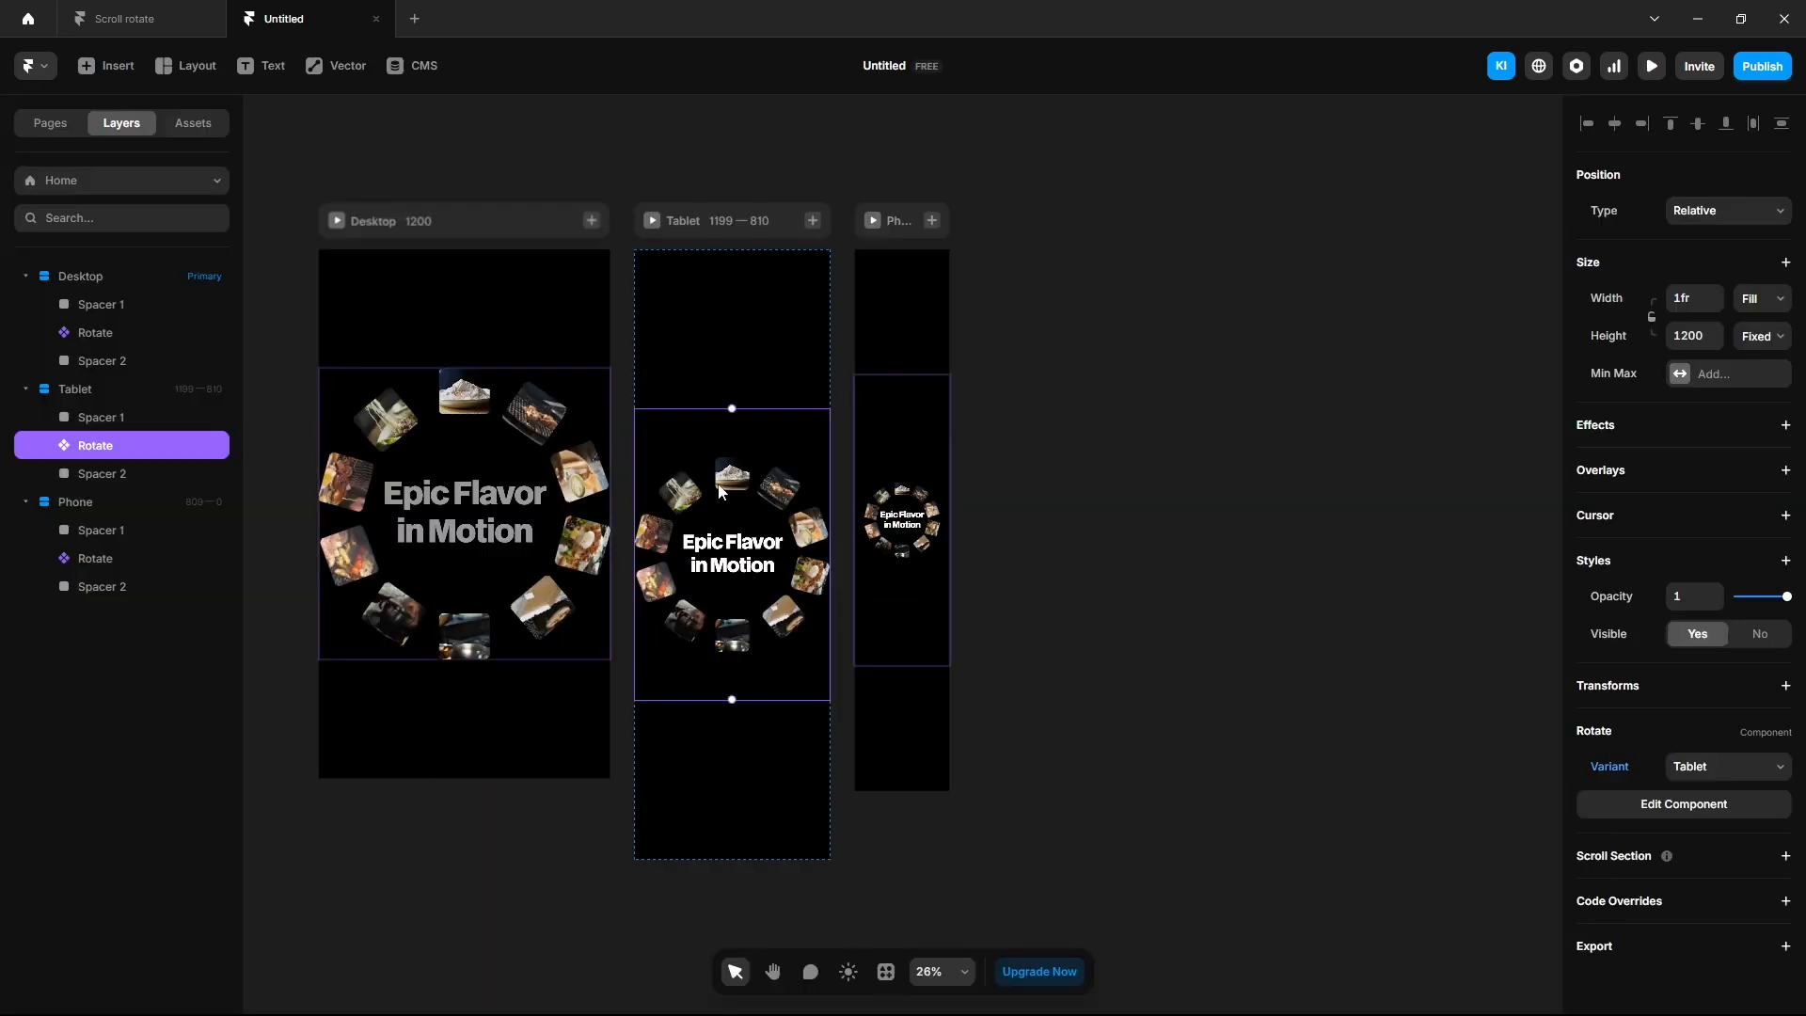
pyautogui.doubleClick(721, 490)
pyautogui.click(124, 773)
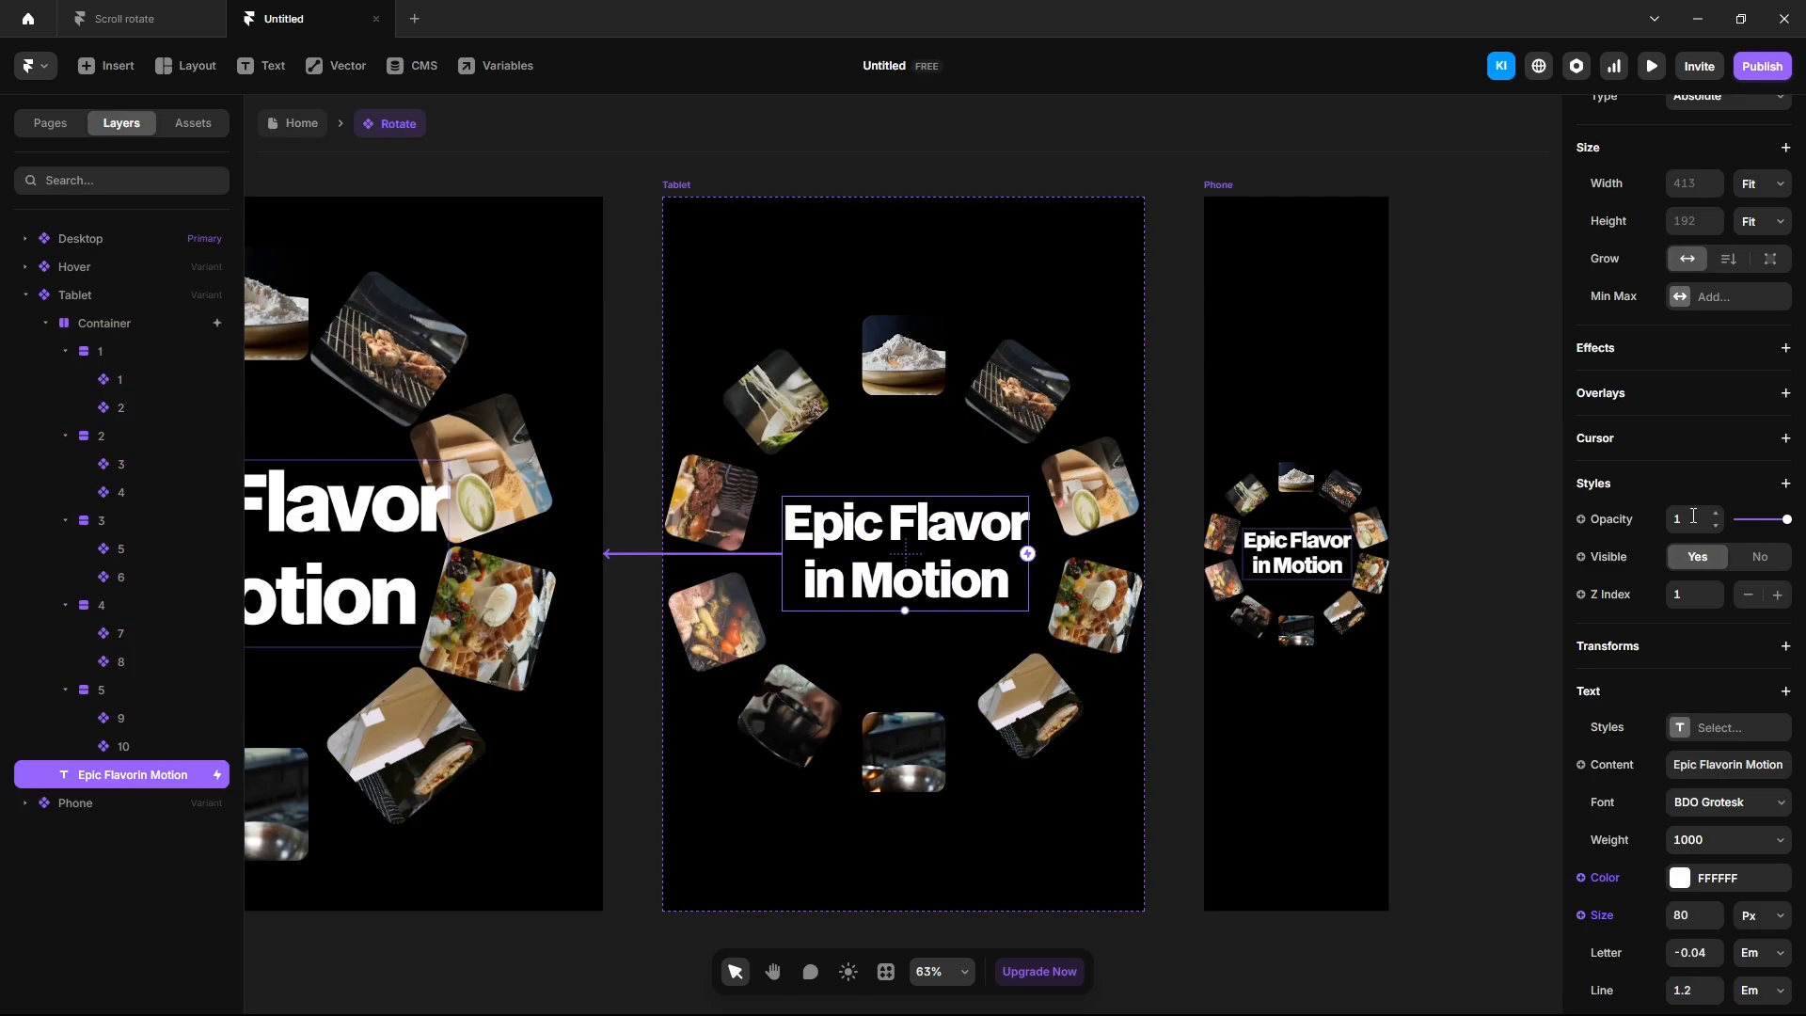
pyautogui.scroll(5, 1781, 220)
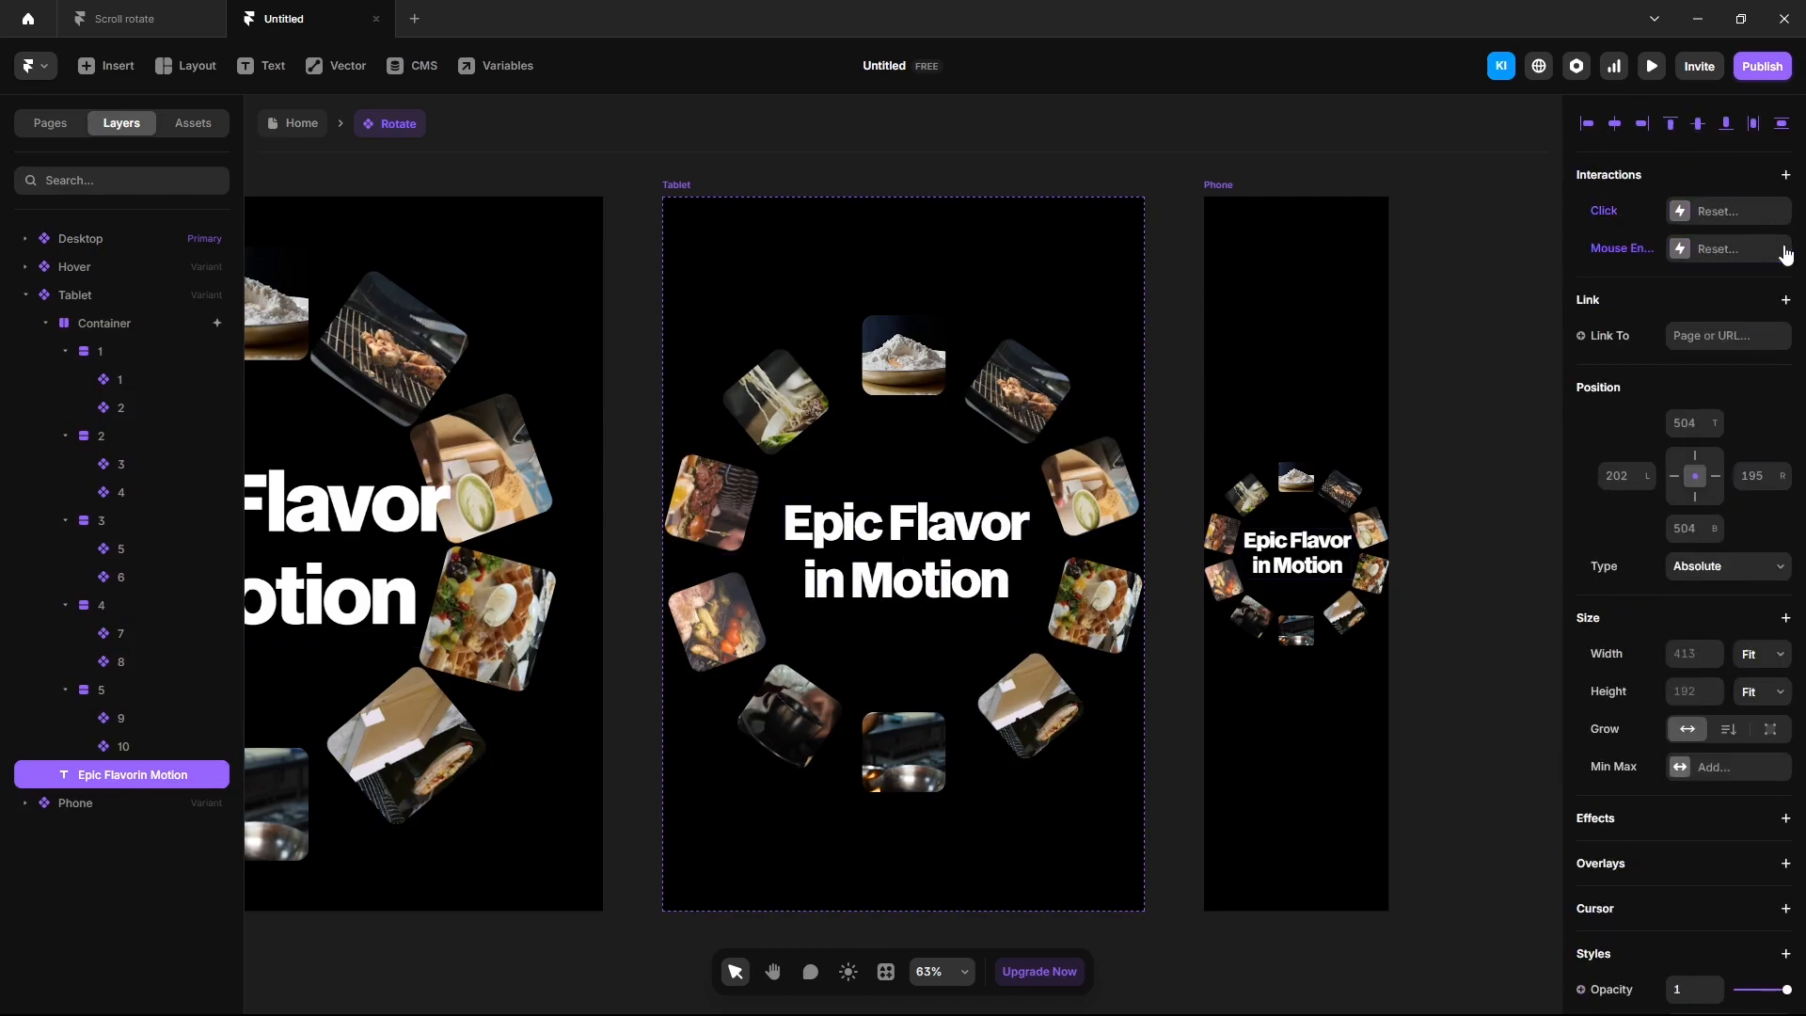
pyautogui.click(1297, 545)
pyautogui.click(1782, 213)
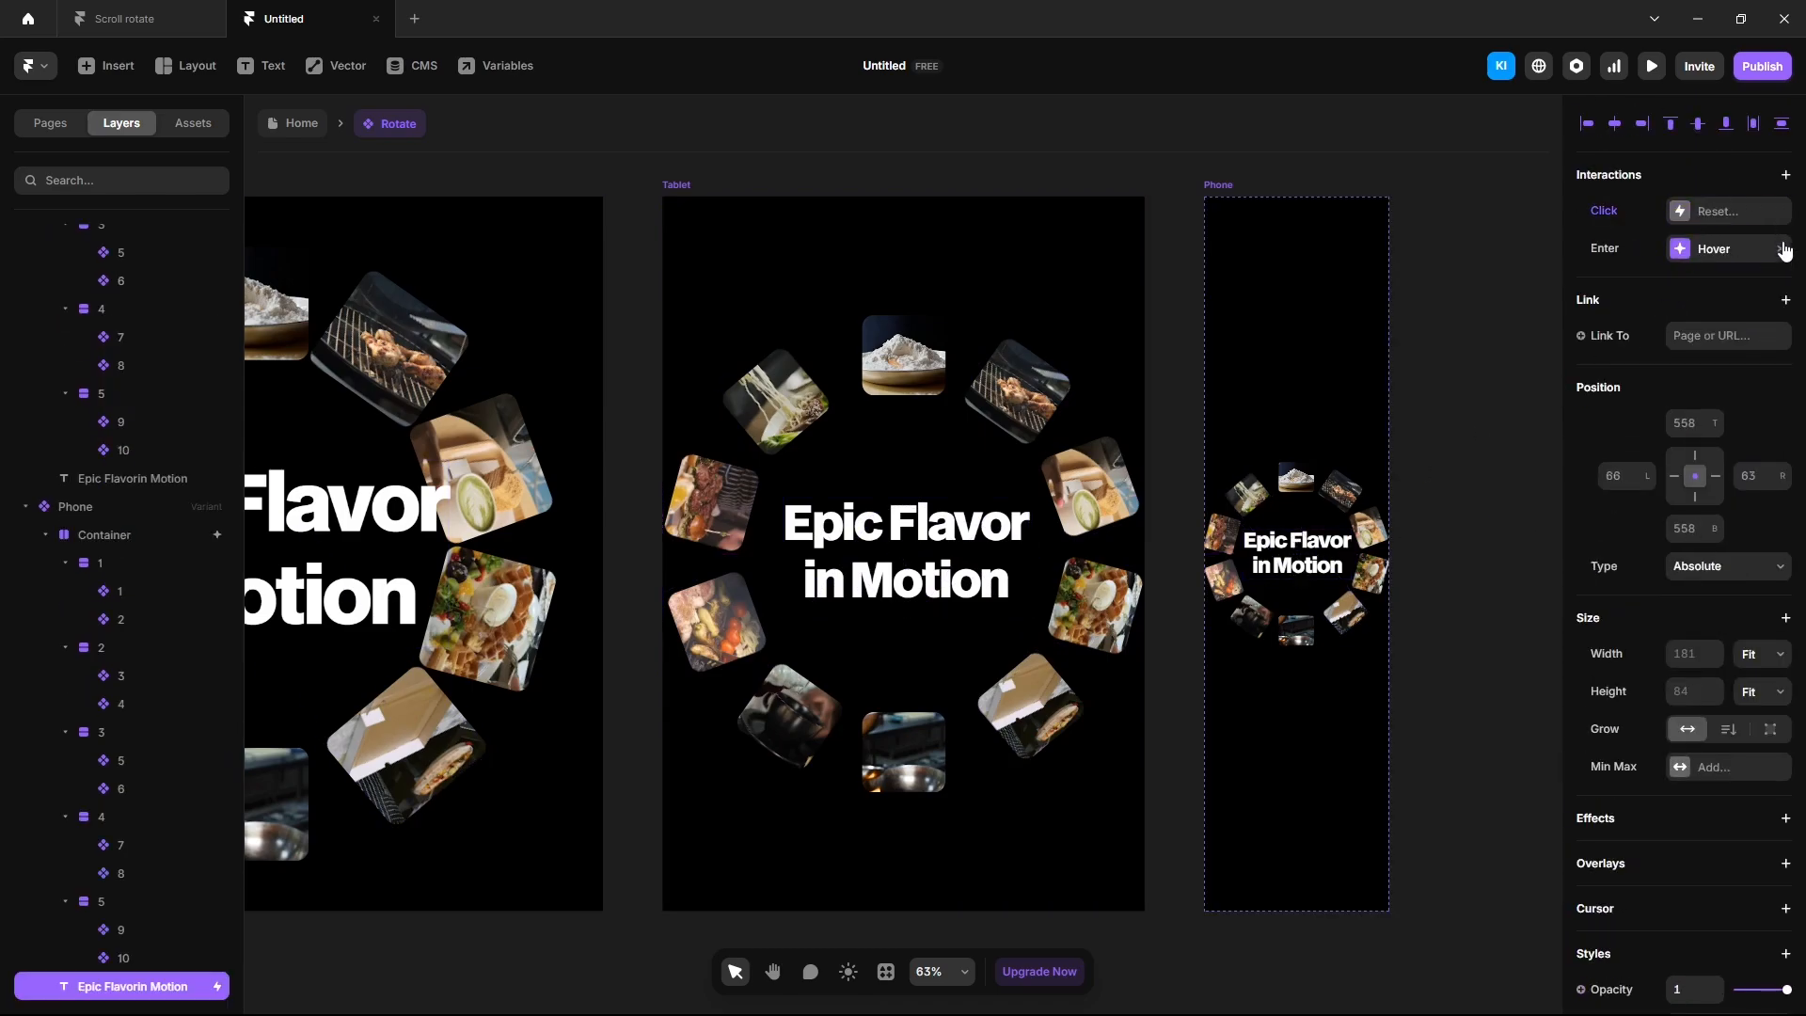
pyautogui.click(1782, 249)
pyautogui.doubleClick(1450, 257)
# Preview the Tablet page and scroll through it to check the ring's rotation and the headline without its hover effect
pyautogui.click(1653, 66)
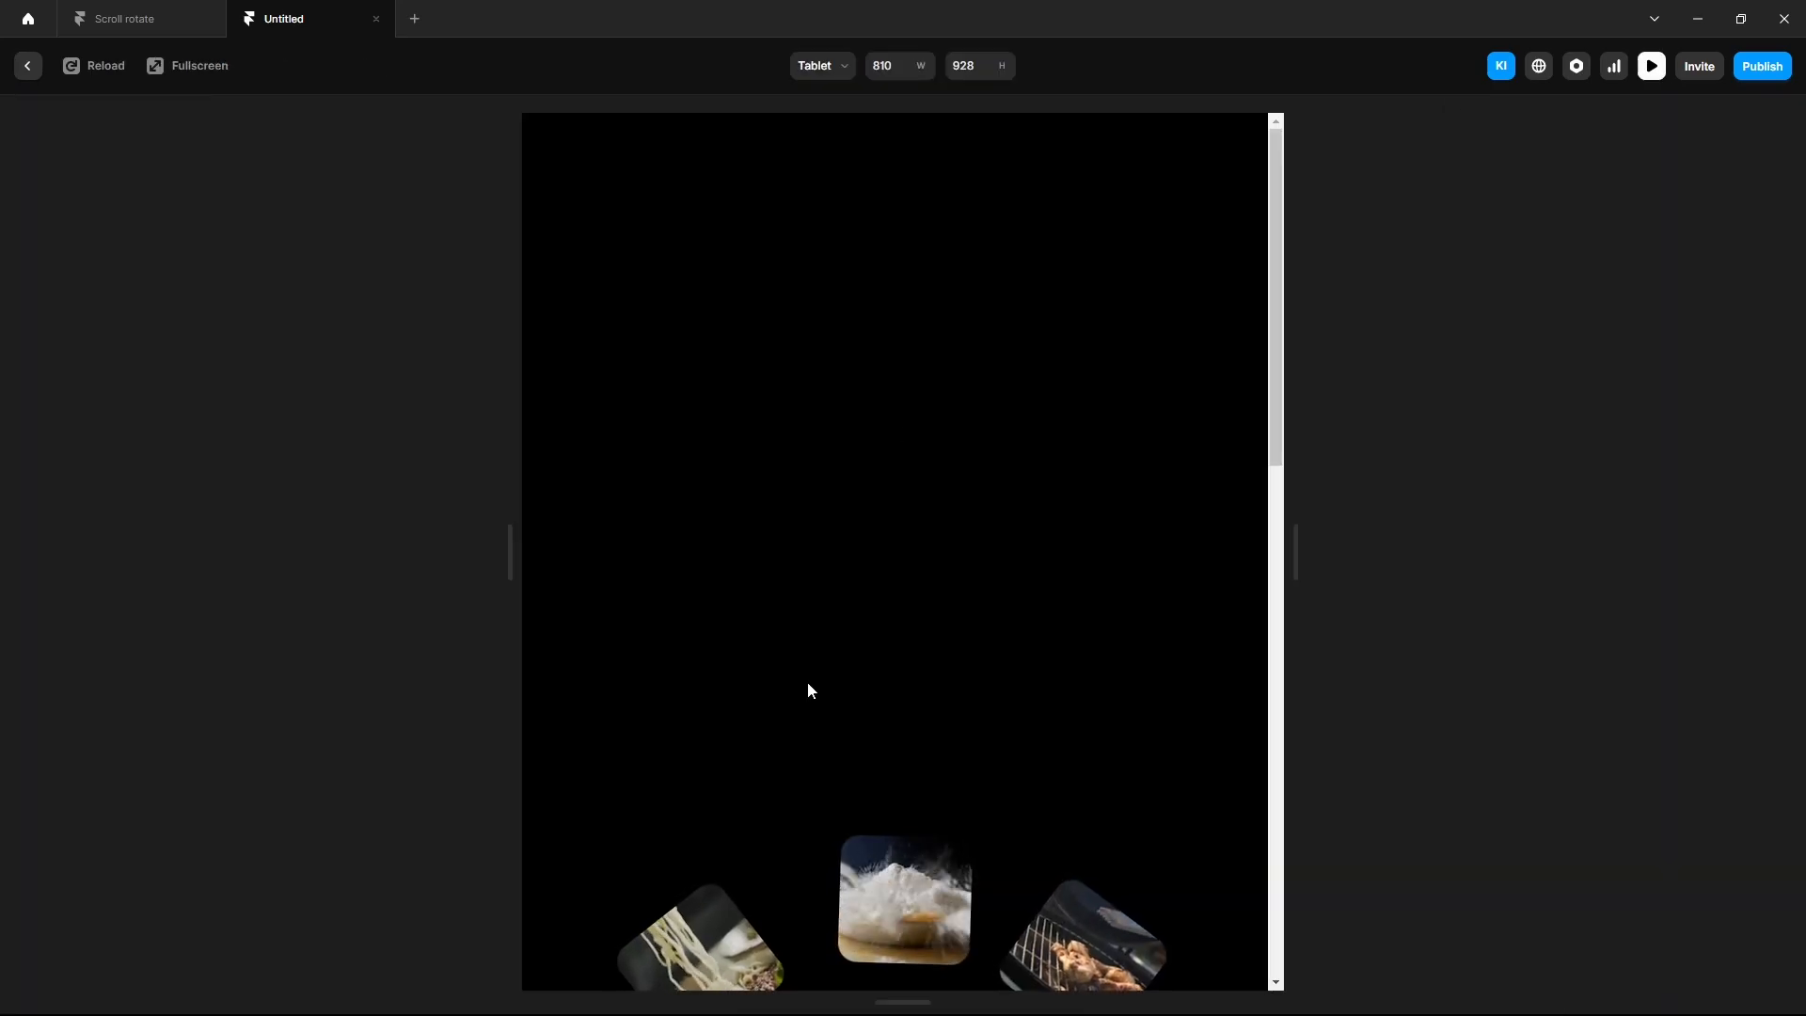
pyautogui.scroll(-5, 808, 684)
pyautogui.scroll(-10, 808, 688)
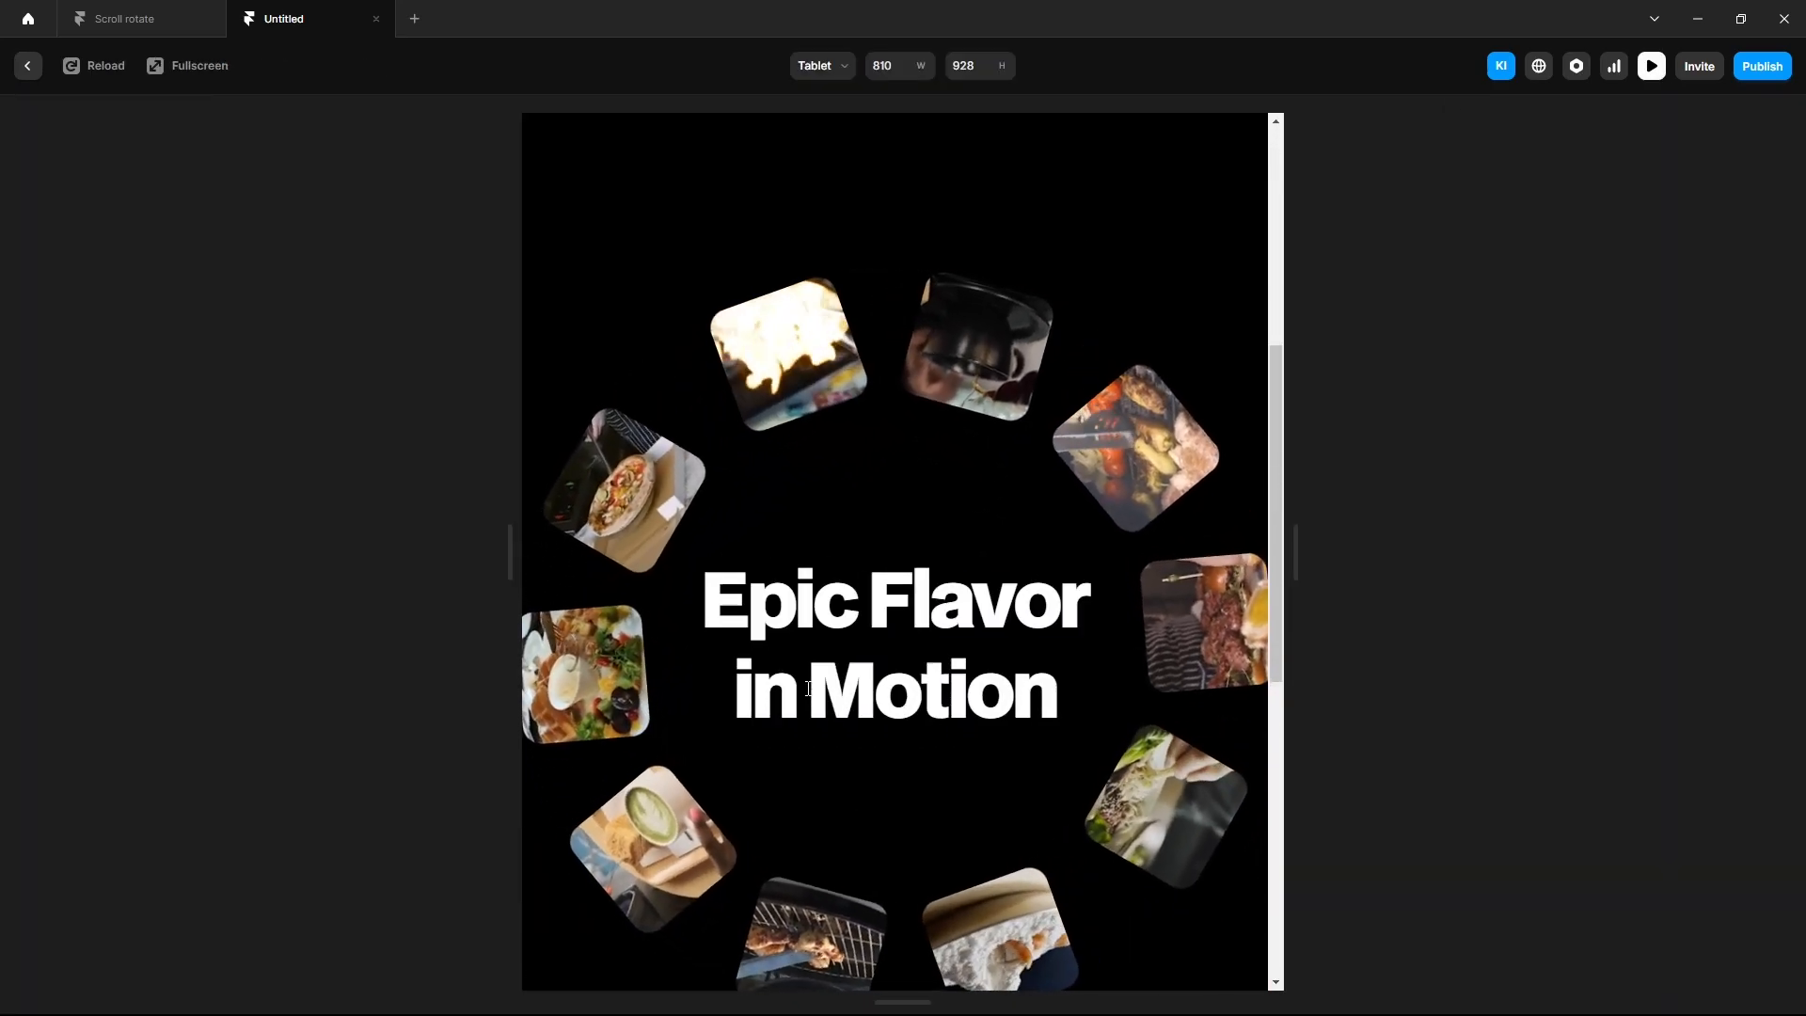
pyautogui.scroll(8, 807, 692)
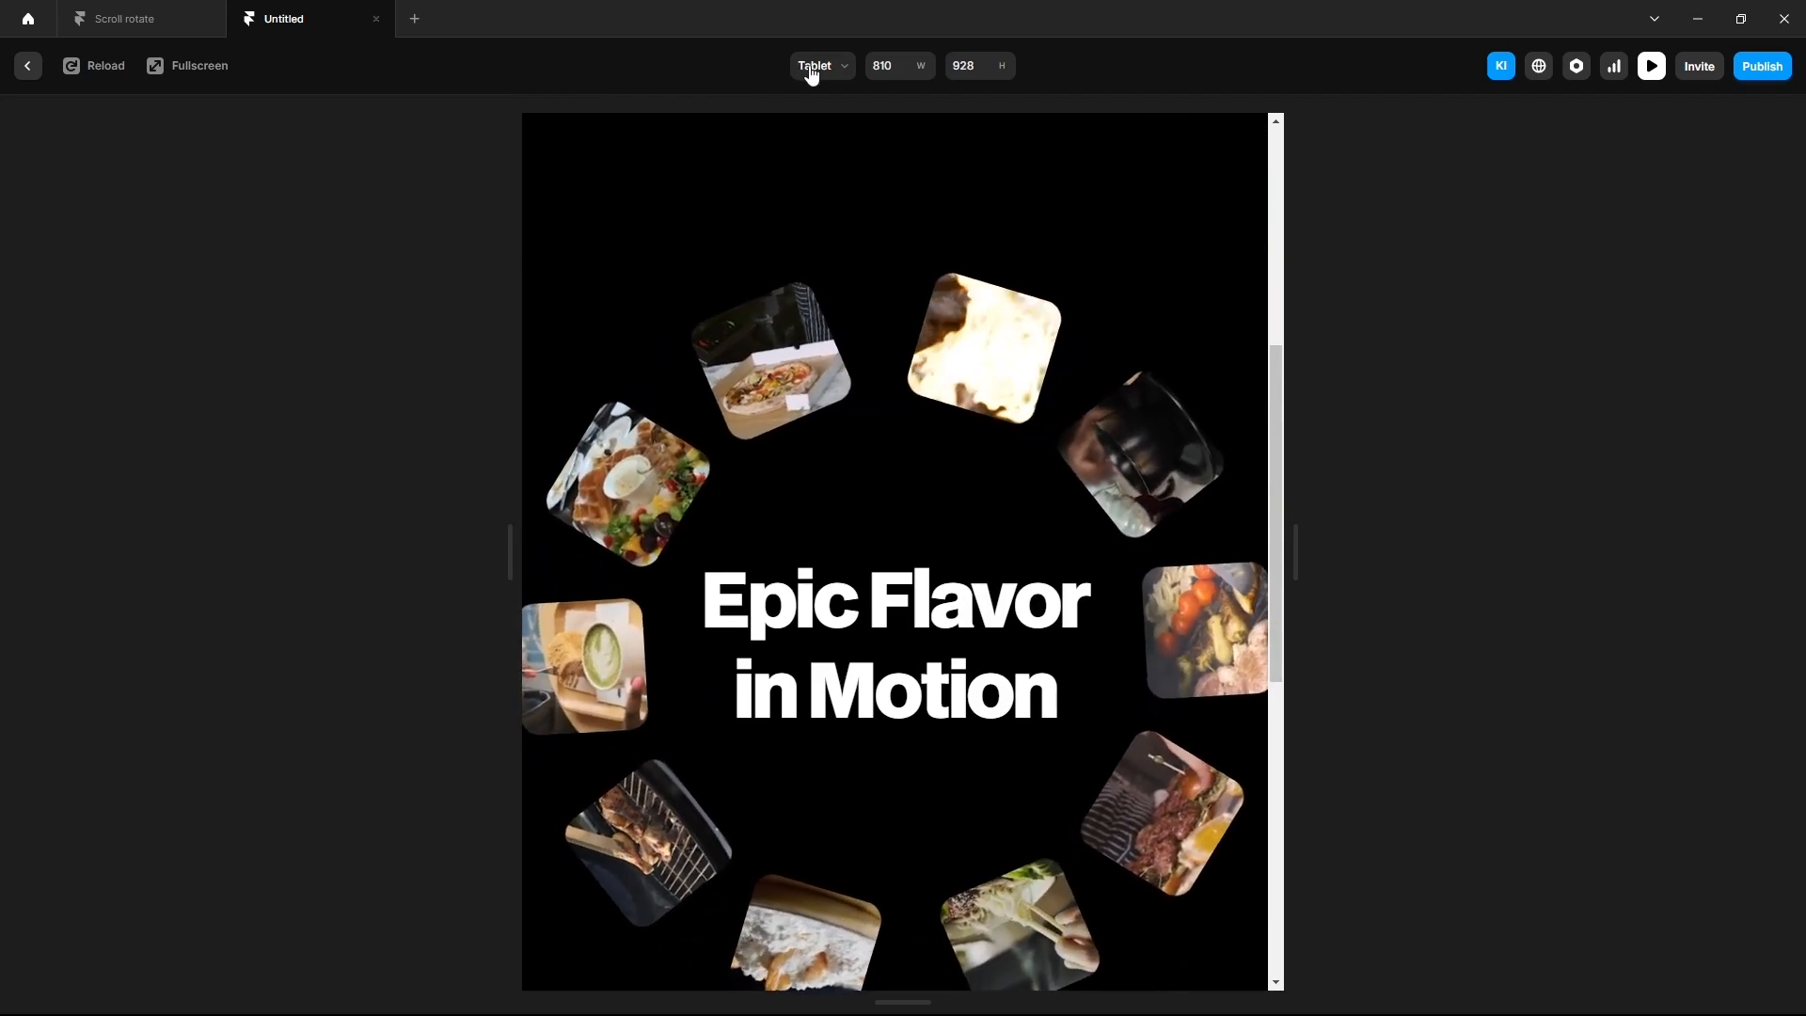
# Switch the preview to Phone, scroll through the page to check the ring and the empty space around it, and return to the canvas
pyautogui.click(815, 66)
pyautogui.click(836, 178)
pyautogui.scroll(-8, 871, 489)
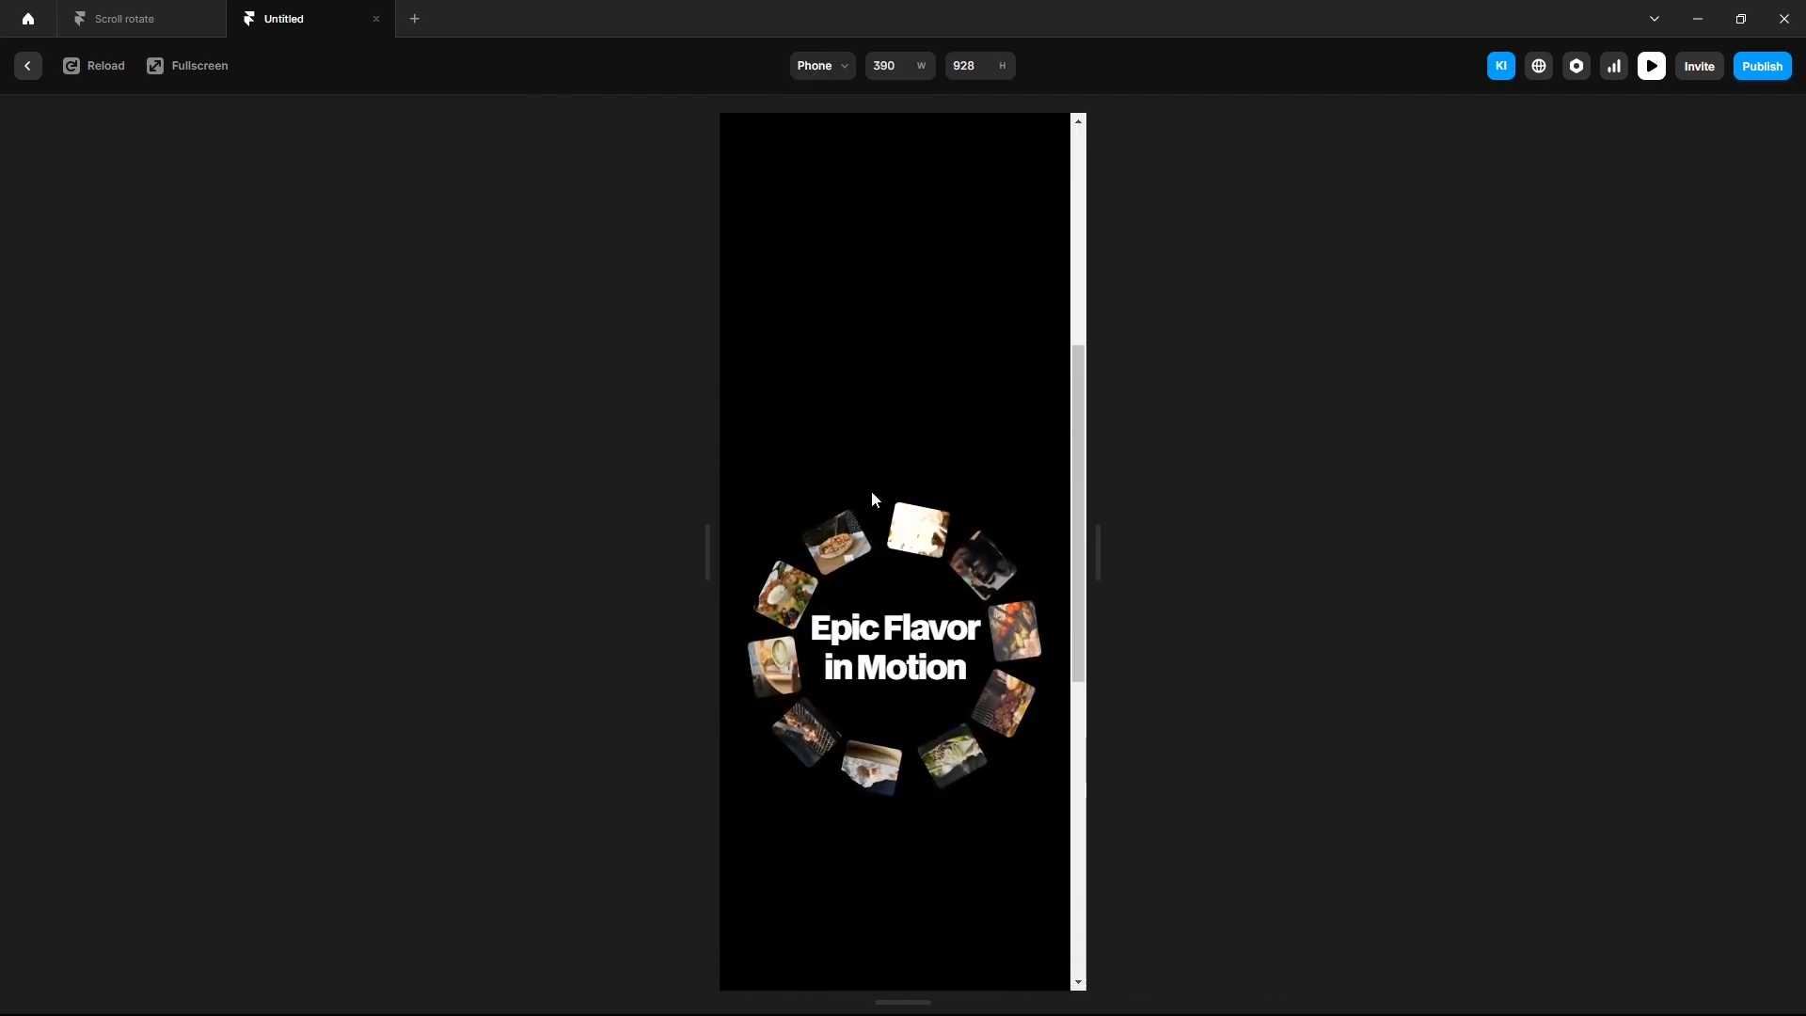
pyautogui.scroll(10, 874, 497)
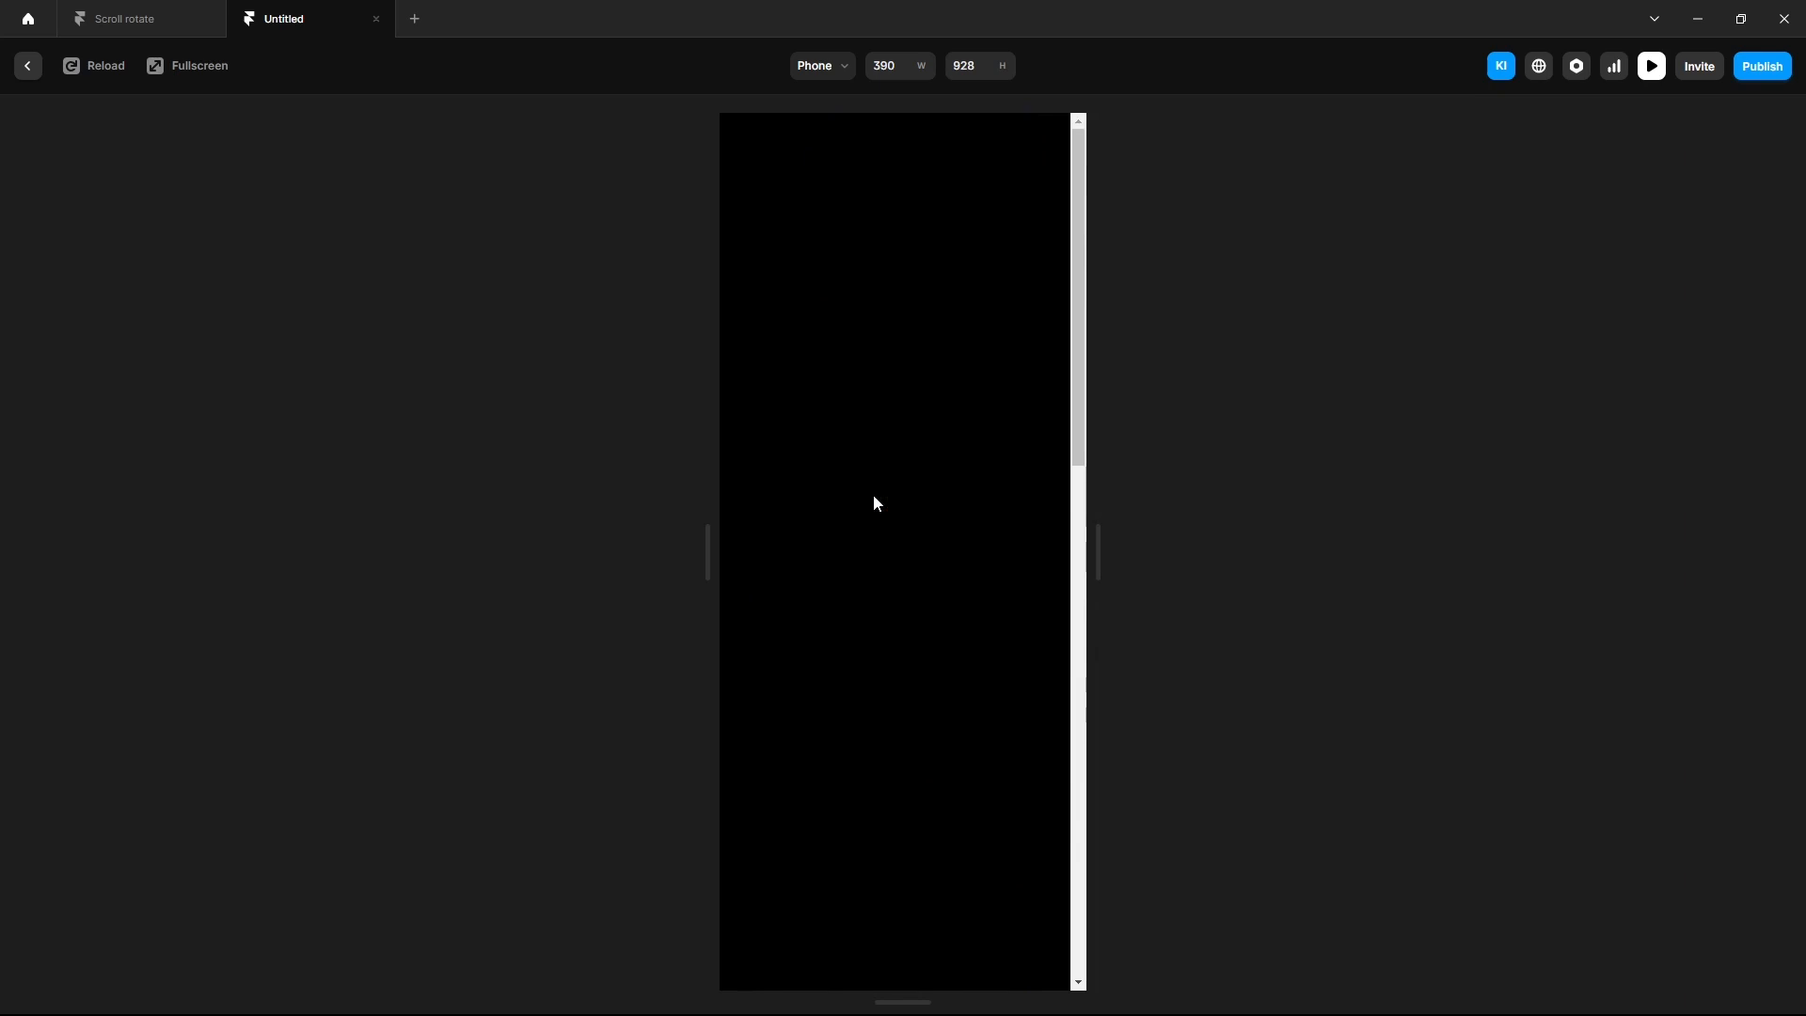
pyautogui.scroll(-6, 874, 496)
pyautogui.scroll(-4, 874, 497)
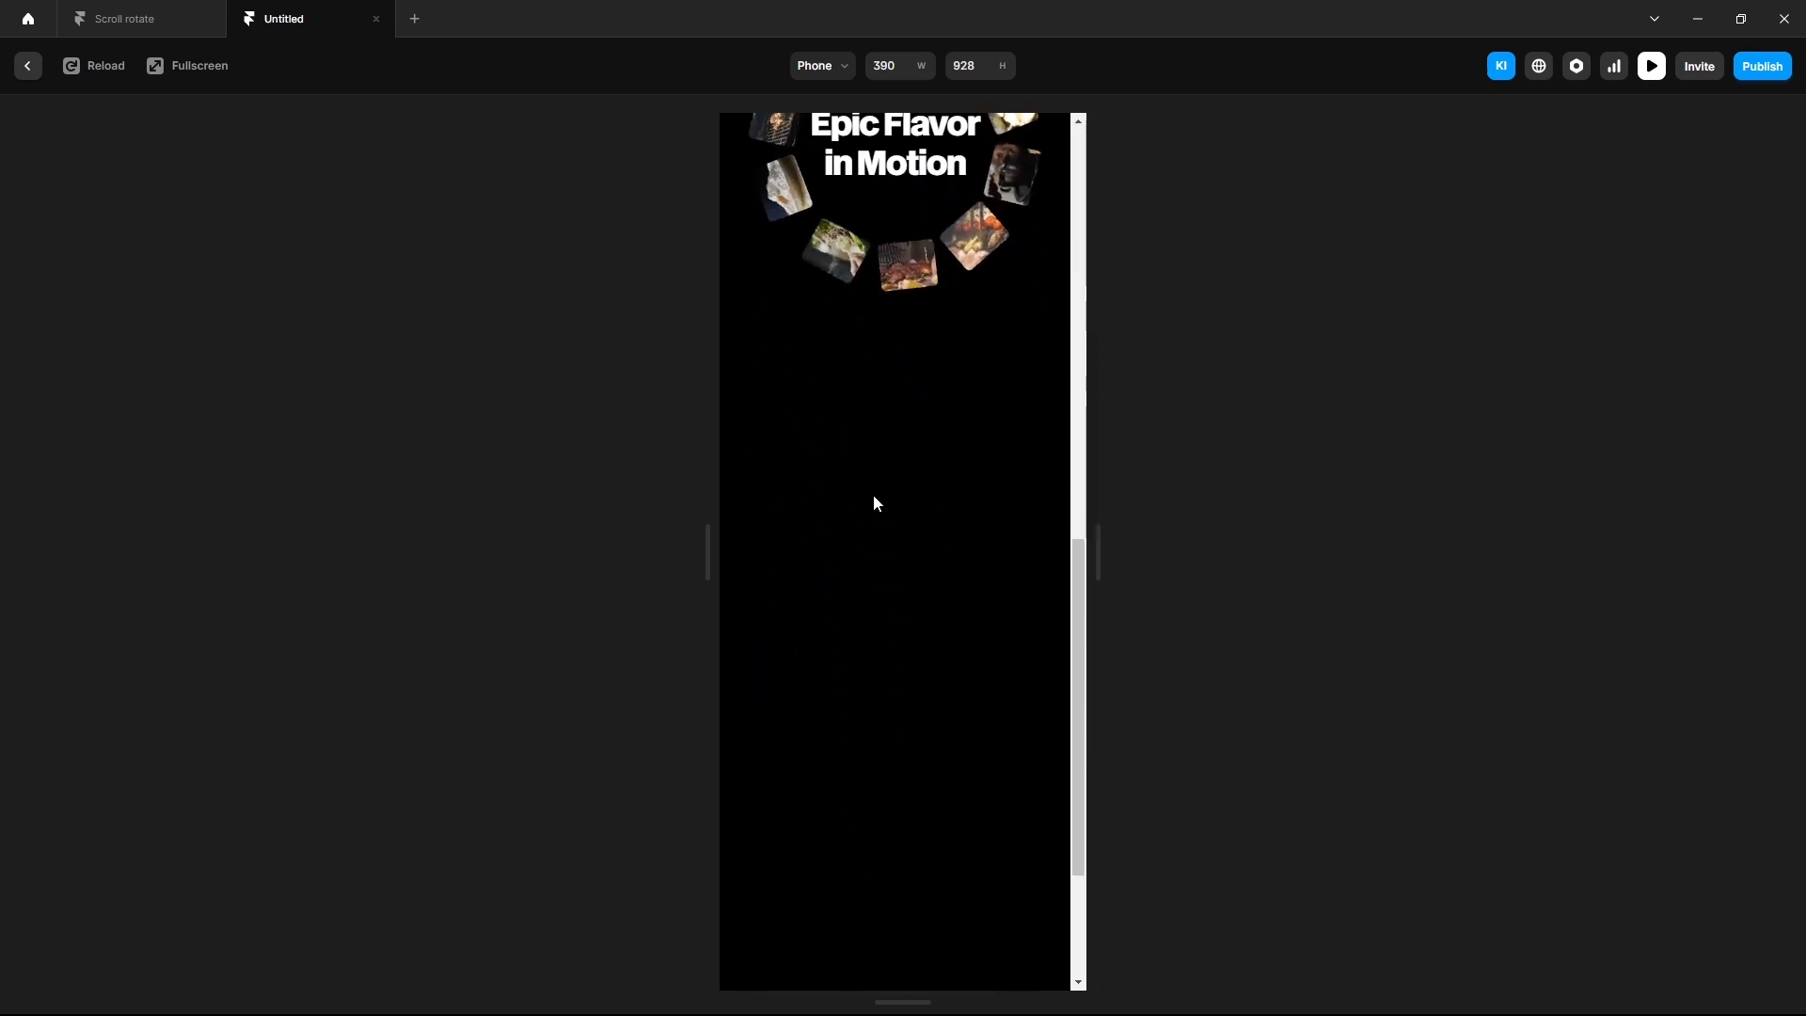
pyautogui.scroll(-3, 873, 503)
pyautogui.click(28, 81)
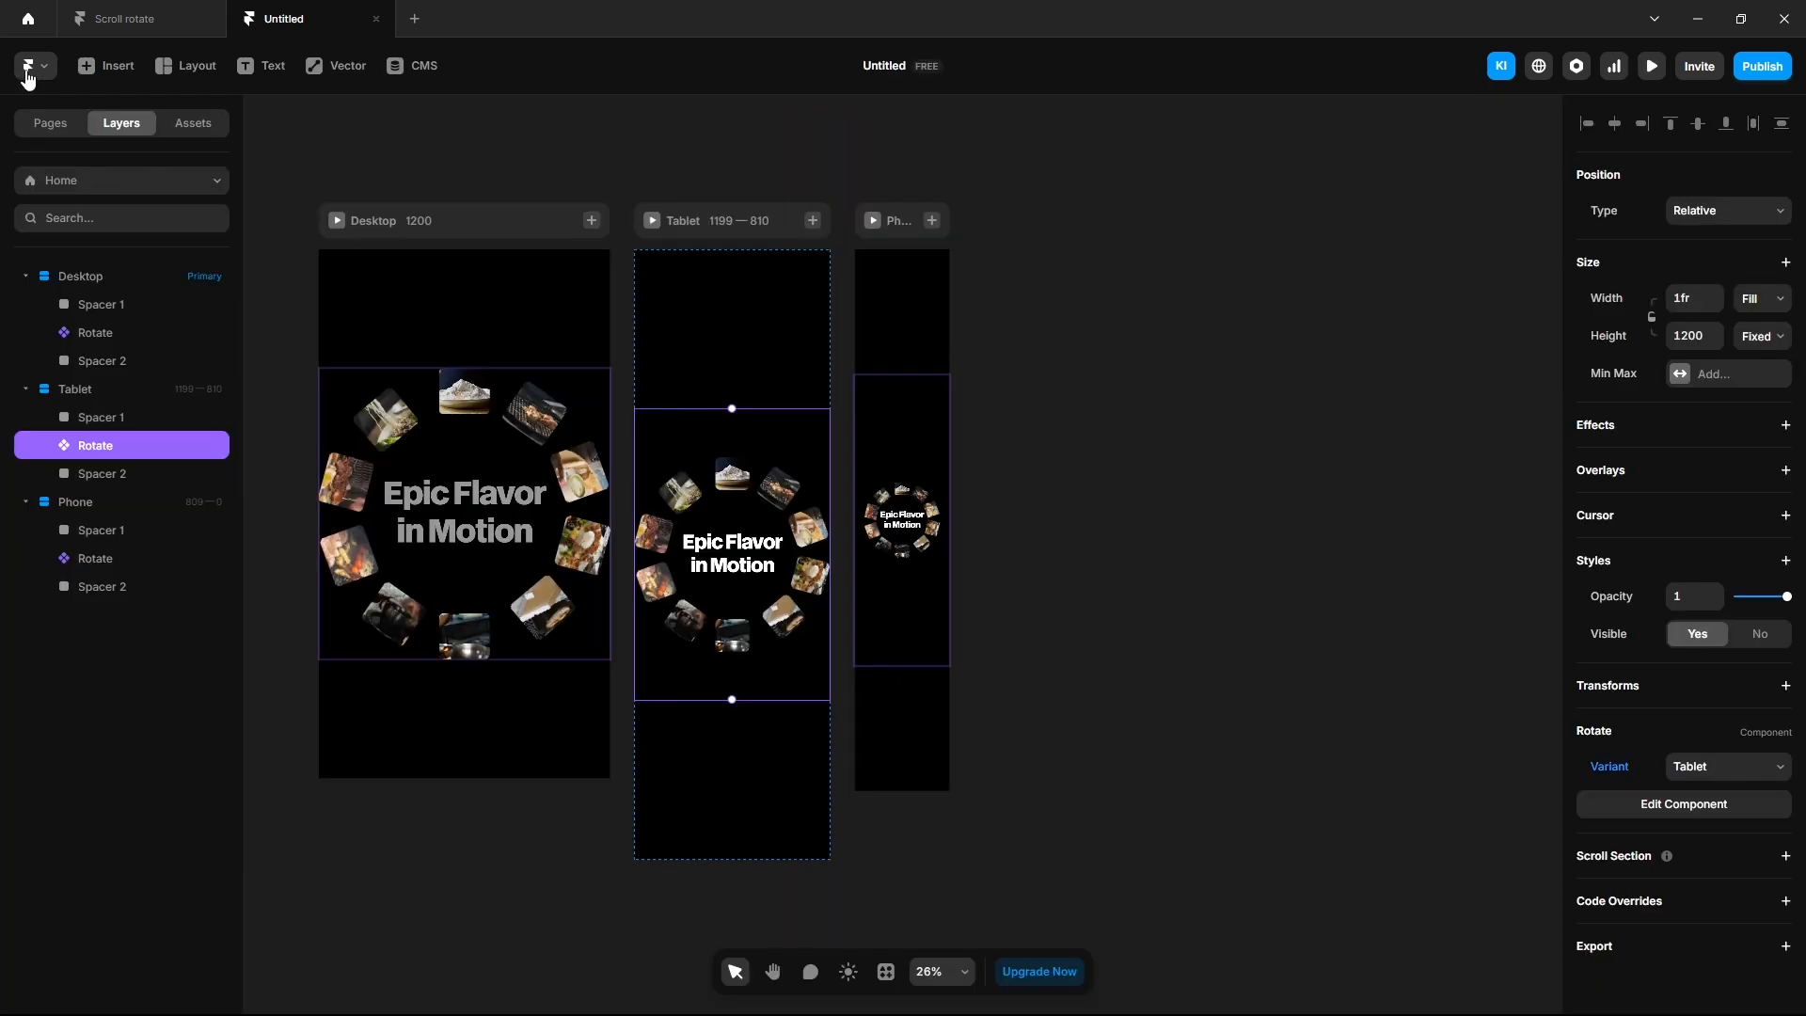
# Set the heights of Spacer 1 and Spacer 2 in the Phone breakpoint to 30vh
pyautogui.click(1118, 386)
pyautogui.click(904, 309)
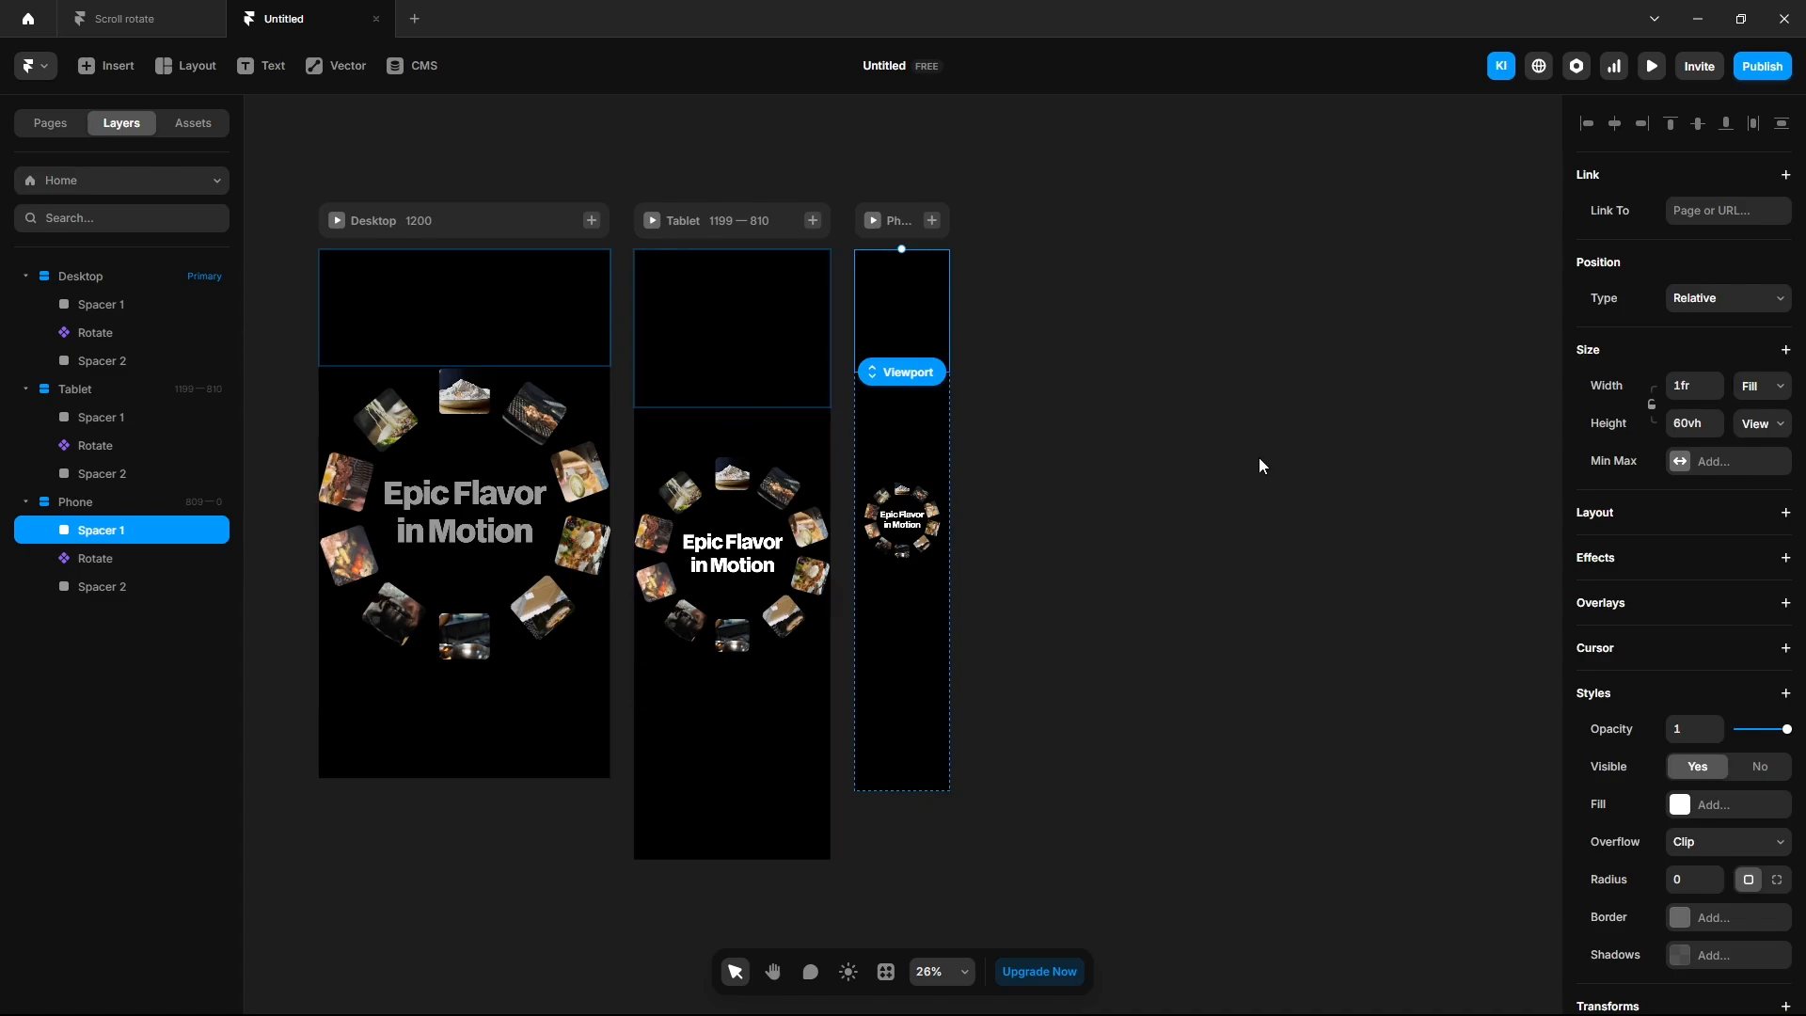
pyautogui.write('30')
pyautogui.press('Return')
pyautogui.click(903, 673)
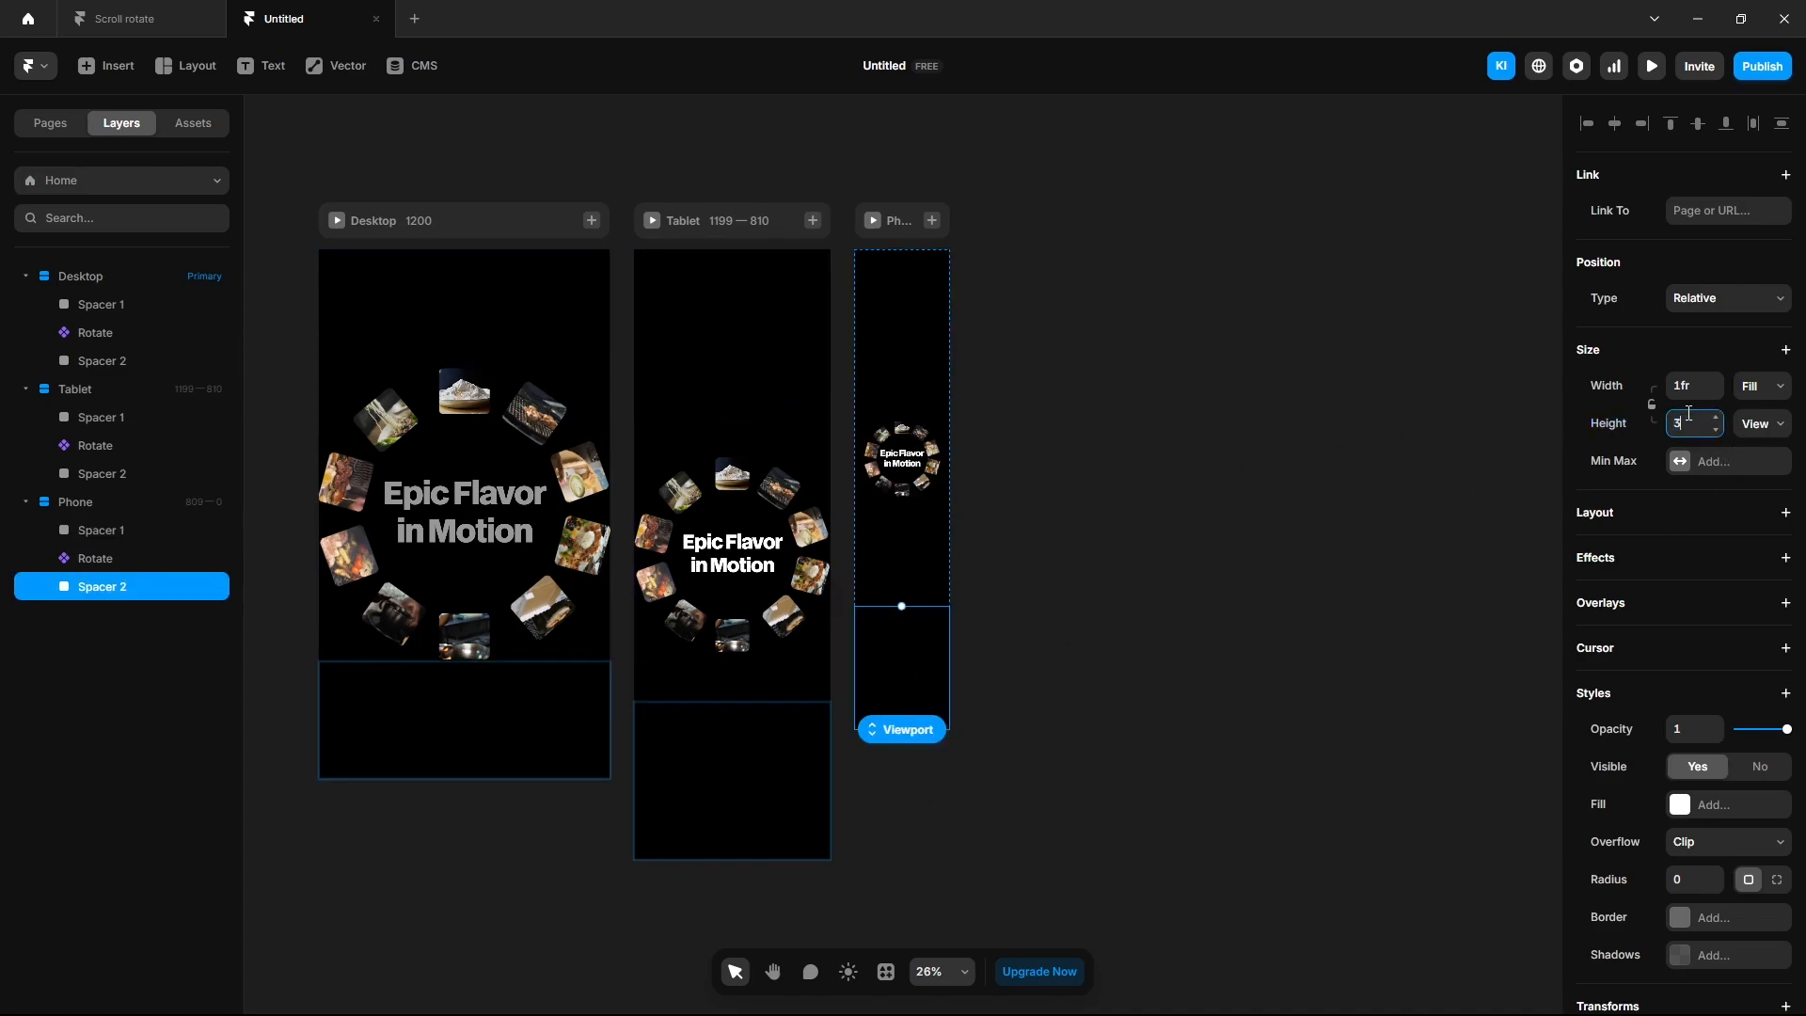
# Set the height of the Rotate component in the Phone breakpoint to 600 px
pyautogui.click(103, 563)
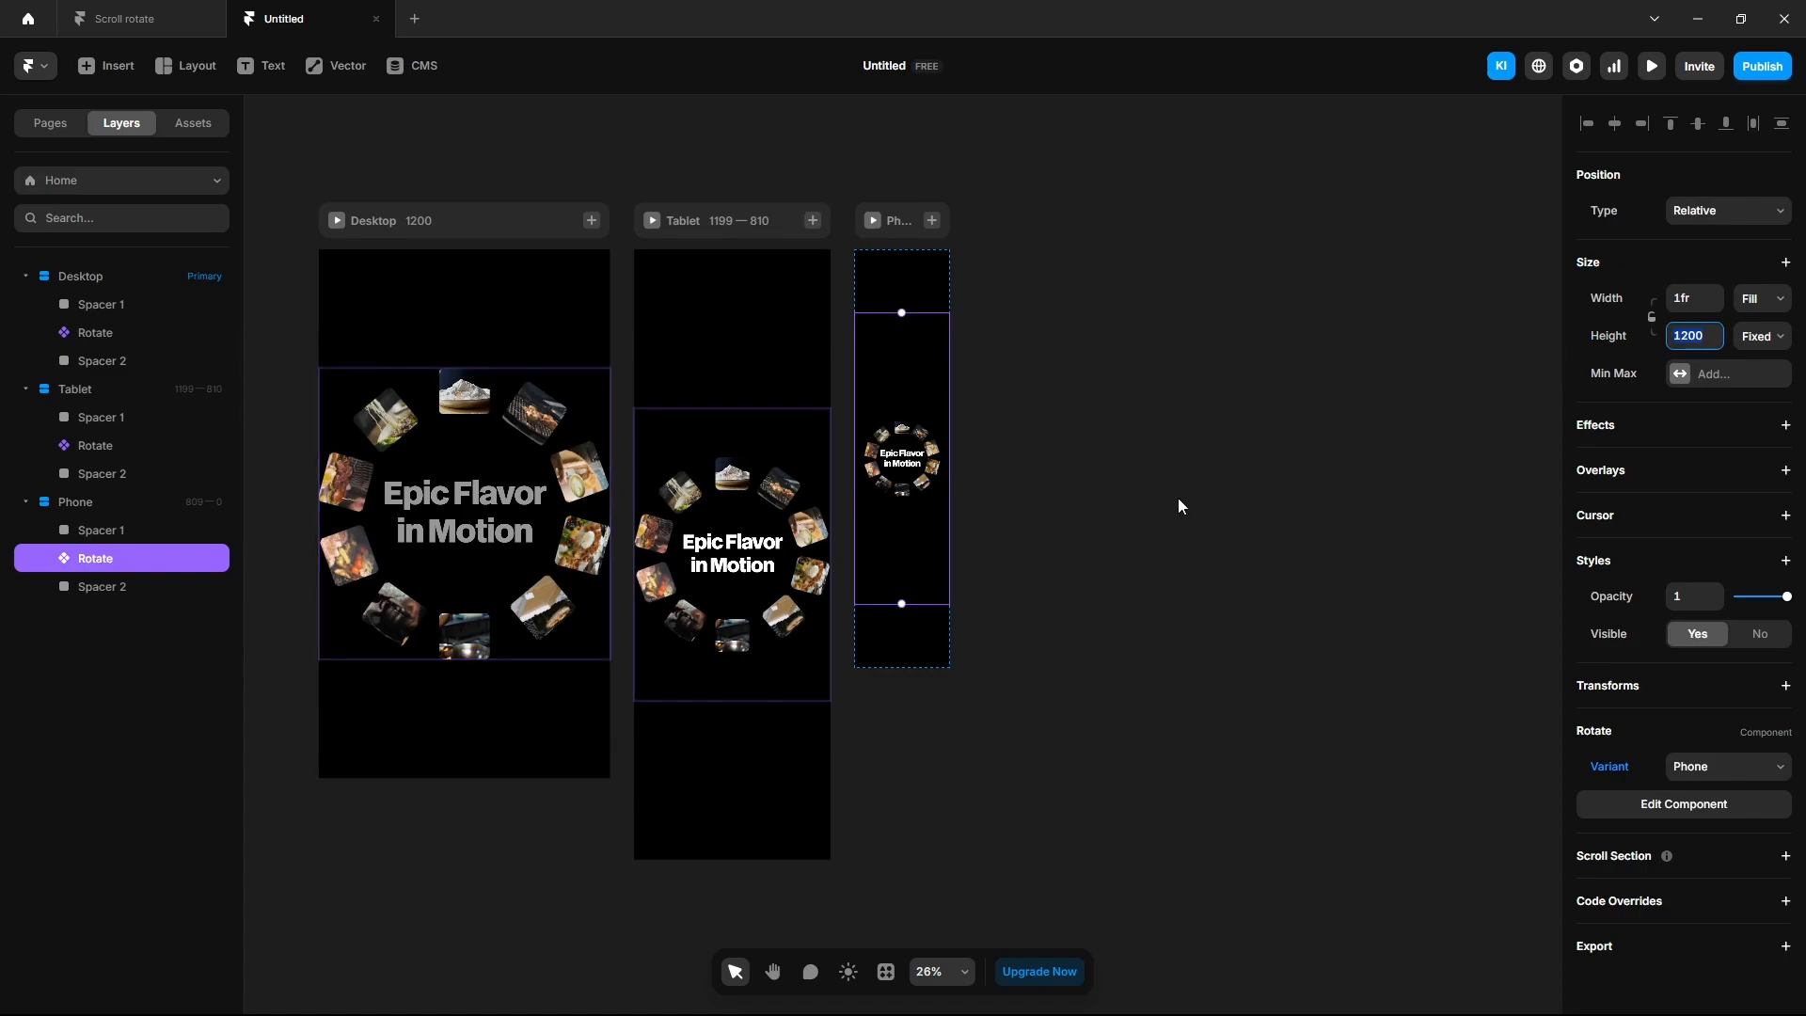
pyautogui.write('60')
pyautogui.press('Return')
# Preview the Phone breakpoint, scroll down and up to check the ring with the shortened spacing, and return to the canvas
pyautogui.click(884, 252)
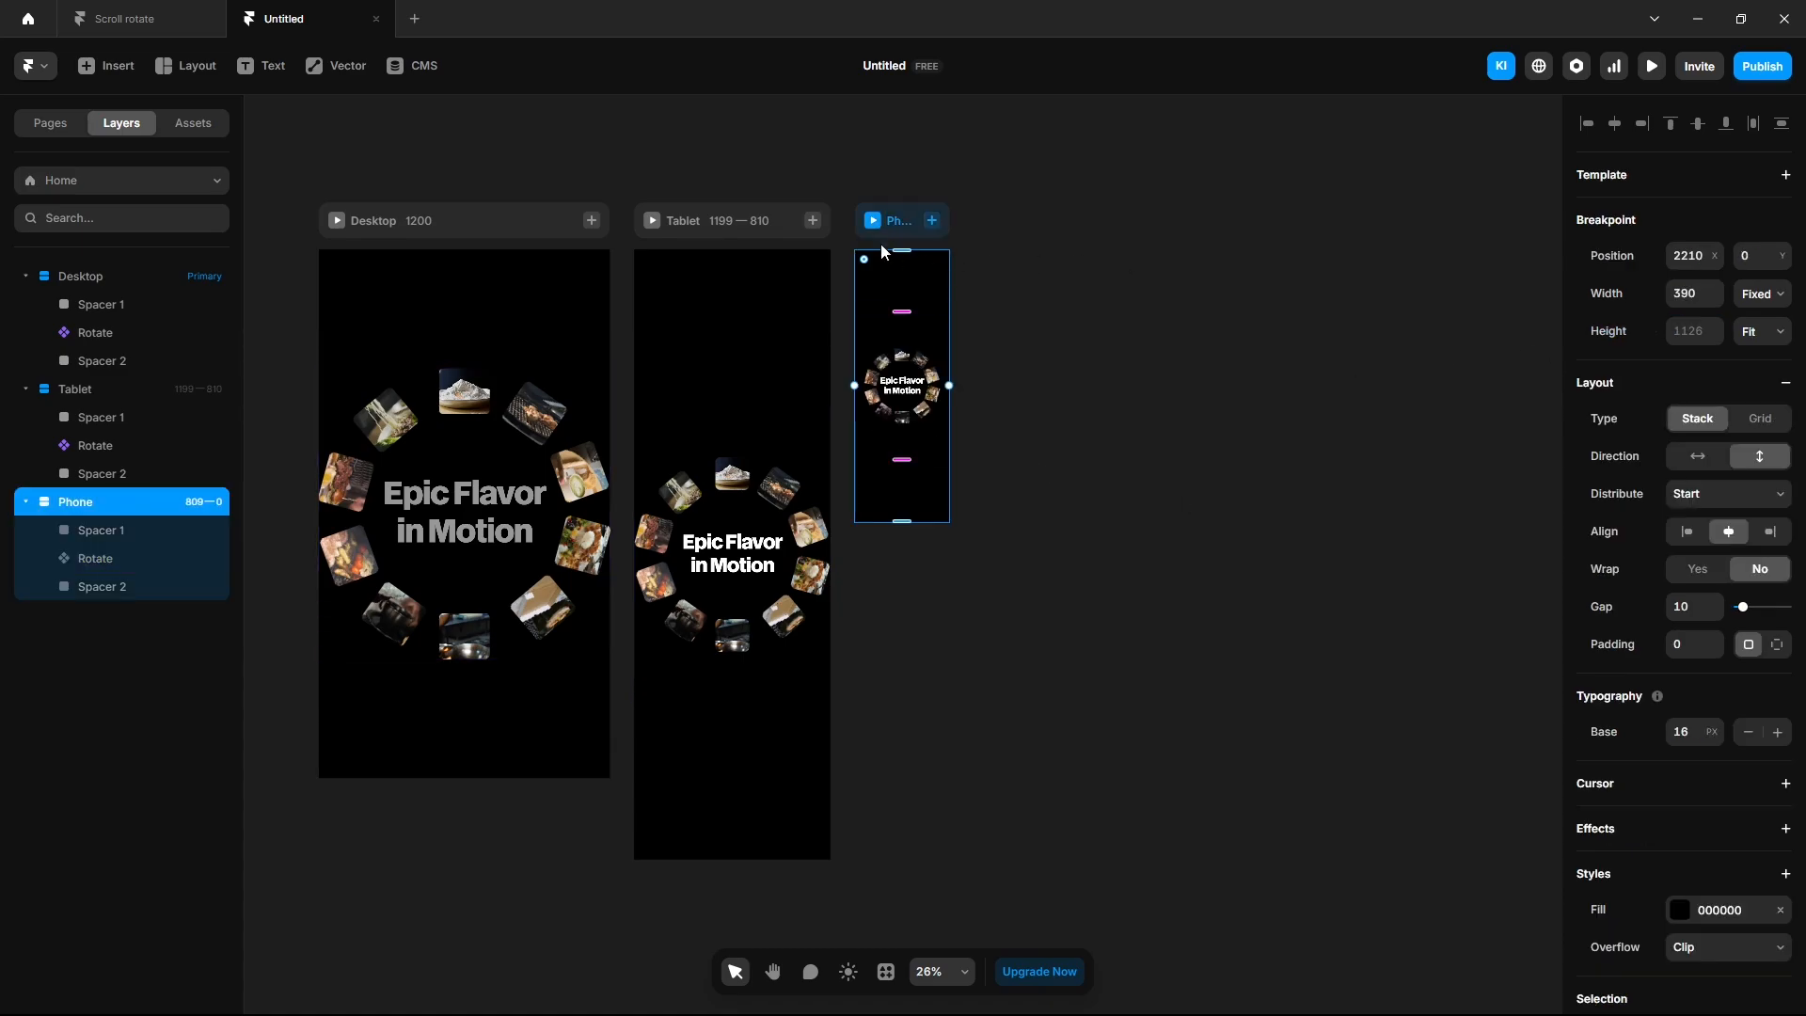
pyautogui.click(872, 224)
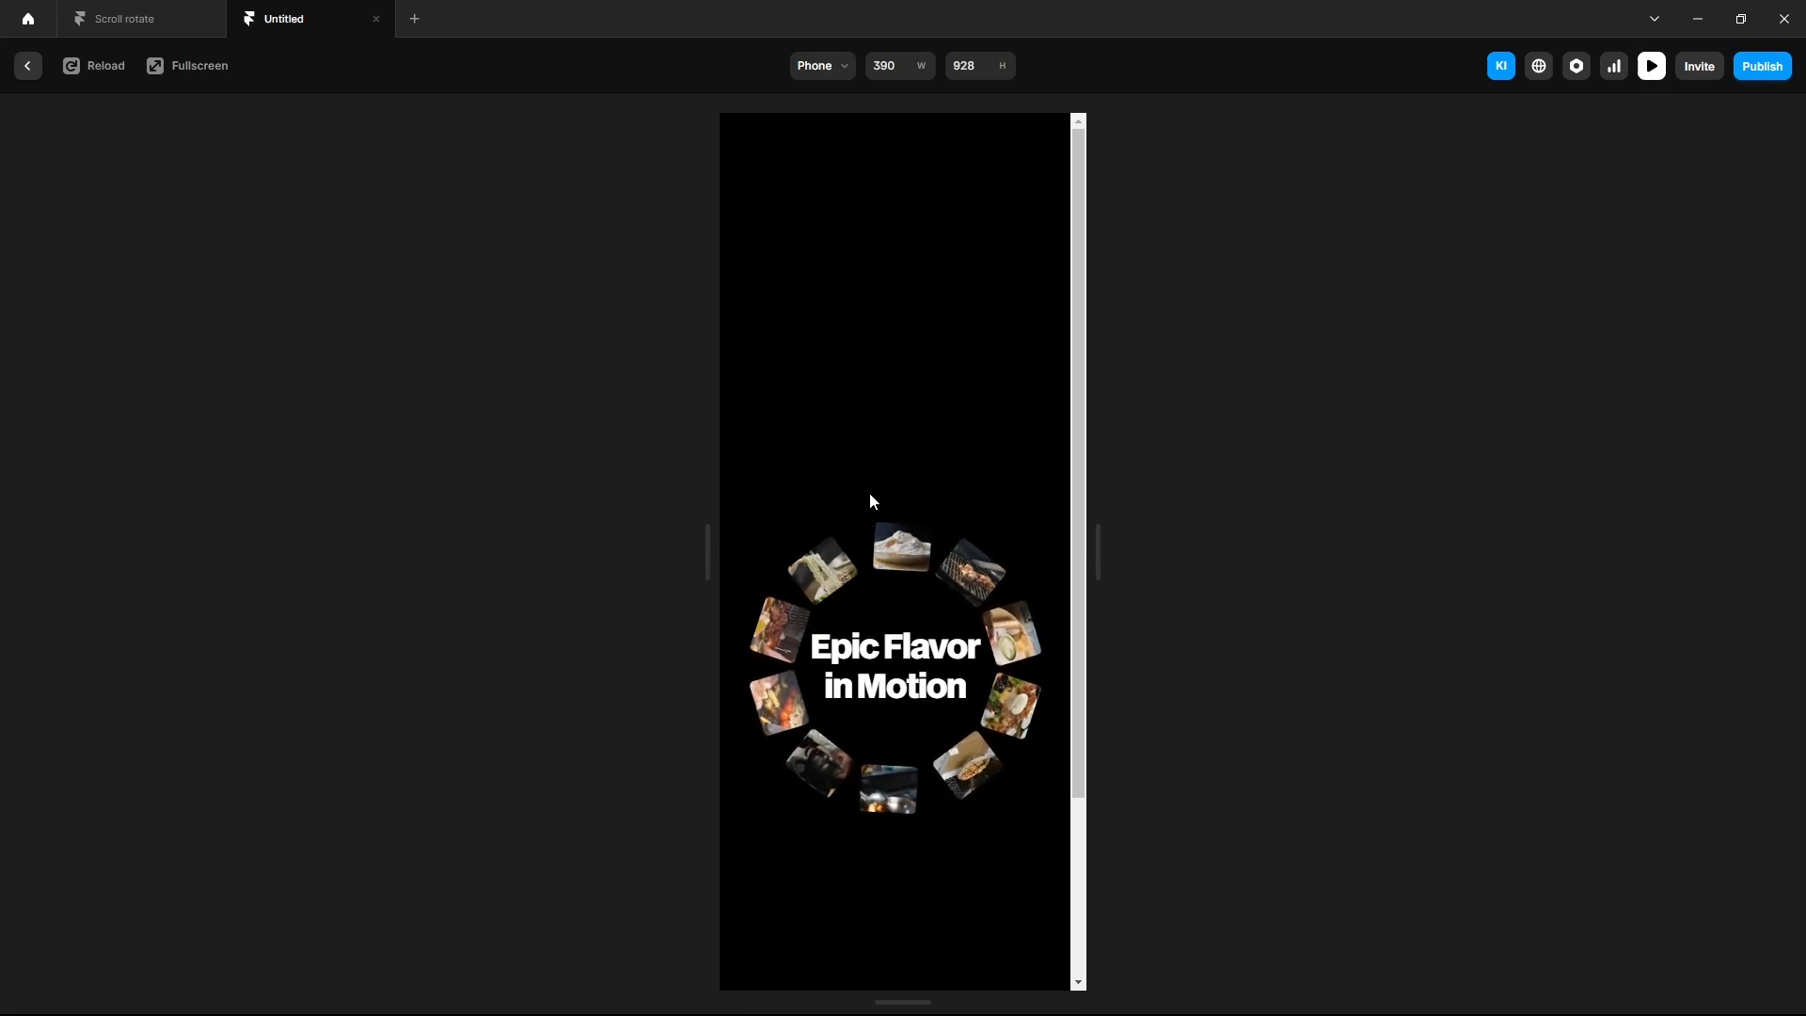
pyautogui.scroll(-2, 869, 493)
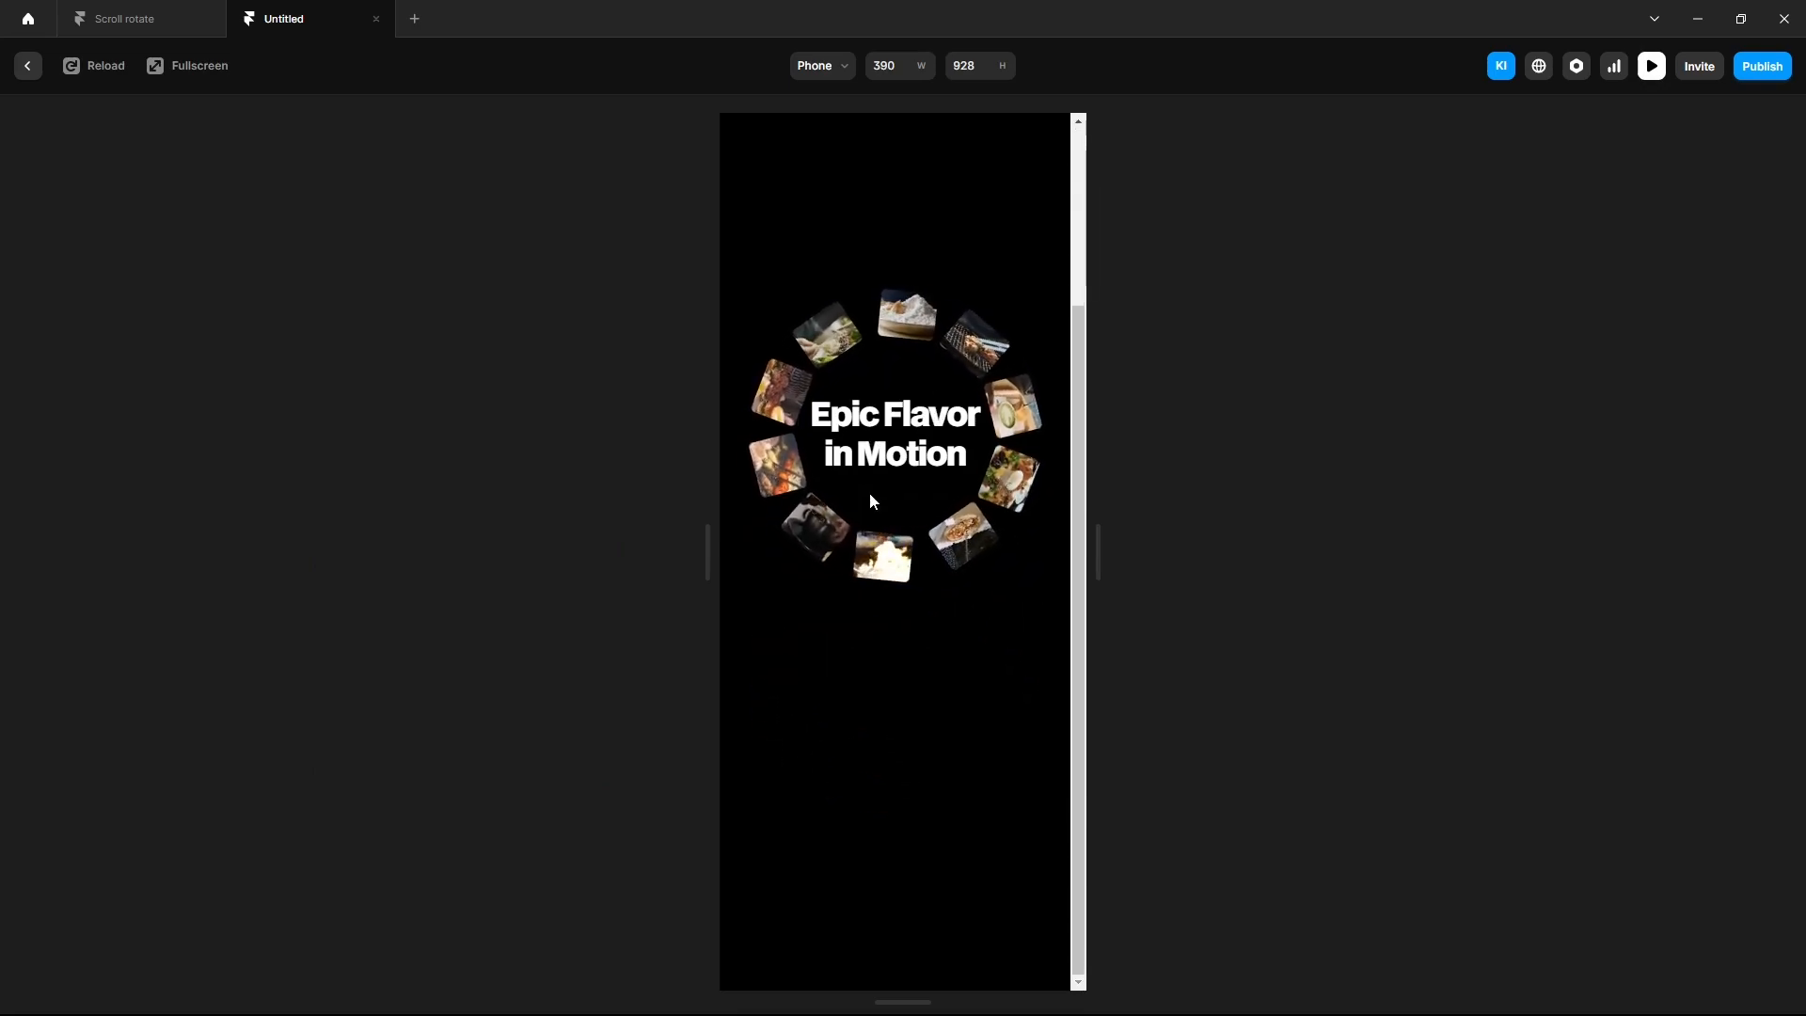
pyautogui.scroll(2, 872, 501)
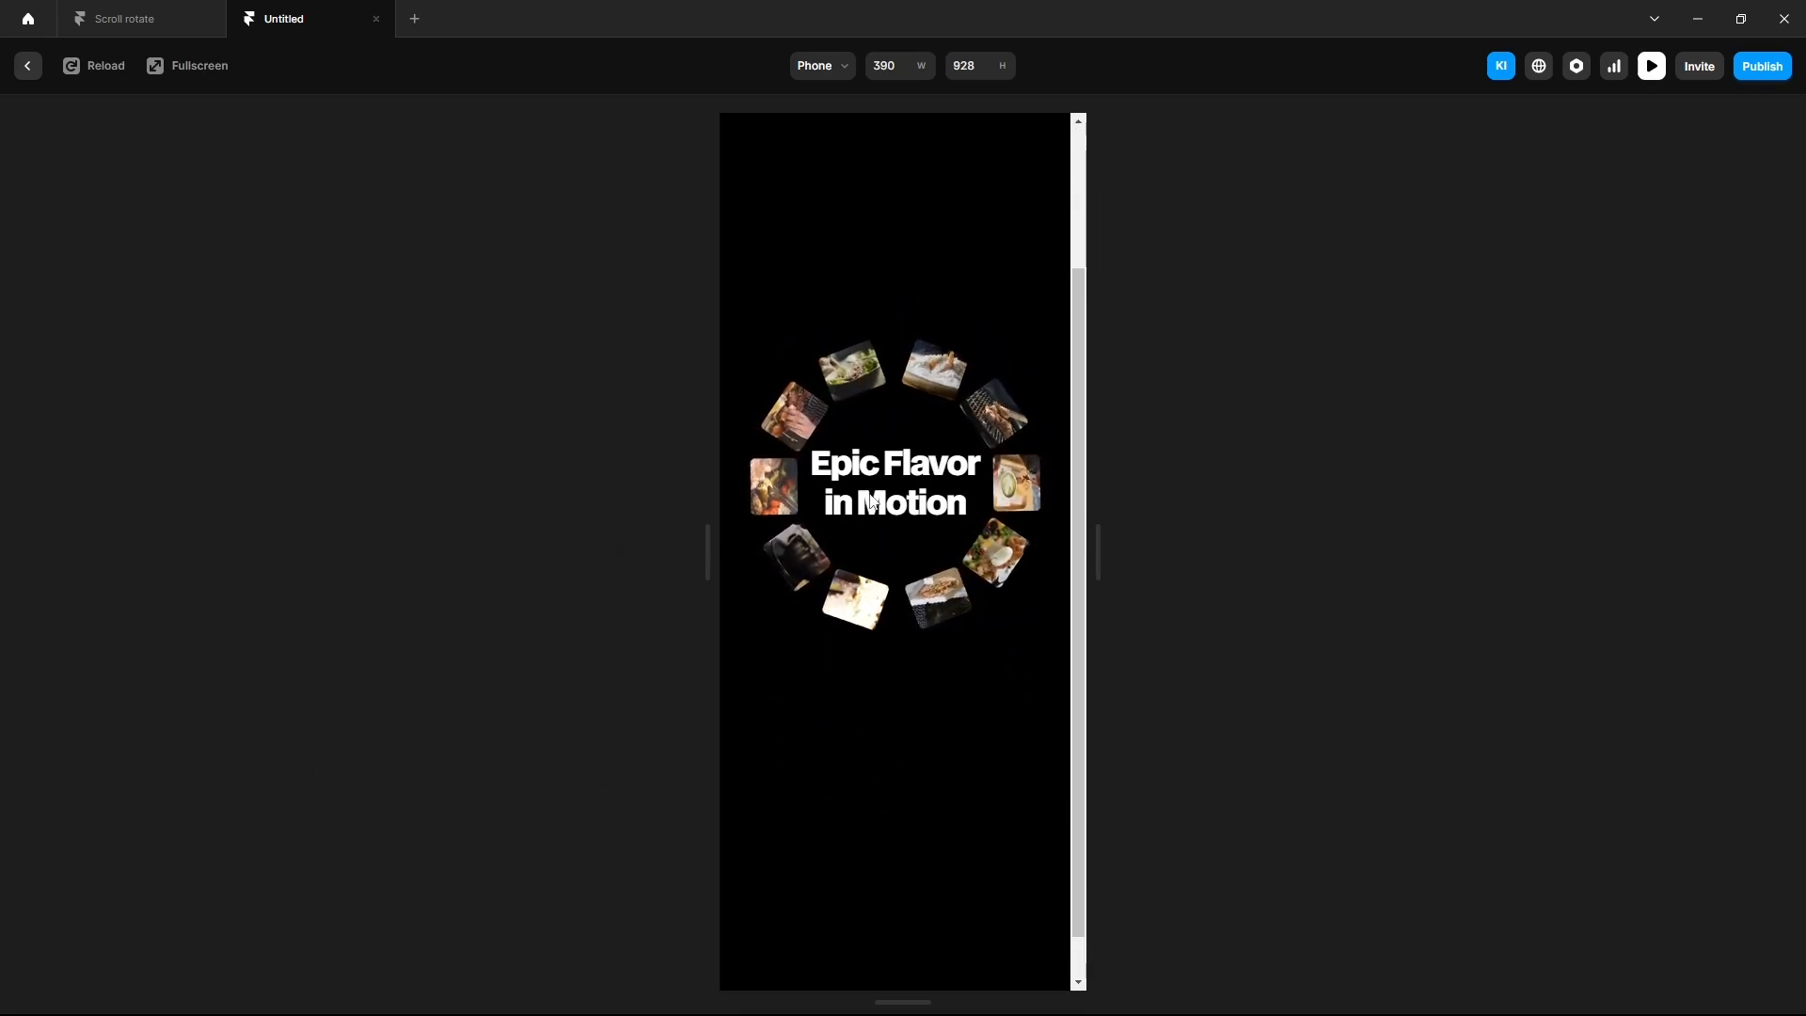
pyautogui.click(28, 66)
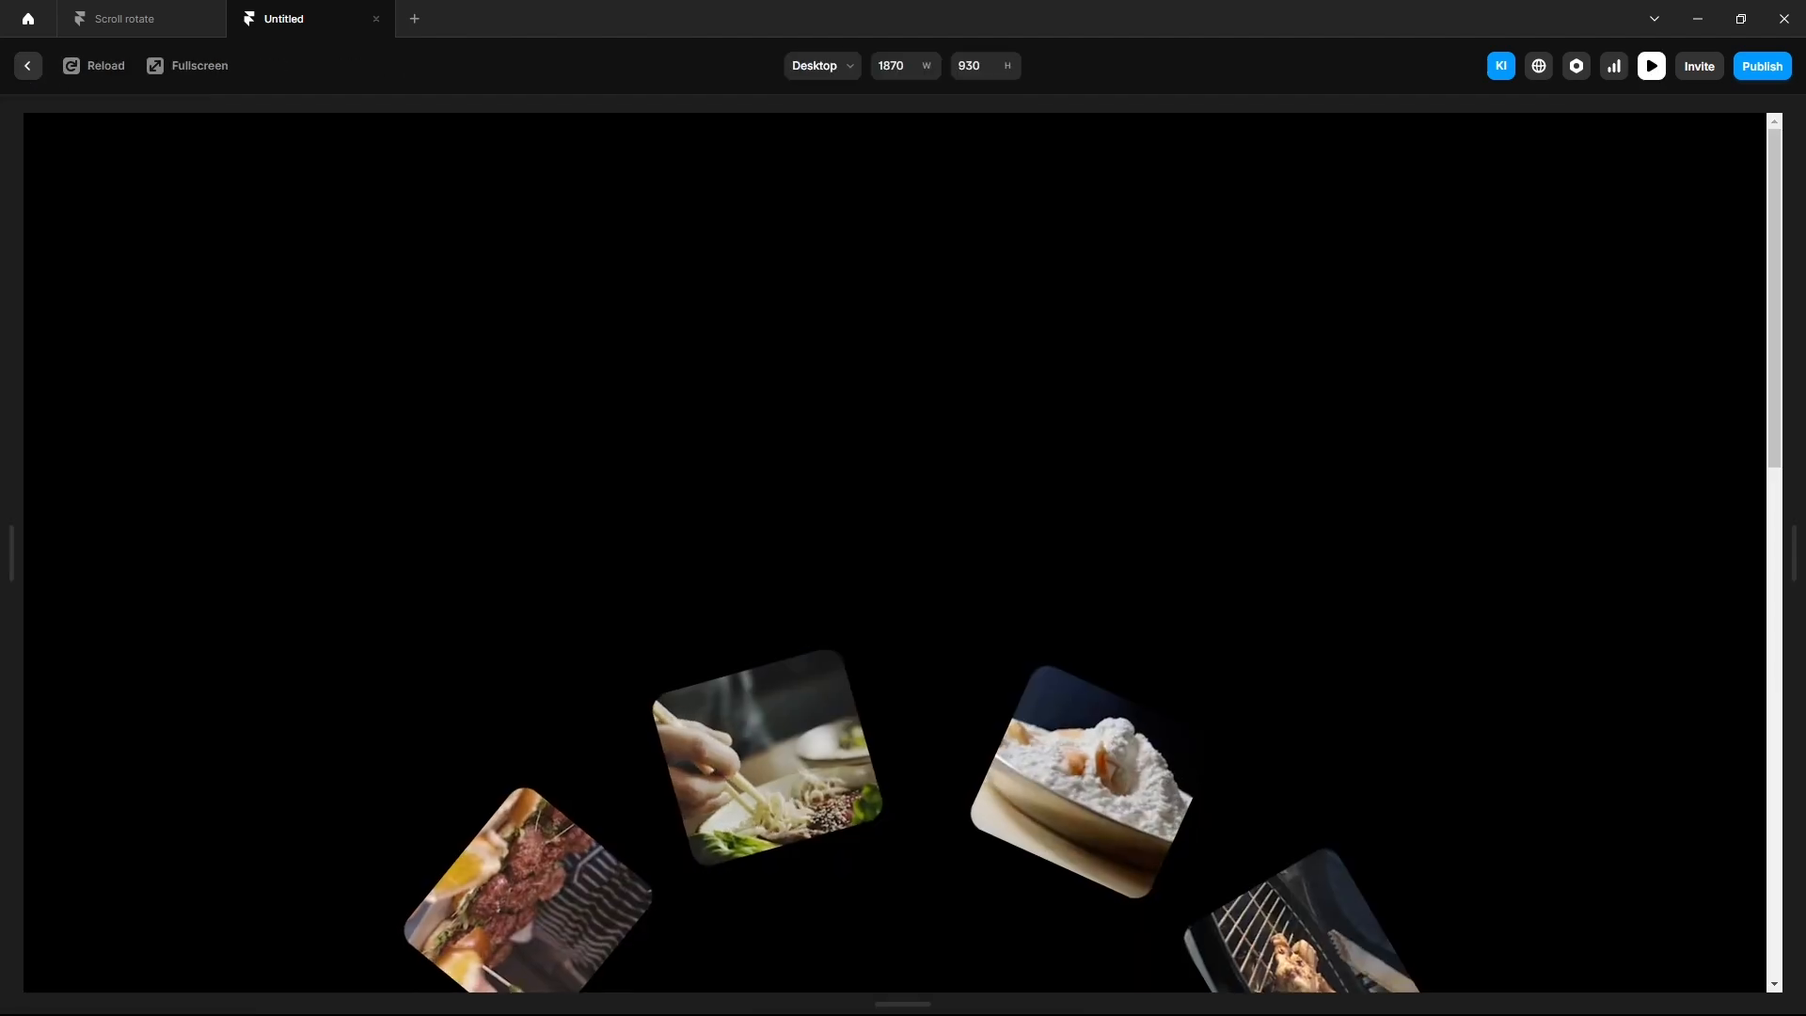
# Scroll through the Desktop preview at 1870 px width to check the finished rotating video ring around the headline
pyautogui.scroll(-5, 1131, 518)
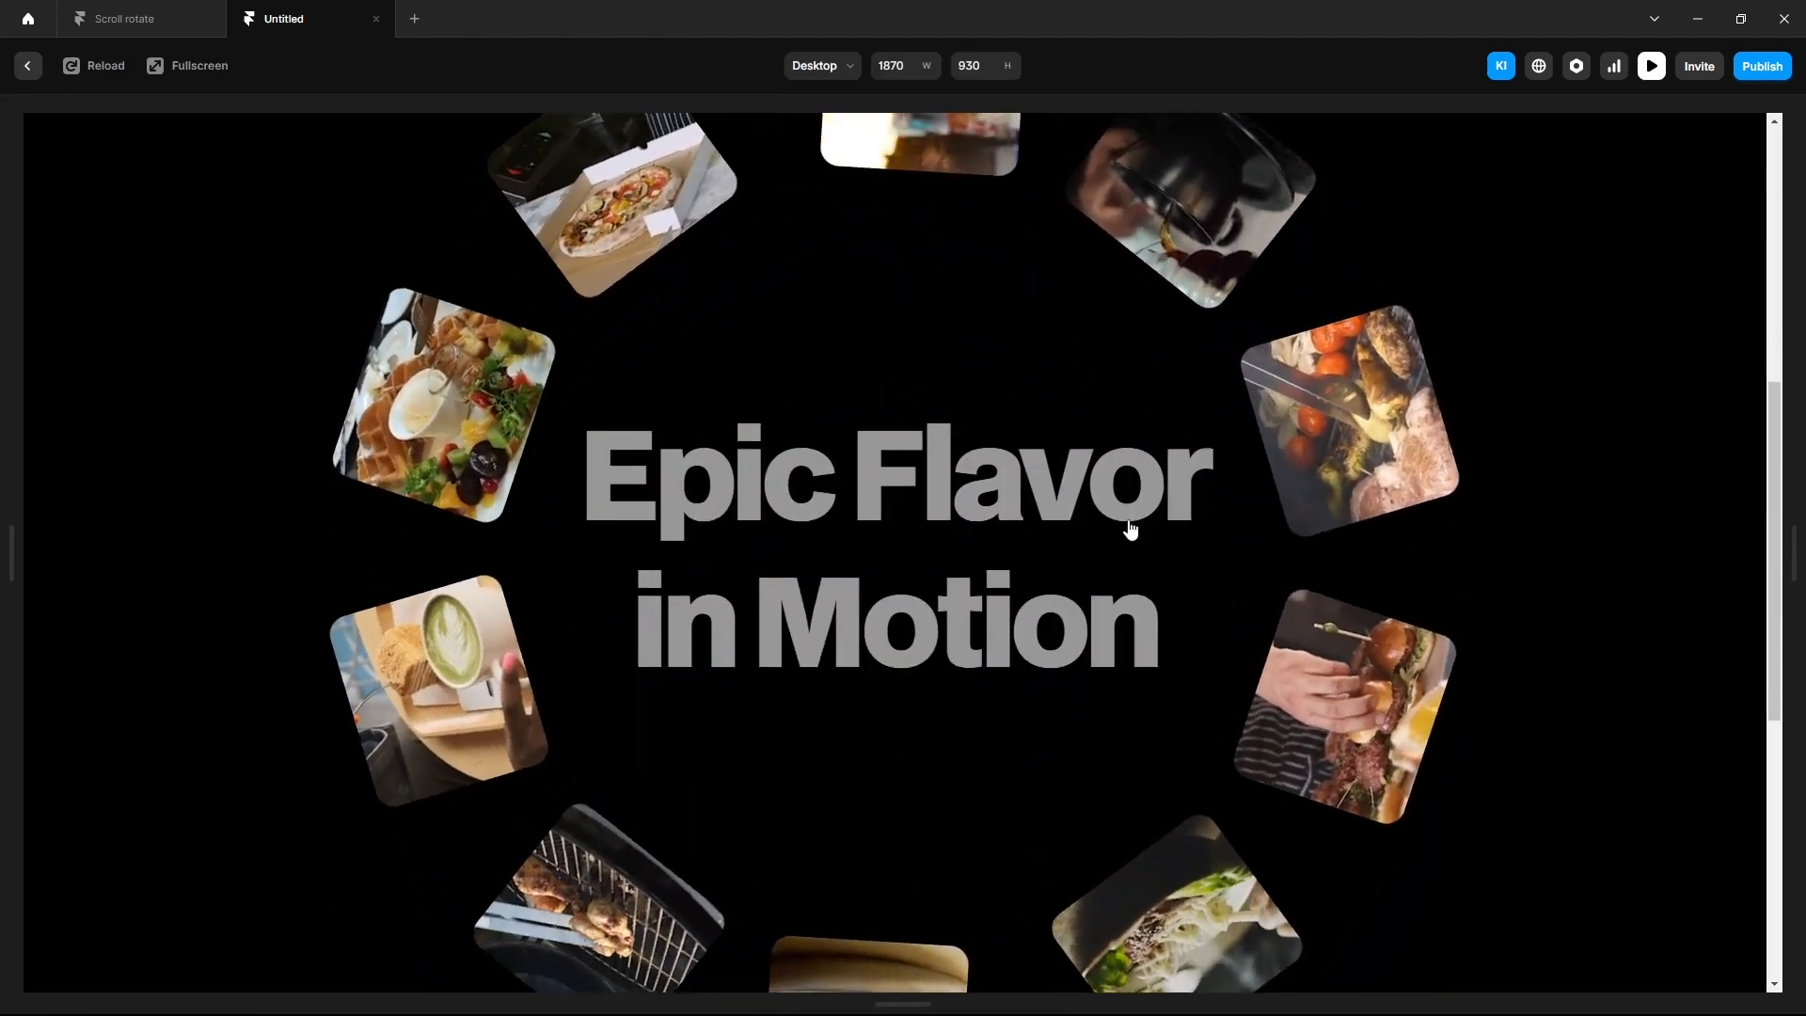
pyautogui.scroll(-4, 1016, 674)
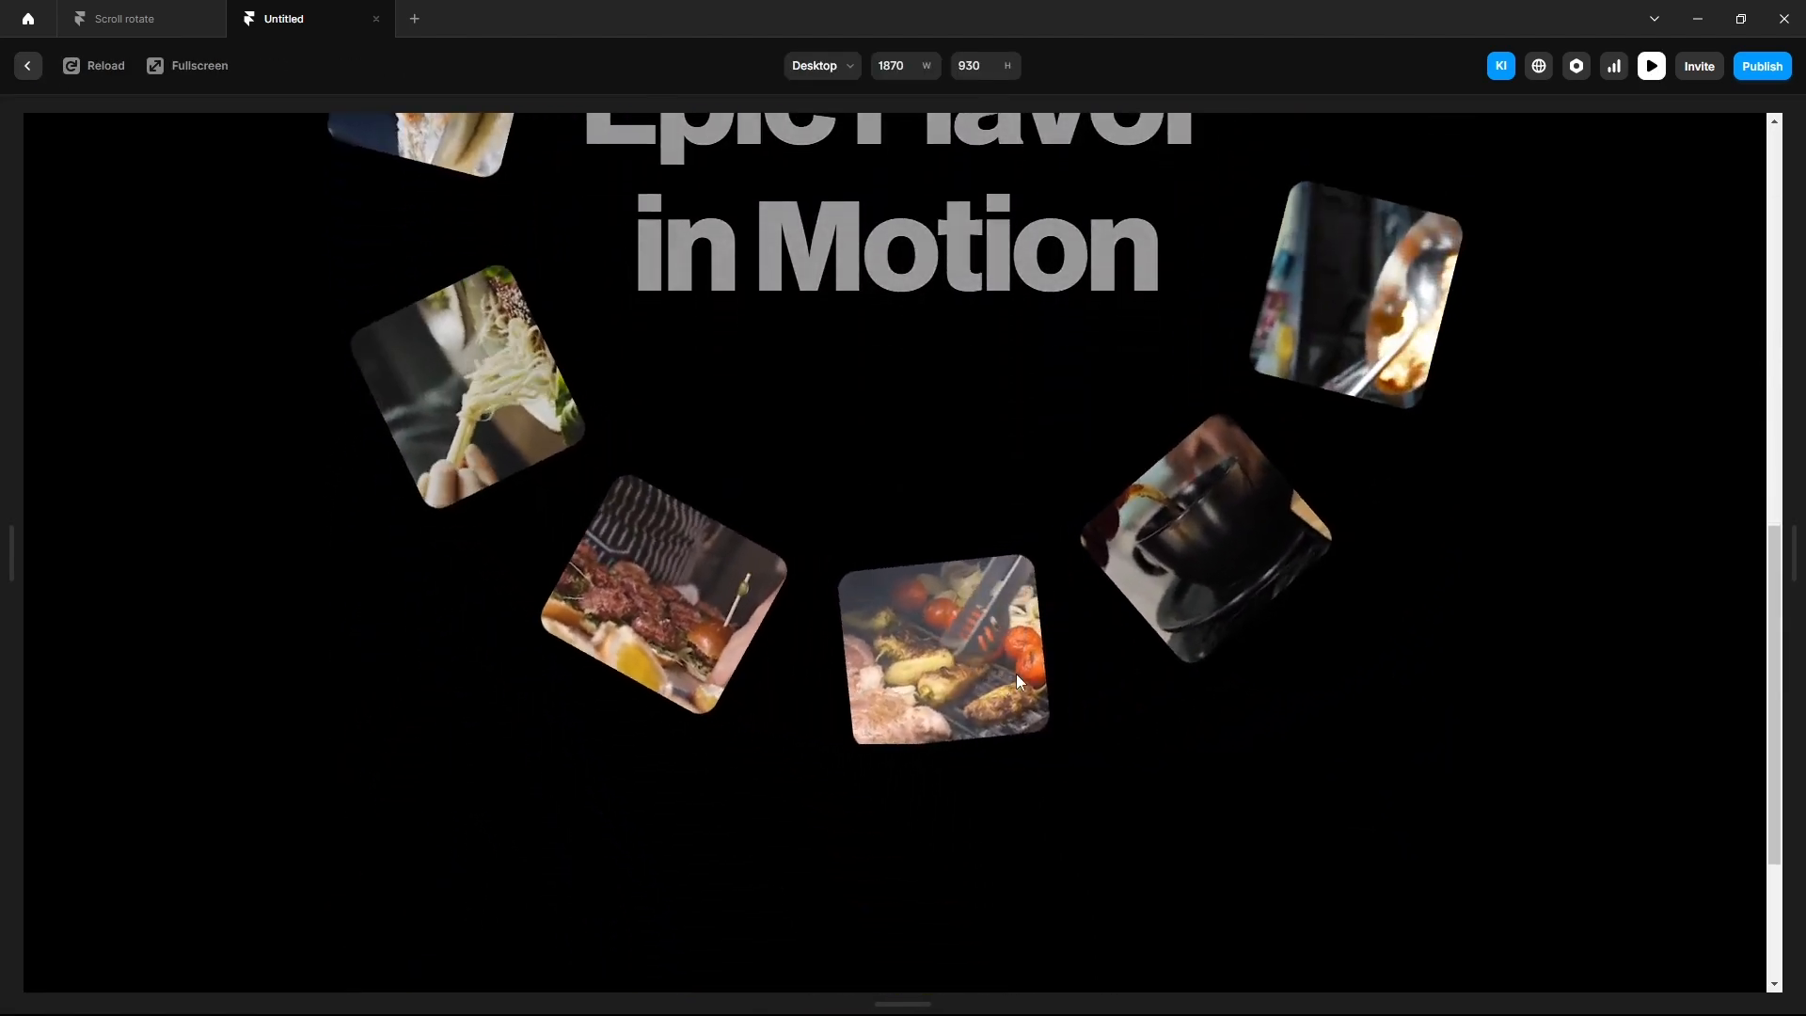
pyautogui.scroll(5, 1228, 680)
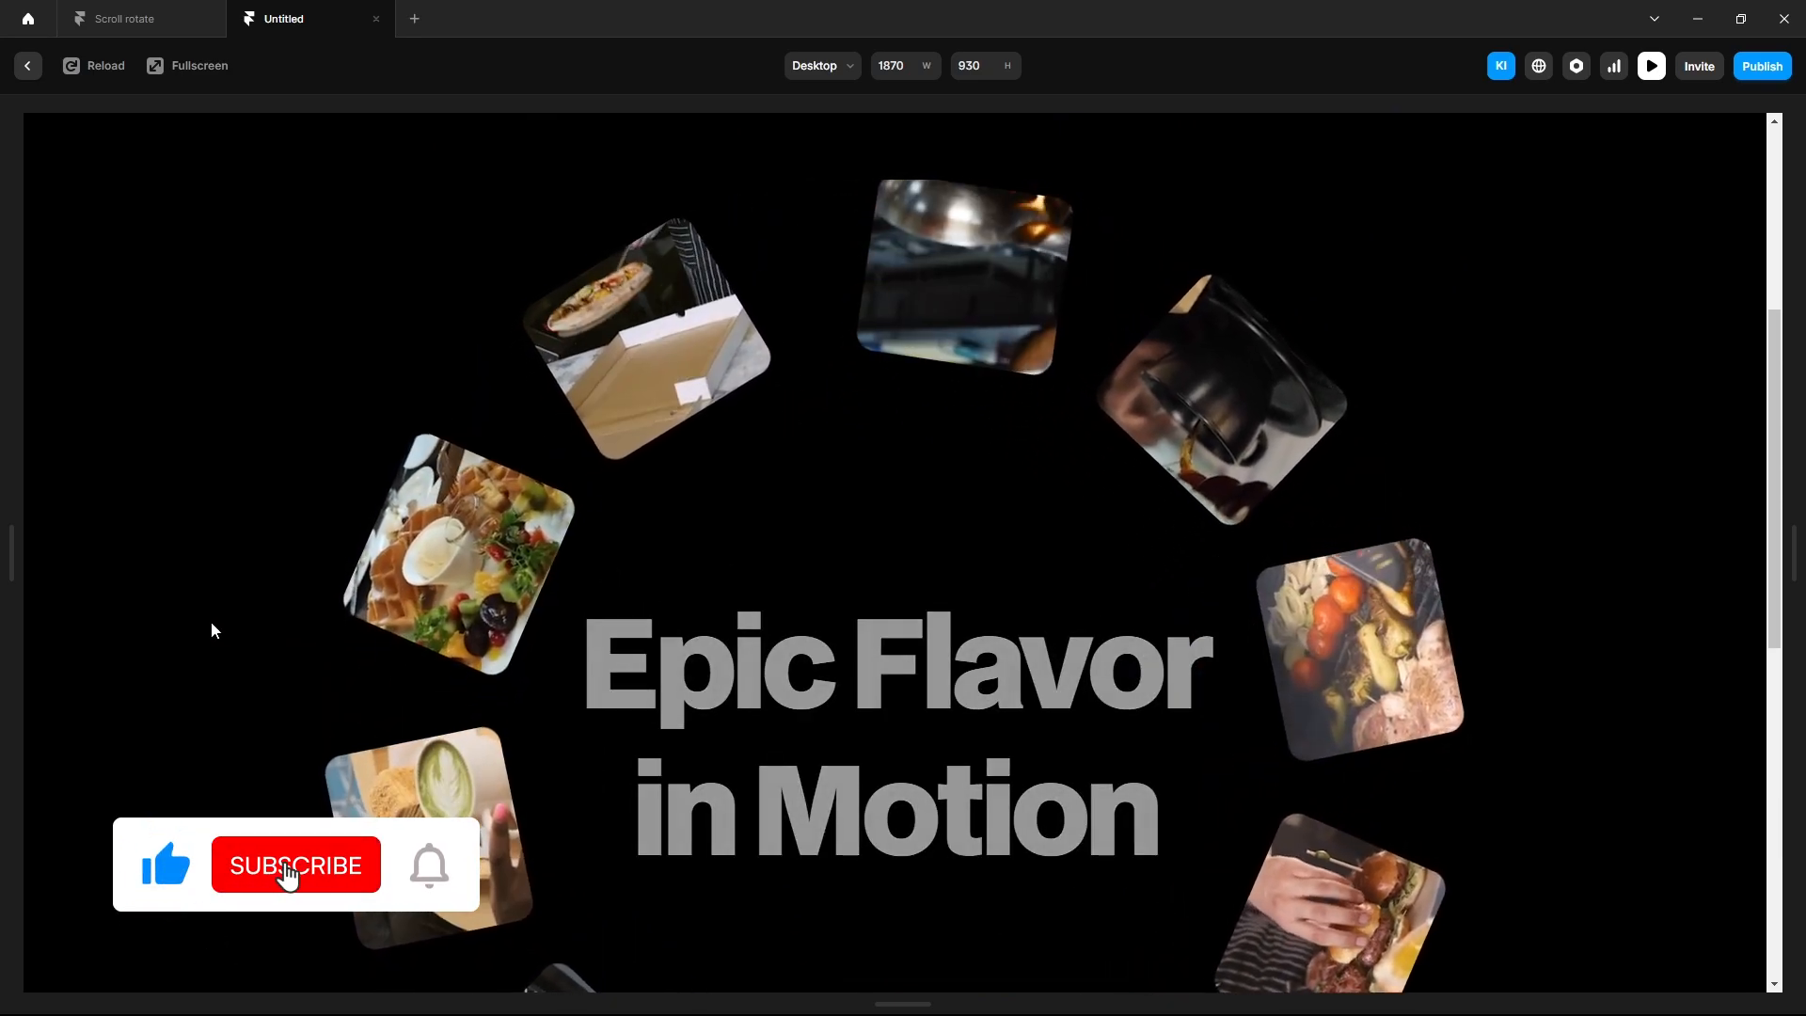
pyautogui.scroll(-2, 211, 621)
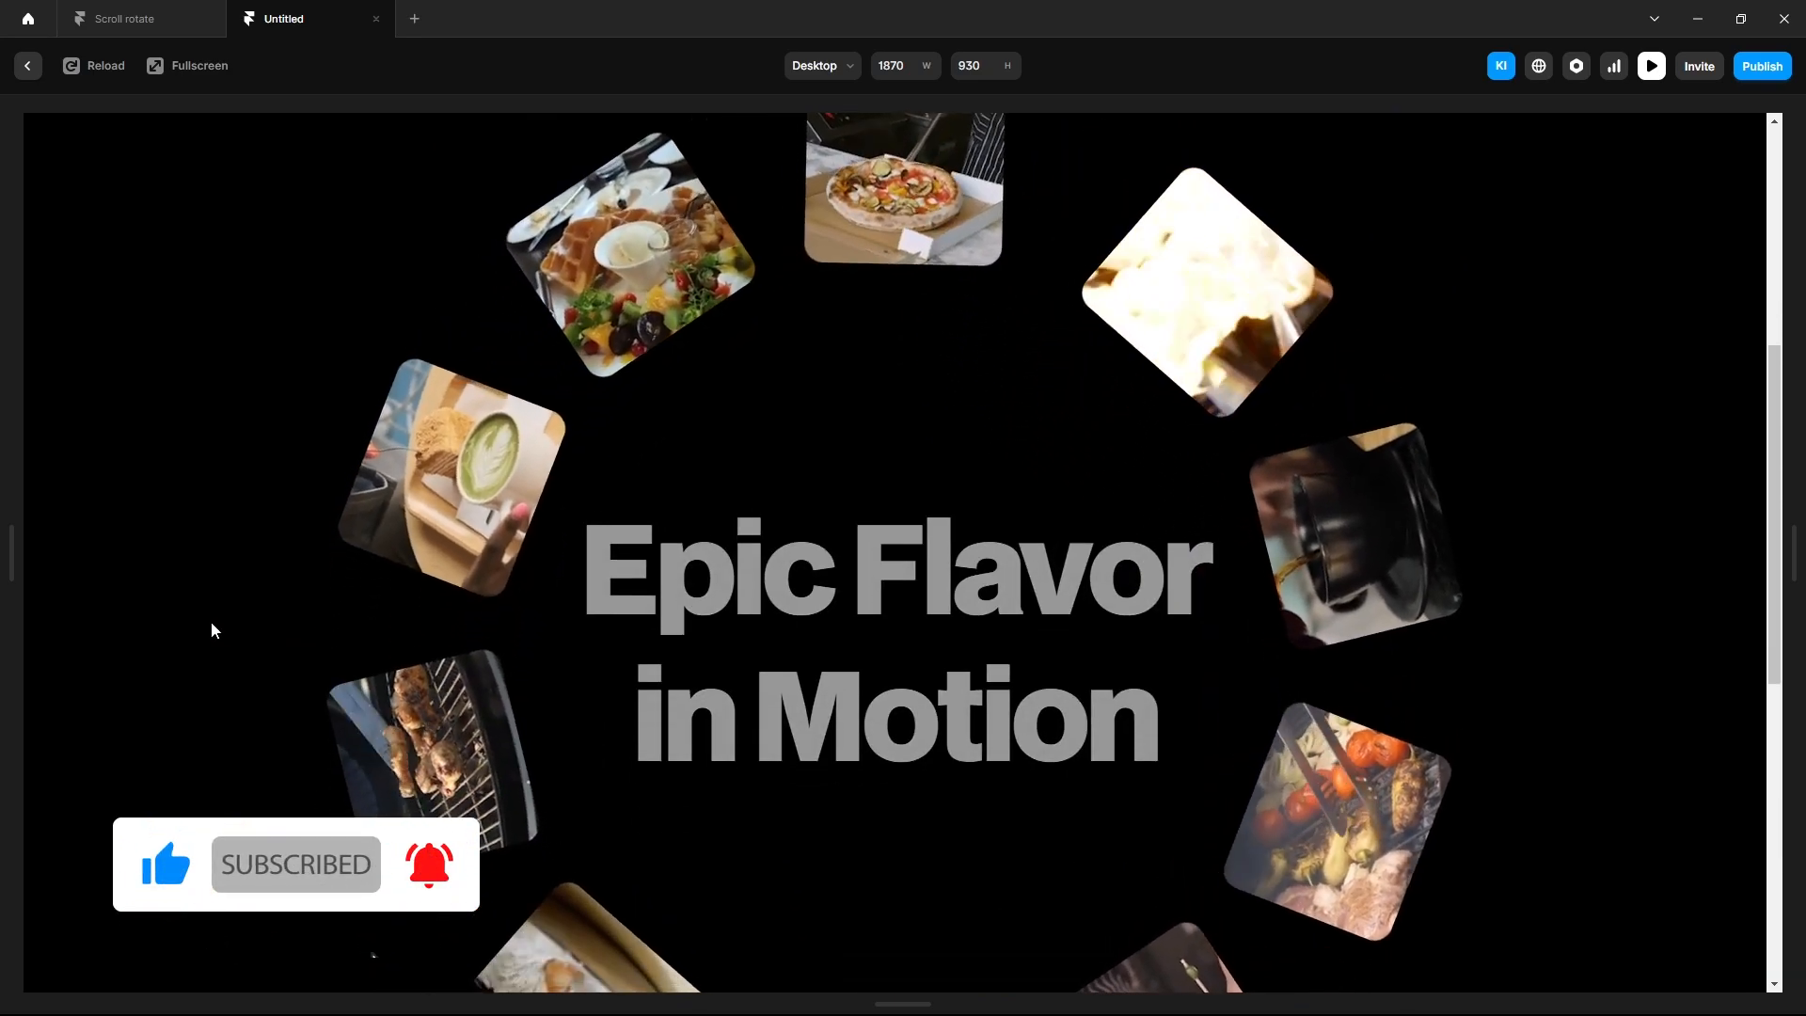
pyautogui.scroll(-1, 210, 621)
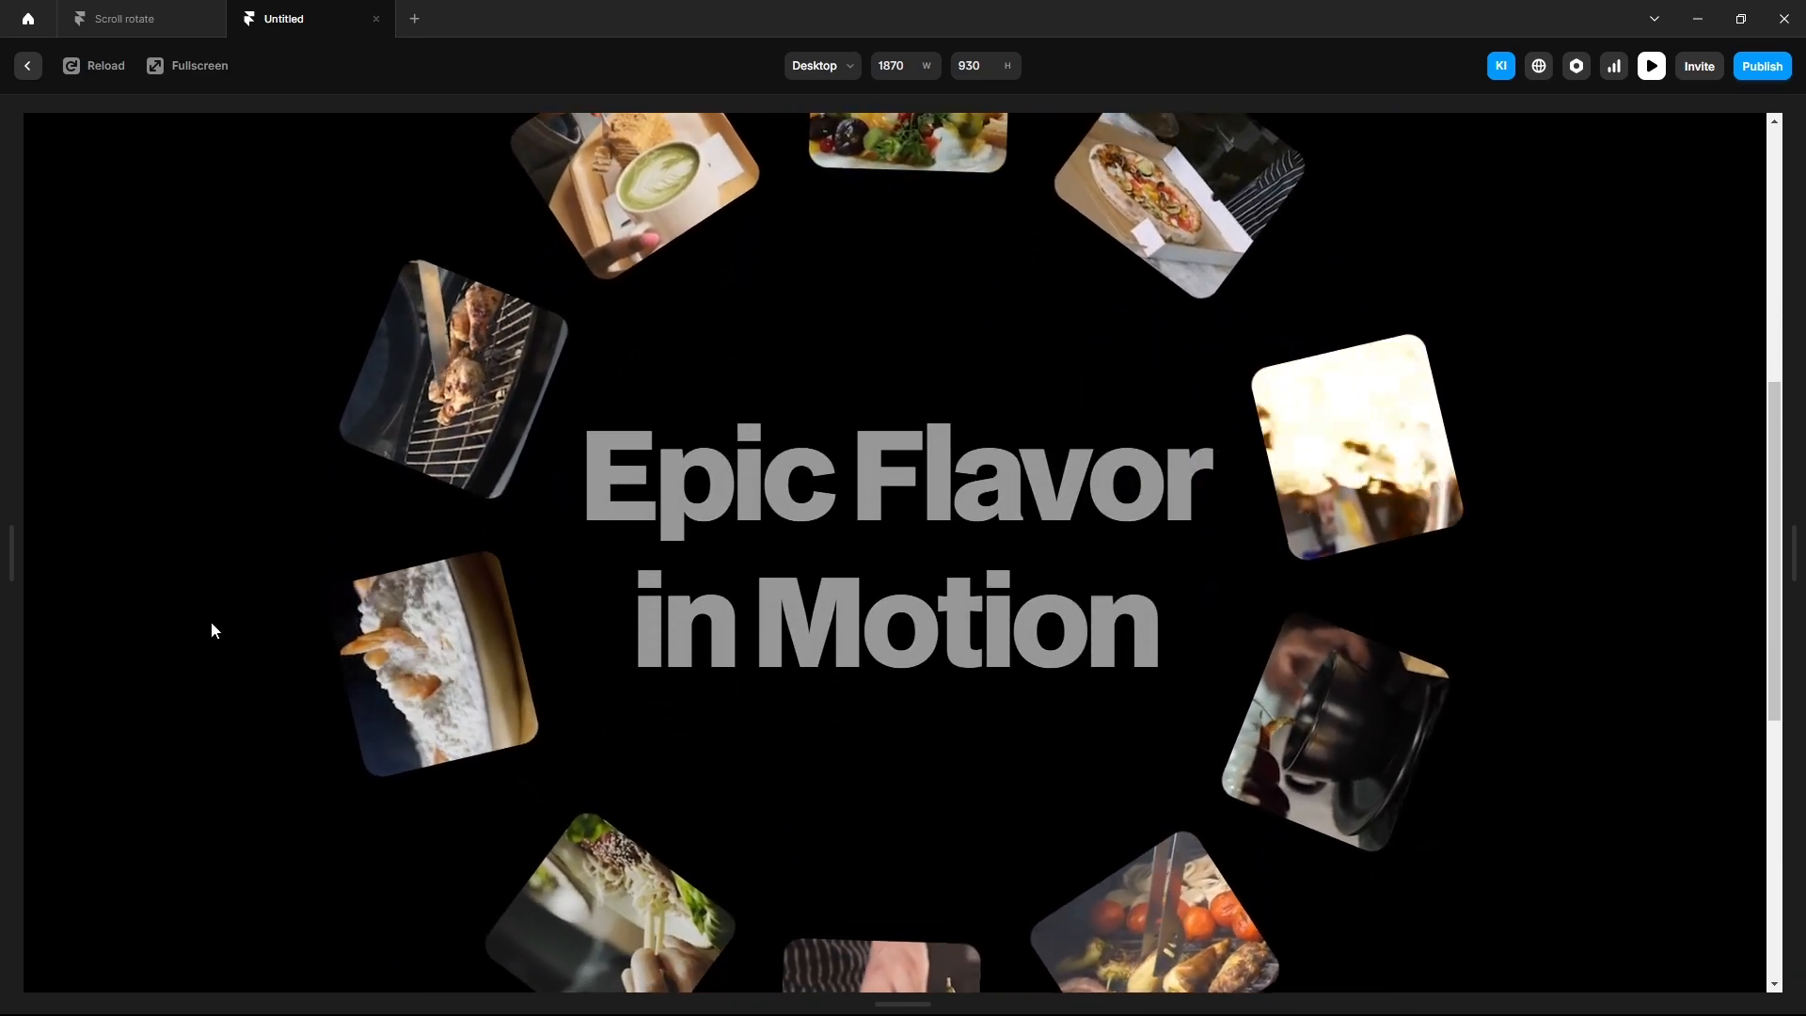